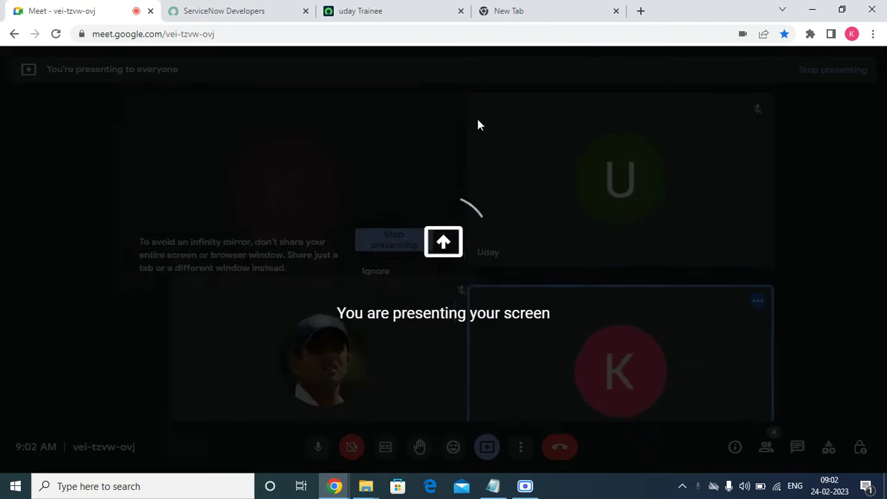
Close the empty browser tab, and collapse the Self-Service section in the ServiceNow application navigator.
{"action": "left_click", "coordinate": [525, 10]}
{"action": "left_click", "coordinate": [615, 11]}
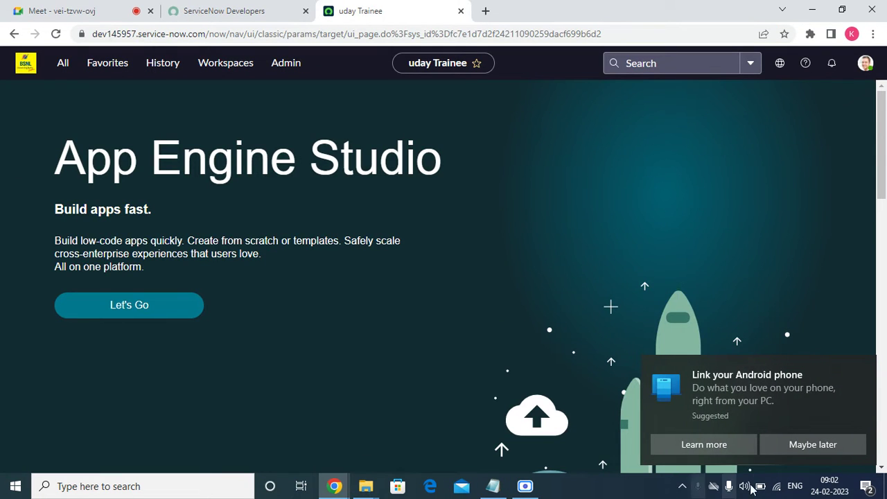
{"action": "left_click", "coordinate": [63, 63]}
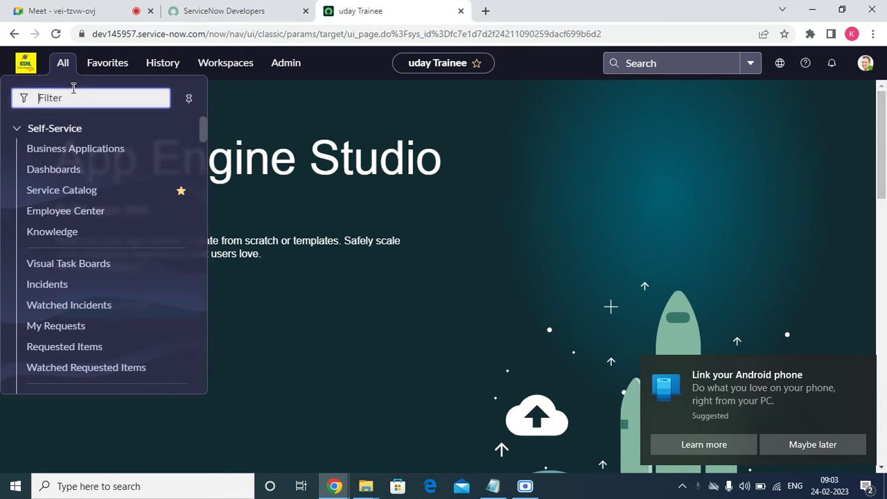
{"action": "left_click", "coordinate": [18, 132]}
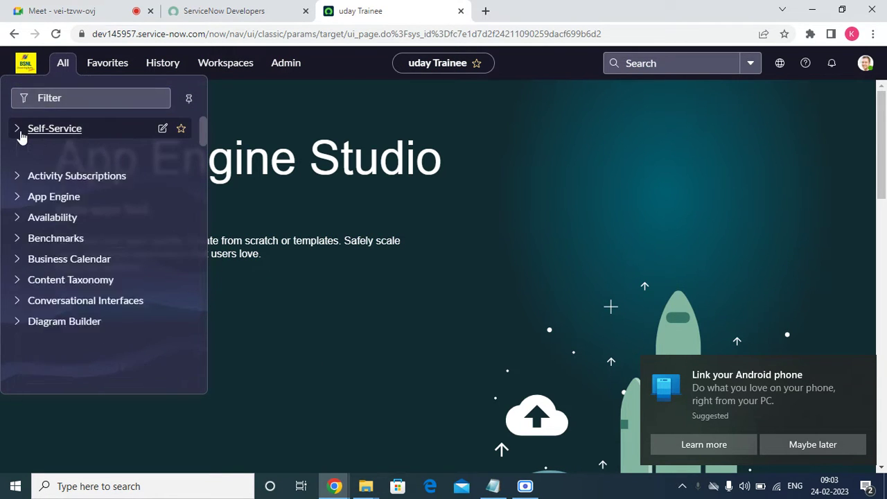
{"action": "left_click", "coordinate": [66, 103]}
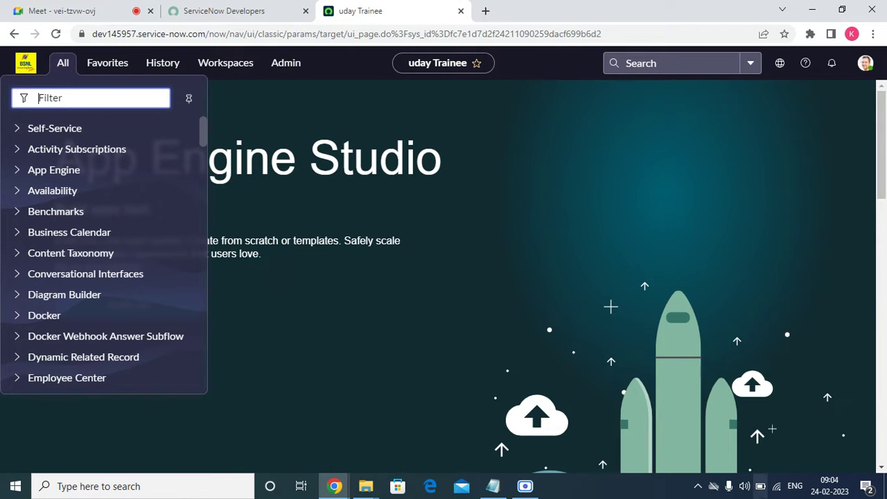
{"action": "left_click", "coordinate": [779, 63]}
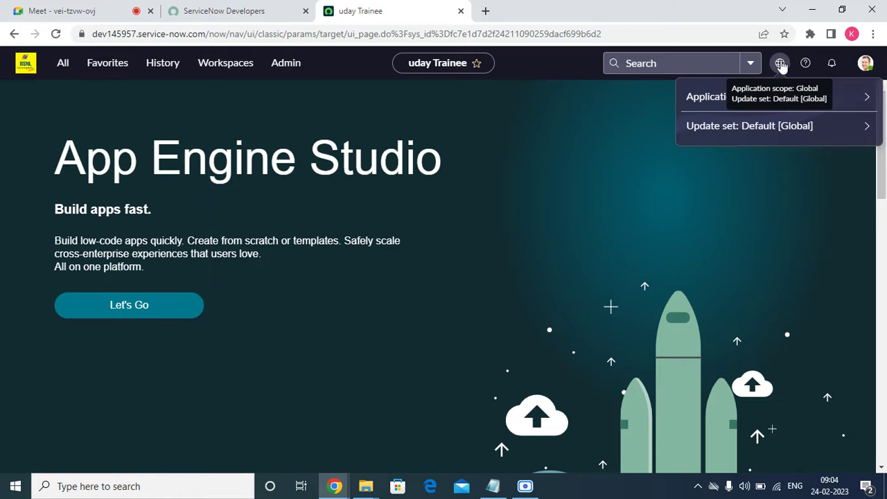
{"action": "left_click", "coordinate": [392, 149]}
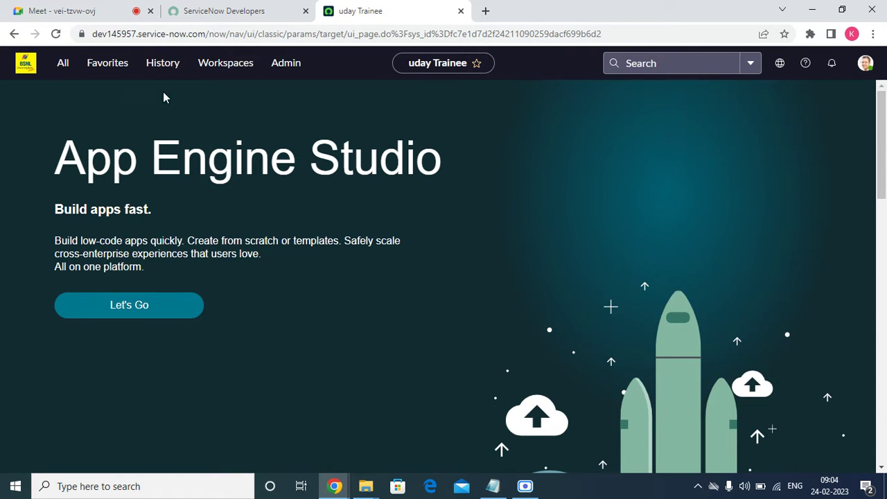
Filter the application navigator by "record pr" and open the Record Producers list under Service Catalog.
{"action": "left_click", "coordinate": [63, 64]}
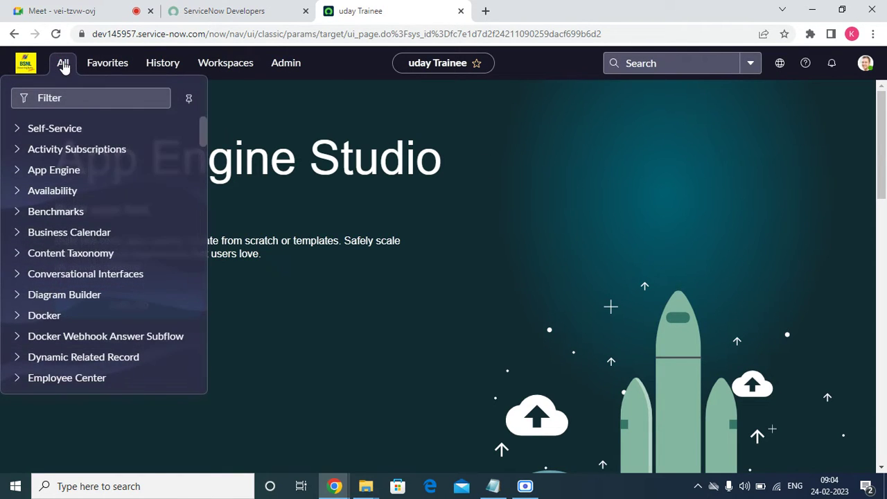
{"action": "left_click", "coordinate": [91, 101]}
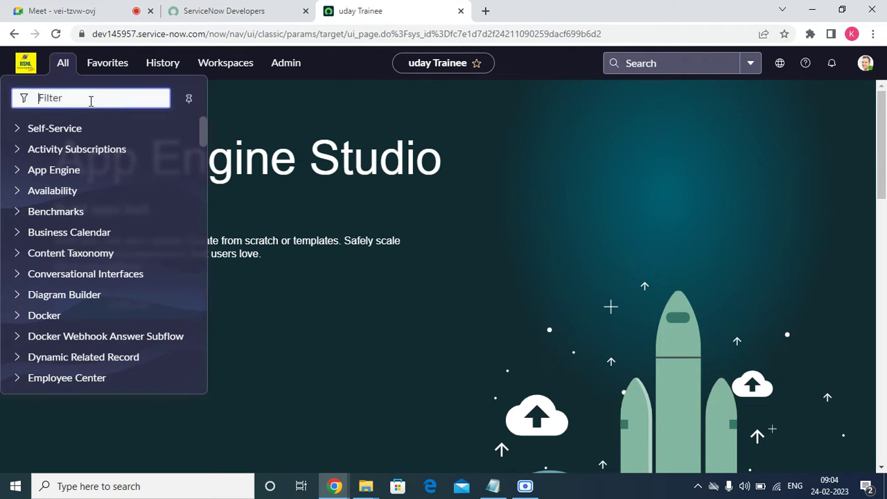
{"action": "type", "text": "reord p"}
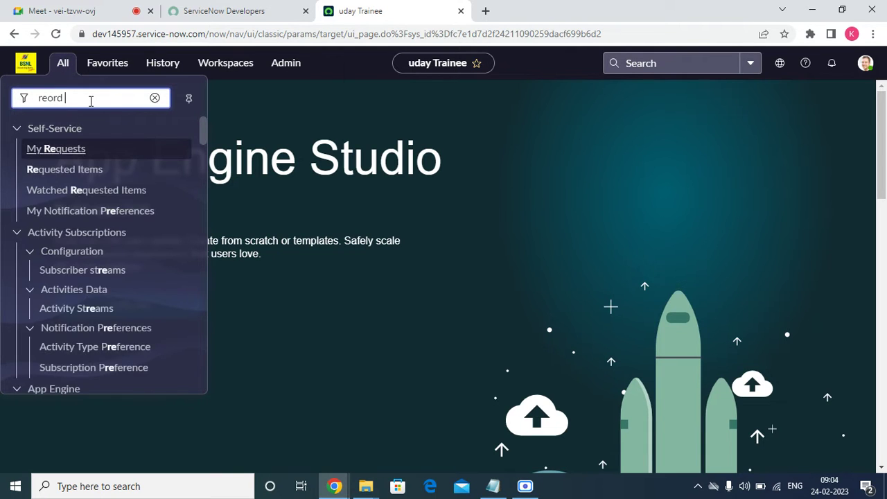
{"action": "key", "text": "BackSpace"}
{"action": "key", "text": "BackSpace"}
{"action": "key", "text": "BackSpace"}
{"action": "key", "text": "BackSpace"}
{"action": "key", "text": "BackSpace"}
{"action": "key", "text": "BackSpace"}
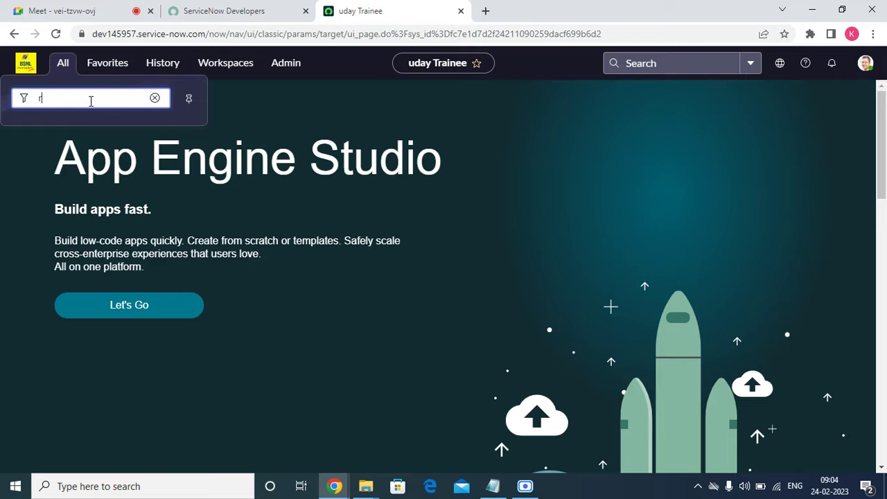
{"action": "type", "text": "eord p"}
{"action": "key", "text": "BackSpace"}
{"action": "key", "text": "BackSpace"}
{"action": "key", "text": "BackSpace"}
{"action": "key", "text": "BackSpace"}
{"action": "key", "text": "BackSpace"}
{"action": "key", "text": "BackSpace"}
{"action": "type", "text": "e"}
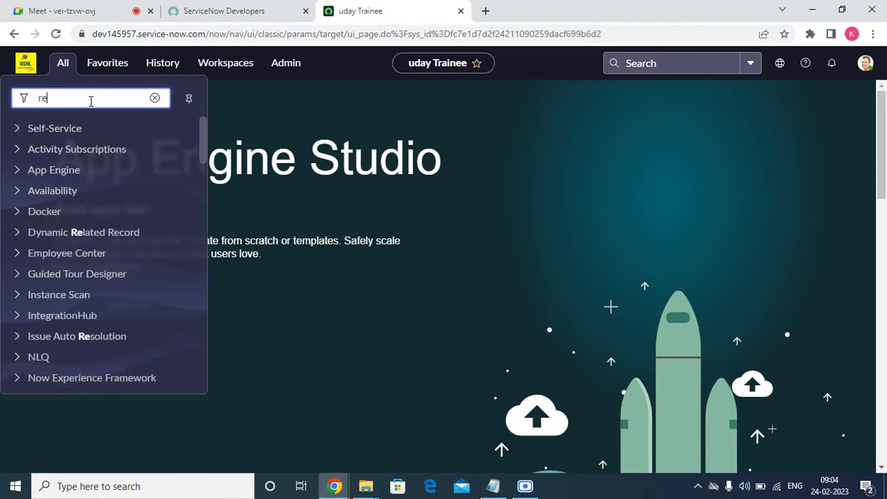
{"action": "type", "text": "ccord p"}
{"action": "key", "text": "BackSpace"}
{"action": "key", "text": "BackSpace"}
{"action": "key", "text": "BackSpace"}
{"action": "key", "text": "BackSpace"}
{"action": "key", "text": "BackSpace"}
{"action": "key", "text": "BackSpace"}
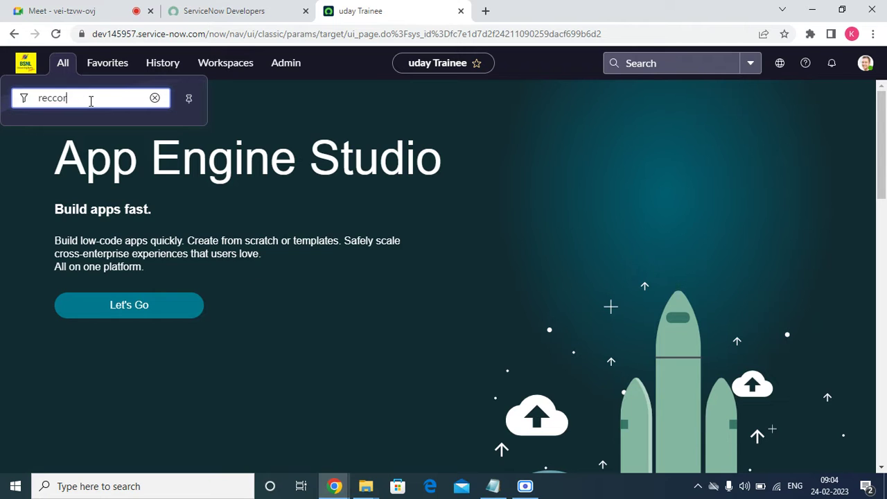
{"action": "type", "text": "ord"}
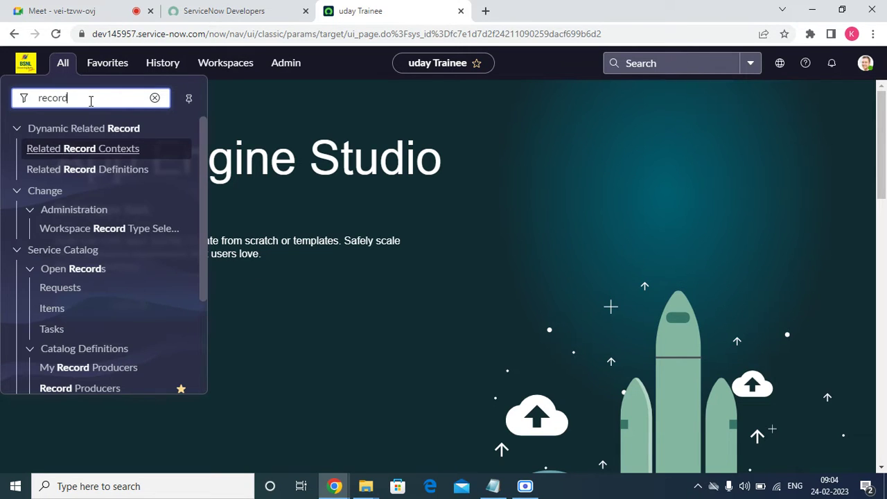
{"action": "type", "text": " pr"}
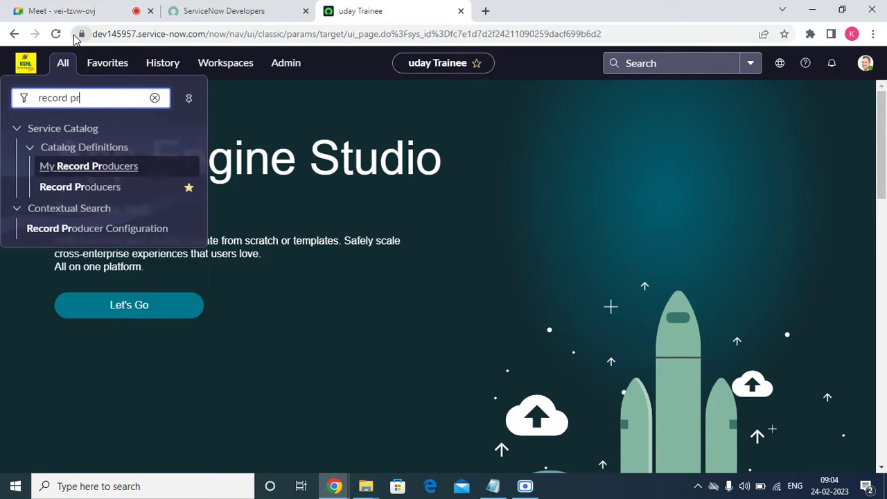
{"action": "left_click", "coordinate": [103, 189]}
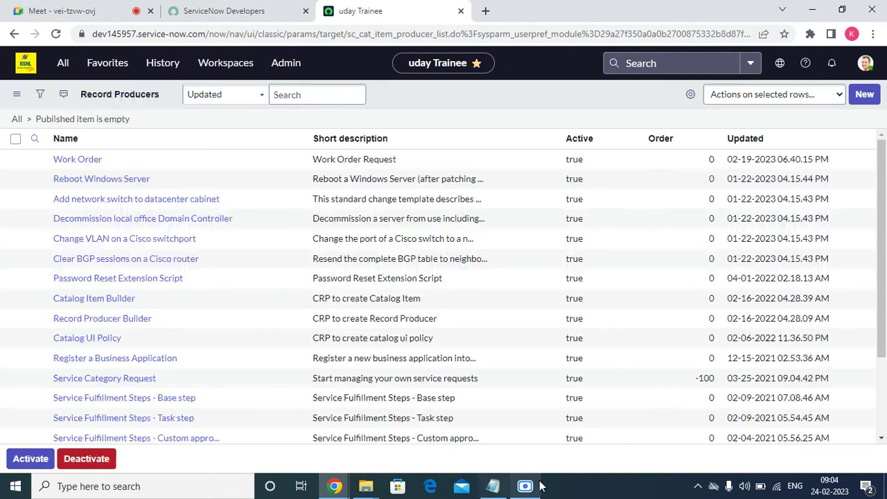
Start a new record producer and name it "Incident Creation".
{"action": "left_click", "coordinate": [865, 95]}
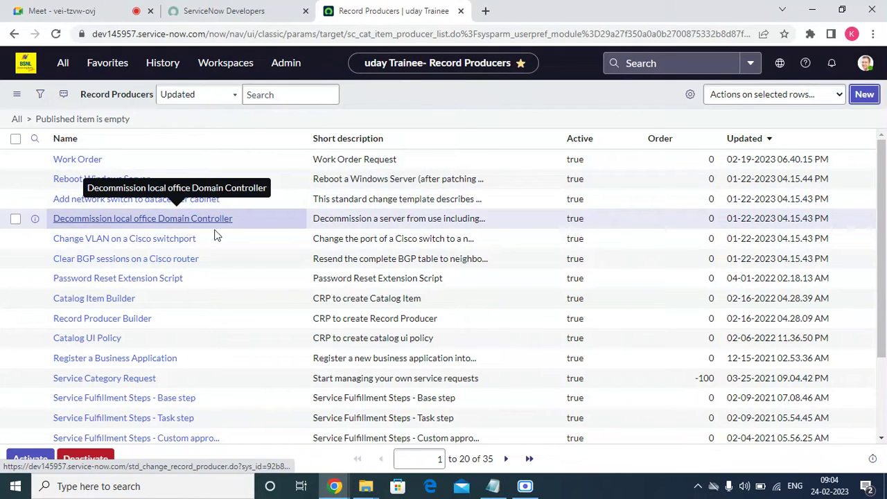
{"action": "left_click", "coordinate": [869, 104]}
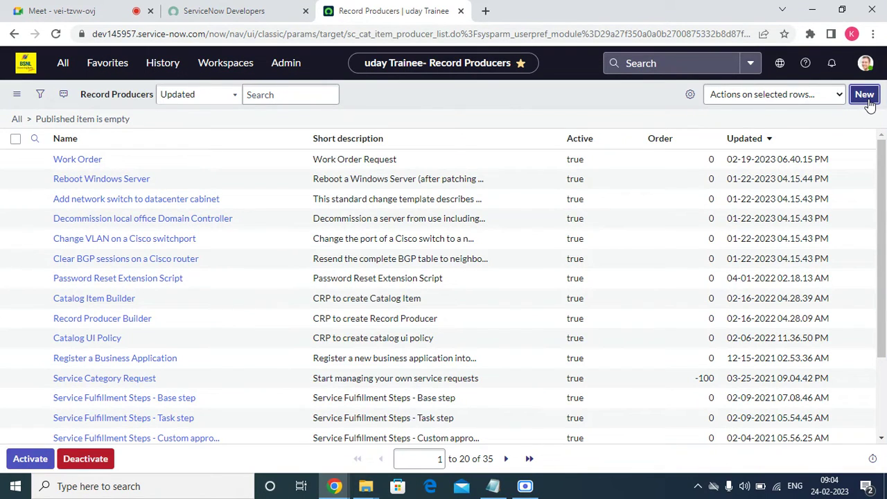
{"action": "left_click", "coordinate": [864, 95]}
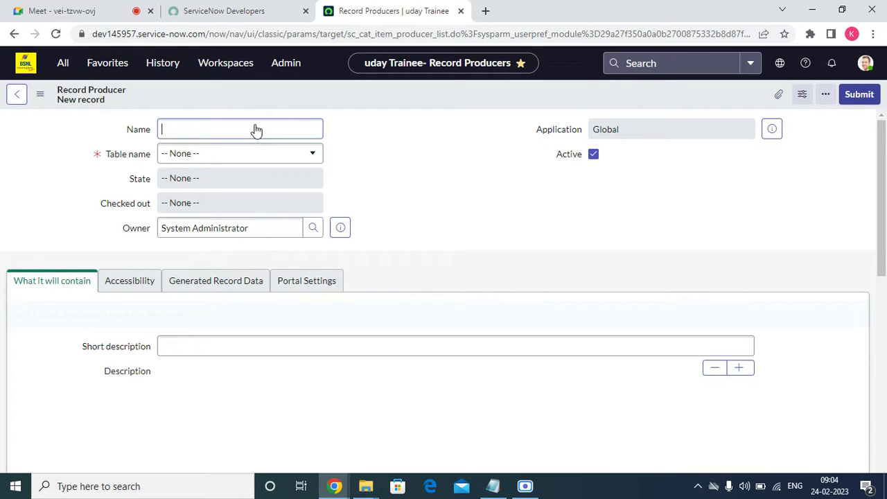
{"action": "type", "text": "INidedent creation"}
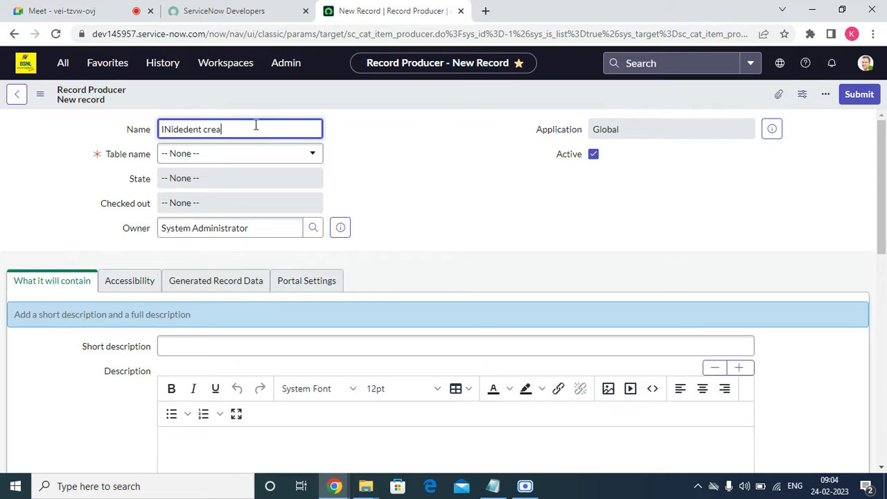
{"action": "key", "text": "BackSpace"}
{"action": "key", "text": "BackSpace"}
{"action": "key", "text": "BackSpace"}
{"action": "key", "text": "BackSpace"}
{"action": "key", "text": "BackSpace"}
{"action": "key", "text": "BackSpace"}
{"action": "key", "text": "BackSpace"}
{"action": "key", "text": "BackSpace"}
{"action": "key", "text": "BackSpace"}
{"action": "key", "text": "BackSpace"}
{"action": "key", "text": "BackSpace"}
{"action": "key", "text": "BackSpace"}
{"action": "key", "text": "BackSpace"}
{"action": "key", "text": "BackSpace"}
{"action": "key", "text": "BackSpace"}
{"action": "key", "text": "BackSpace"}
{"action": "key", "text": "BackSpace"}
{"action": "key", "text": "BackSpace"}
{"action": "key", "text": "BackSpace"}
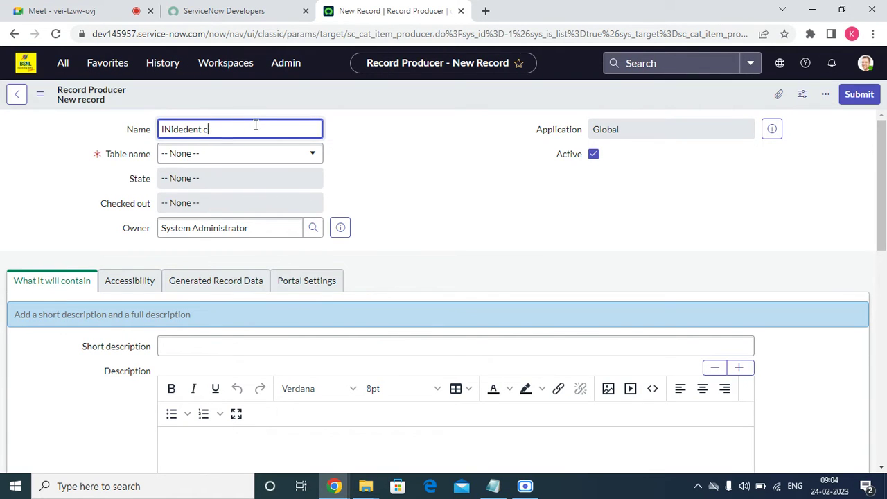
{"action": "type", "text": "Inidetn"}
{"action": "key", "text": "BackSpace"}
{"action": "key", "text": "BackSpace"}
{"action": "key", "text": "BackSpace"}
{"action": "key", "text": "BackSpace"}
{"action": "key", "text": "BackSpace"}
{"action": "type", "text": "cd"}
{"action": "key", "text": "BackSpace"}
{"action": "type", "text": "idetn"}
{"action": "type", "text": "nt"}
{"action": "type", "text": " reation"}
{"action": "key", "text": "Left"}
{"action": "key", "text": "Left"}
{"action": "key", "text": "Left"}
{"action": "key", "text": "Left"}
{"action": "key", "text": "Left"}
{"action": "key", "text": "Left"}
{"action": "key", "text": "Left"}
{"action": "type", "text": "C"}
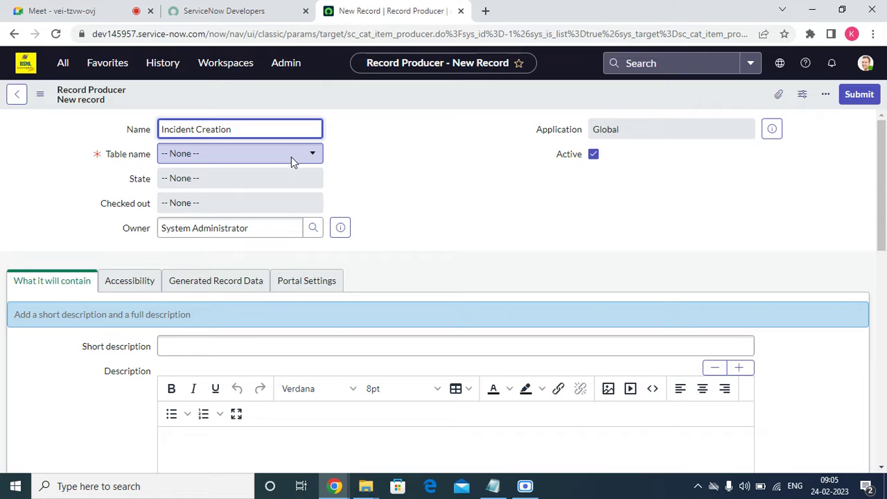
Set the record producer's table name to Incident [incident].
{"action": "left_click", "coordinate": [311, 160]}
{"action": "type", "text": "inci"}
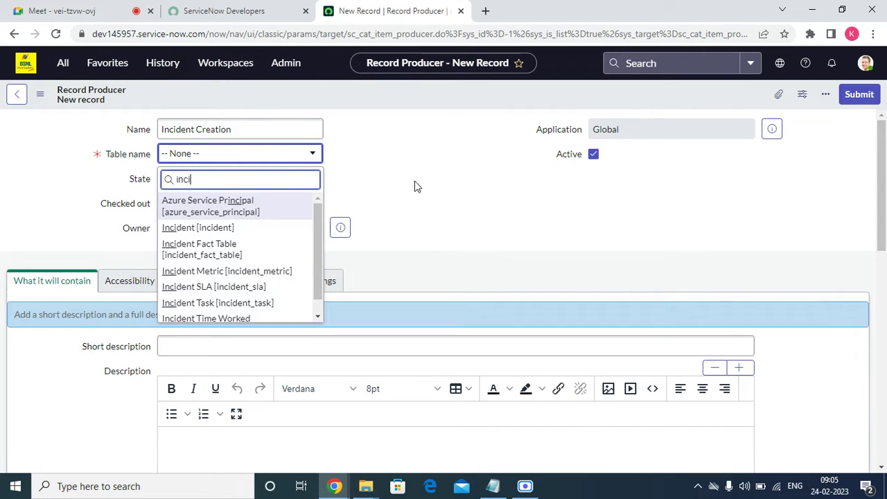
{"action": "left_click", "coordinate": [238, 229]}
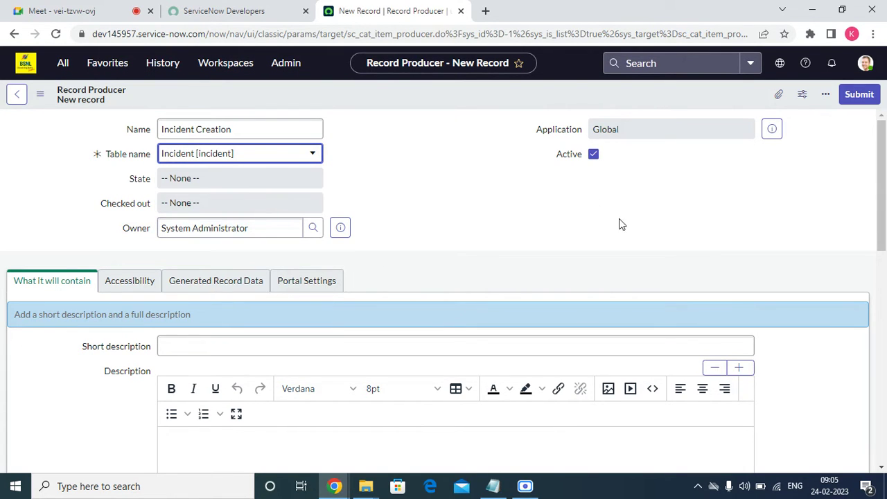
Copy the record producer's name "Incident Creation" into its short description.
{"action": "triple_click", "coordinate": [257, 131]}
{"action": "right_click", "coordinate": [257, 131]}
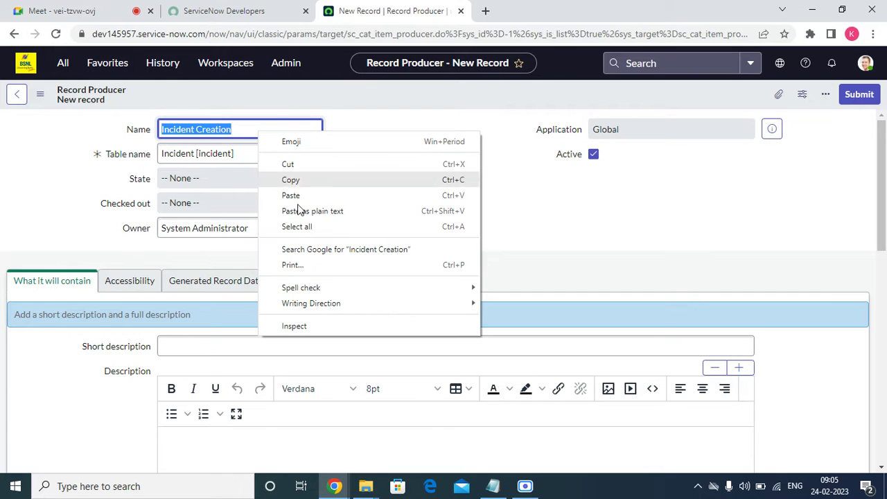
{"action": "left_click", "coordinate": [311, 183]}
{"action": "scroll", "coordinate": [319, 300], "scroll_direction": "down", "scroll_amount": 10}
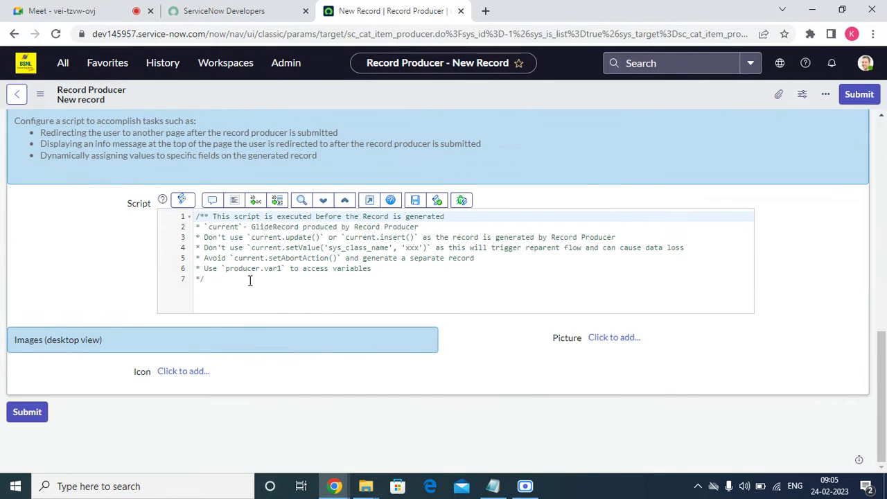
{"action": "scroll", "coordinate": [531, 366], "scroll_direction": "up", "scroll_amount": 10}
{"action": "left_click", "coordinate": [167, 340]}
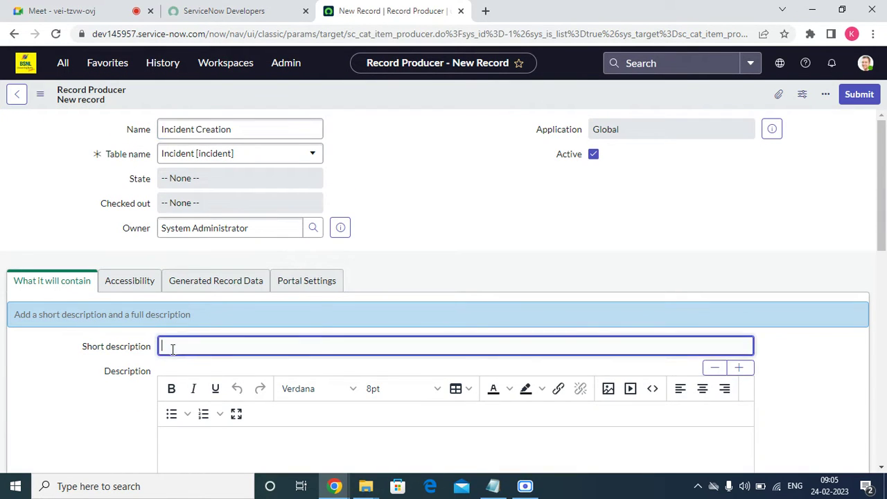
{"action": "right_click", "coordinate": [170, 348]}
{"action": "left_click", "coordinate": [236, 246]}
{"action": "left_click_drag", "start_coordinate": [884, 207], "coordinate": [885, 186]}
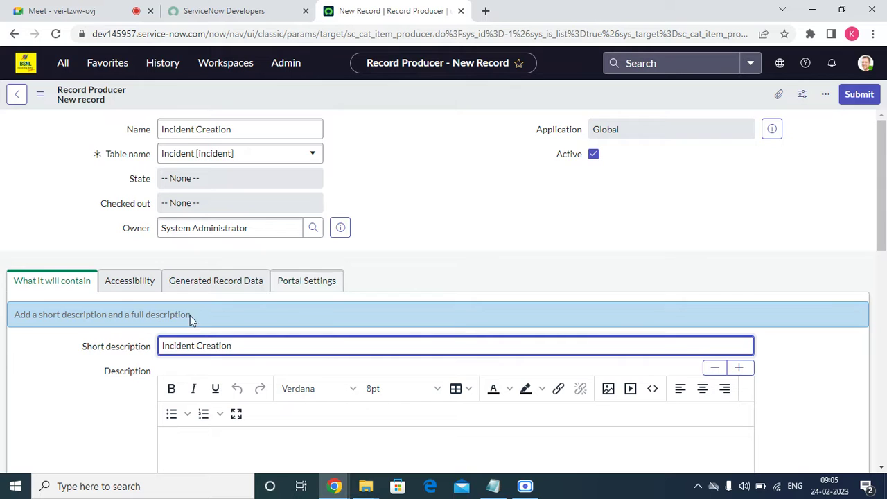
{"action": "left_click", "coordinate": [138, 284]}
{"action": "left_click", "coordinate": [253, 284]}
{"action": "left_click", "coordinate": [295, 286]}
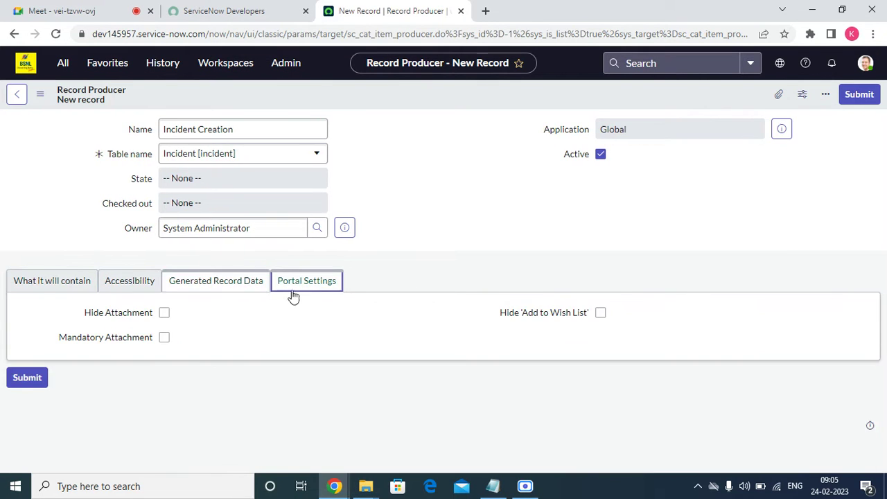
{"action": "left_click", "coordinate": [36, 285]}
Add Service Catalog to the record producer's catalogs in the accessibility settings and lock the catalog list.
{"action": "left_click", "coordinate": [128, 289]}
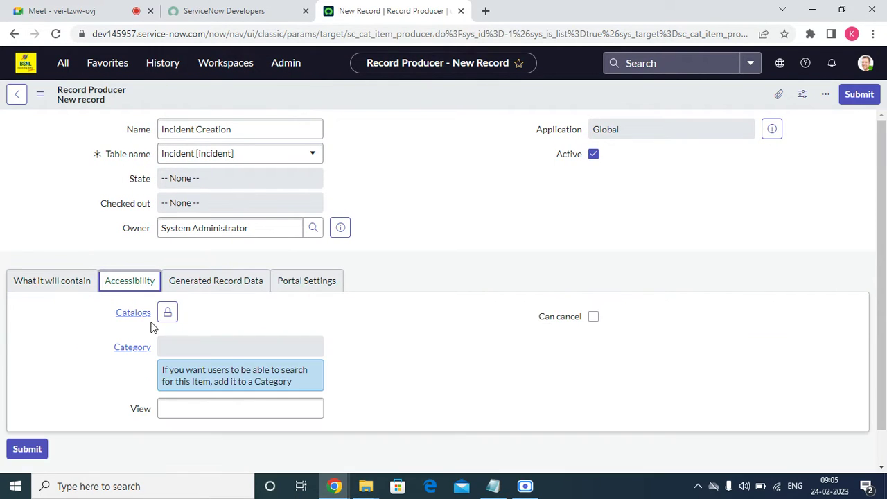
{"action": "left_click", "coordinate": [166, 314]}
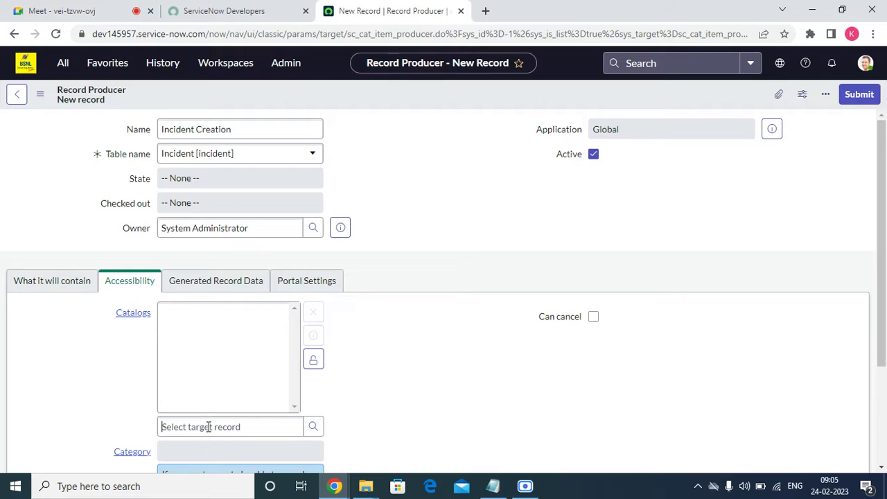
{"action": "left_click", "coordinate": [209, 425]}
{"action": "type", "text": "service"}
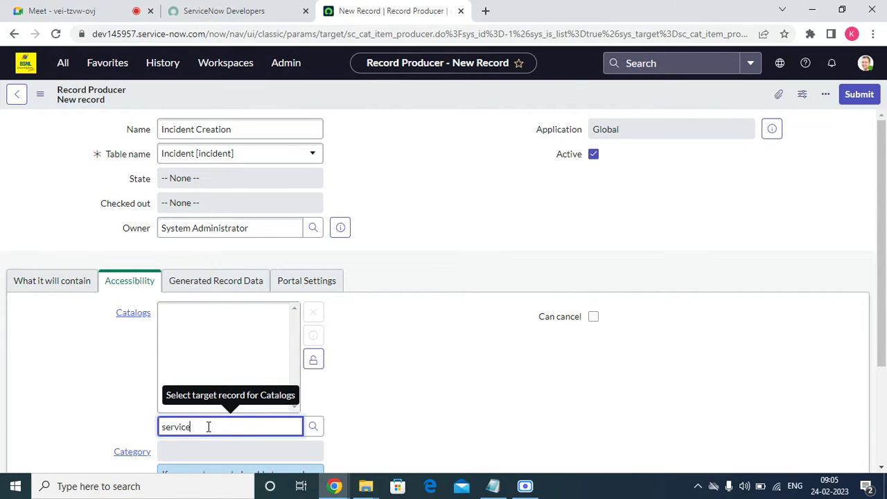
{"action": "left_click", "coordinate": [208, 447]}
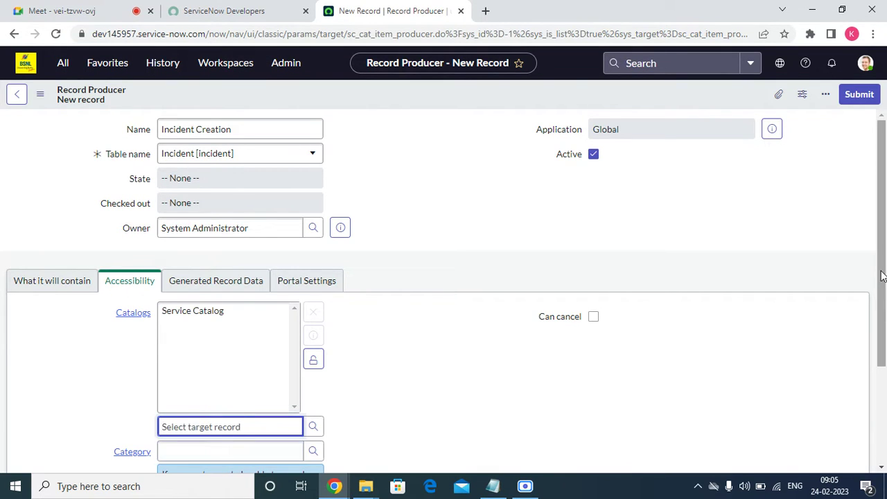
{"action": "scroll", "coordinate": [877, 277], "scroll_direction": "down", "scroll_amount": 3}
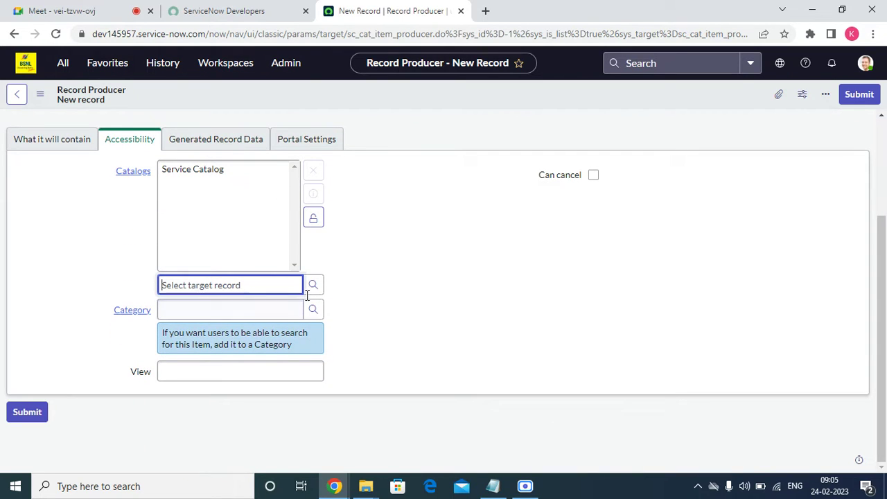
{"action": "left_click", "coordinate": [323, 219]}
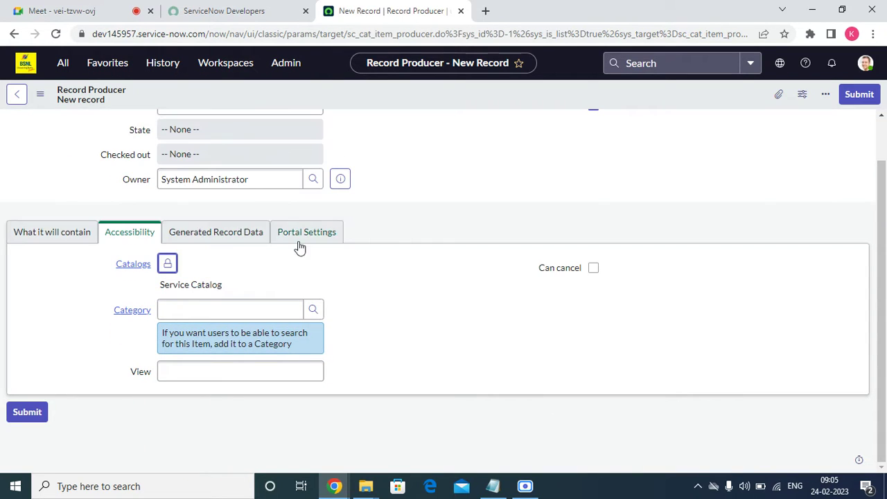
Set the record producer's category to "Can We Help You?" and save the record.
{"action": "left_click", "coordinate": [220, 311]}
{"action": "type", "text": "canwe"}
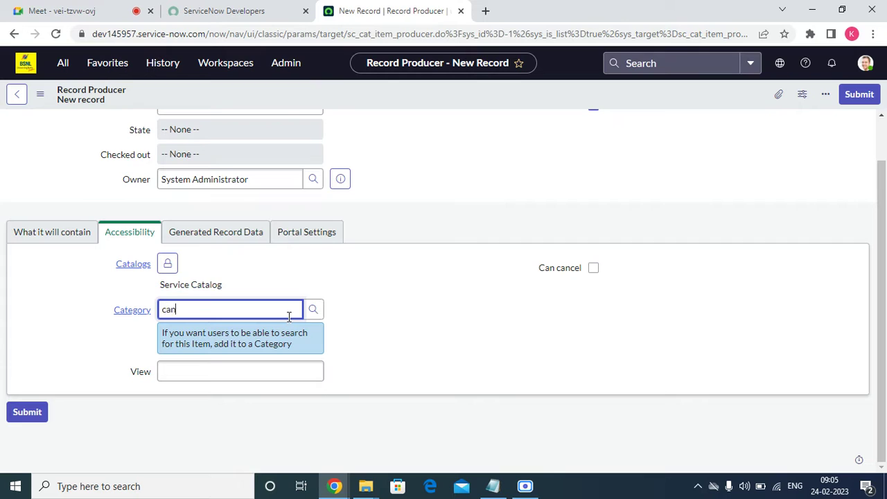
{"action": "key", "text": "BackSpace"}
{"action": "key", "text": "BackSpace"}
{"action": "type", "text": "we"}
{"action": "left_click", "coordinate": [231, 347]}
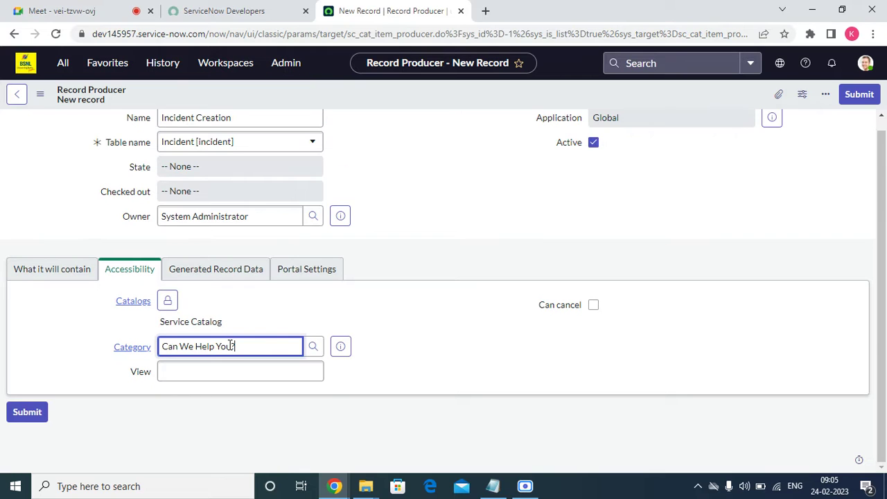
{"action": "right_click", "coordinate": [471, 97]}
{"action": "left_click", "coordinate": [496, 102]}
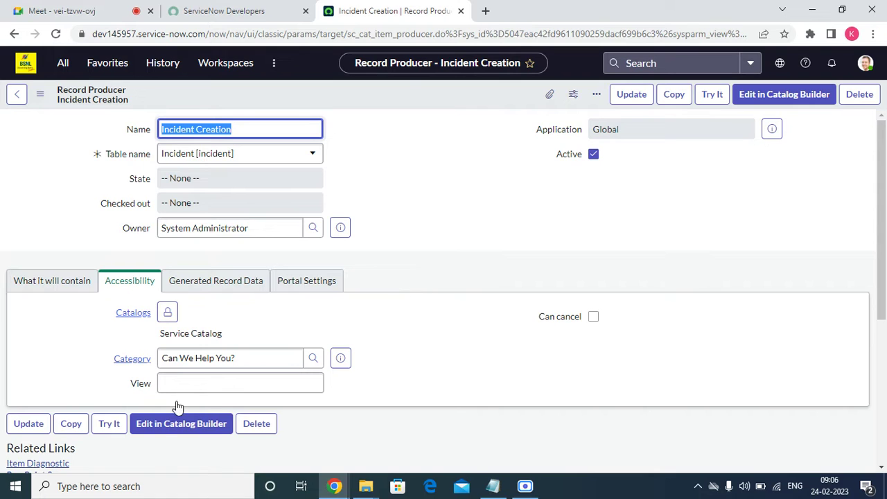
Start a new mandatory variable for the record producer and map it to the incident table's Caller field.
{"action": "scroll", "coordinate": [334, 346], "scroll_direction": "down", "scroll_amount": 4}
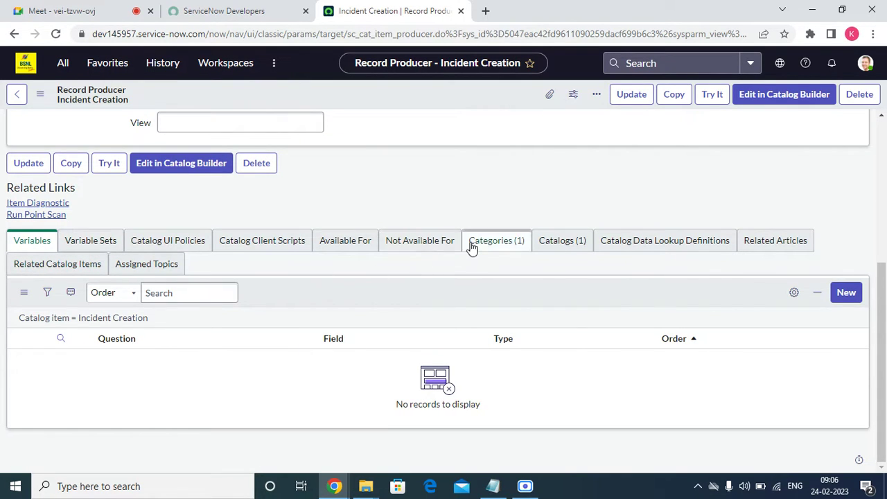
{"action": "left_click", "coordinate": [842, 302]}
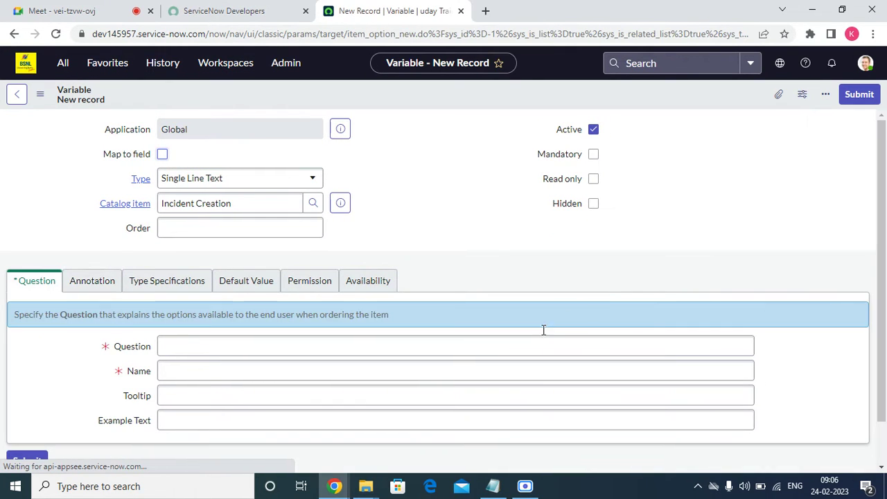
{"action": "left_click", "coordinate": [595, 157]}
{"action": "left_click", "coordinate": [164, 156]}
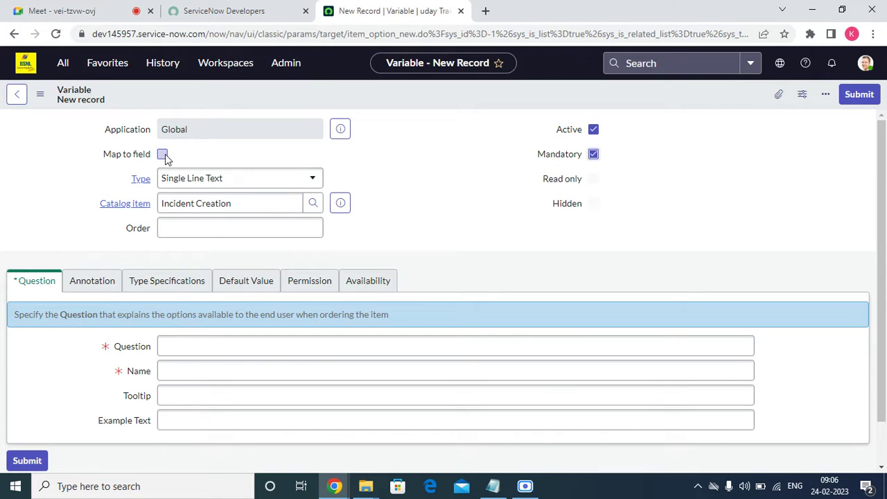
{"action": "left_click", "coordinate": [197, 256]}
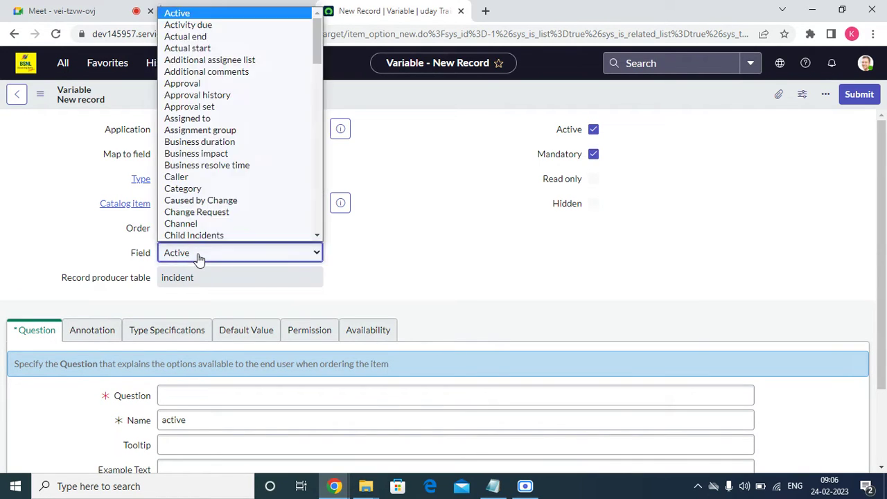
{"action": "key", "text": "c"}
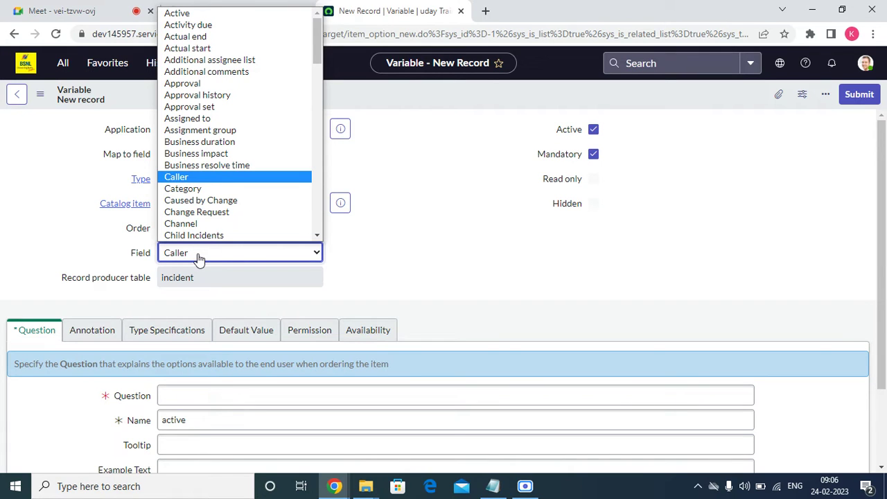
{"action": "left_click", "coordinate": [192, 180]}
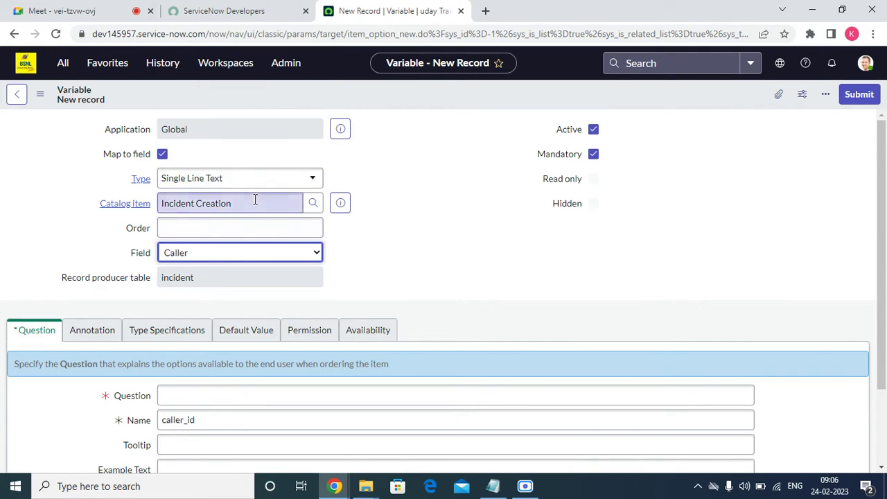
Set the Caller variable's type to Reference and its order to 100.
{"action": "left_click", "coordinate": [248, 180]}
{"action": "type", "text": "re"}
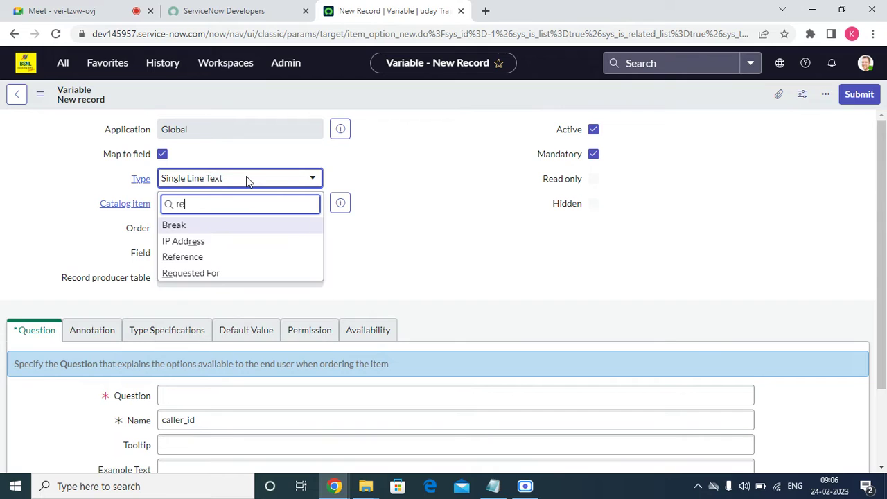
{"action": "left_click", "coordinate": [220, 257]}
{"action": "left_click", "coordinate": [266, 229]}
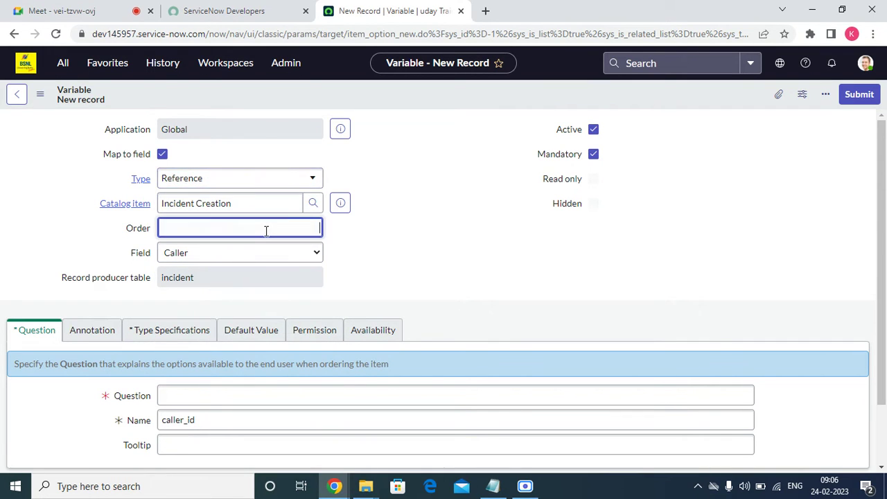
{"action": "type", "text": "100"}
{"action": "left_click", "coordinate": [558, 284]}
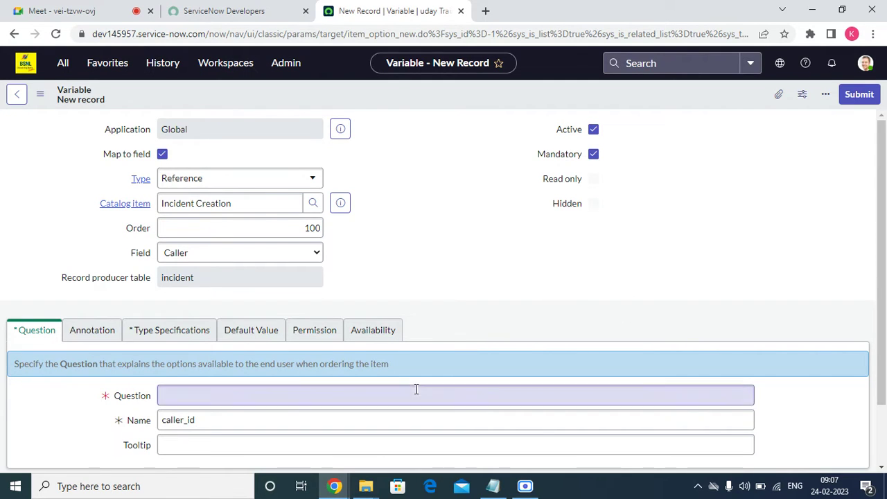
Enter "Requested for" as the Caller variable's question.
{"action": "left_click", "coordinate": [184, 394]}
{"action": "type", "text": "Re"}
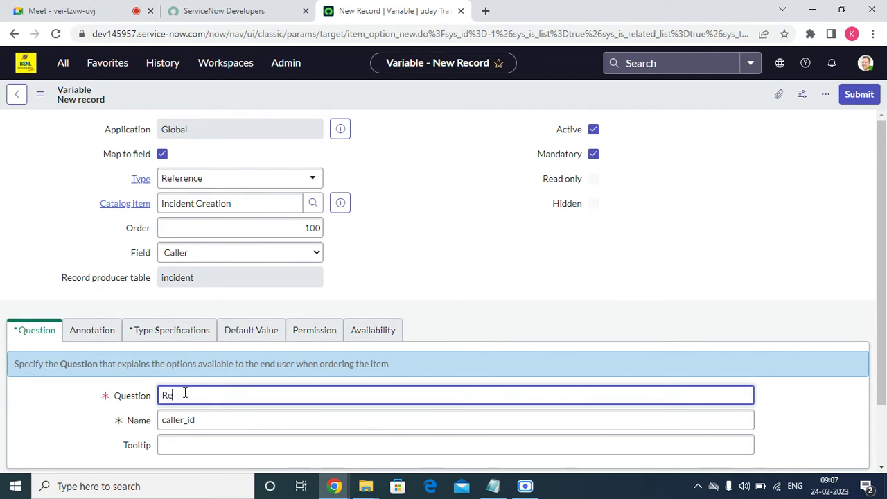
{"action": "type", "text": "qe"}
{"action": "key", "text": "BackSpace"}
{"action": "key", "text": "BackSpace"}
{"action": "key", "text": "BackSpace"}
{"action": "key", "text": "BackSpace"}
{"action": "key", "text": "BackSpace"}
{"action": "scroll", "coordinate": [881, 296], "scroll_direction": "down", "scroll_amount": 1}
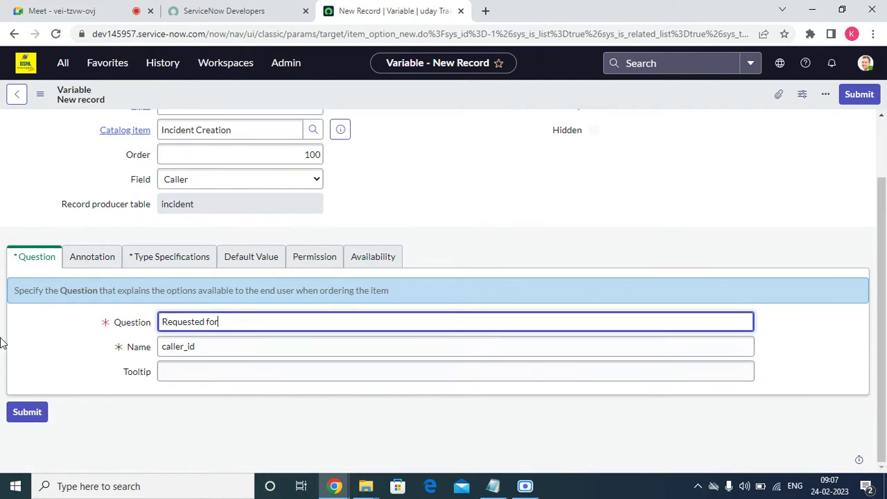
Open the reference table choices in the Caller variable's type specifications.
{"action": "left_click", "coordinate": [90, 258]}
{"action": "left_click", "coordinate": [165, 261]}
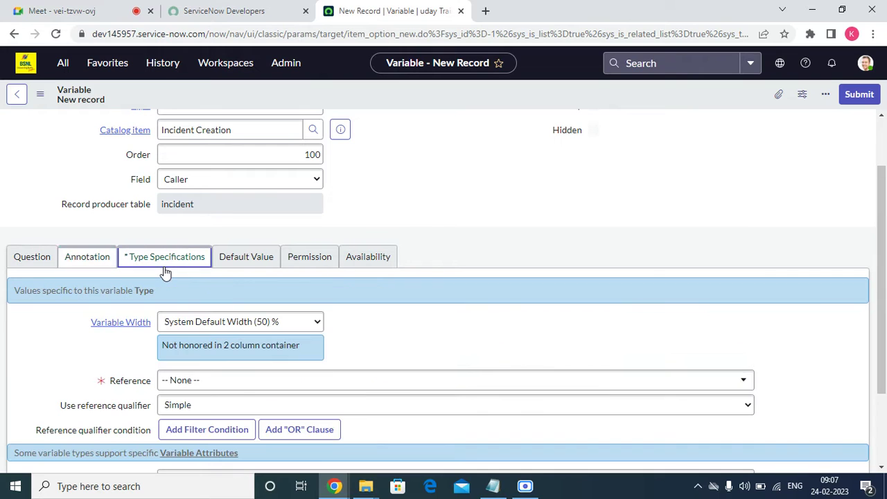
{"action": "left_click", "coordinate": [253, 386]}
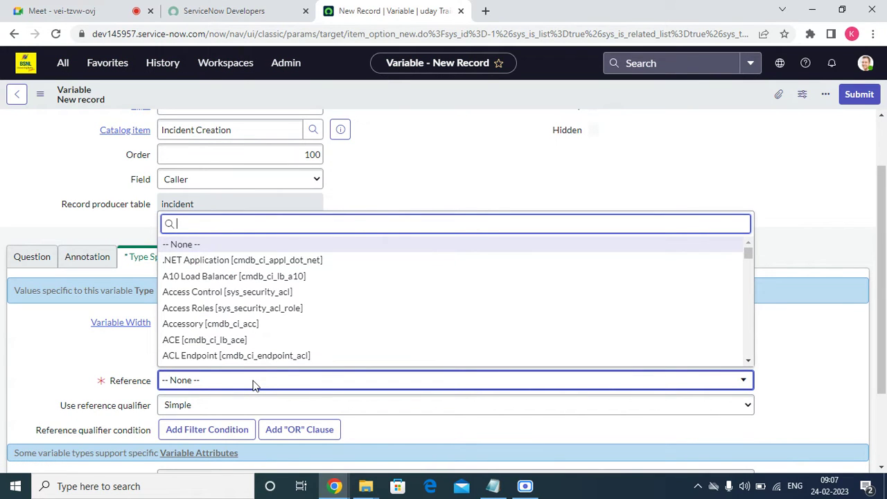
{"action": "key", "text": "shift"}
{"action": "key", "text": "shift"}
{"action": "key", "text": "shift"}
{"action": "key", "text": "shift"}
{"action": "key", "text": "shift"}
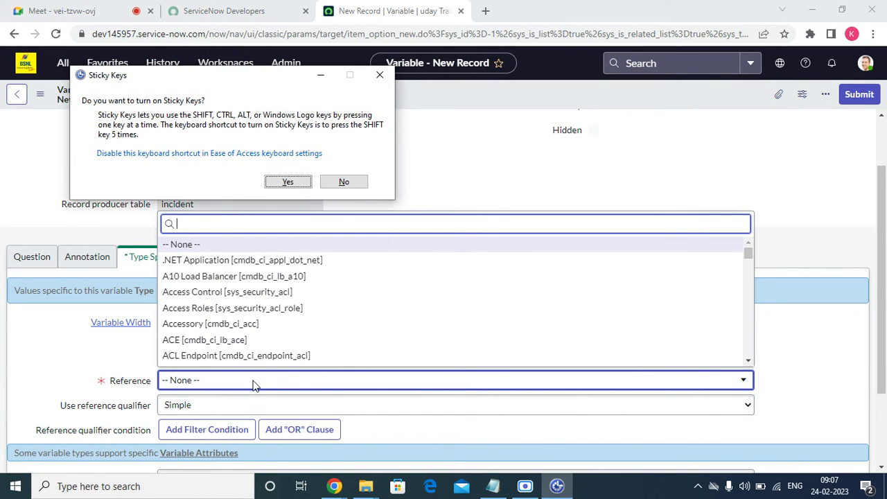
{"action": "left_click", "coordinate": [350, 182]}
Find "sys_user" among the tables and set the variable's reference to User [sys_user].
{"action": "type", "text": "sys-"}
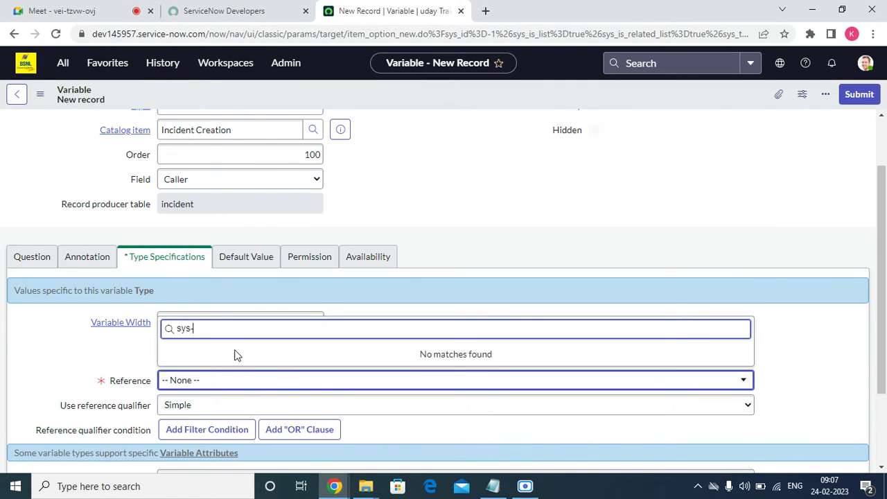
{"action": "key", "text": "BackSpace"}
{"action": "type", "text": "_"}
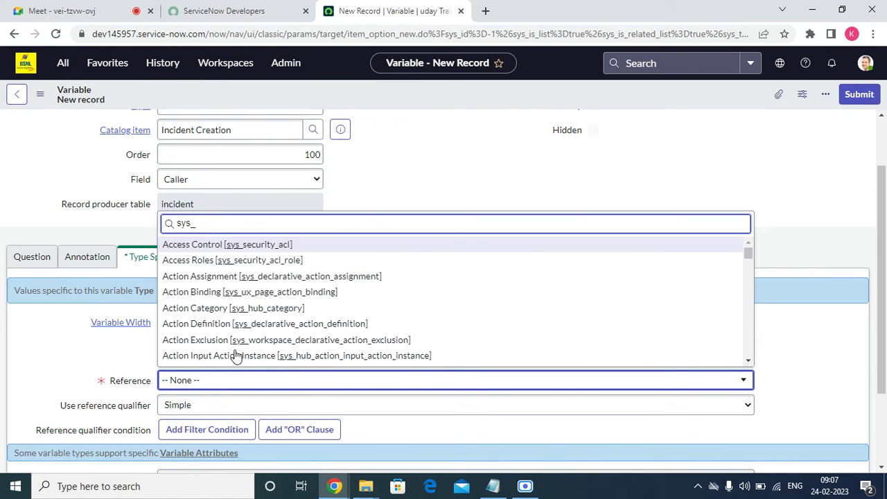
{"action": "type", "text": "user"}
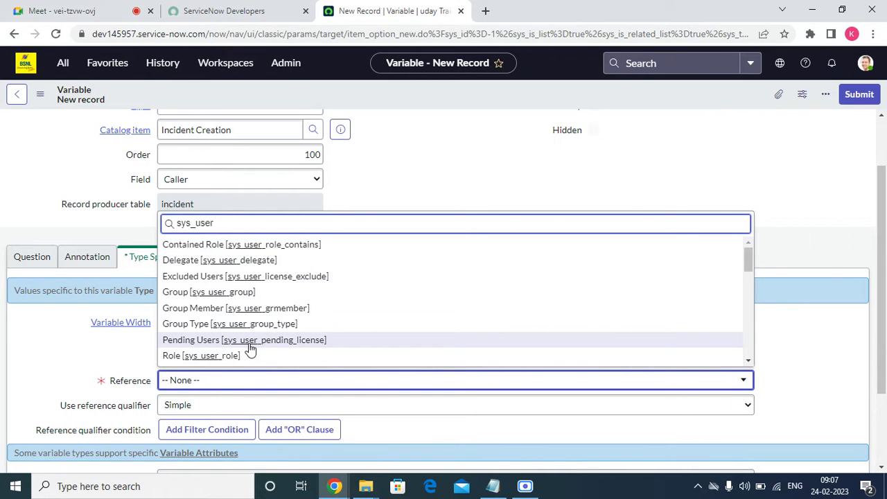
{"action": "scroll", "coordinate": [248, 346], "scroll_direction": "down", "scroll_amount": 10}
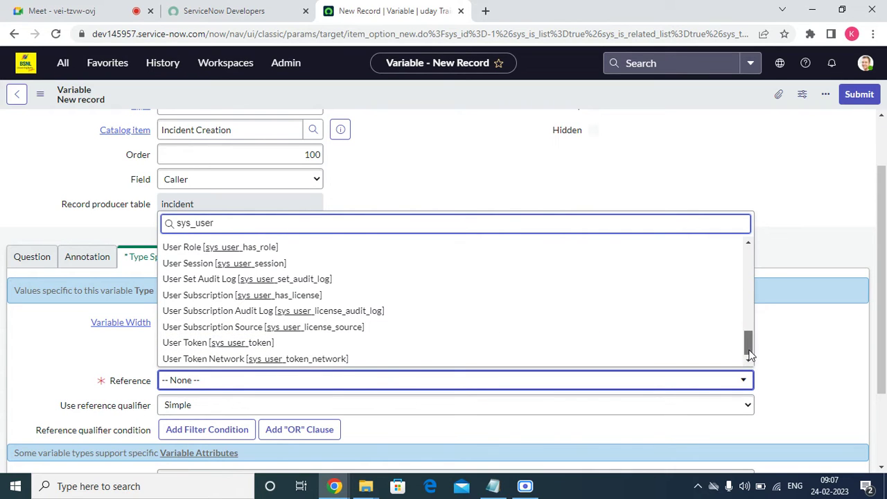
{"action": "scroll", "coordinate": [749, 350], "scroll_direction": "up", "scroll_amount": 1}
{"action": "scroll", "coordinate": [749, 353], "scroll_direction": "up", "scroll_amount": 2}
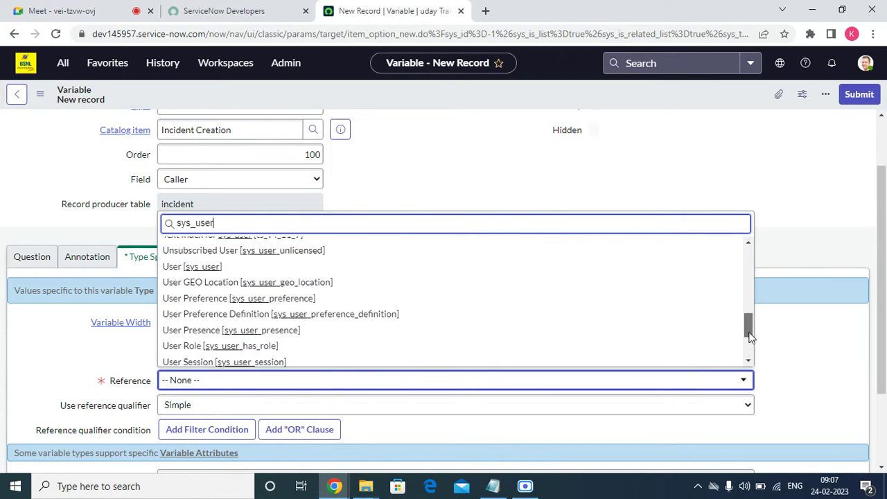
{"action": "left_click", "coordinate": [207, 267]}
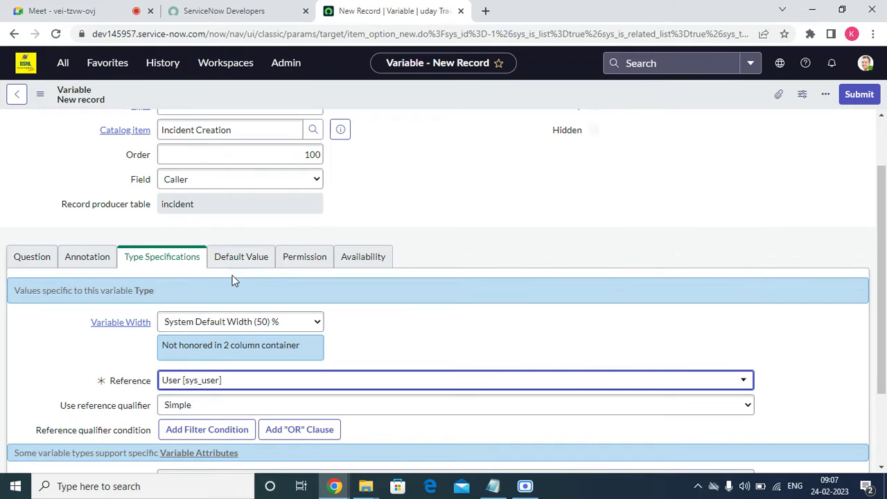
Add the reference qualifier condition Active is true and submit the Caller variable.
{"action": "left_click_drag", "start_coordinate": [885, 265], "coordinate": [885, 357]}
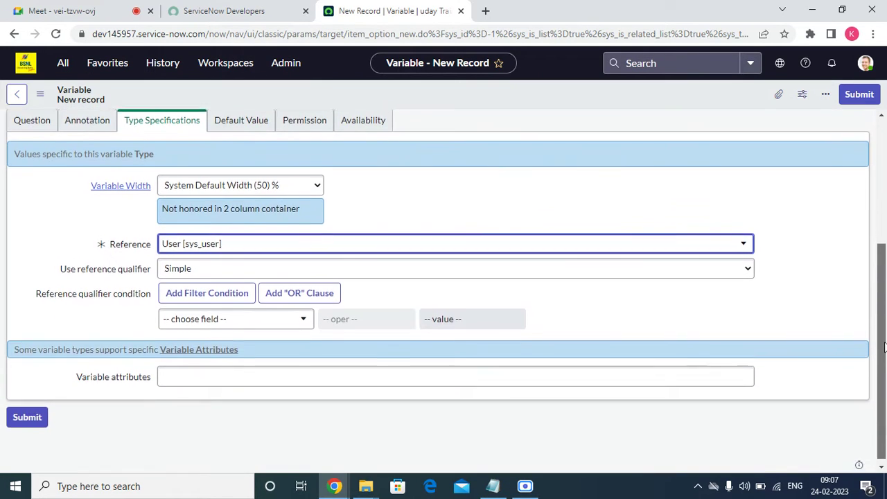
{"action": "left_click", "coordinate": [265, 317]}
{"action": "type", "text": "acti"}
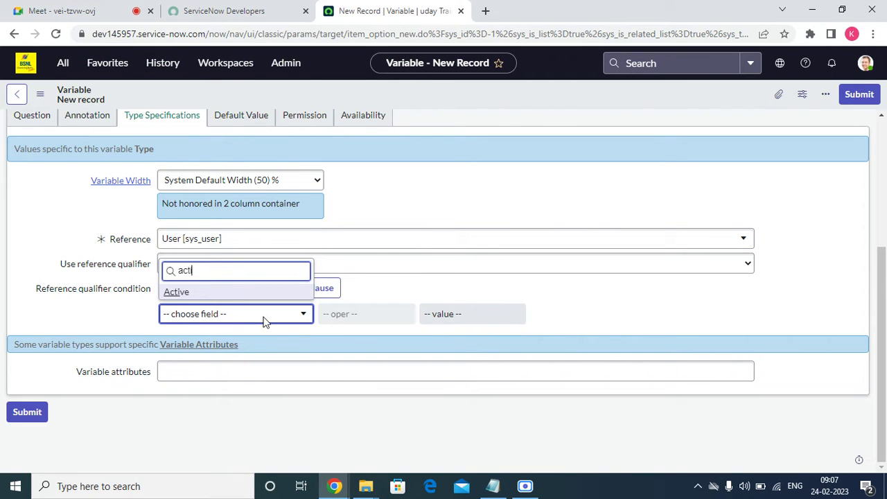
{"action": "left_click", "coordinate": [207, 296]}
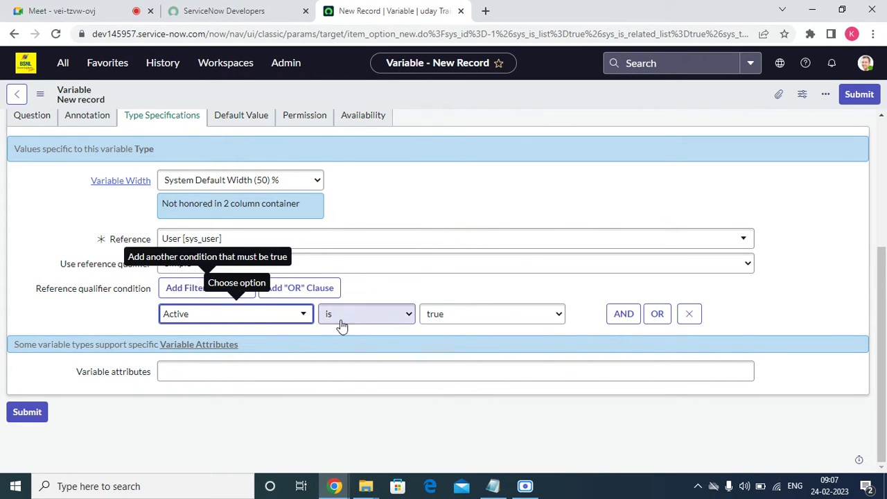
{"action": "scroll", "coordinate": [435, 325], "scroll_direction": "up", "scroll_amount": 3}
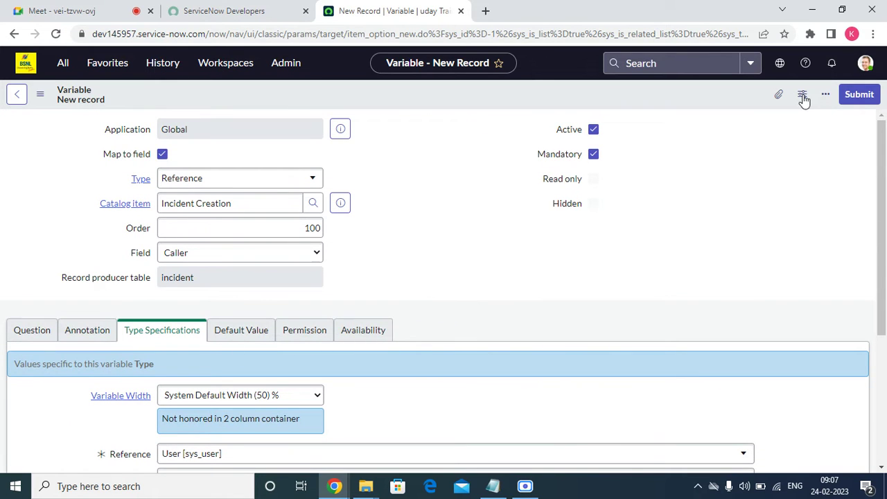
{"action": "left_click", "coordinate": [858, 95]}
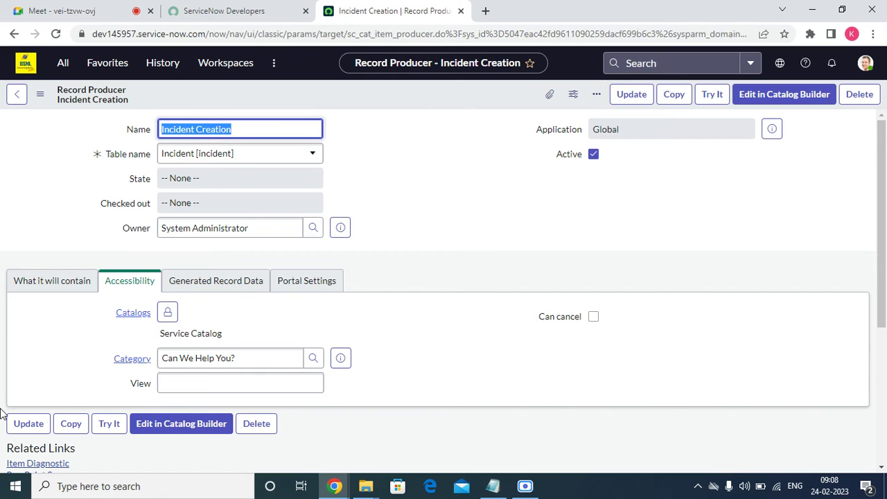
Start another variable for the record producer and map it to the incident table's Category field.
{"action": "scroll", "coordinate": [555, 288], "scroll_direction": "down", "scroll_amount": 3}
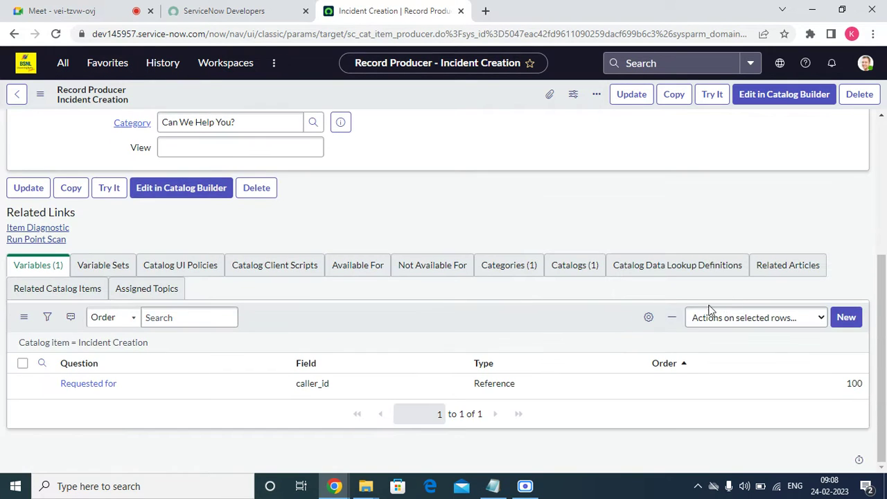
{"action": "left_click", "coordinate": [847, 317]}
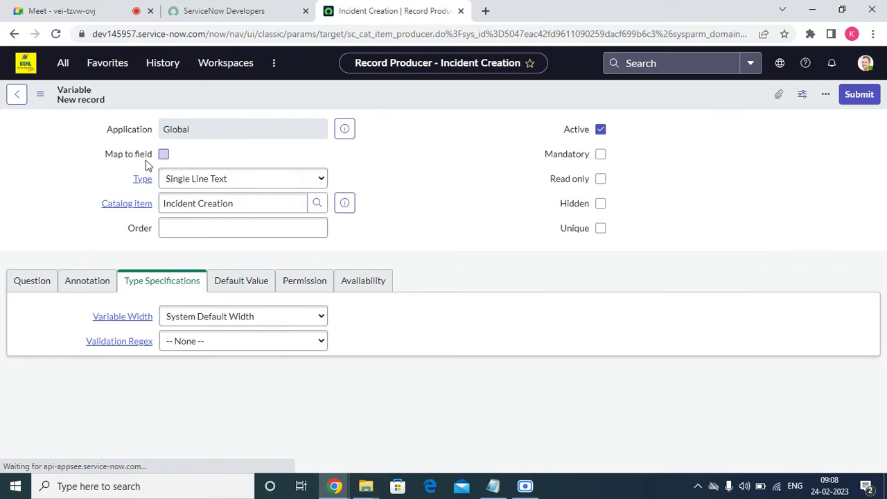
{"action": "left_click", "coordinate": [164, 154]}
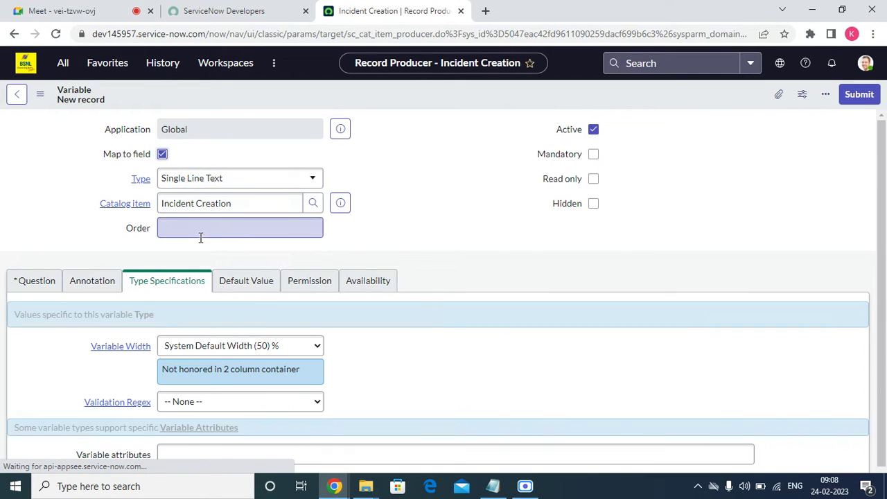
{"action": "left_click", "coordinate": [164, 154]}
{"action": "left_click", "coordinate": [162, 154]}
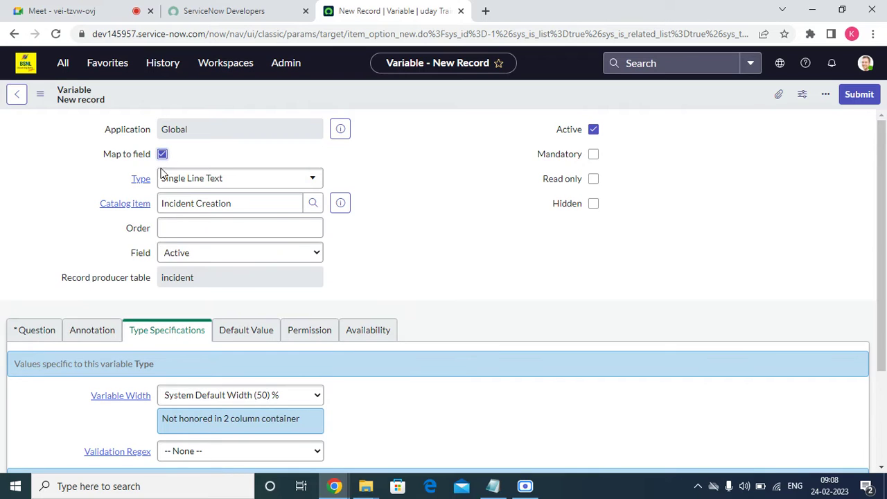
{"action": "left_click", "coordinate": [178, 254]}
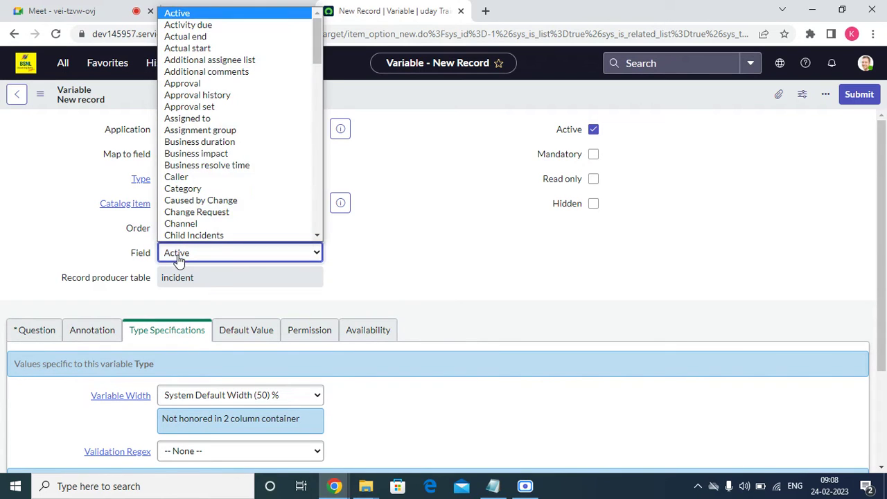
{"action": "left_click", "coordinate": [194, 189]}
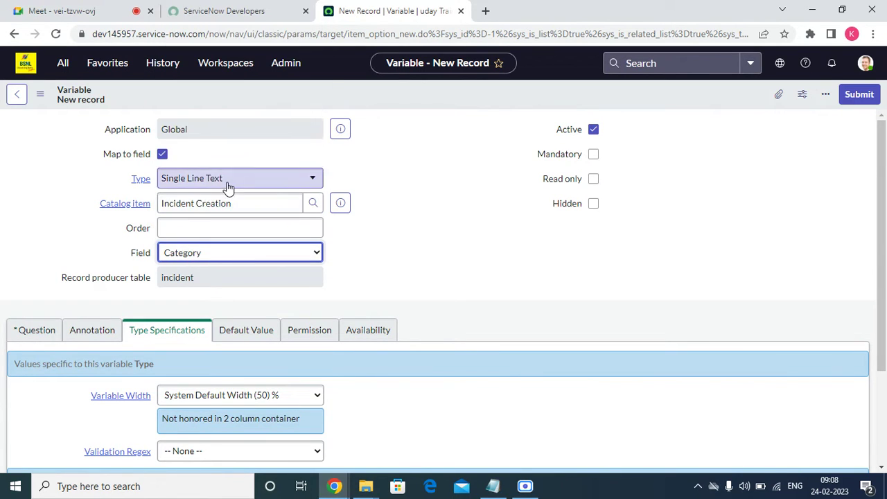
Set the category variable's type to Lookup Multiple Choice with order 200 and make it mandatory.
{"action": "left_click", "coordinate": [229, 181]}
{"action": "type", "text": "loo"}
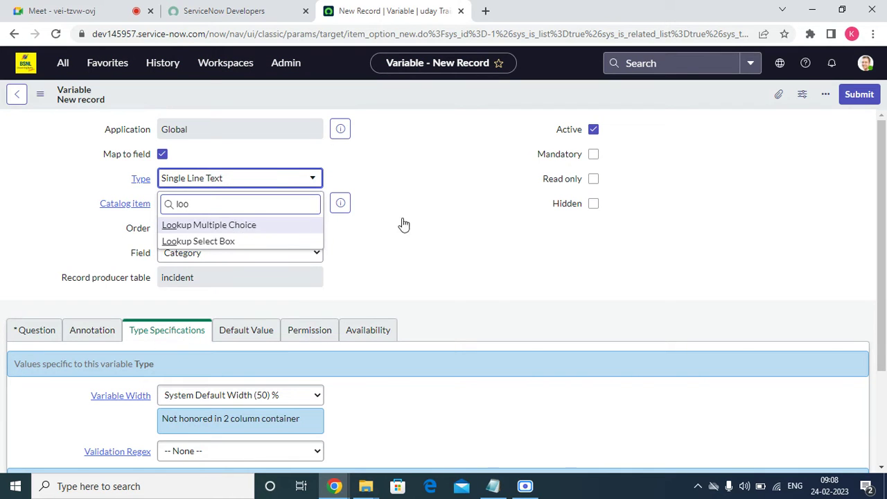
{"action": "key", "text": "Return"}
{"action": "left_click", "coordinate": [215, 228]}
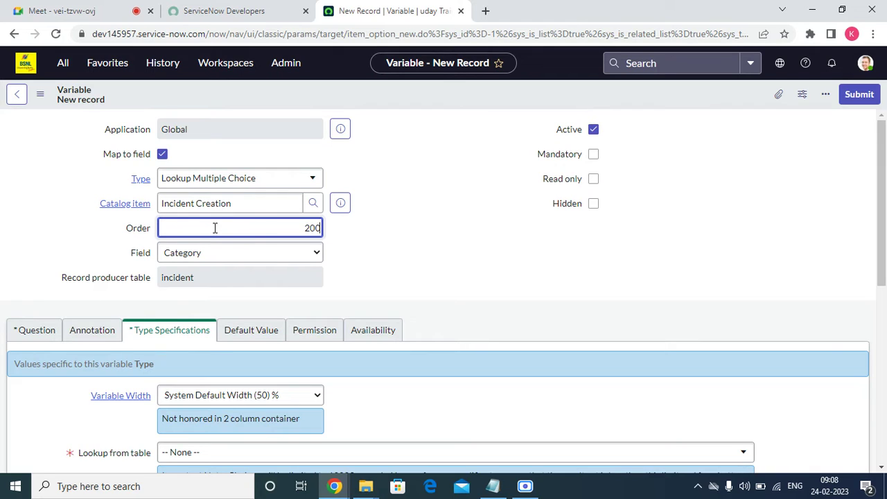
{"action": "left_click", "coordinate": [549, 238]}
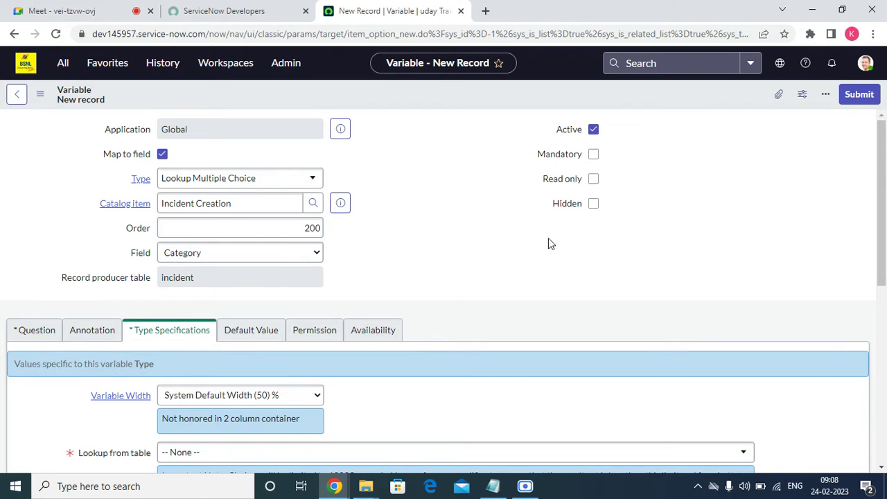
{"action": "left_click", "coordinate": [593, 154]}
Enter "Category" as the question text of the category variable.
{"action": "scroll", "coordinate": [28, 293], "scroll_direction": "down", "scroll_amount": 5}
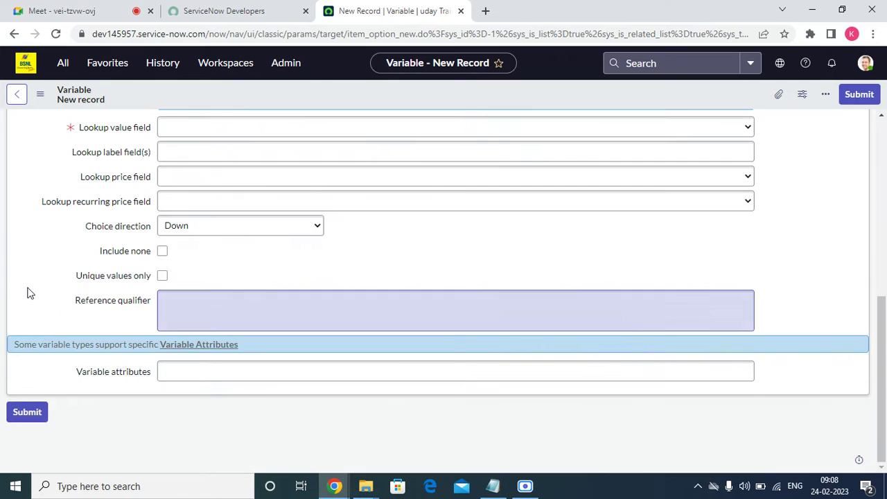
{"action": "scroll", "coordinate": [28, 293], "scroll_direction": "up", "scroll_amount": 10}
{"action": "left_click", "coordinate": [22, 331]}
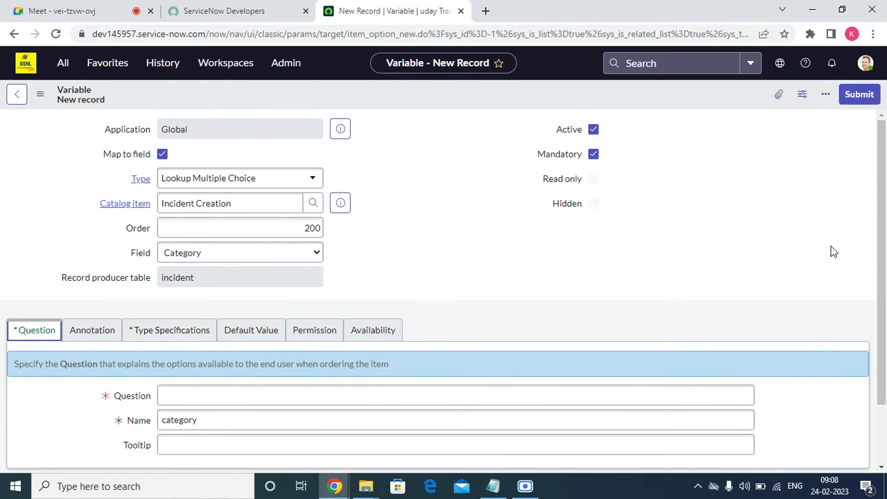
{"action": "left_click", "coordinate": [218, 392]}
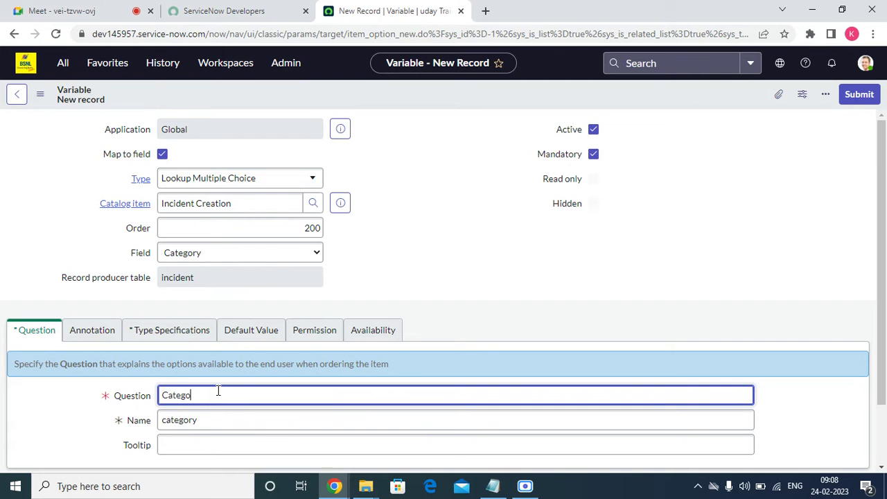
{"action": "type", "text": "Category"}
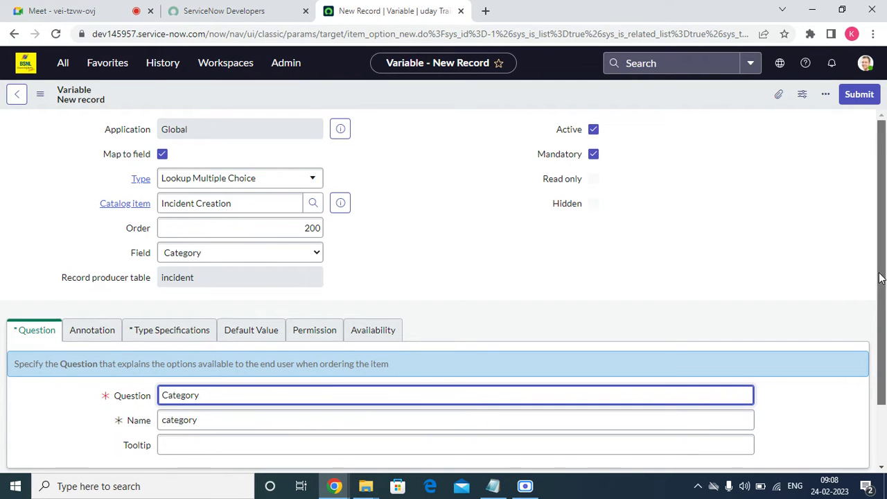
In the category variable's type specifications, set the lookup table to Incident [incident].
{"action": "scroll", "coordinate": [158, 325], "scroll_direction": "down", "scroll_amount": 1}
{"action": "left_click", "coordinate": [154, 267]}
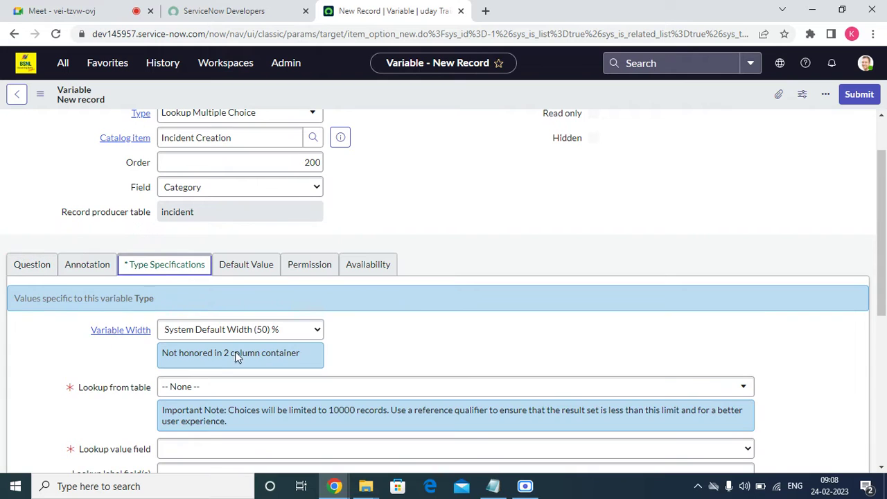
{"action": "left_click_drag", "start_coordinate": [882, 239], "coordinate": [863, 328]}
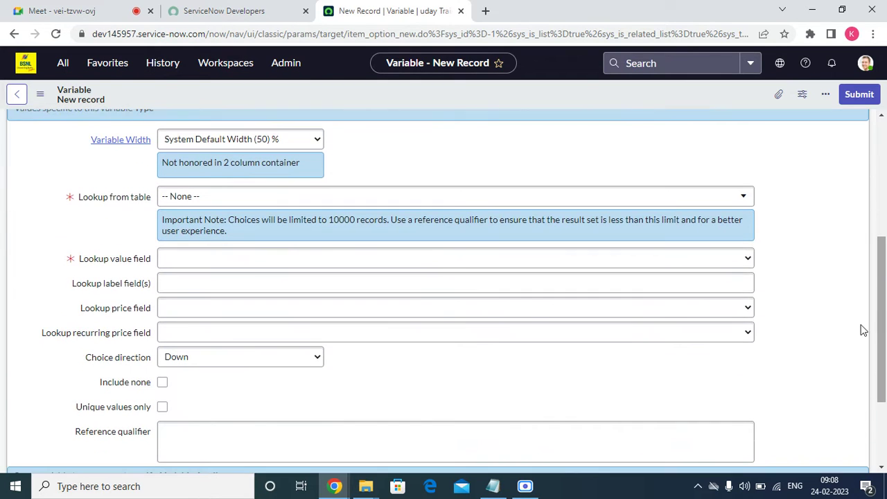
{"action": "left_click", "coordinate": [243, 200]}
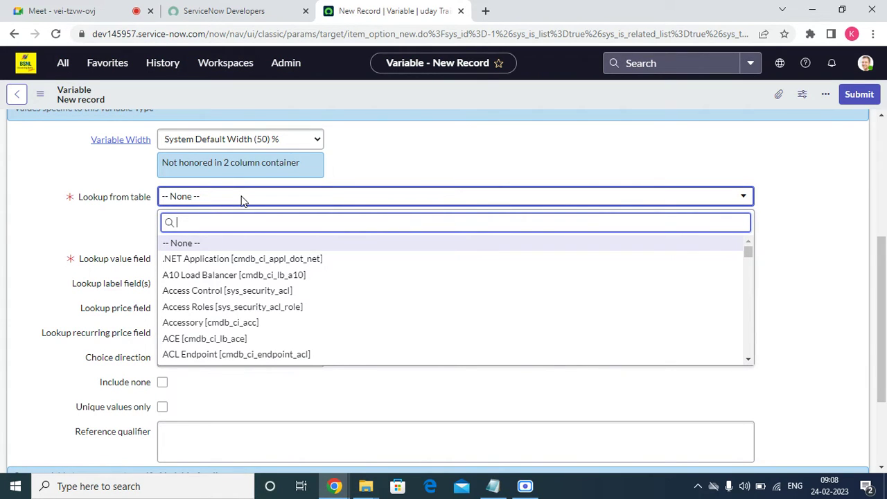
{"action": "type", "text": "inci"}
{"action": "left_click", "coordinate": [195, 258]}
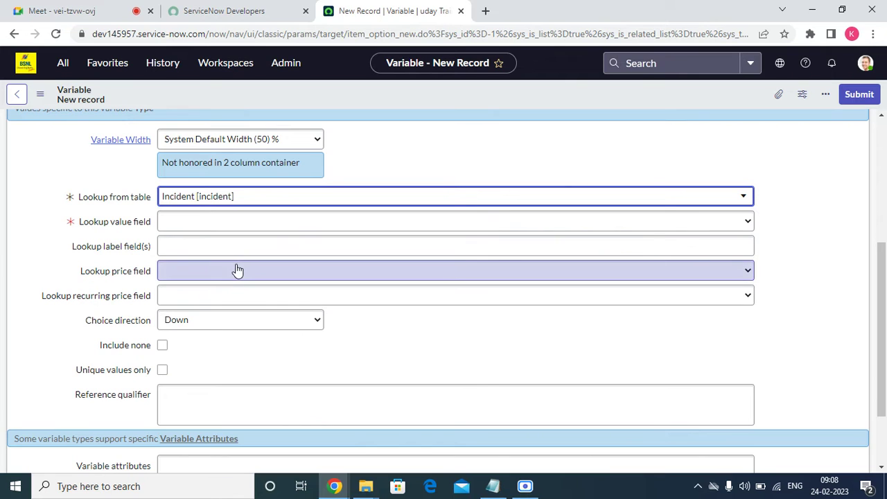
Set the lookup value field to Category and submit the category variable.
{"action": "left_click", "coordinate": [177, 223]}
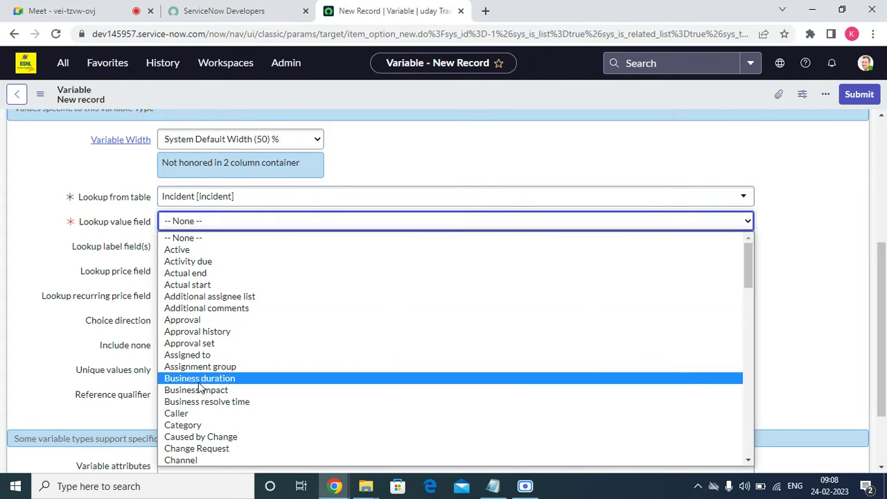
{"action": "left_click", "coordinate": [190, 427]}
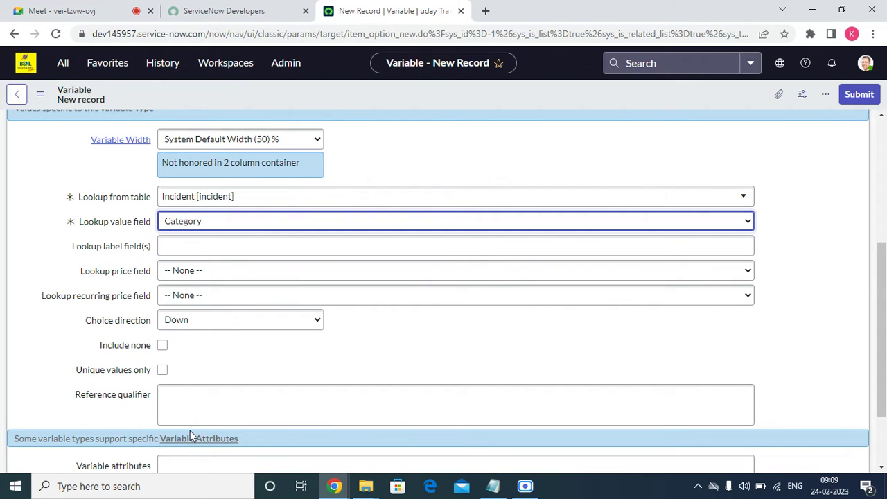
{"action": "scroll", "coordinate": [194, 340], "scroll_direction": "down", "scroll_amount": 2}
{"action": "scroll", "coordinate": [433, 323], "scroll_direction": "up", "scroll_amount": 5}
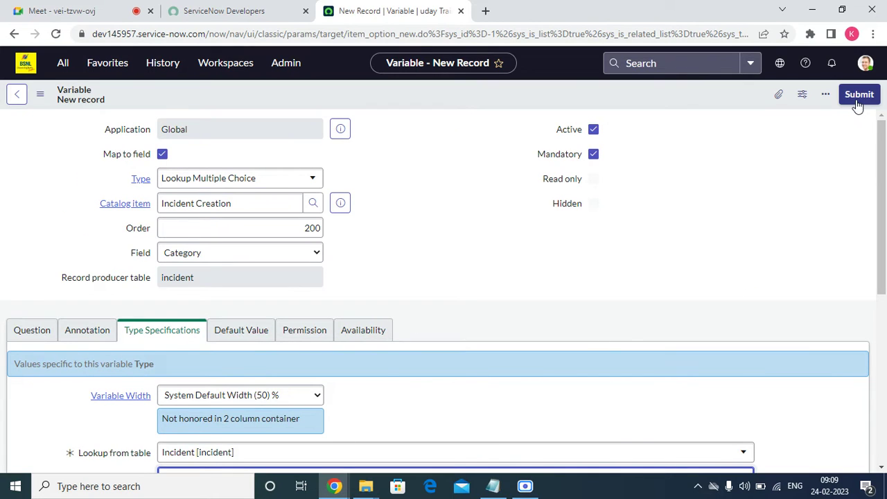
{"action": "scroll", "coordinate": [499, 317], "scroll_direction": "down", "scroll_amount": 5}
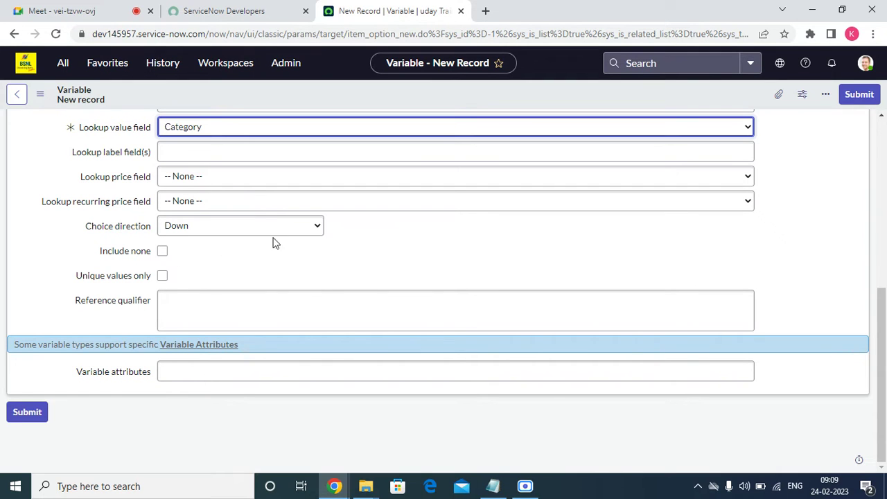
{"action": "scroll", "coordinate": [836, 162], "scroll_direction": "up", "scroll_amount": 5}
{"action": "left_click", "coordinate": [849, 95]}
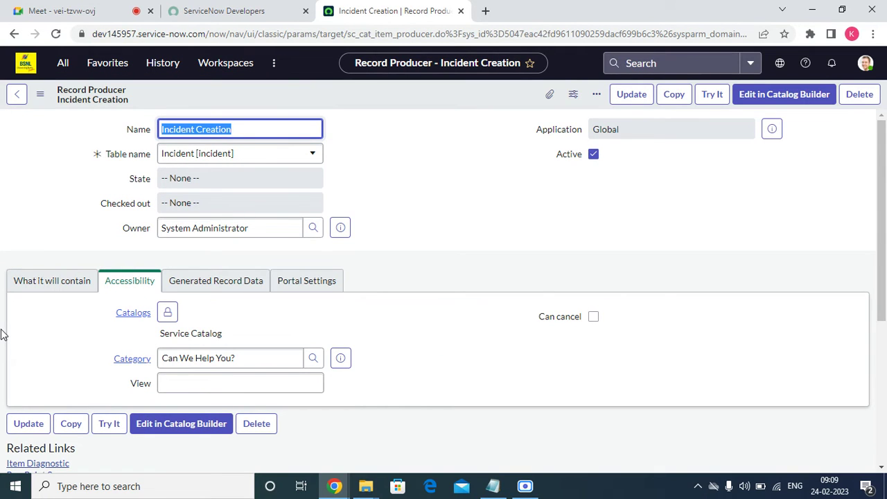
Start another variable for the record producer, enable mapping to a field, and set its type to Lookup Multiple Choice.
{"action": "scroll", "coordinate": [166, 316], "scroll_direction": "down", "scroll_amount": 4}
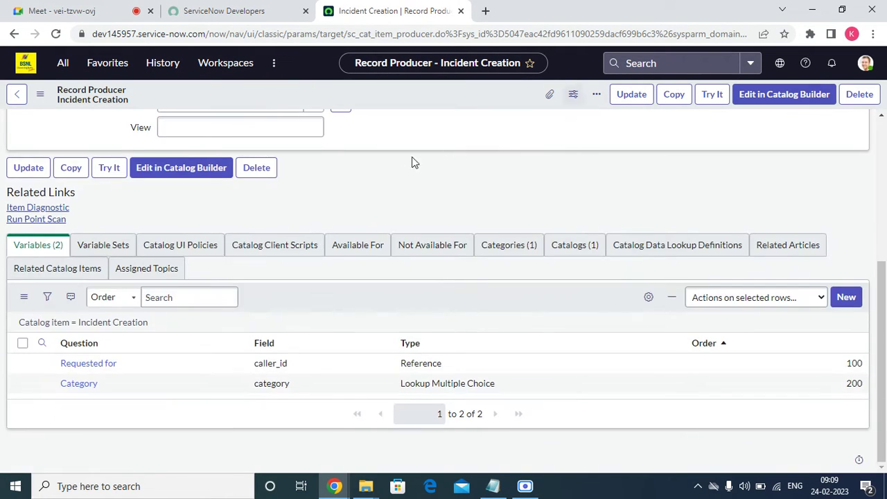
{"action": "left_click", "coordinate": [846, 296]}
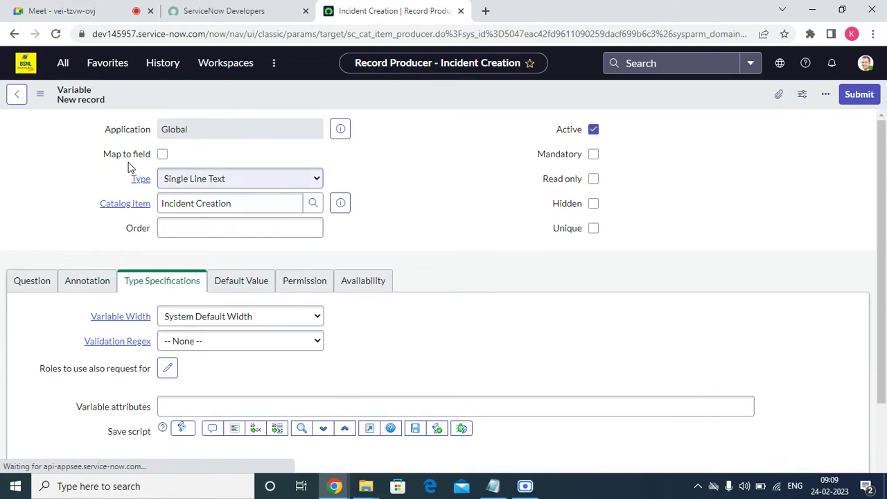
{"action": "left_click", "coordinate": [163, 154]}
{"action": "left_click", "coordinate": [233, 185]}
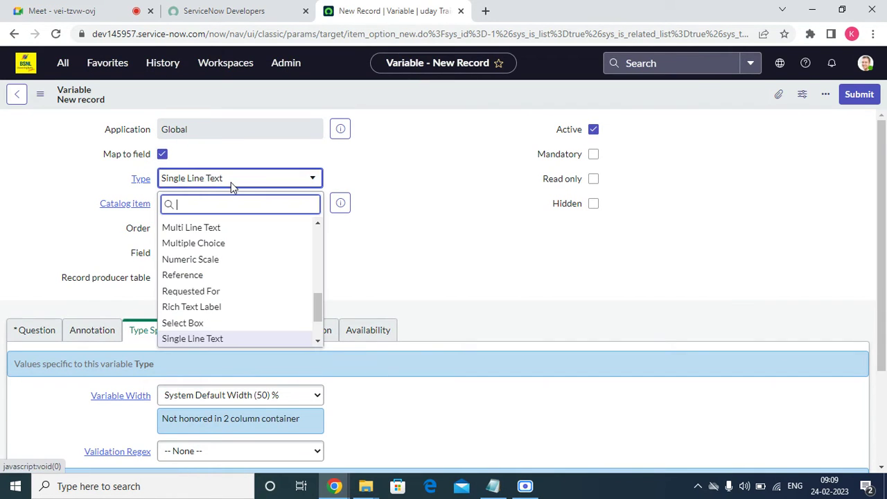
{"action": "type", "text": "loo"}
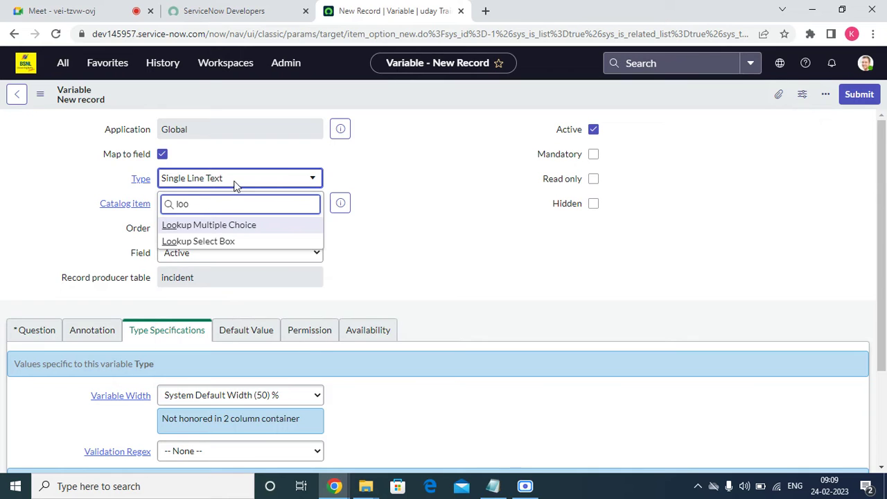
{"action": "left_click", "coordinate": [219, 226]}
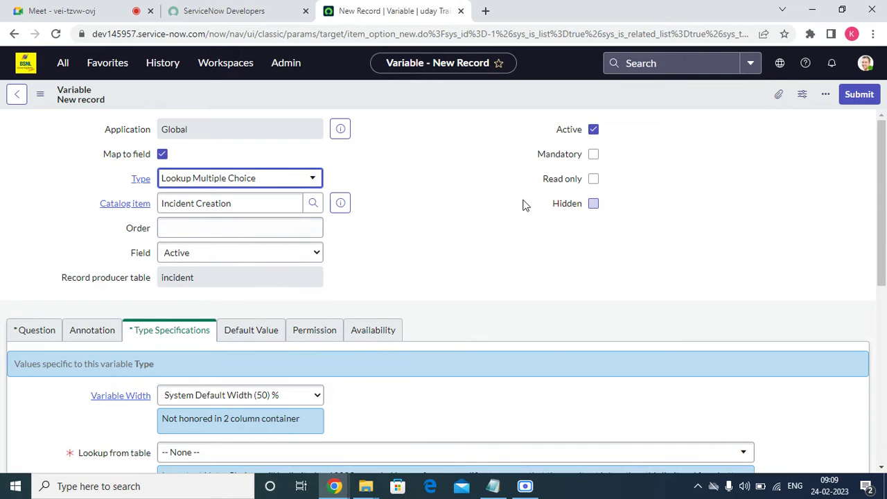
Make the new variable mandatory with order 300 and map it to the incident table's Impact field.
{"action": "left_click", "coordinate": [594, 155]}
{"action": "left_click", "coordinate": [236, 237]}
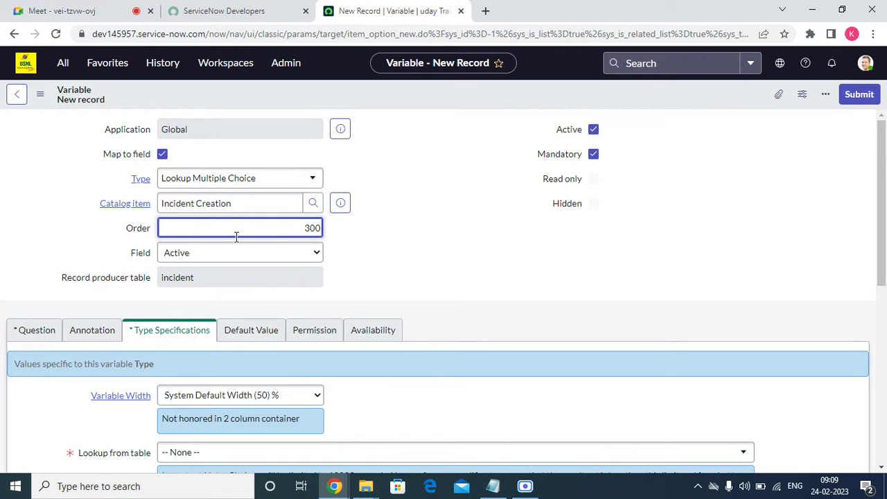
{"action": "left_click", "coordinate": [233, 255]}
{"action": "key", "text": "i"}
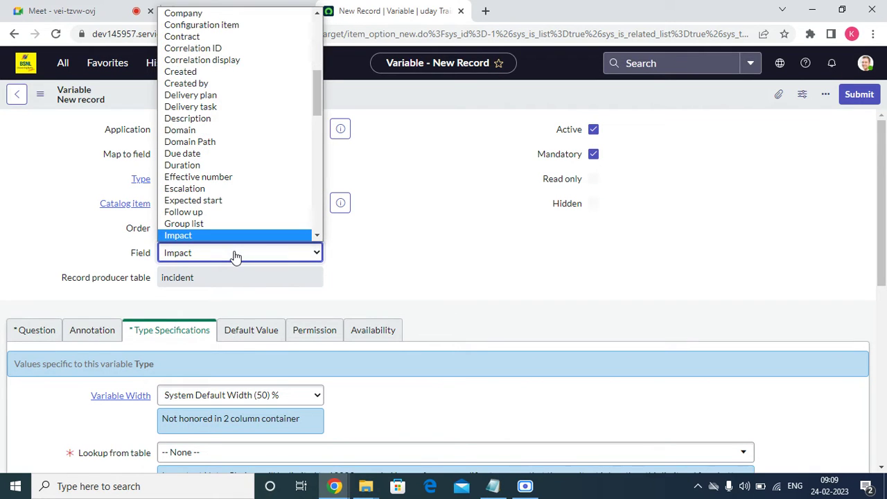
{"action": "left_click", "coordinate": [236, 256]}
Enter "Impact of the incident" as the question text of the impact variable.
{"action": "left_click", "coordinate": [40, 333]}
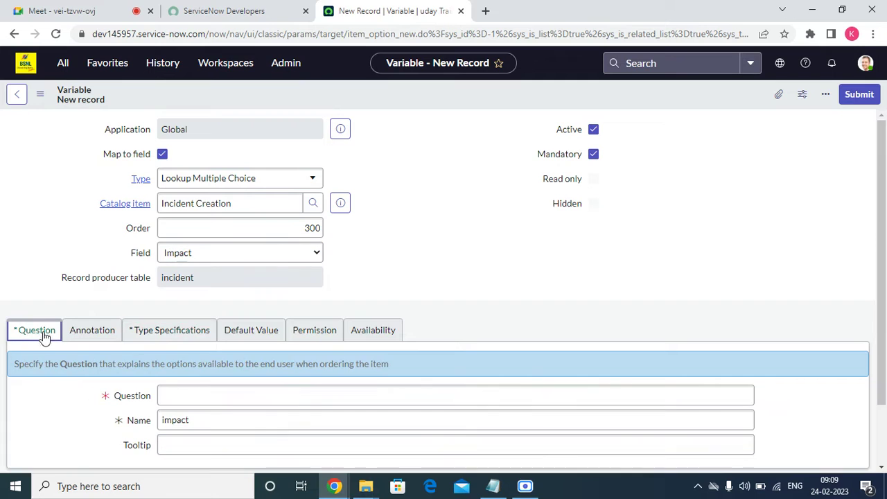
{"action": "scroll", "coordinate": [164, 376], "scroll_direction": "down", "scroll_amount": 2}
{"action": "left_click", "coordinate": [201, 321]}
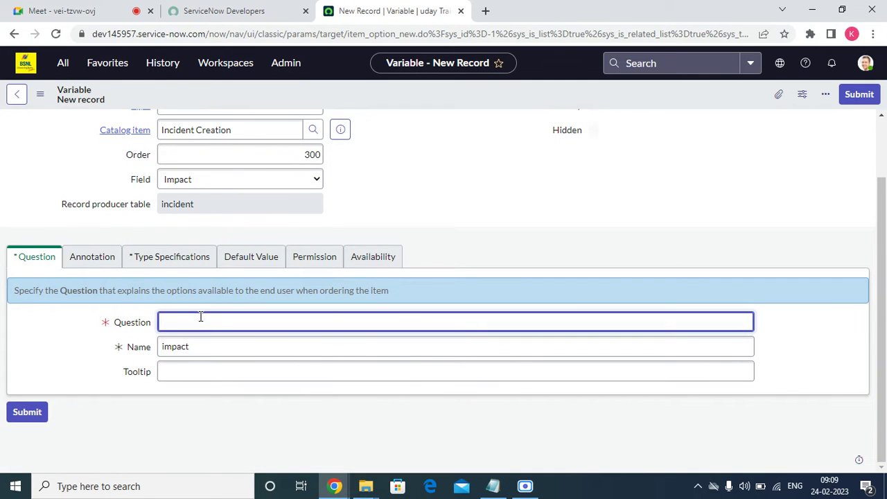
{"action": "type", "text": "Impact f"}
In the impact variable's type specifications, set the lookup table to Incident [incident].
{"action": "left_click", "coordinate": [176, 257]}
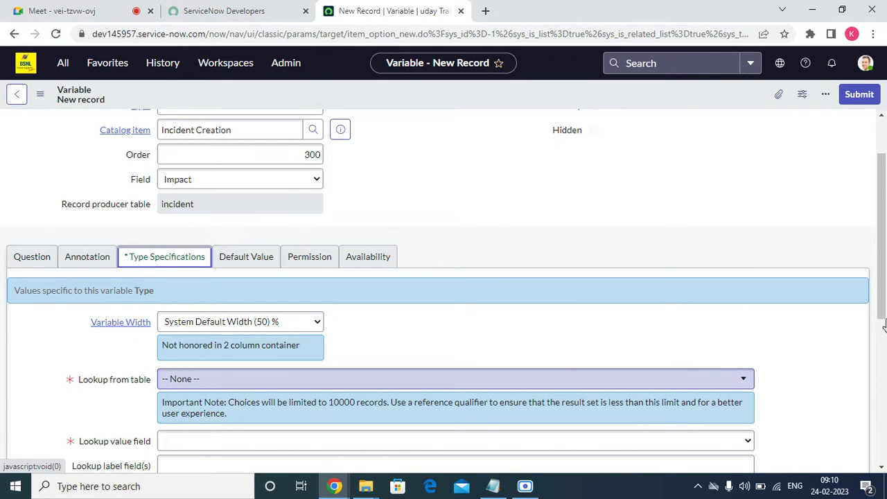
{"action": "scroll", "coordinate": [884, 247], "scroll_direction": "down", "scroll_amount": 2}
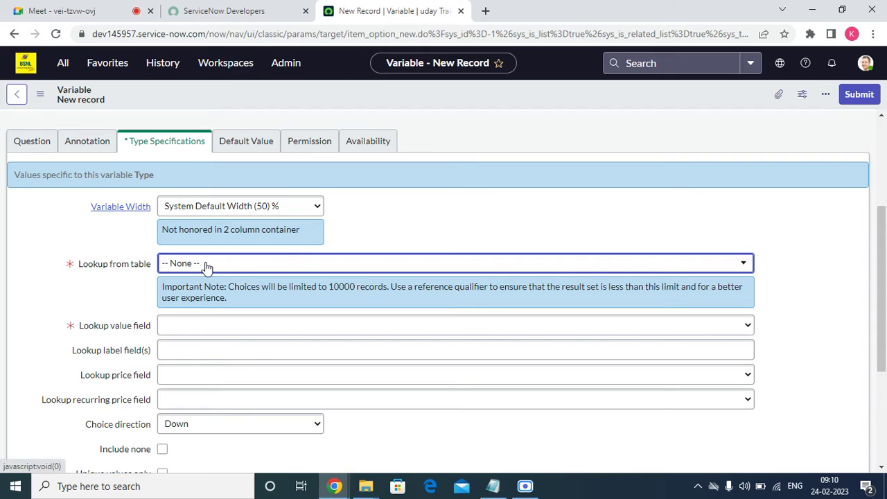
{"action": "left_click", "coordinate": [260, 270]}
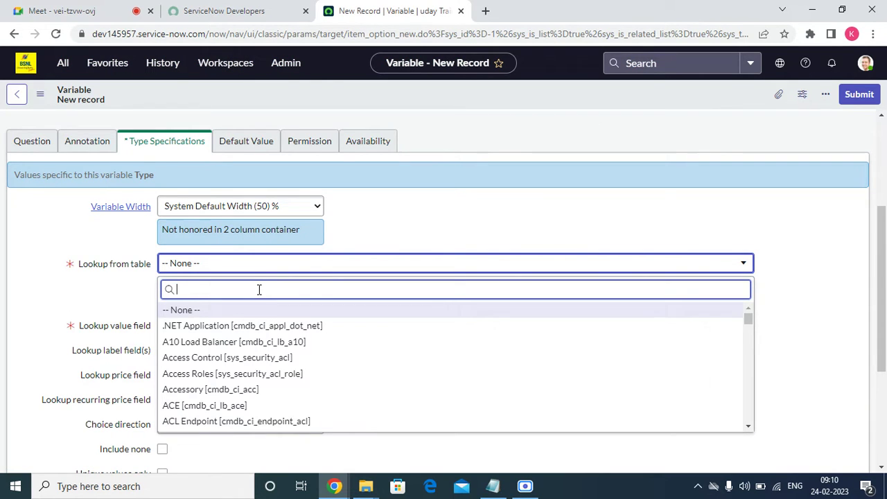
{"action": "type", "text": "incide"}
{"action": "left_click", "coordinate": [195, 313]}
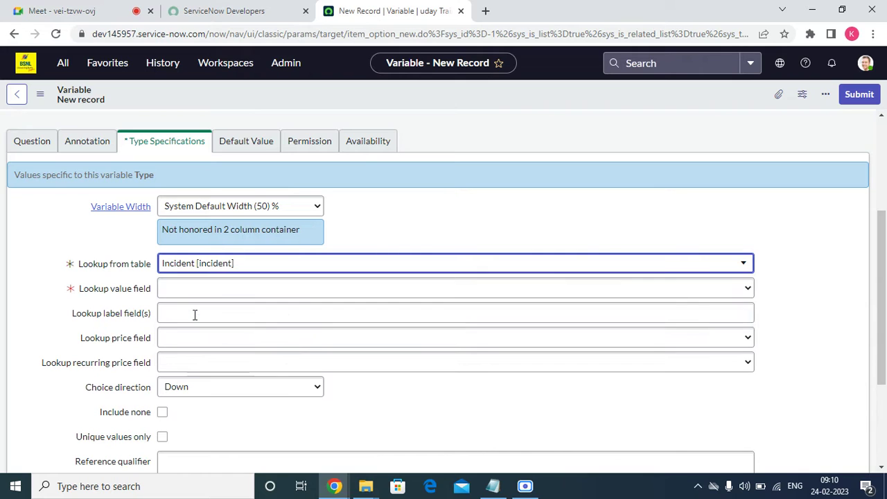
Set the lookup value field to Impact and submit the impact variable.
{"action": "left_click", "coordinate": [175, 291]}
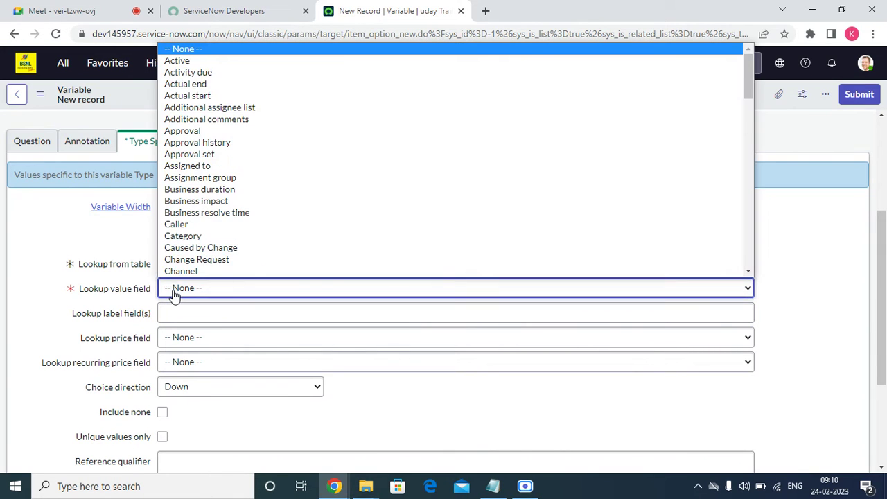
{"action": "scroll", "coordinate": [208, 248], "scroll_direction": "down", "scroll_amount": 10}
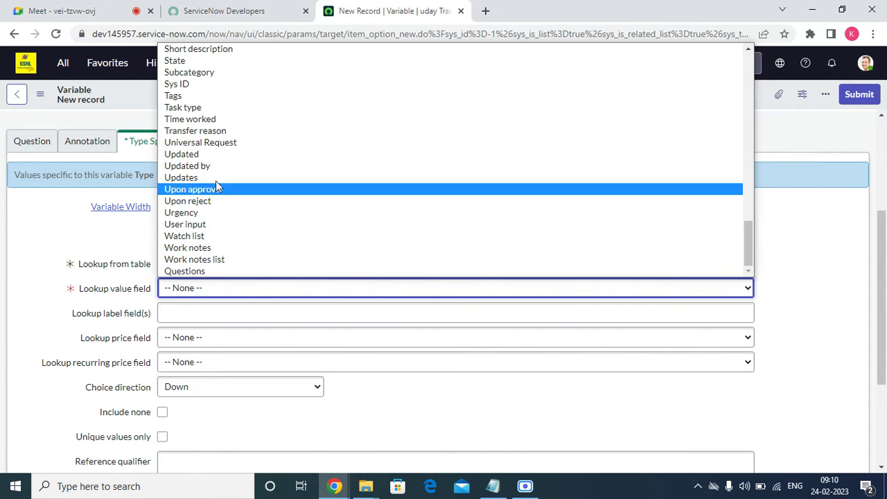
{"action": "key", "text": "i"}
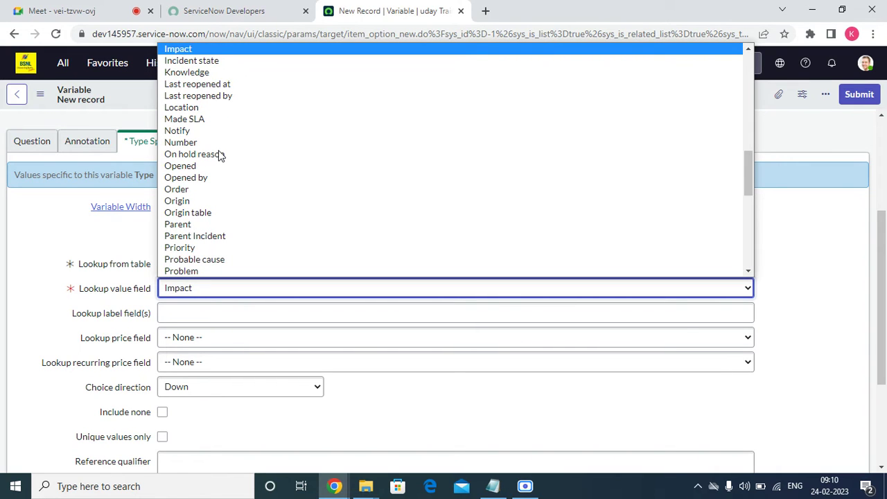
{"action": "left_click", "coordinate": [211, 50]}
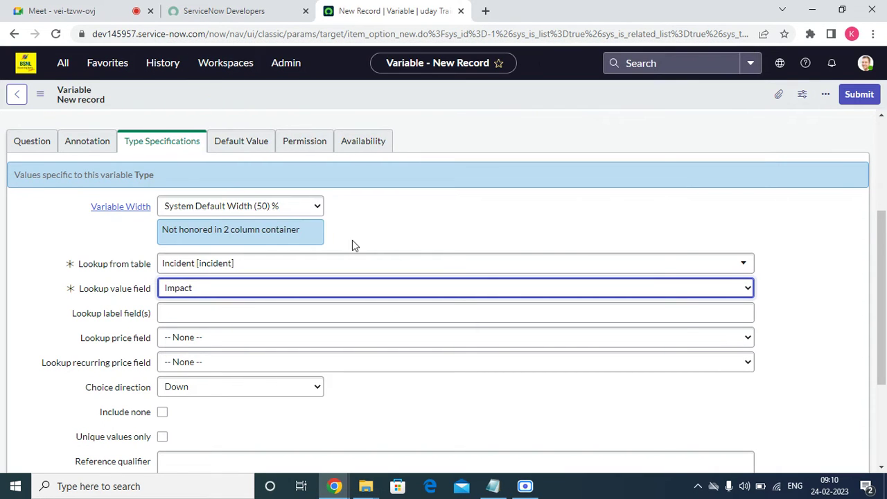
{"action": "left_click", "coordinate": [858, 95]}
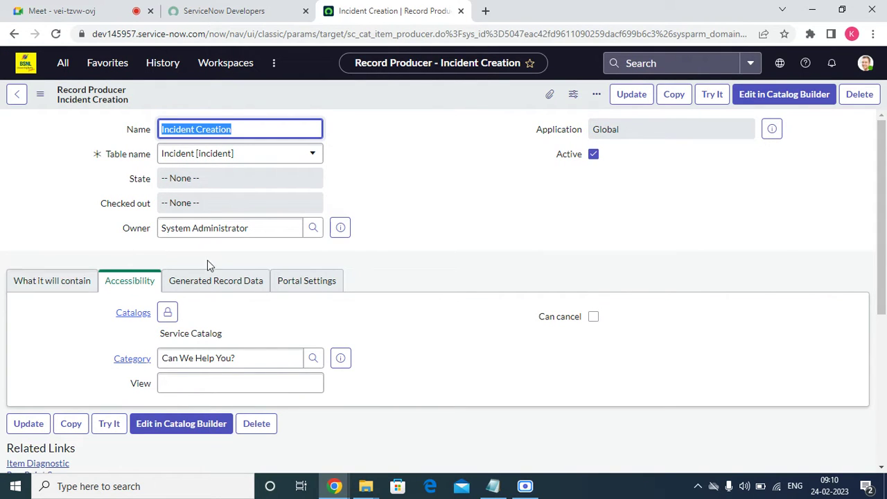
{"action": "scroll", "coordinate": [552, 302], "scroll_direction": "down", "scroll_amount": 5}
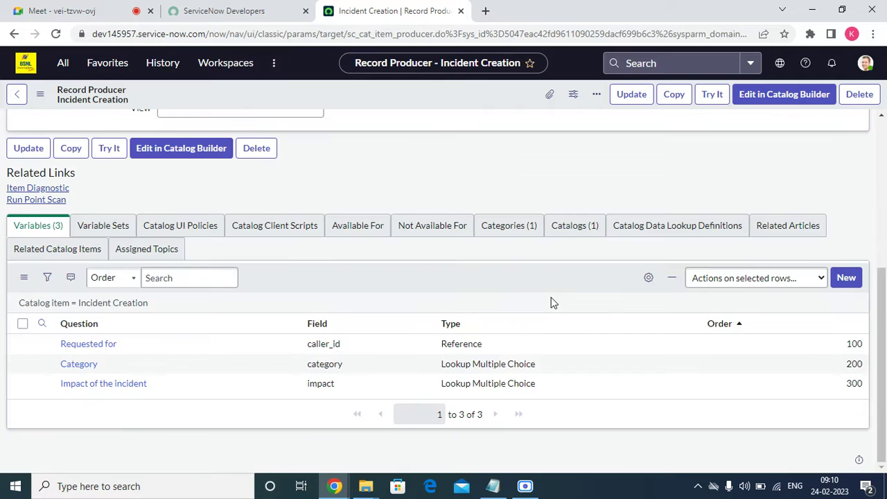
Create a new variable on the record producer, mapped to a field, with type Lookup Multiple Choice.
{"action": "left_click", "coordinate": [847, 278]}
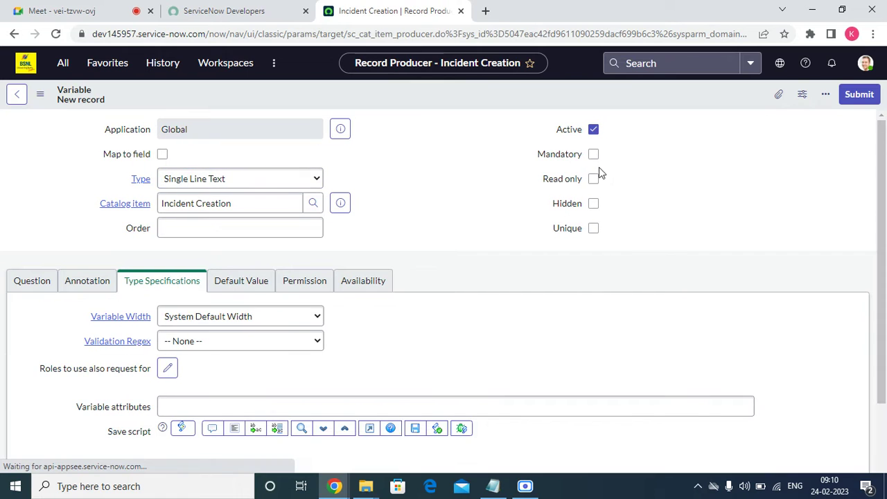
{"action": "left_click", "coordinate": [149, 158]}
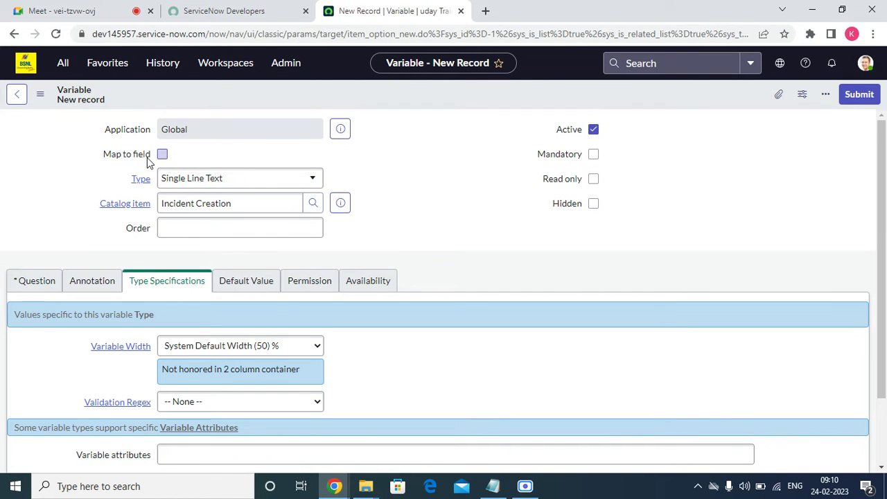
{"action": "left_click", "coordinate": [214, 178]}
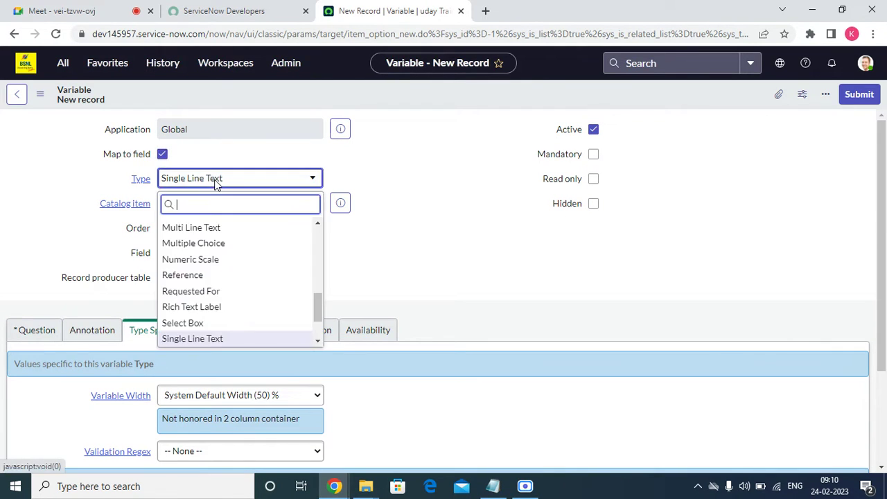
{"action": "type", "text": "loo"}
{"action": "key", "text": "Return"}
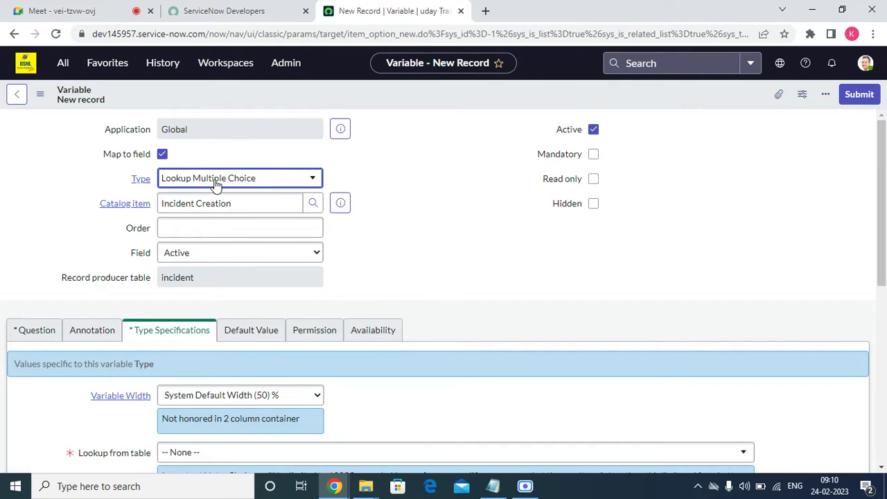
Give the new variable order 400 and map it to the incident table's Urgency field.
{"action": "left_click", "coordinate": [222, 230]}
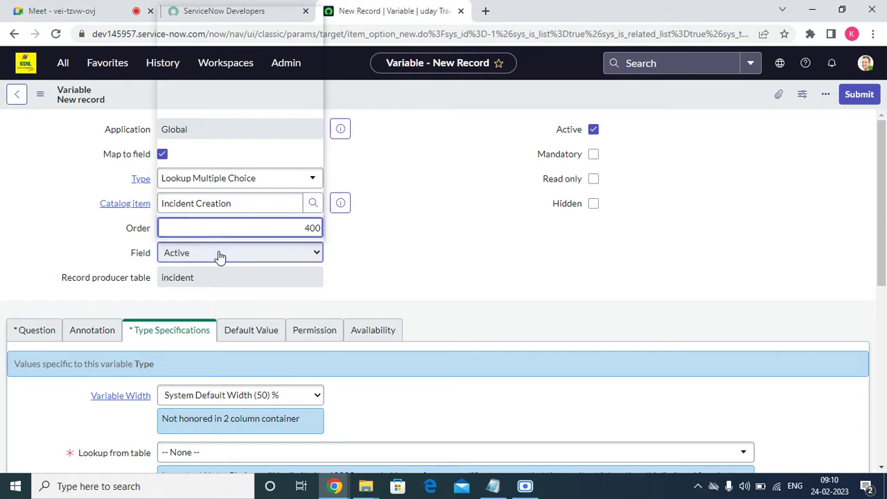
{"action": "left_click", "coordinate": [219, 255]}
{"action": "type", "text": "ur"}
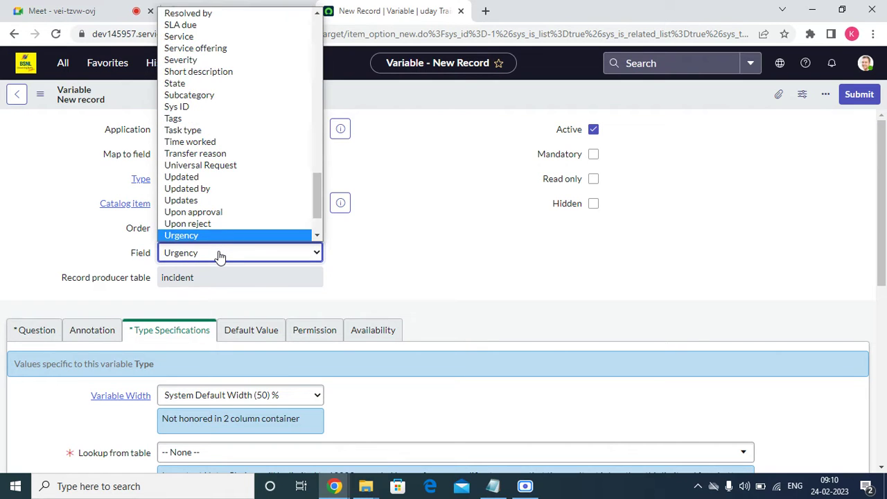
{"action": "key", "text": "Return"}
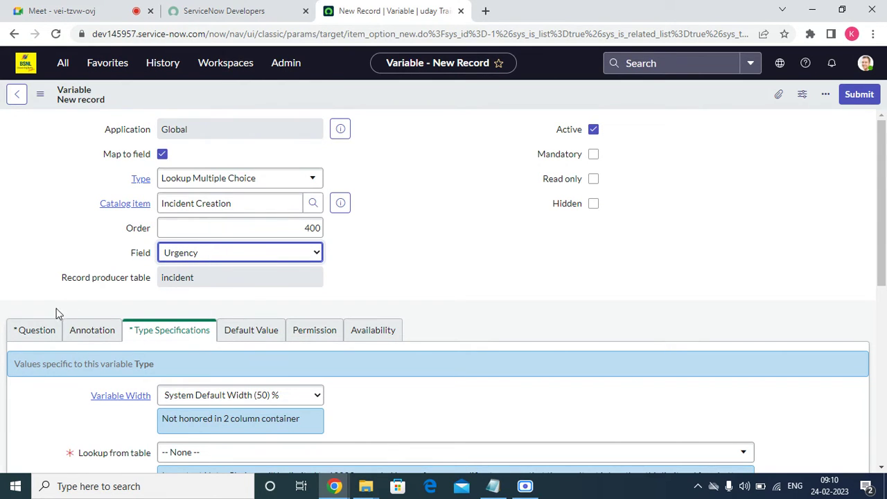
Enter "Urgency" as the question text of the urgency variable.
{"action": "left_click", "coordinate": [37, 332]}
{"action": "left_click", "coordinate": [212, 396]}
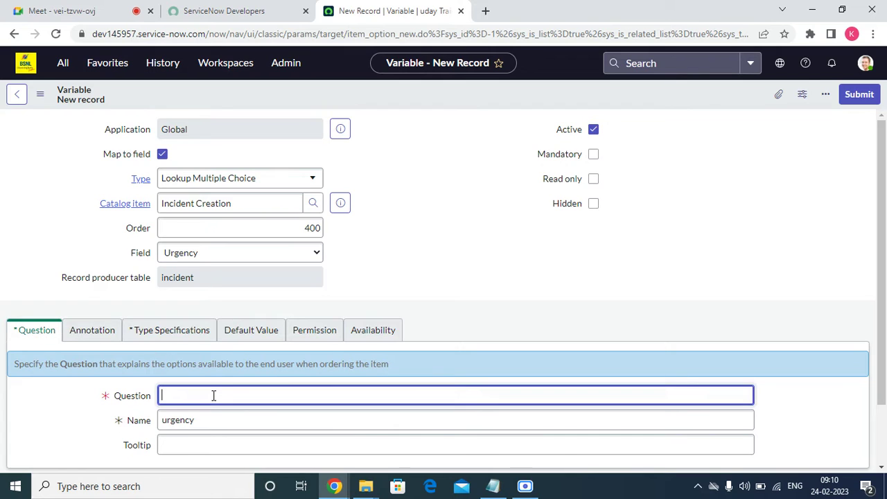
{"action": "type", "text": "Urgency"}
In the urgency variable's type specifications, set the lookup table to Incident [incident].
{"action": "left_click", "coordinate": [199, 338]}
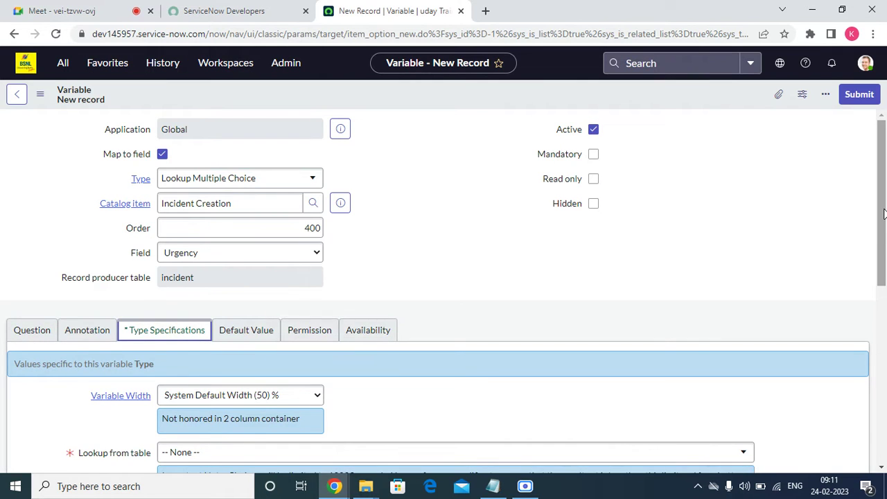
{"action": "scroll", "coordinate": [883, 214], "scroll_direction": "down", "scroll_amount": 3}
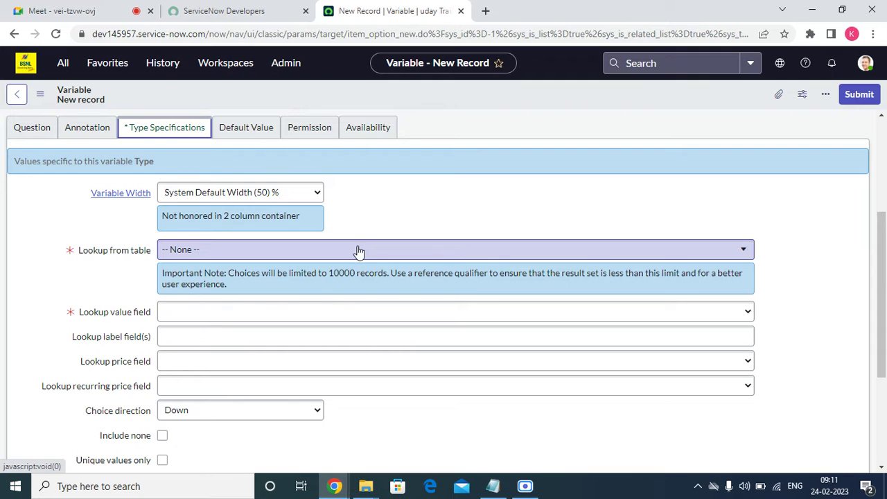
{"action": "left_click", "coordinate": [358, 252]}
{"action": "type", "text": "look"}
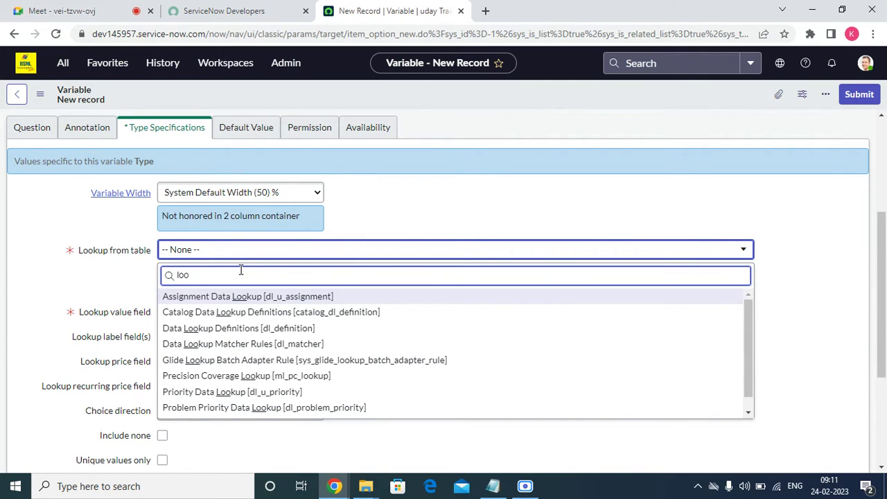
{"action": "key", "text": "BackSpace"}
{"action": "key", "text": "BackSpace"}
{"action": "key", "text": "BackSpace"}
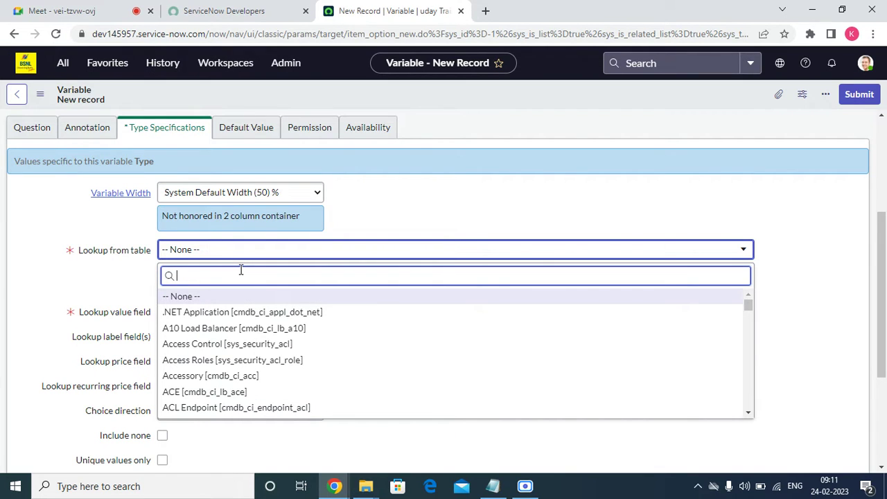
{"action": "type", "text": "incide"}
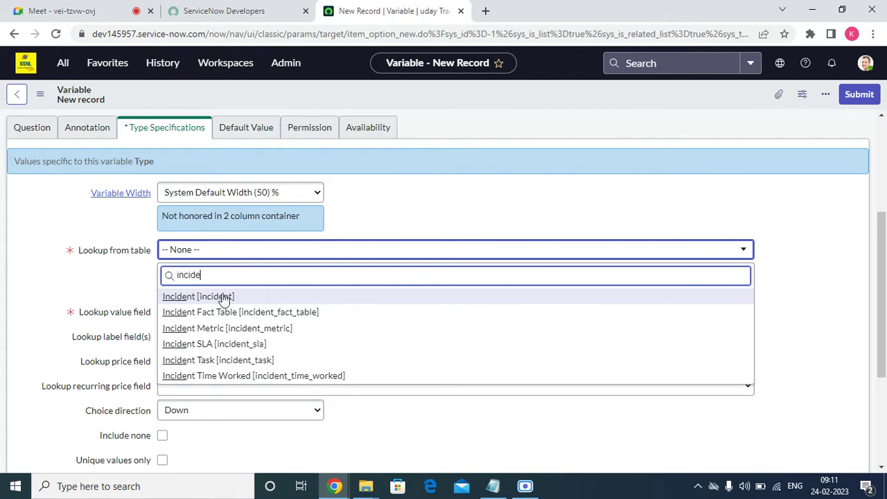
{"action": "left_click", "coordinate": [220, 297]}
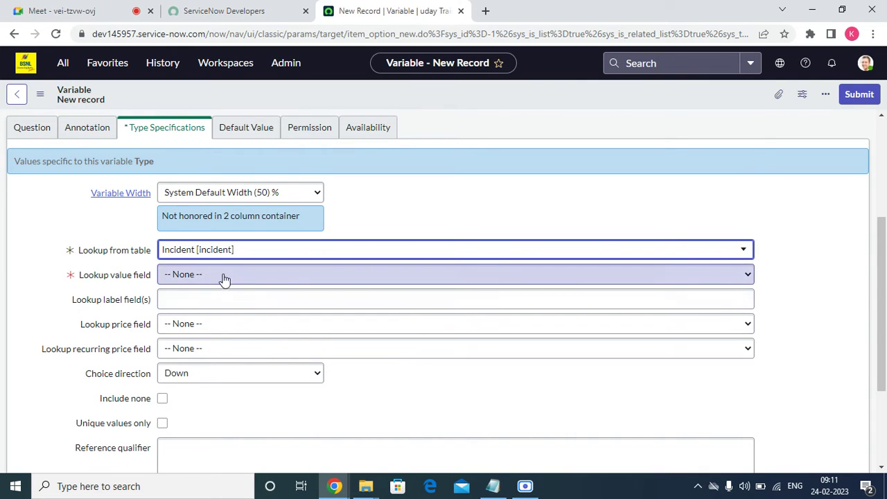
Set the lookup value field to Urgency and submit the urgency variable.
{"action": "left_click", "coordinate": [223, 277]}
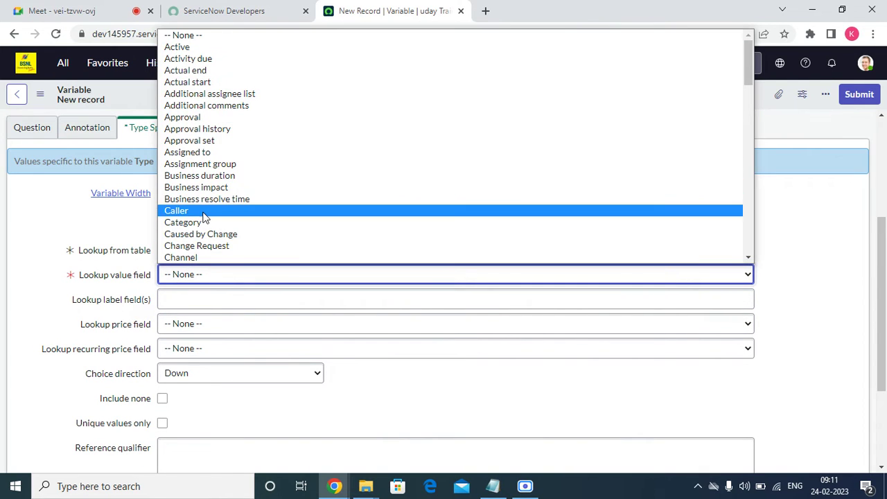
{"action": "type", "text": "ur"}
{"action": "key", "text": "Return"}
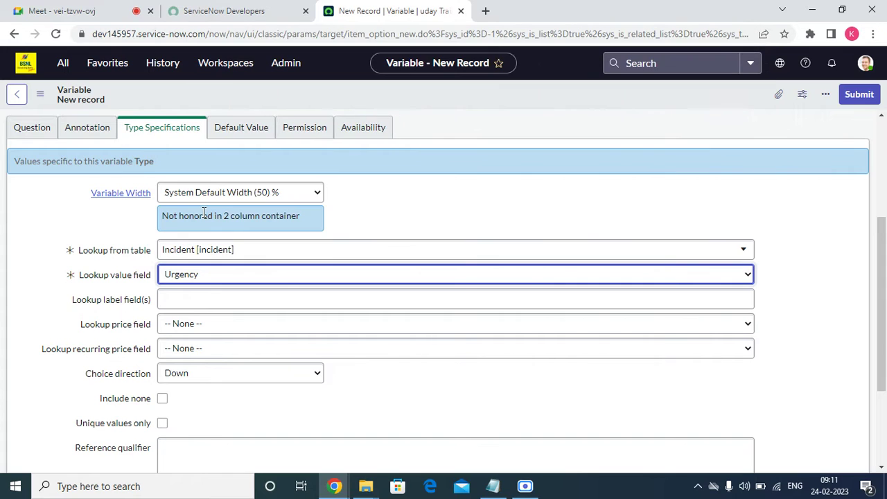
{"action": "scroll", "coordinate": [237, 223], "scroll_direction": "up", "scroll_amount": 3}
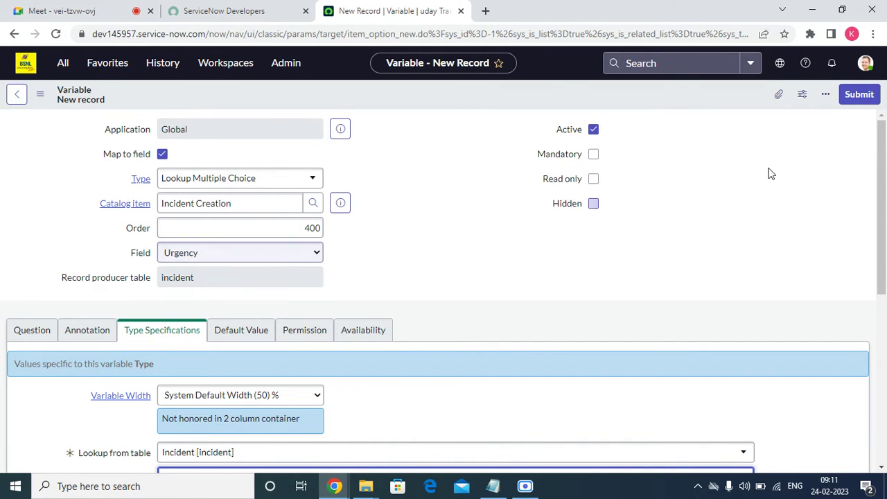
{"action": "left_click", "coordinate": [860, 94]}
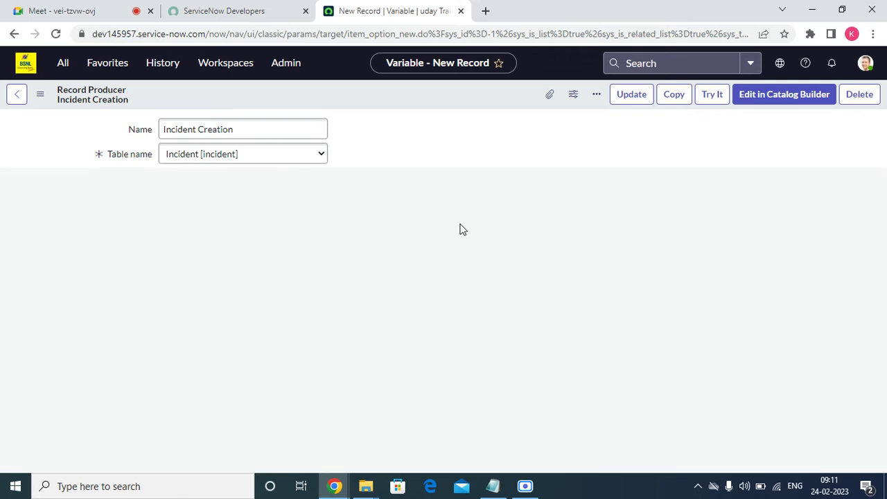
Create another variable on the record producer with order 500 and make it mandatory.
{"action": "scroll", "coordinate": [449, 245], "scroll_direction": "down", "scroll_amount": 10}
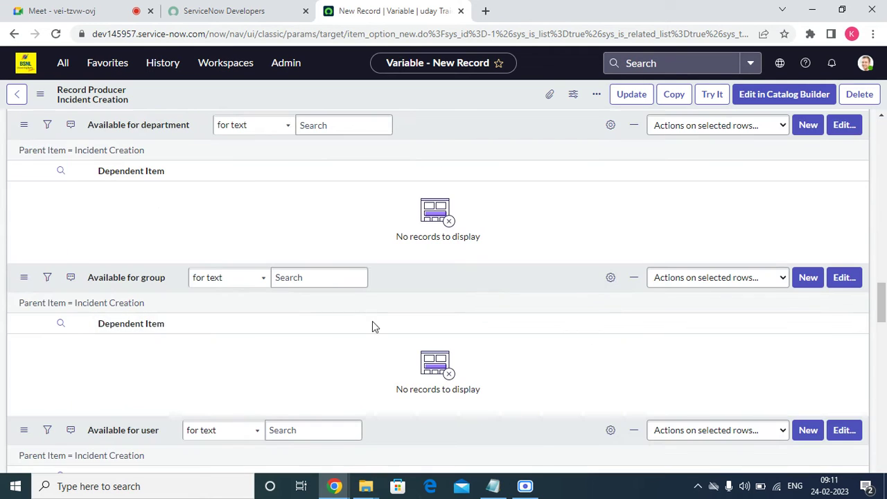
{"action": "scroll", "coordinate": [367, 322], "scroll_direction": "down", "scroll_amount": 4}
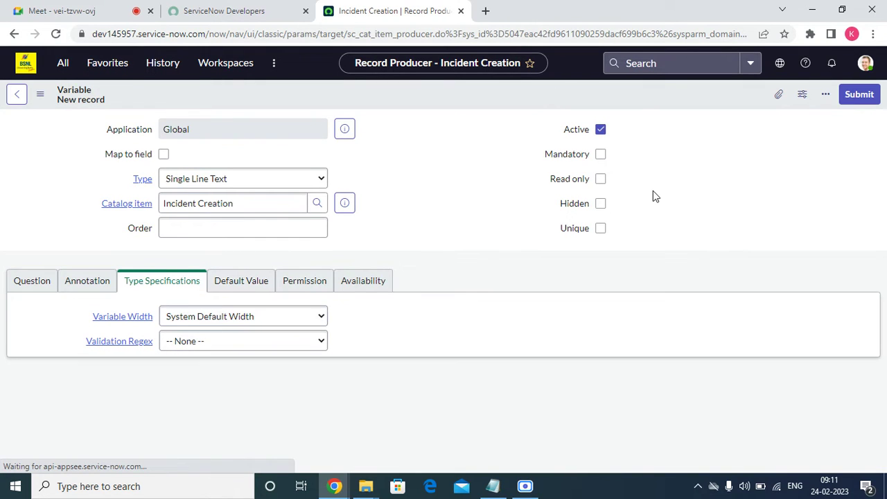
{"action": "left_click", "coordinate": [280, 232]}
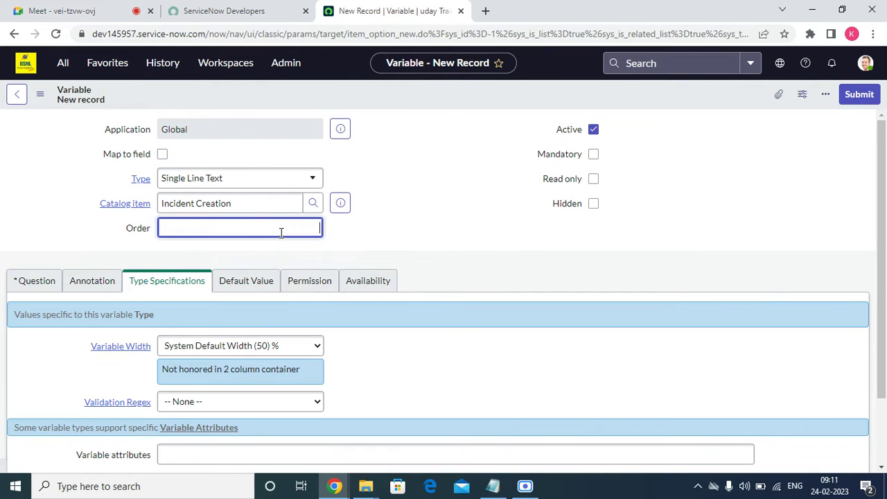
{"action": "type", "text": "500"}
{"action": "left_click", "coordinate": [594, 154]}
{"action": "left_click", "coordinate": [21, 282]}
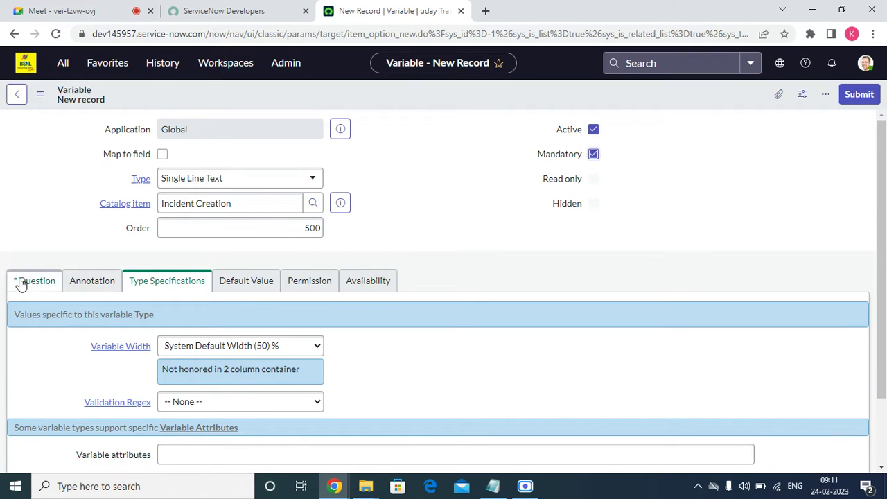
Enable field mapping for the order 500 variable and map it to the incident table's Short description field.
{"action": "left_click", "coordinate": [165, 155]}
{"action": "left_click", "coordinate": [206, 253]}
{"action": "key", "text": "i"}
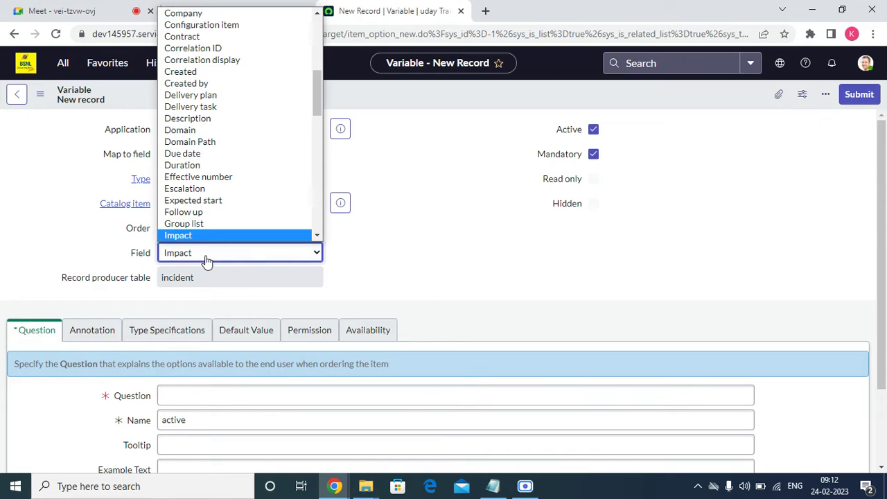
{"action": "key", "text": "s"}
{"action": "key", "text": "h"}
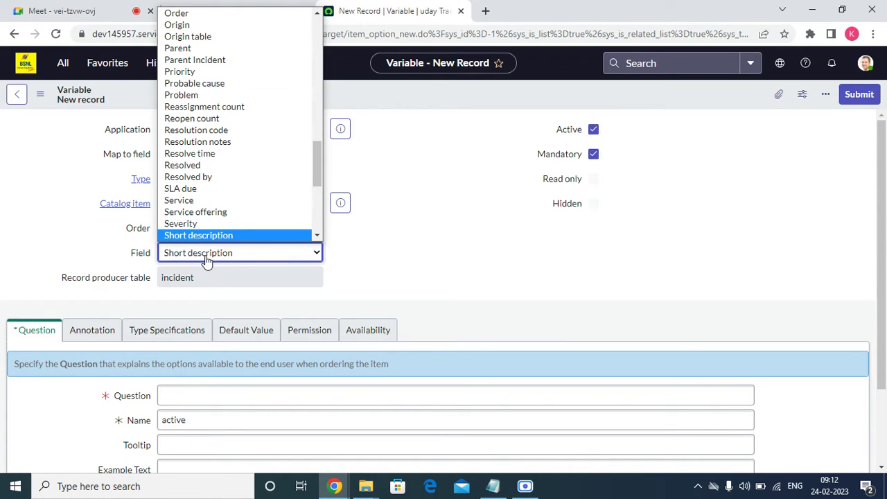
{"action": "key", "text": "Return"}
Enter "Issue Description" as the question text of the short description variable.
{"action": "scroll", "coordinate": [204, 392], "scroll_direction": "down", "scroll_amount": 2}
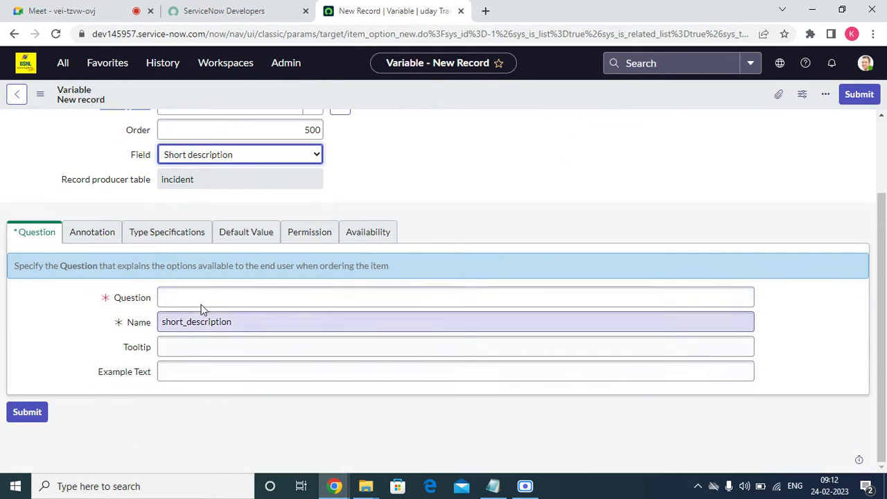
{"action": "left_click", "coordinate": [200, 295]}
{"action": "type", "text": "Issue"}
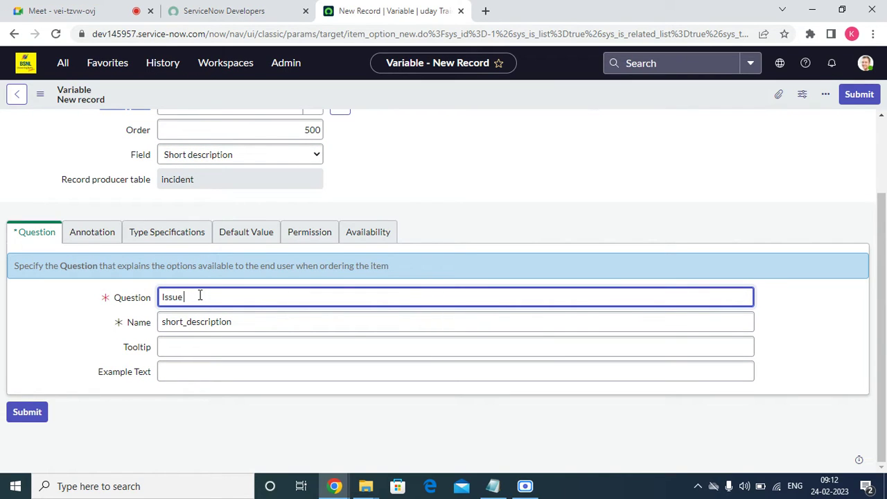
{"action": "type", "text": " Description"}
Review the short description variable's type specifications, default value, permission and availability settings, and submit the variable.
{"action": "left_click", "coordinate": [149, 231]}
{"action": "left_click", "coordinate": [101, 238]}
{"action": "left_click", "coordinate": [136, 239]}
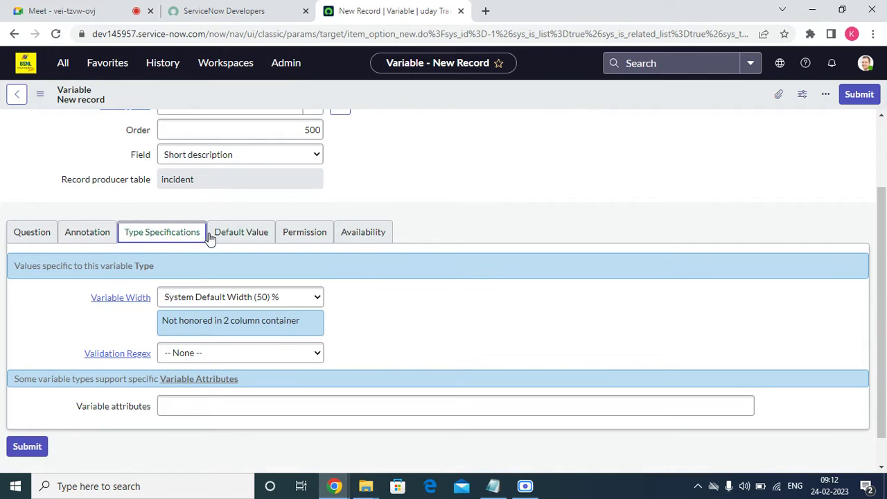
{"action": "left_click", "coordinate": [235, 233]}
{"action": "left_click", "coordinate": [302, 284]}
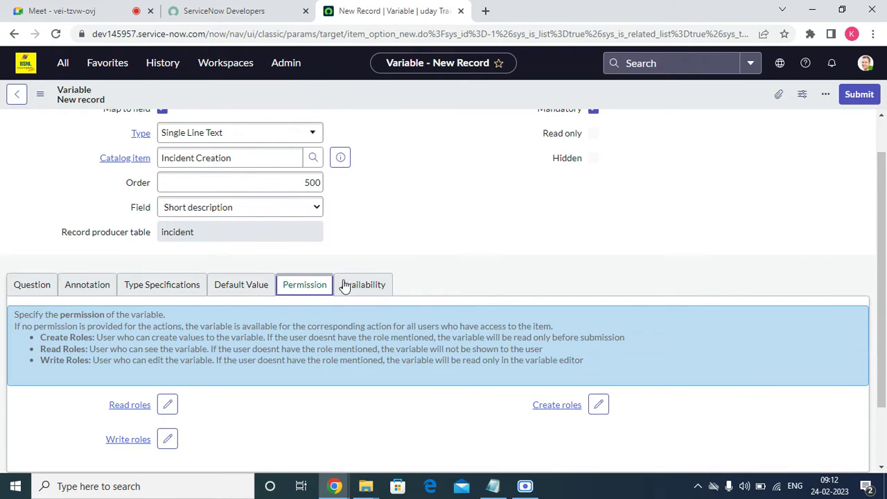
{"action": "left_click", "coordinate": [348, 285]}
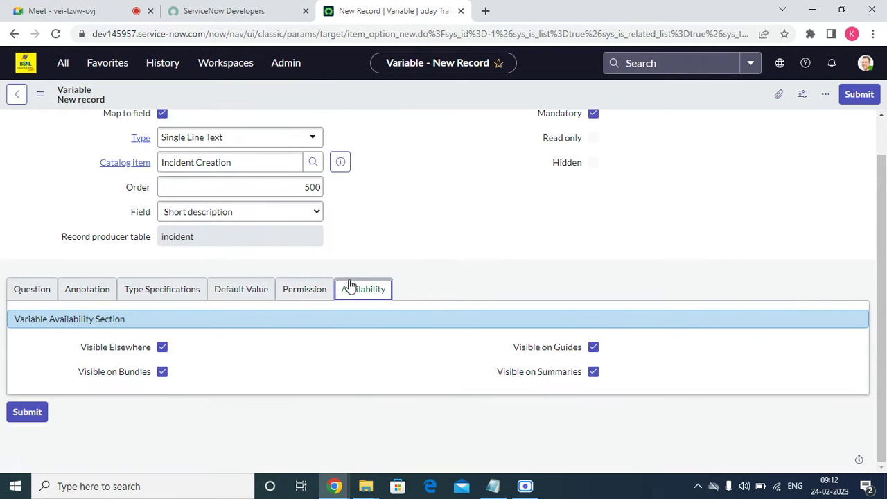
{"action": "left_click", "coordinate": [858, 96]}
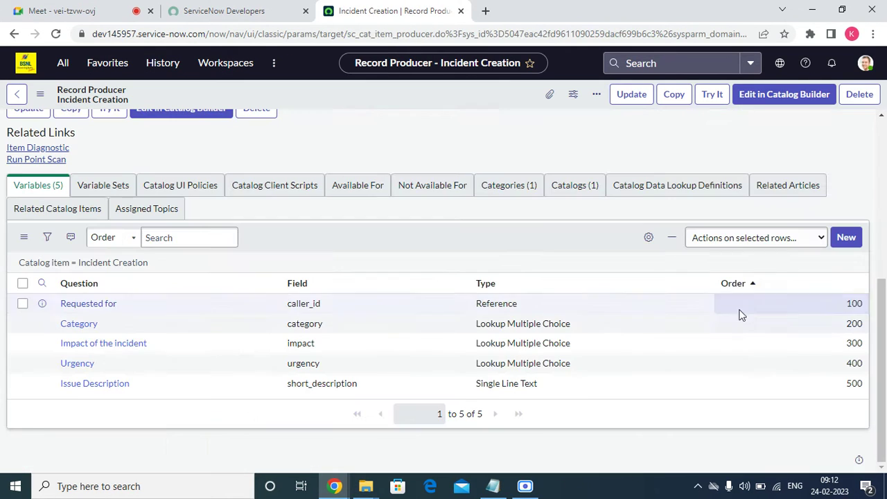
Create another variable on the record producer, enable field mapping, and map it to the incident table's Description field.
{"action": "left_click", "coordinate": [847, 243]}
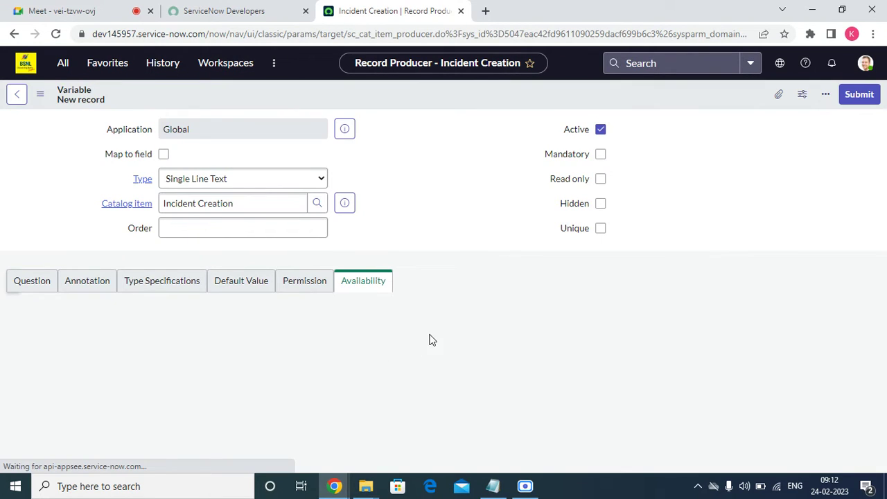
{"action": "left_click", "coordinate": [163, 154]}
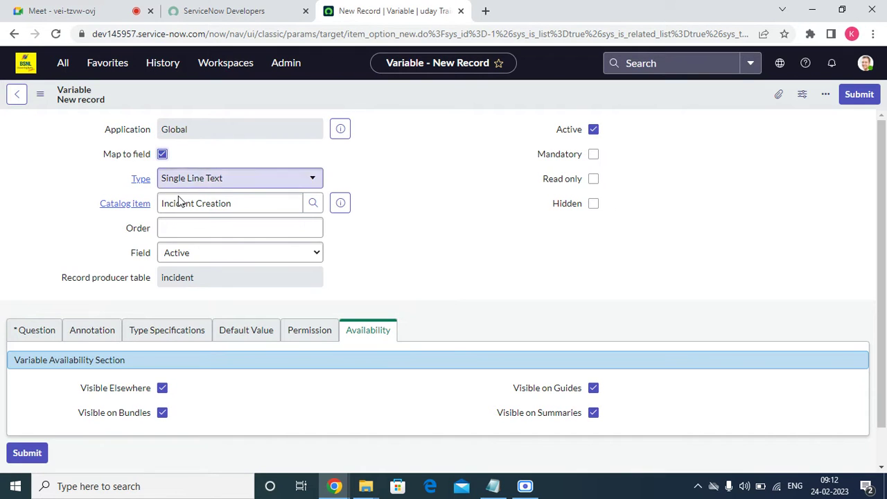
{"action": "left_click", "coordinate": [200, 258]}
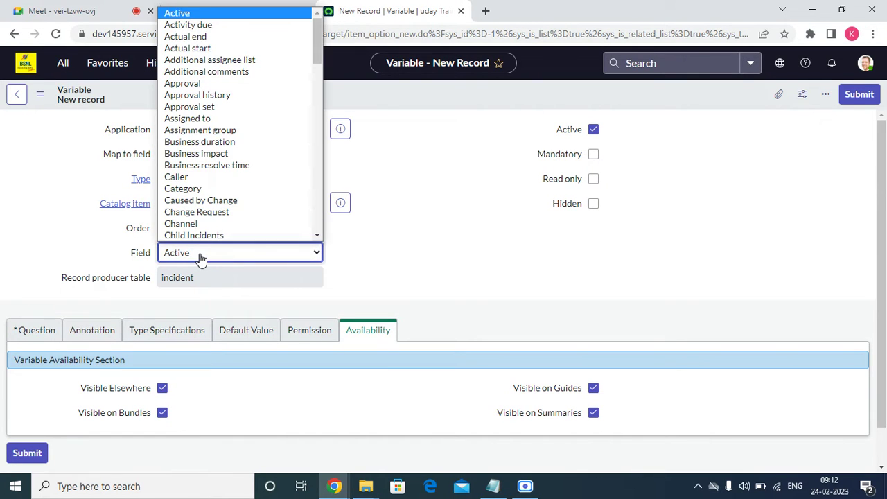
{"action": "type", "text": "sh"}
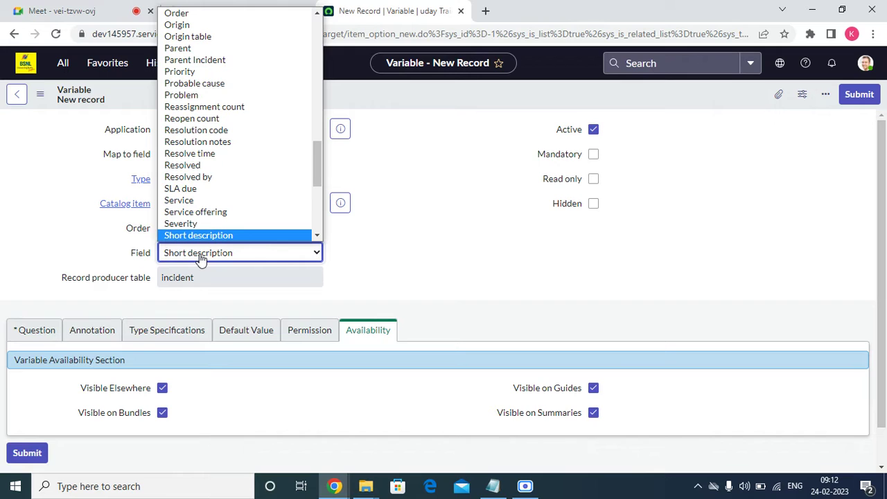
{"action": "type", "text": "d"}
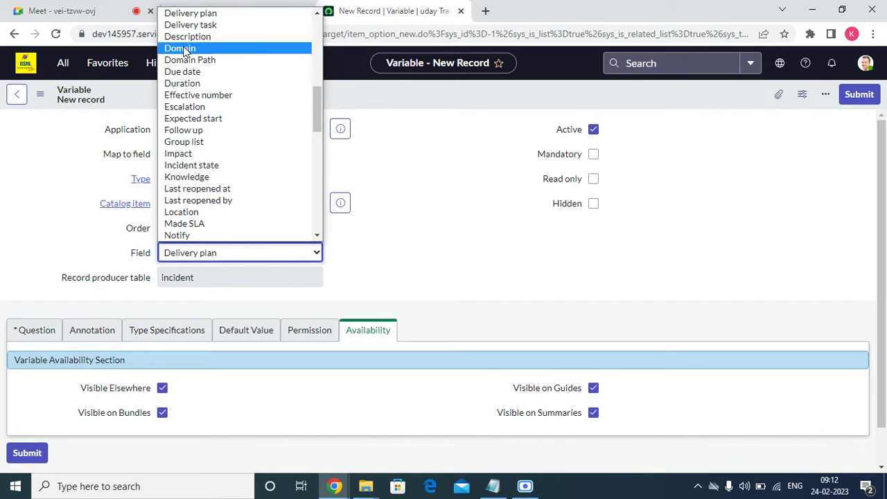
{"action": "left_click", "coordinate": [187, 37]}
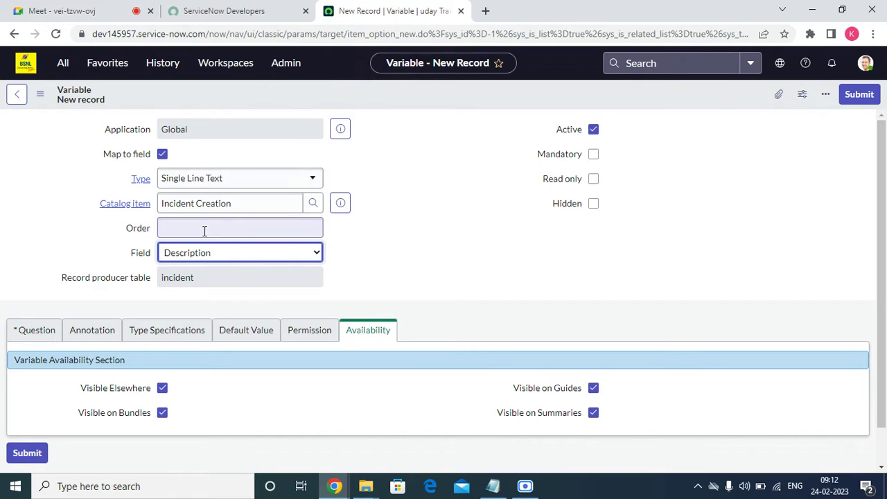
Set the description variable's type to Multi Line Text with order 600 and make it mandatory.
{"action": "left_click", "coordinate": [220, 181]}
{"action": "type", "text": "mul"}
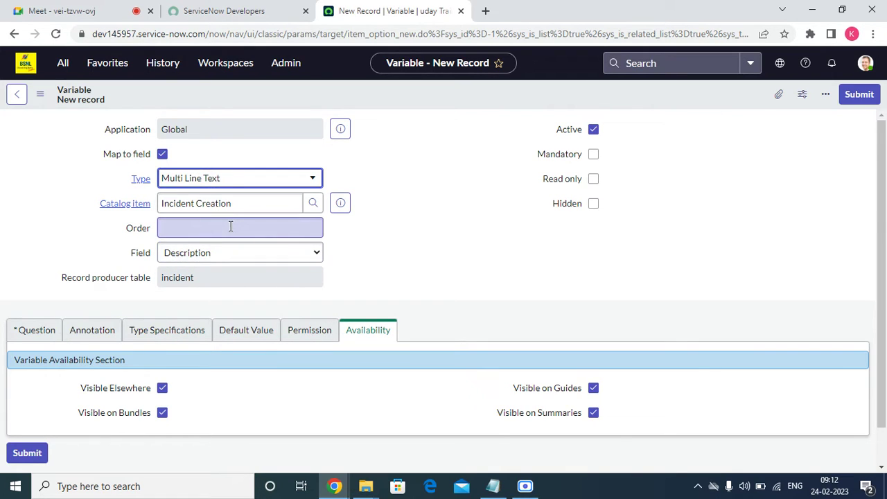
{"action": "left_click", "coordinate": [231, 226]}
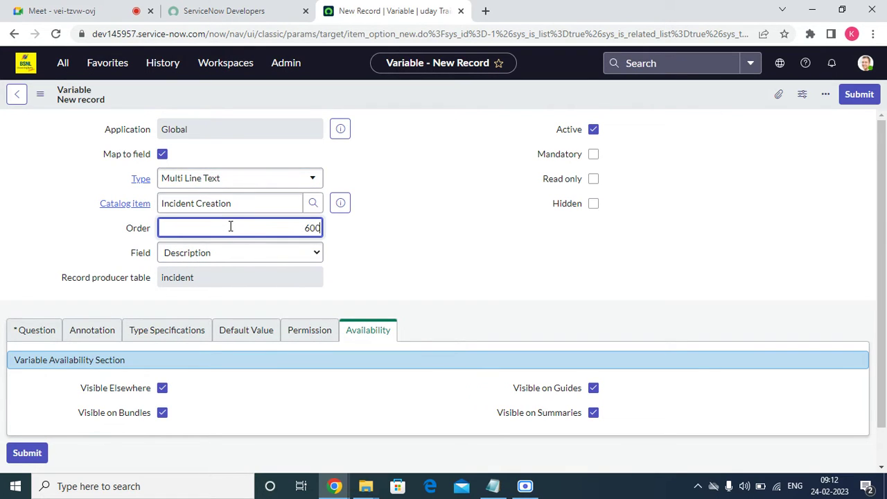
{"action": "left_click", "coordinate": [441, 267]}
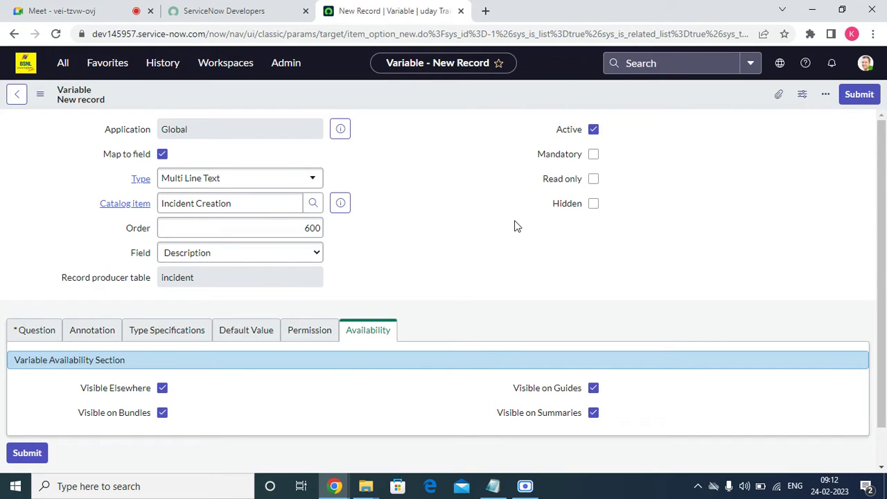
{"action": "left_click", "coordinate": [593, 154]}
Enter "Issue Details" as the question text of the description variable and submit the variable.
{"action": "left_click", "coordinate": [34, 331]}
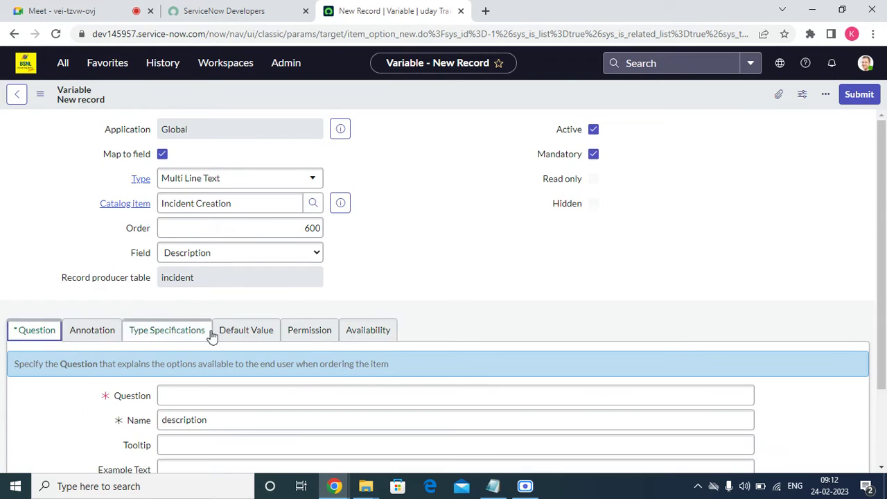
{"action": "scroll", "coordinate": [212, 337], "scroll_direction": "down", "scroll_amount": 2}
{"action": "left_click", "coordinate": [188, 300]}
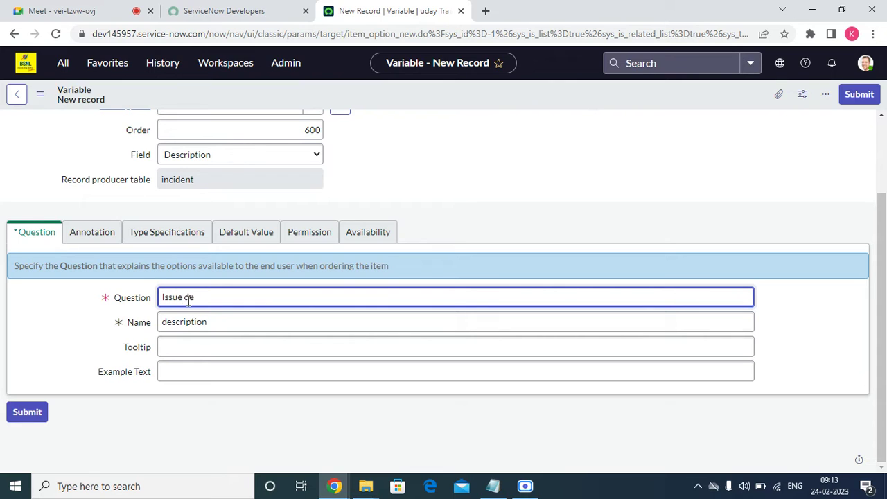
{"action": "type", "text": "Issue details"}
{"action": "double_click", "coordinate": [199, 299]}
{"action": "type", "text": "De"}
{"action": "scroll", "coordinate": [388, 222], "scroll_direction": "up", "scroll_amount": 2}
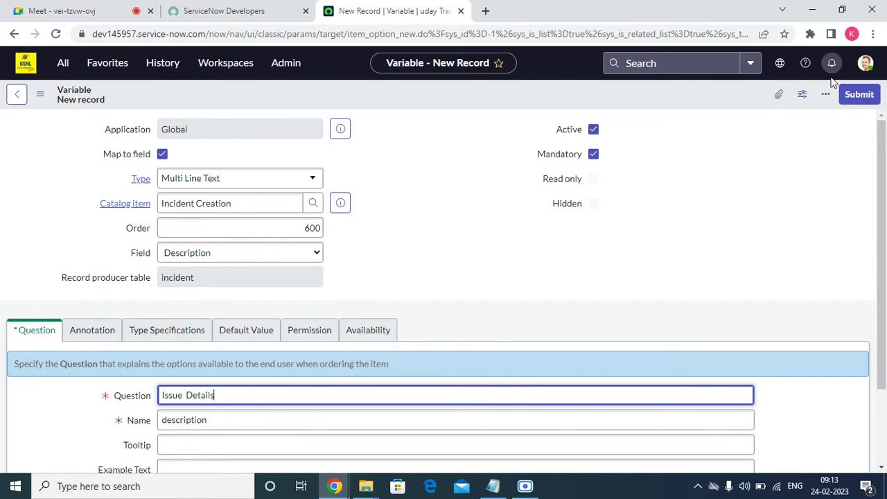
{"action": "left_click", "coordinate": [857, 95]}
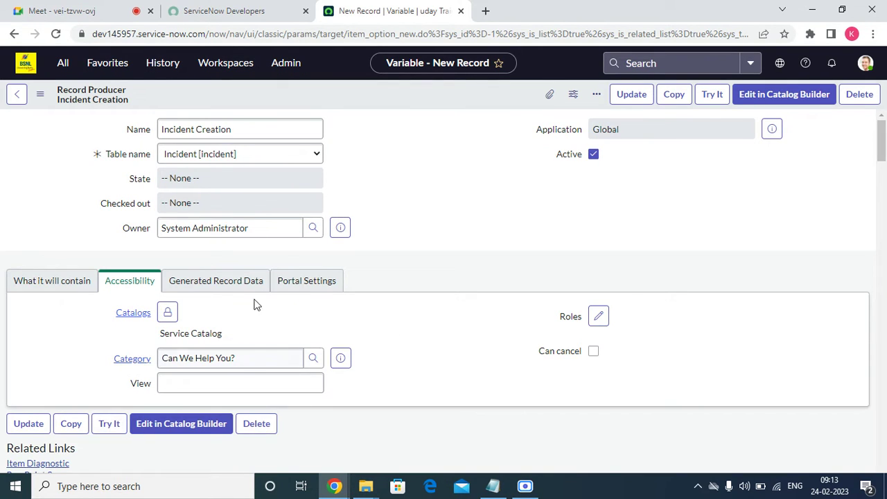
Duplicate the record producer's browser tab and open the Incident Creation form there with Try It.
{"action": "right_click", "coordinate": [397, 10]}
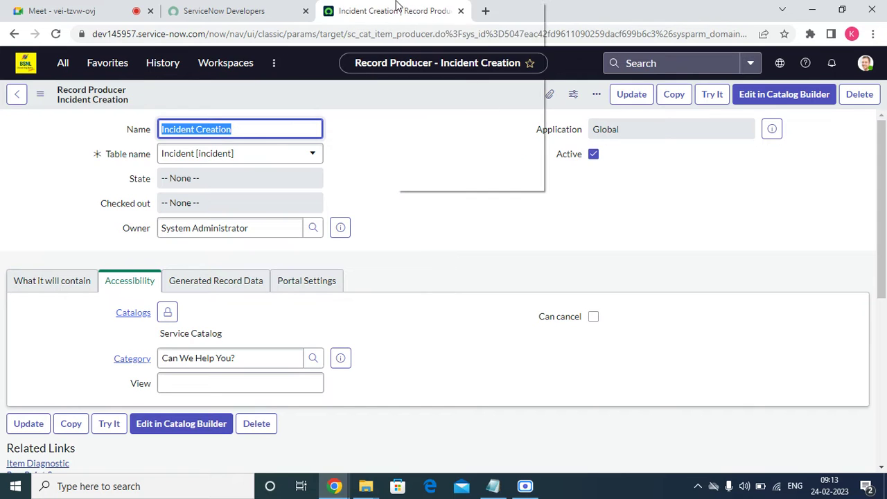
{"action": "left_click", "coordinate": [431, 97]}
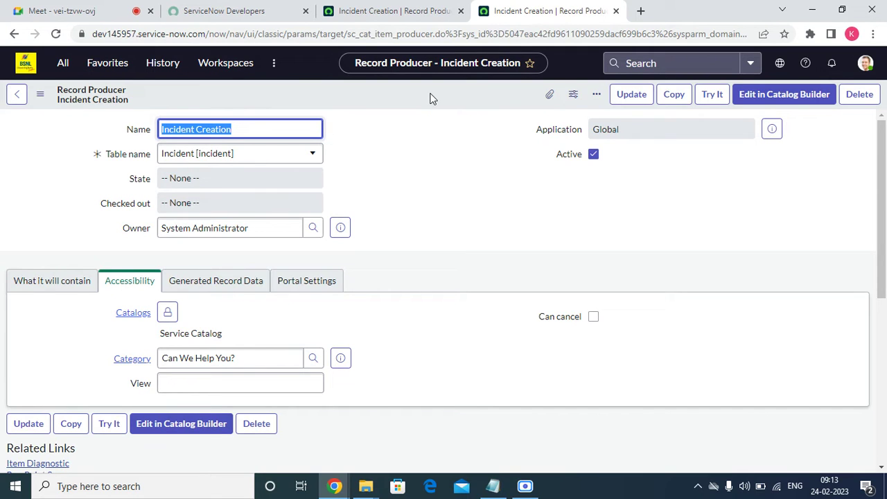
{"action": "left_click", "coordinate": [712, 94]}
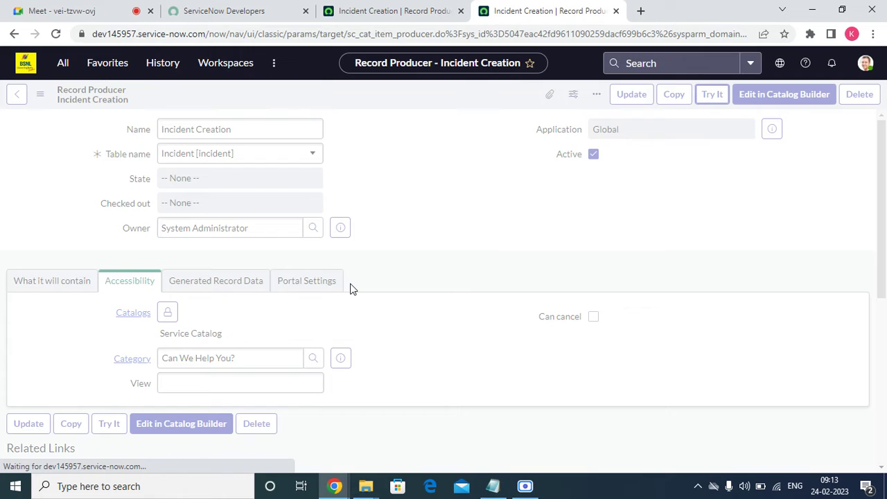
Choose a requester on the Incident Creation form and examine the category, impact, urgency and issue fields.
{"action": "left_click", "coordinate": [118, 167]}
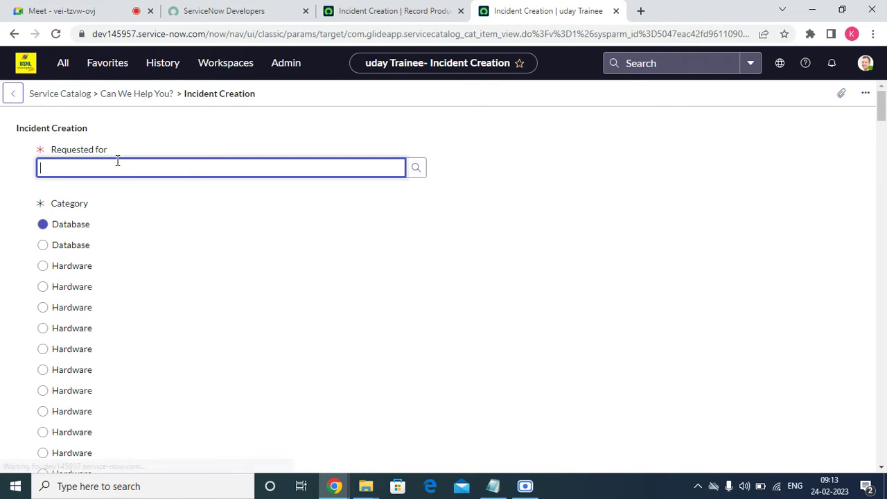
{"action": "left_click", "coordinate": [417, 168]}
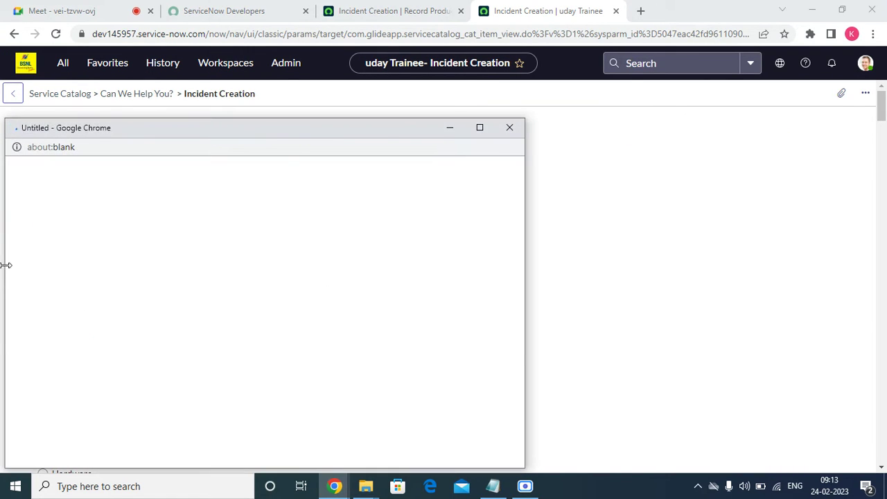
{"action": "left_click", "coordinate": [70, 236]}
{"action": "scroll", "coordinate": [65, 303], "scroll_direction": "down", "scroll_amount": 10}
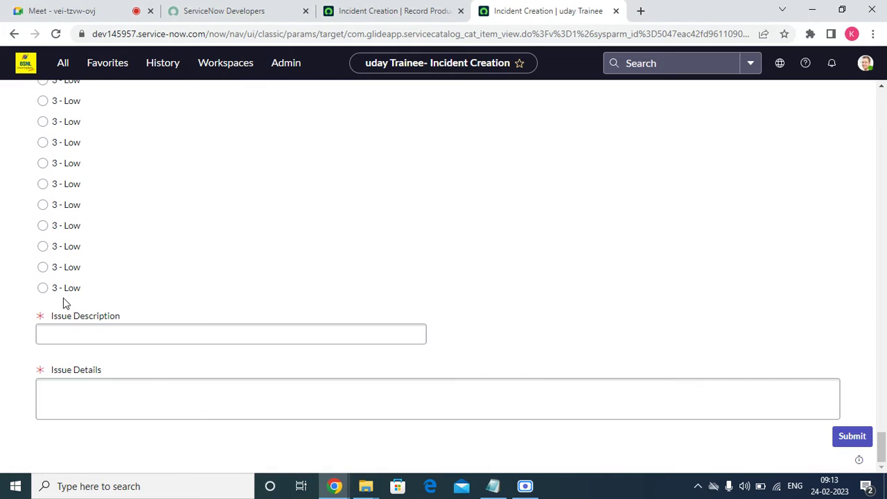
{"action": "left_click_drag", "start_coordinate": [882, 448], "coordinate": [884, 193]}
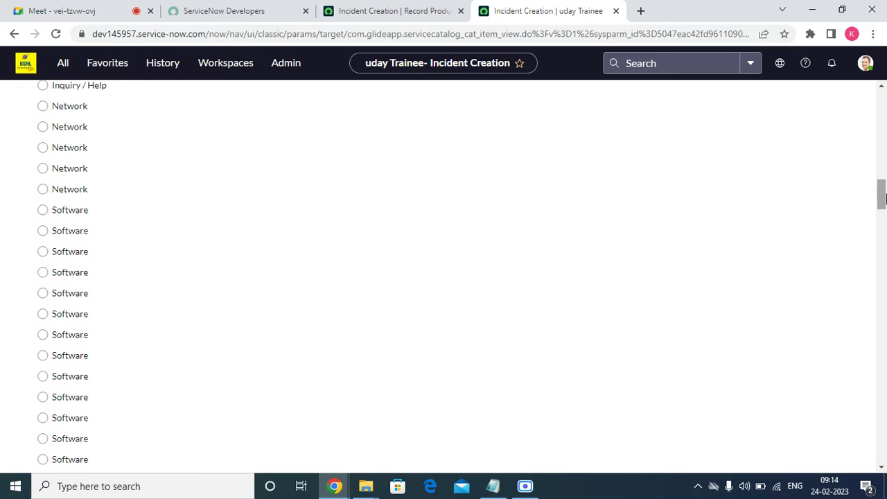
Open the Category variable from the record producer's variable list in a new browser tab.
{"action": "left_click", "coordinate": [433, 11]}
{"action": "scroll", "coordinate": [256, 228], "scroll_direction": "down", "scroll_amount": 5}
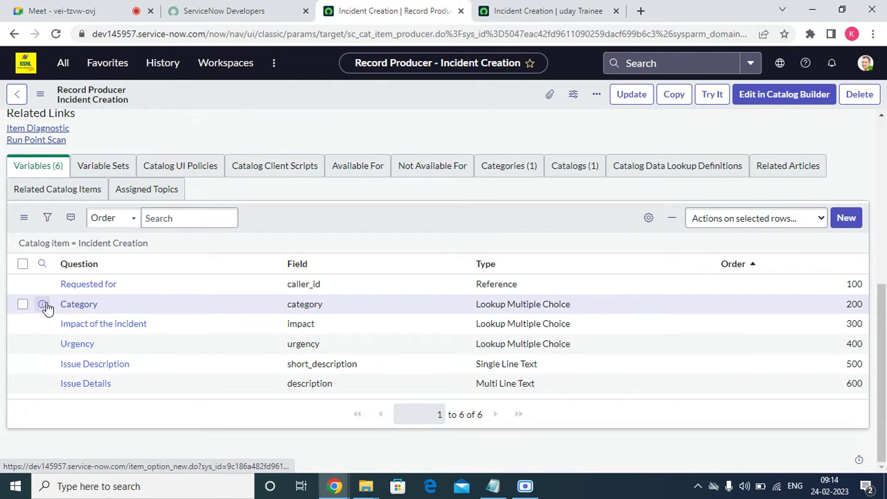
{"action": "right_click", "coordinate": [43, 304]}
{"action": "left_click", "coordinate": [96, 314]}
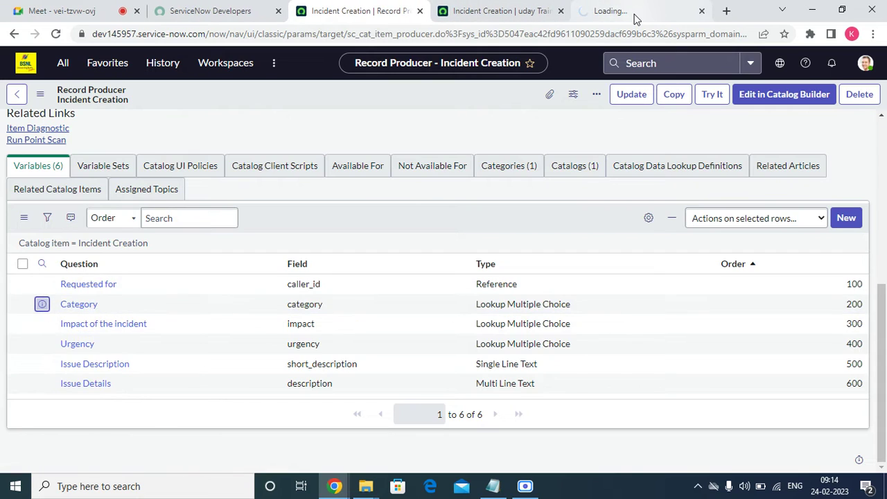
{"action": "left_click", "coordinate": [636, 18]}
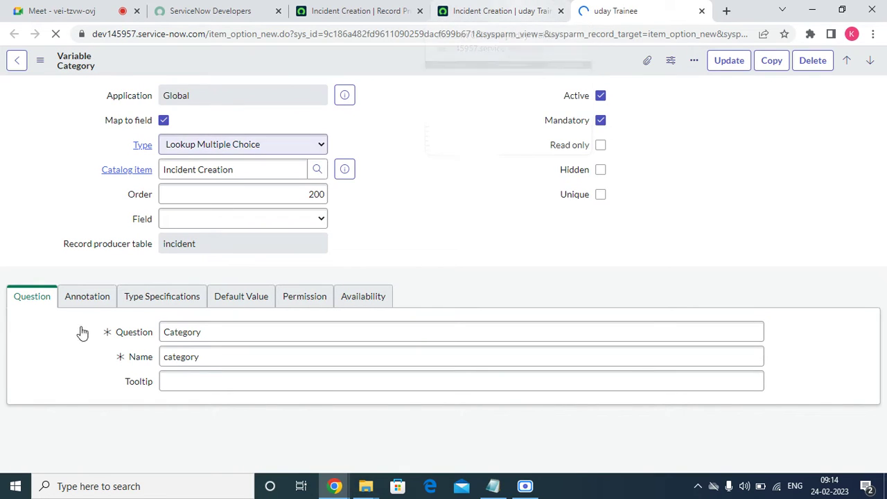
Enable Unique values only and Include none in the Category variable's type specifications and save the variable.
{"action": "left_click", "coordinate": [176, 300]}
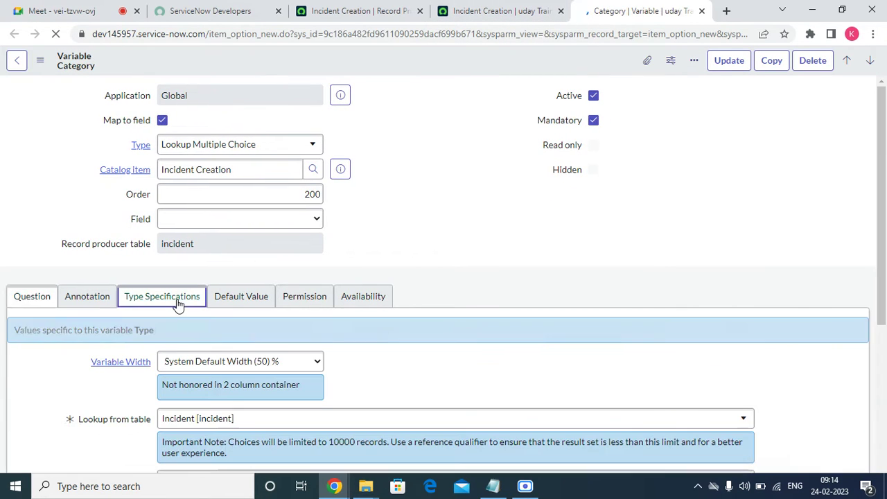
{"action": "scroll", "coordinate": [873, 277], "scroll_direction": "down", "scroll_amount": 4}
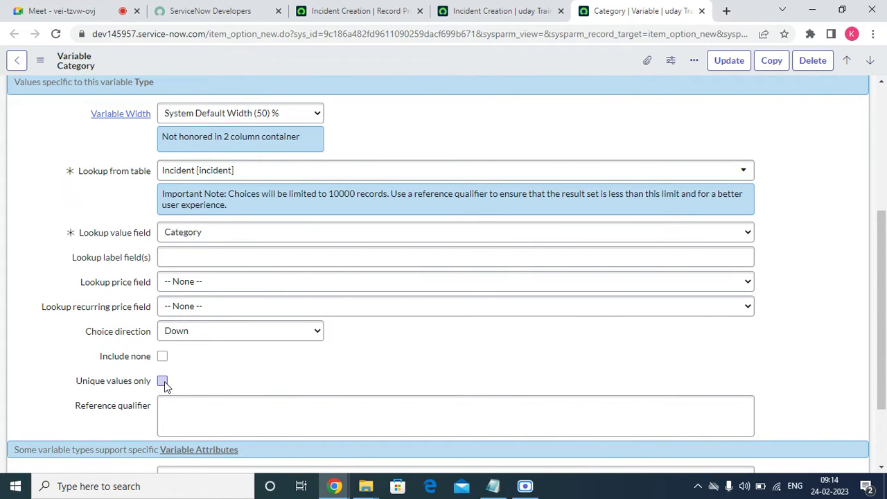
{"action": "left_click", "coordinate": [163, 383]}
{"action": "left_click", "coordinate": [163, 308]}
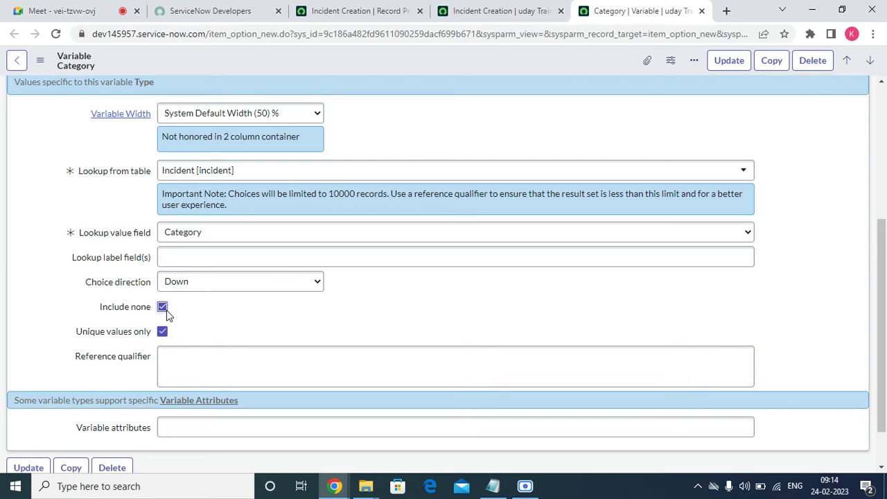
{"action": "right_click", "coordinate": [445, 62]}
{"action": "left_click", "coordinate": [466, 63]}
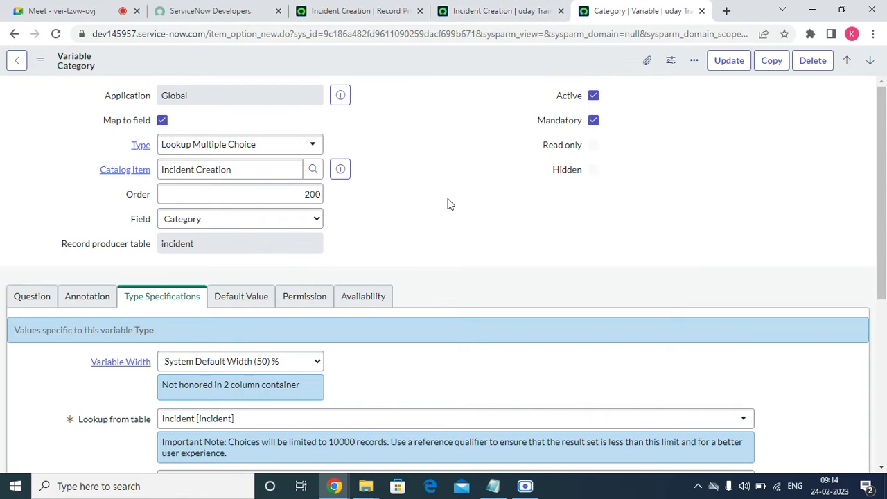
Reload the Incident Creation form, discarding the entered data, and check the choices offered for Category and the other questions.
{"action": "left_click", "coordinate": [465, 19]}
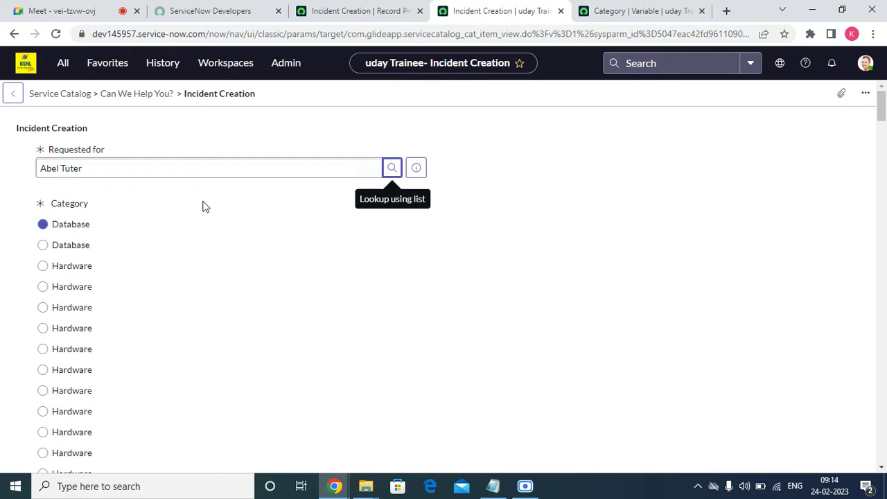
{"action": "left_click", "coordinate": [58, 36]}
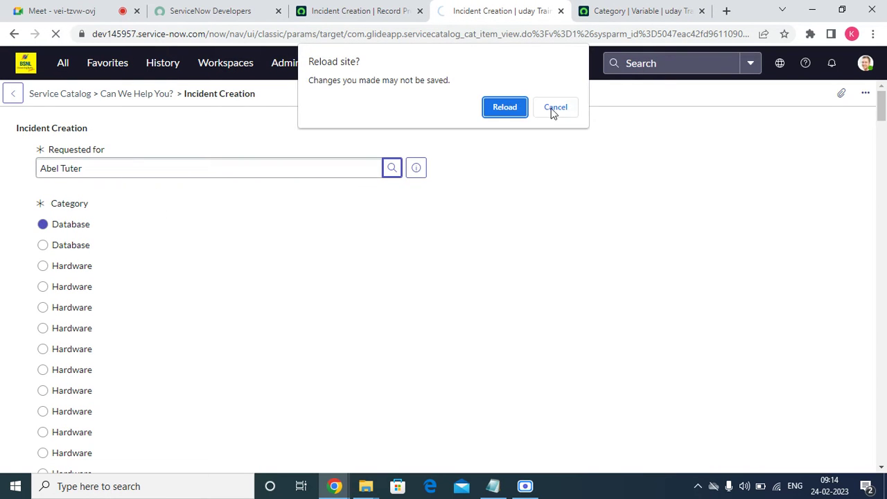
{"action": "left_click", "coordinate": [514, 109]}
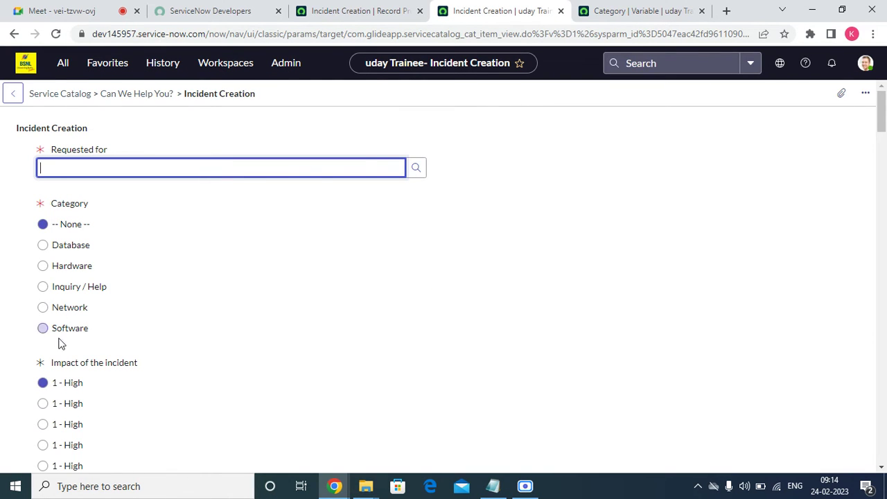
{"action": "scroll", "coordinate": [59, 343], "scroll_direction": "down", "scroll_amount": 15}
{"action": "scroll", "coordinate": [69, 270], "scroll_direction": "up", "scroll_amount": 15}
Open the Impact of the incident and Urgency variables from the record producer's variable list in separate browser tabs.
{"action": "left_click", "coordinate": [323, 10]}
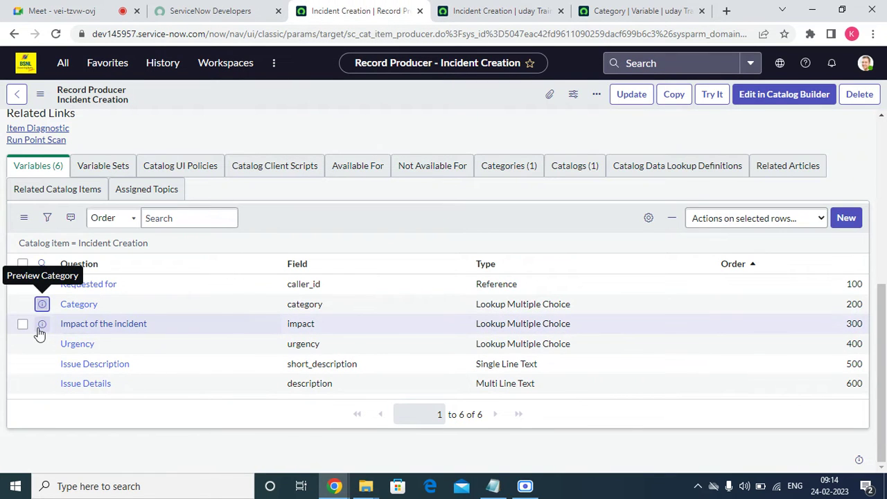
{"action": "right_click", "coordinate": [45, 325]}
{"action": "left_click", "coordinate": [76, 336]}
{"action": "right_click", "coordinate": [45, 346]}
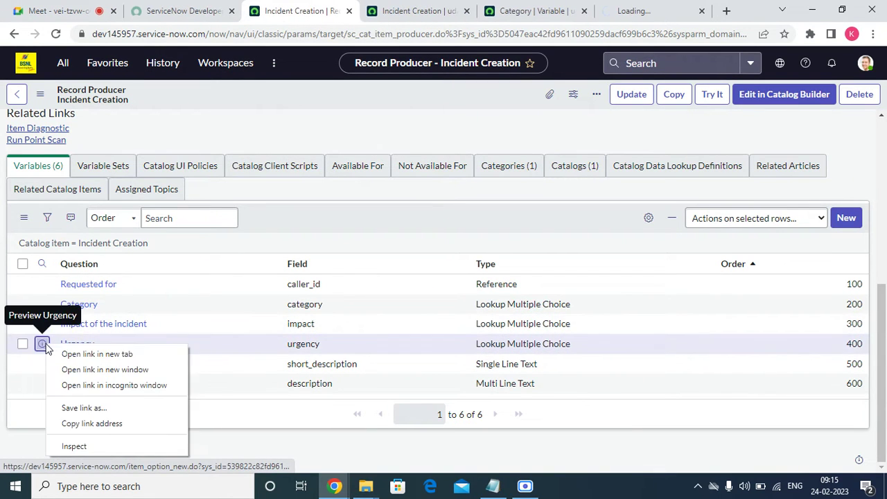
{"action": "left_click", "coordinate": [70, 355]}
Close the Category variable's browser tab and bring up the Impact of the incident variable.
{"action": "left_click", "coordinate": [365, 11]}
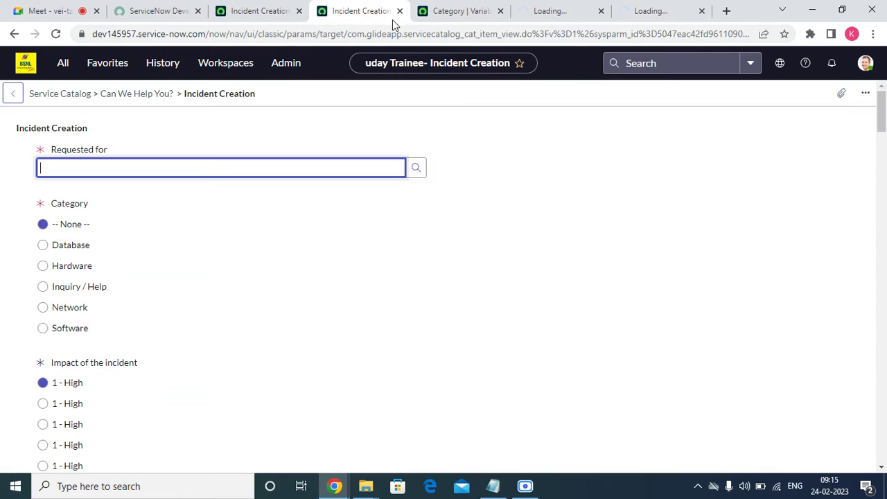
{"action": "left_click", "coordinate": [449, 11]}
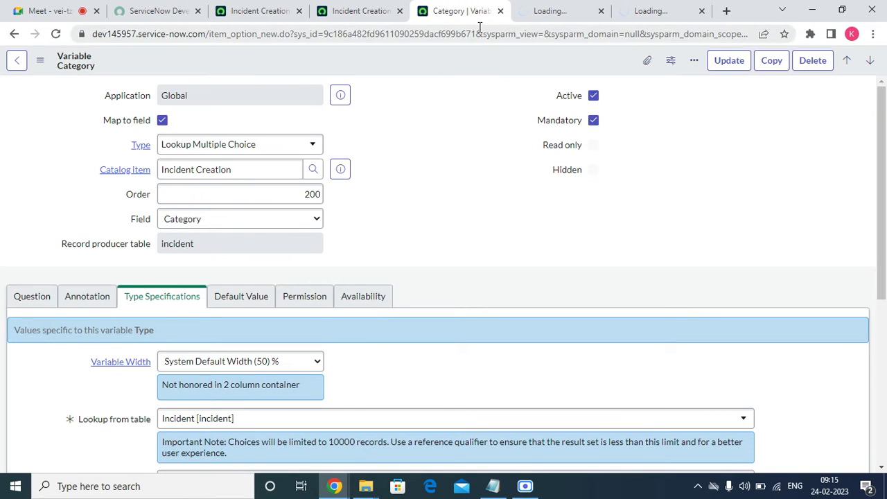
{"action": "left_click", "coordinate": [501, 11]}
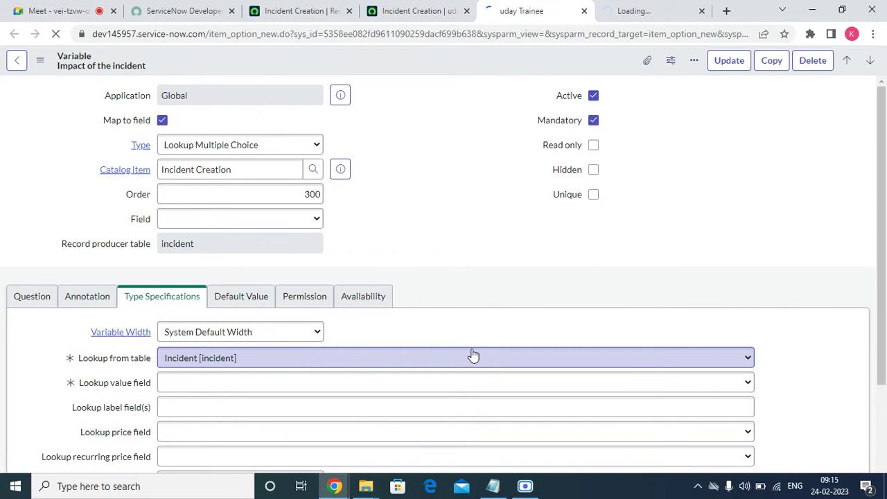
Enable Include none and Unique values only in the Impact of the incident variable's type specifications and save the variable.
{"action": "scroll", "coordinate": [869, 259], "scroll_direction": "down", "scroll_amount": 3}
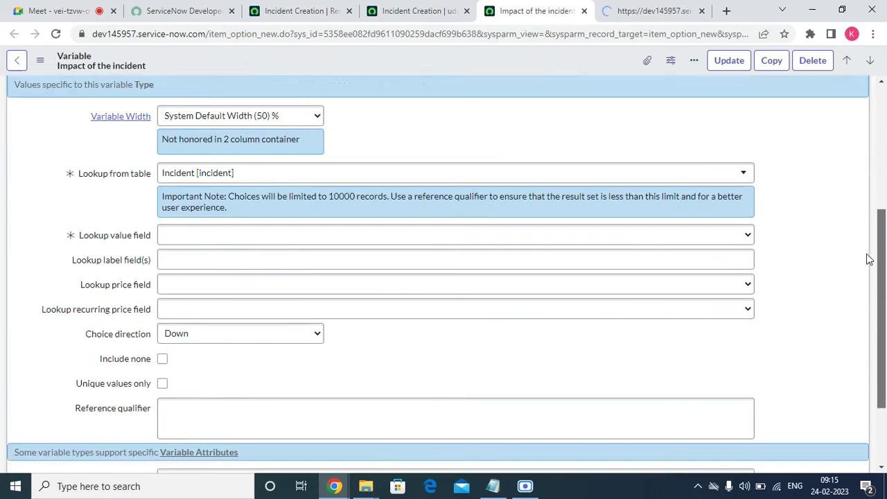
{"action": "scroll", "coordinate": [869, 259], "scroll_direction": "down", "scroll_amount": 2}
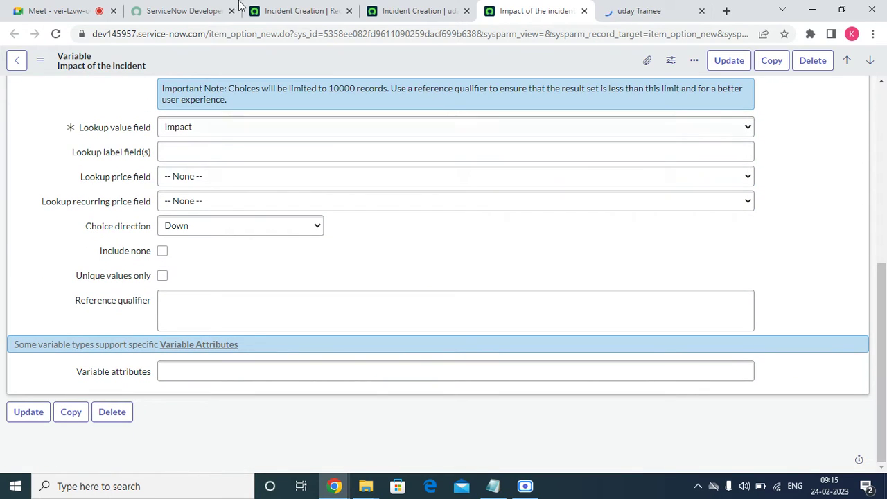
{"action": "left_click", "coordinate": [164, 251]}
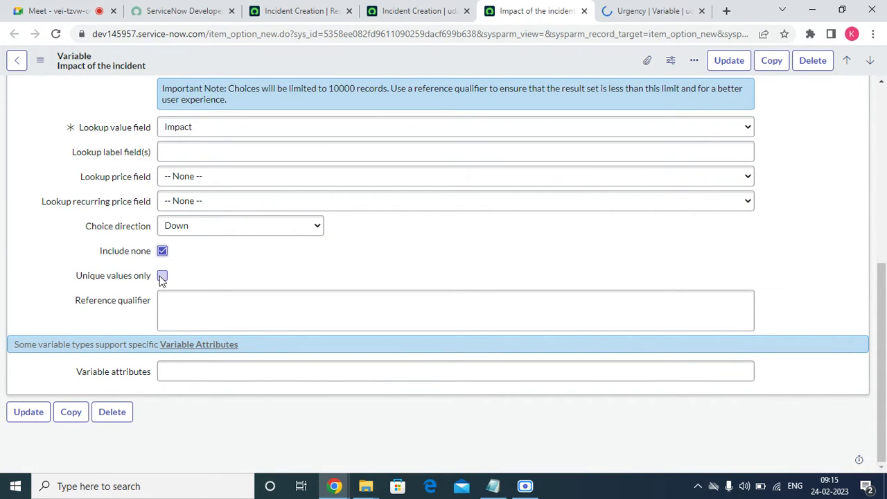
{"action": "left_click", "coordinate": [162, 276]}
{"action": "right_click", "coordinate": [379, 55]}
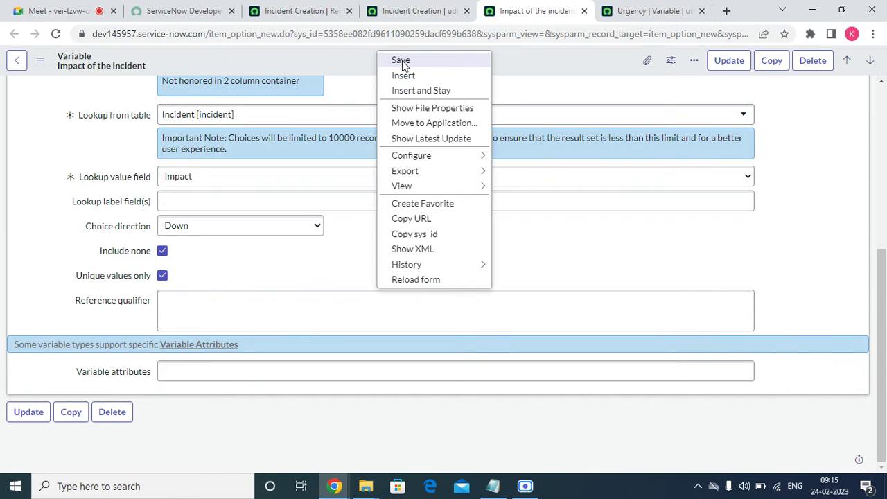
{"action": "left_click", "coordinate": [403, 60]}
Bring up the Urgency variable, enable Unique values only and Include none in its type specifications, and save it.
{"action": "key", "text": "ctrl+Tab"}
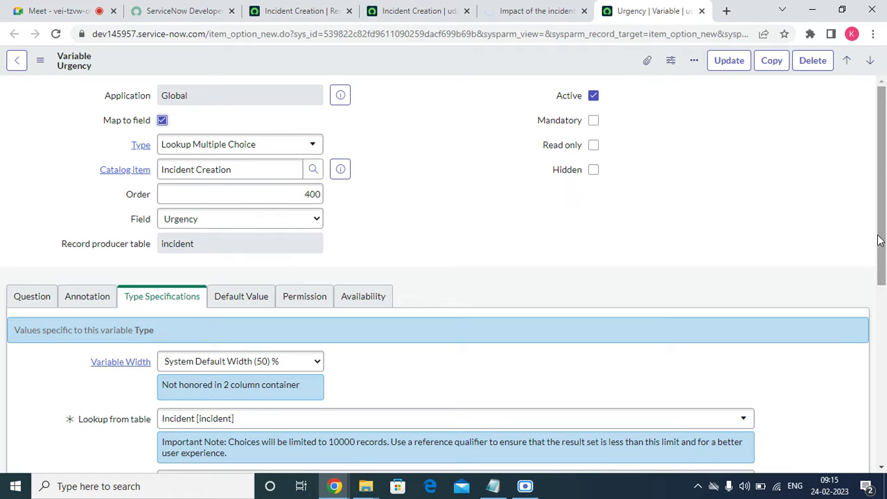
{"action": "scroll", "coordinate": [879, 240], "scroll_direction": "down", "scroll_amount": 5}
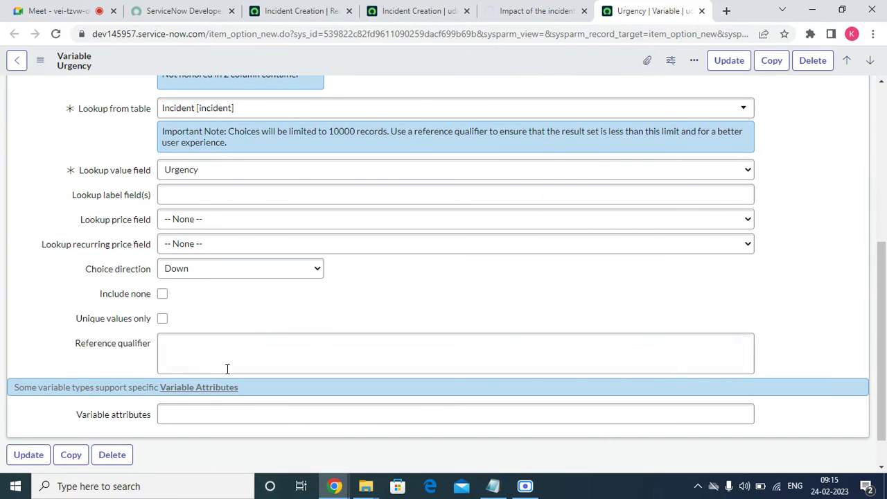
{"action": "left_click", "coordinate": [162, 318]}
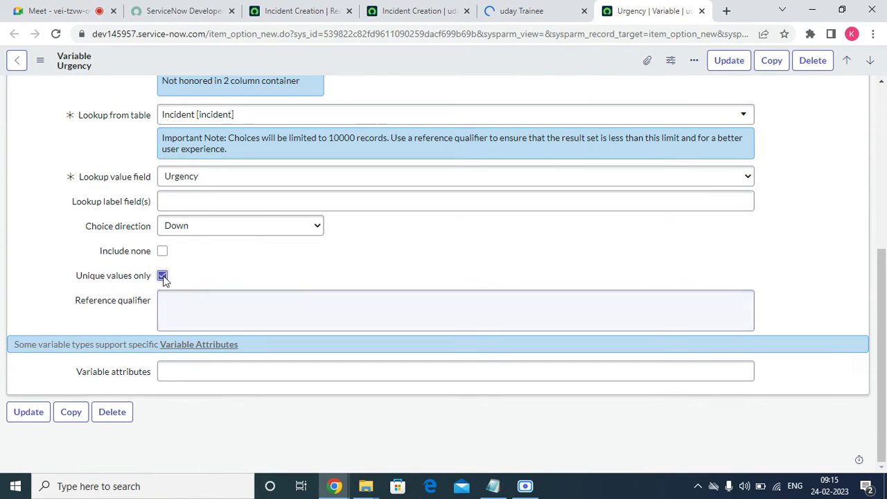
{"action": "left_click", "coordinate": [163, 251]}
{"action": "right_click", "coordinate": [442, 61]}
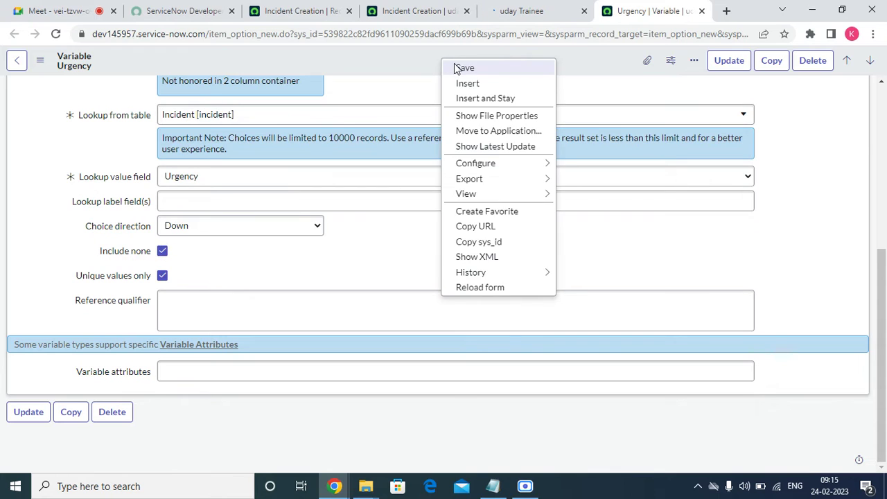
{"action": "left_click", "coordinate": [457, 68]}
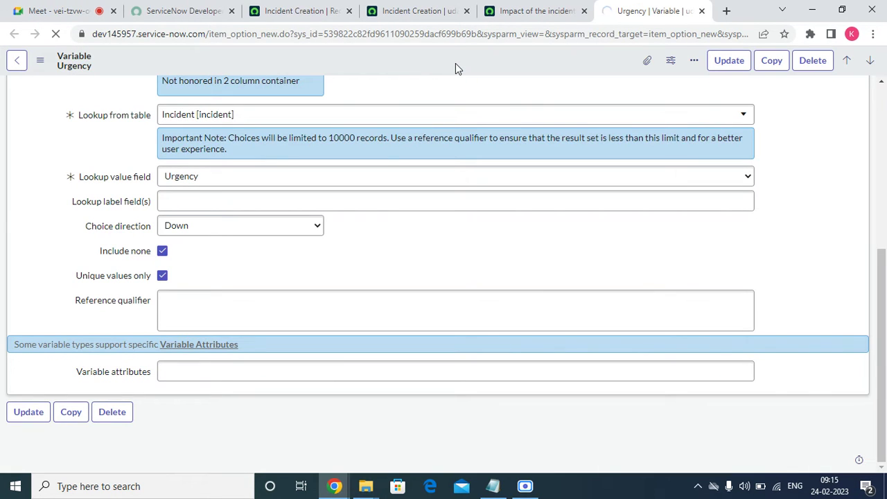
Check the saved type specifications of the Impact of the incident and Urgency variables.
{"action": "left_click", "coordinate": [535, 11]}
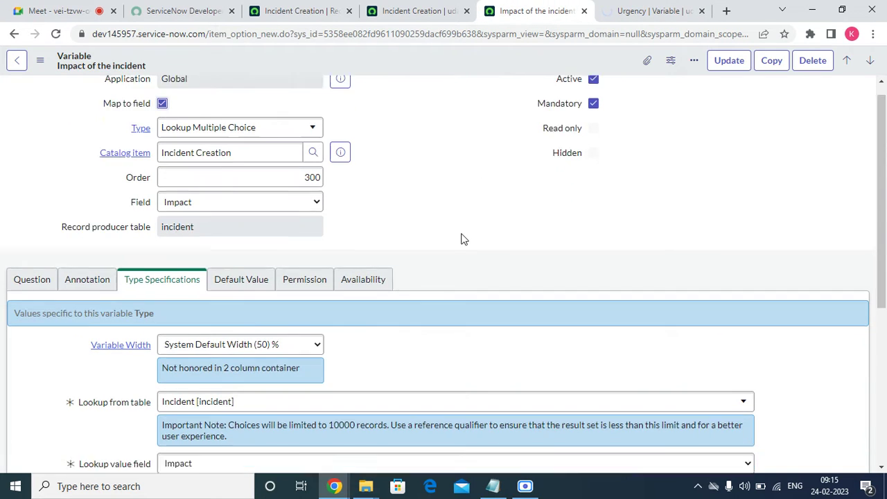
{"action": "scroll", "coordinate": [464, 239], "scroll_direction": "down", "scroll_amount": 4}
{"action": "scroll", "coordinate": [463, 238], "scroll_direction": "up", "scroll_amount": 4}
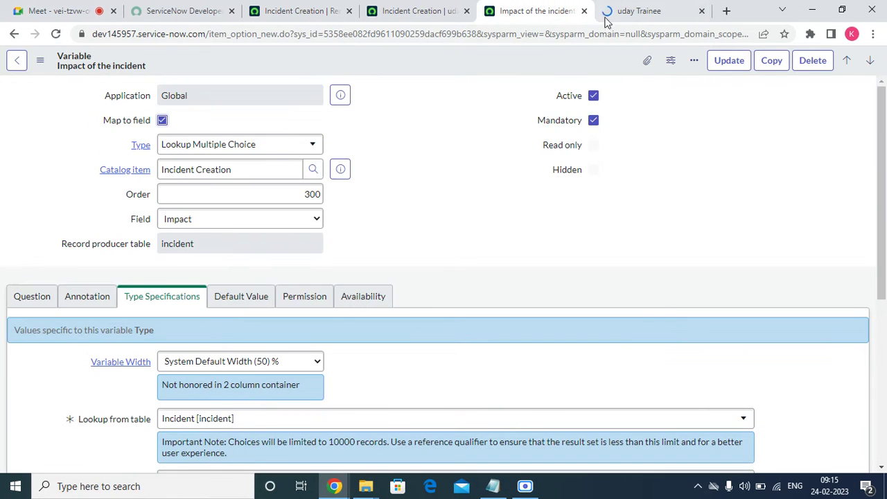
{"action": "left_click", "coordinate": [627, 16]}
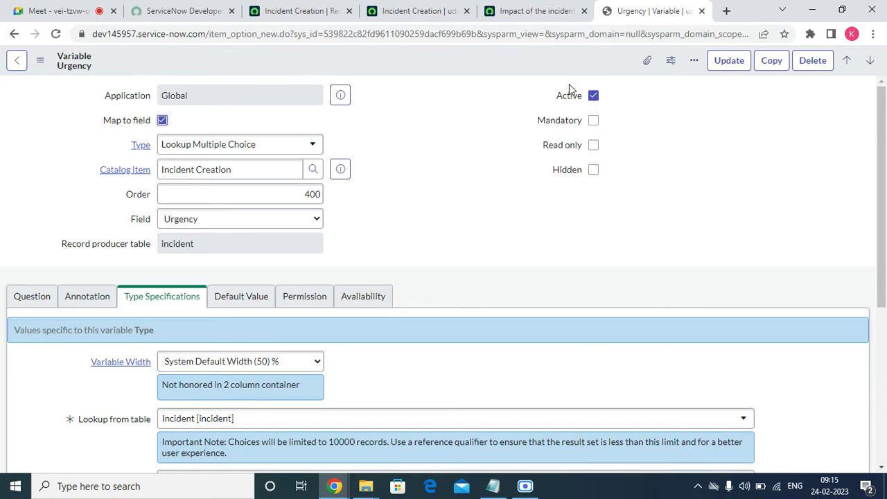
{"action": "scroll", "coordinate": [568, 87], "scroll_direction": "down", "scroll_amount": 4}
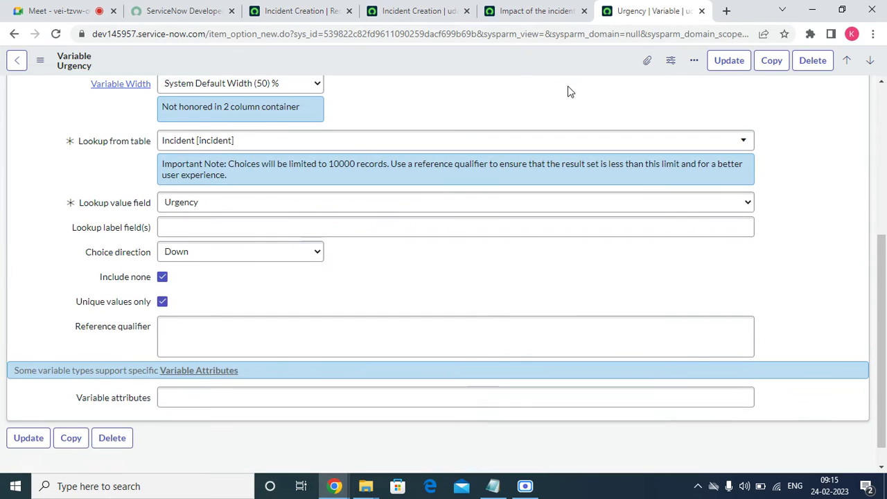
Reload the Incident Creation form and check the choices offered for Category, Impact of the incident and Urgency.
{"action": "left_click", "coordinate": [388, 15]}
{"action": "left_click", "coordinate": [55, 35]}
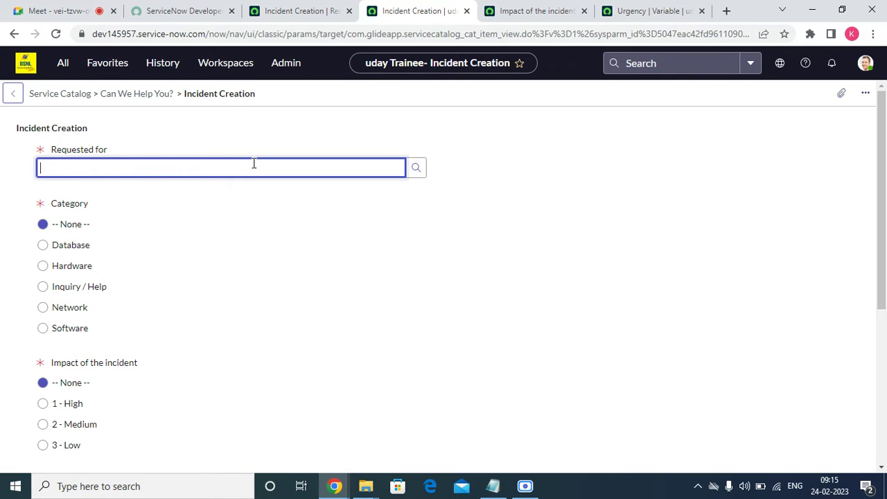
{"action": "scroll", "coordinate": [236, 269], "scroll_direction": "down", "scroll_amount": 4}
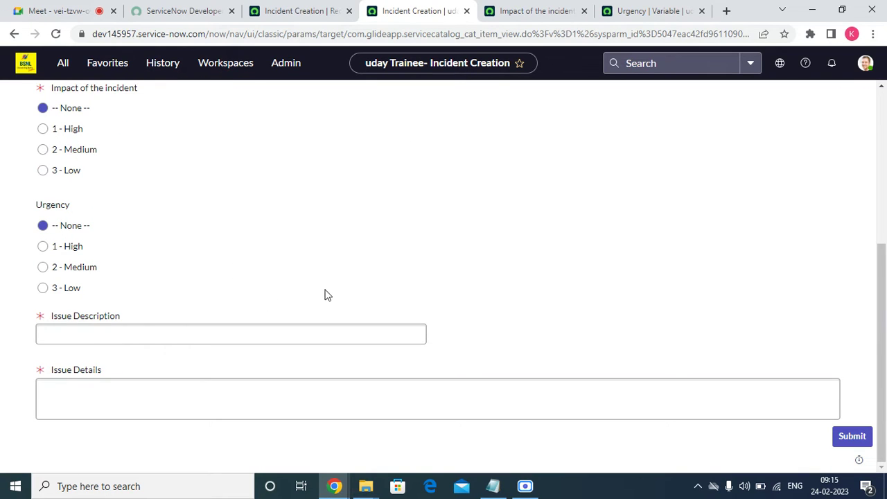
{"action": "scroll", "coordinate": [328, 294], "scroll_direction": "up", "scroll_amount": 4}
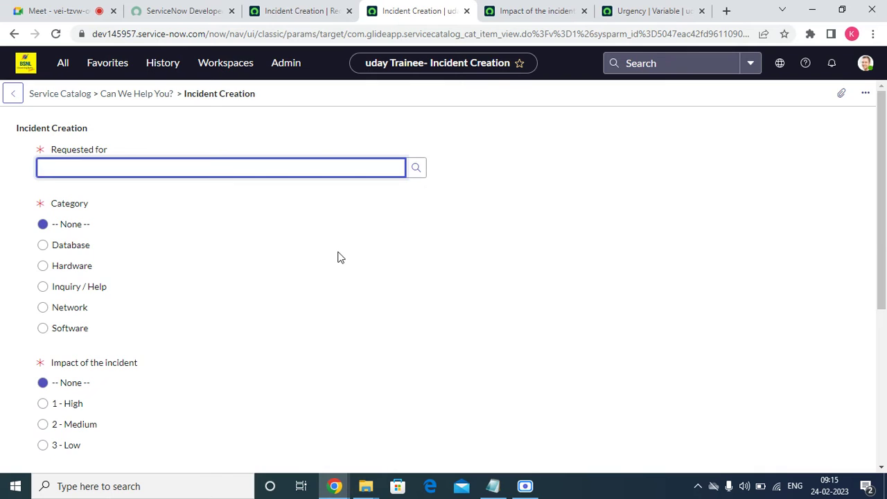
{"action": "scroll", "coordinate": [339, 256], "scroll_direction": "down", "scroll_amount": 4}
{"action": "scroll", "coordinate": [248, 289], "scroll_direction": "up", "scroll_amount": 4}
Look up users for the Requested for question and choose one near the end of the list's first page.
{"action": "left_click", "coordinate": [416, 168]}
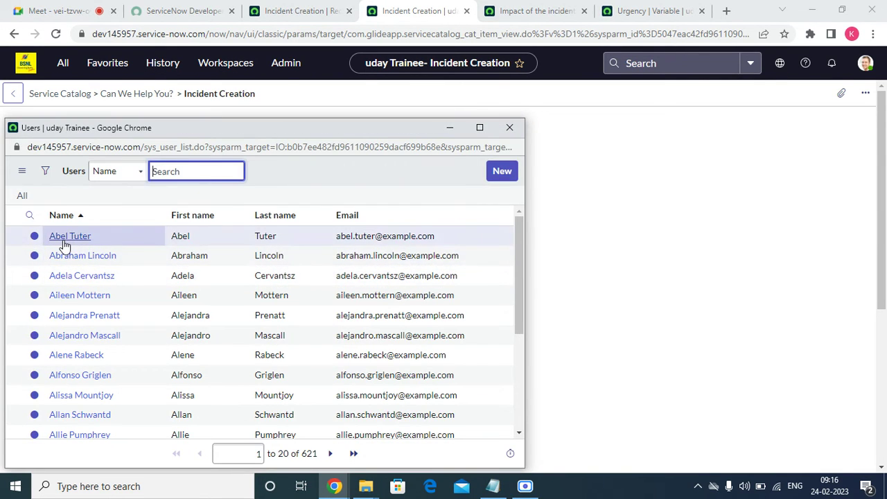
{"action": "left_click", "coordinate": [64, 241]}
{"action": "left_click", "coordinate": [400, 171]}
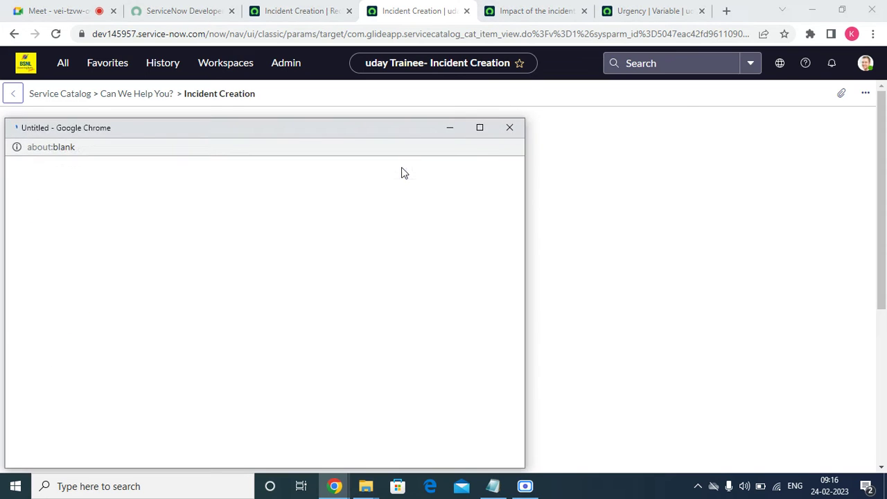
{"action": "scroll", "coordinate": [83, 292], "scroll_direction": "down", "scroll_amount": 3}
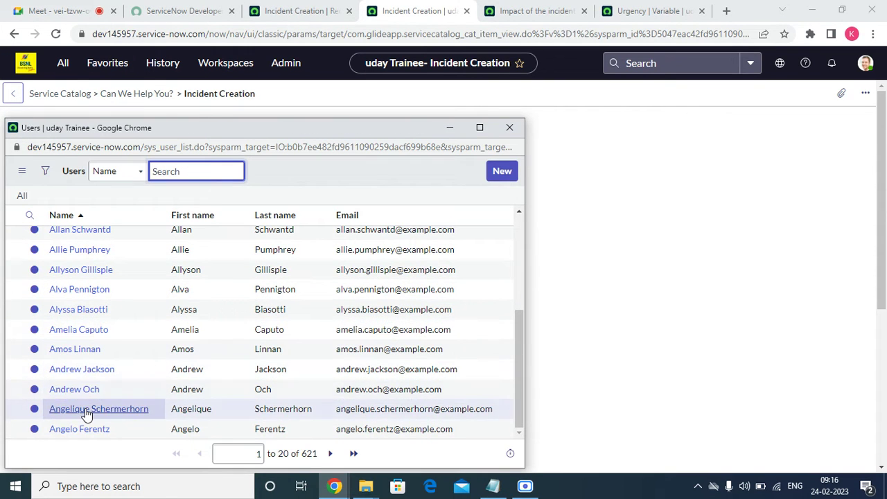
{"action": "left_click", "coordinate": [70, 389]}
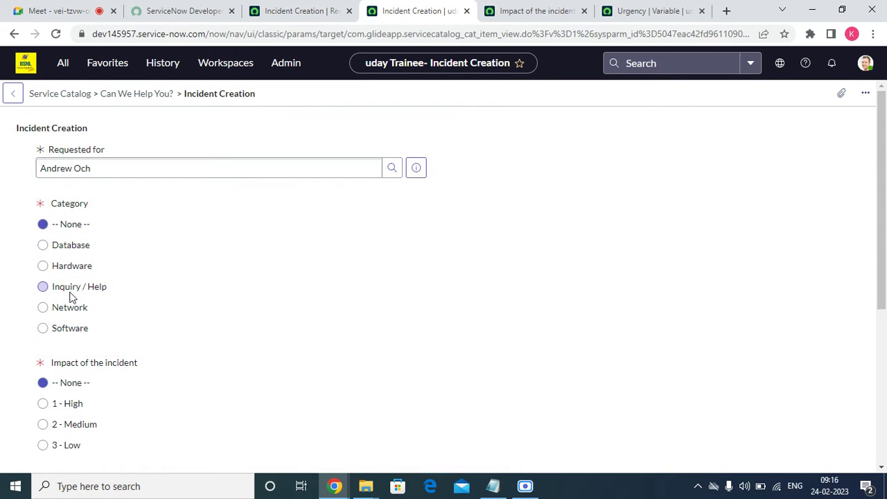
Set Category to Hardware, Urgency to 1 - High and Impact of the incident to 3 - Low.
{"action": "left_click", "coordinate": [69, 270]}
{"action": "scroll", "coordinate": [83, 423], "scroll_direction": "down", "scroll_amount": 4}
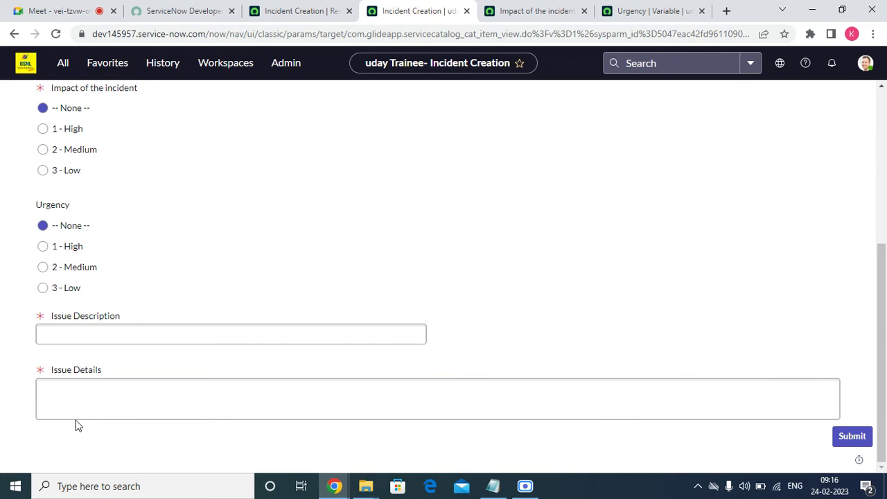
{"action": "left_click", "coordinate": [57, 248]}
{"action": "left_click", "coordinate": [70, 171]}
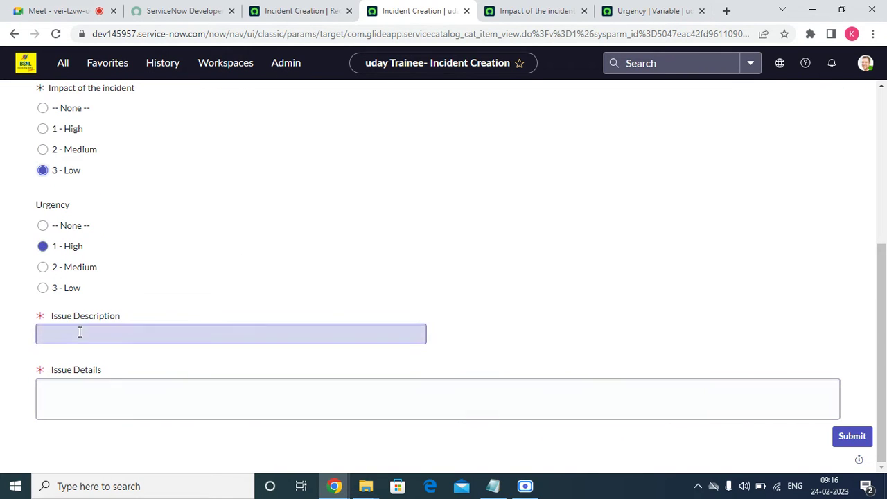
Enter "Test for record producer" as Issue Description and "Testing for record producer" as Issue Details, and submit the form.
{"action": "left_click", "coordinate": [79, 334]}
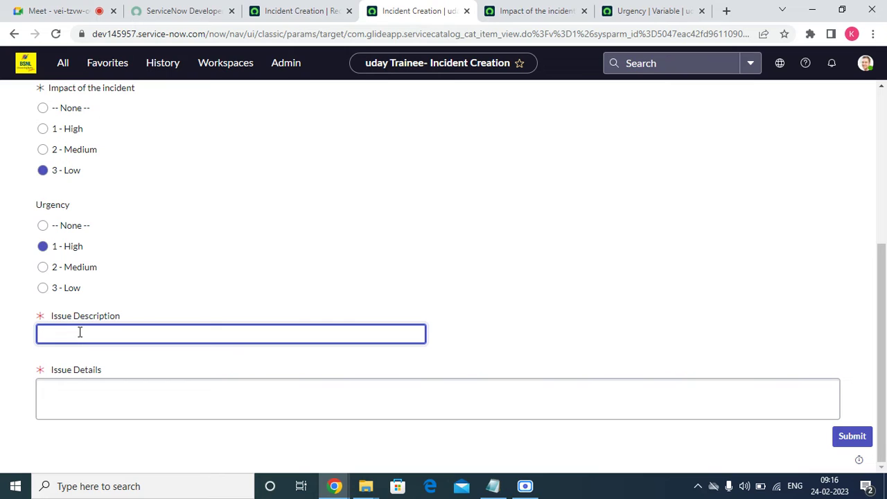
{"action": "type", "text": "Test for incord producer"}
{"action": "left_click", "coordinate": [121, 402]}
{"action": "left_click", "coordinate": [127, 333]}
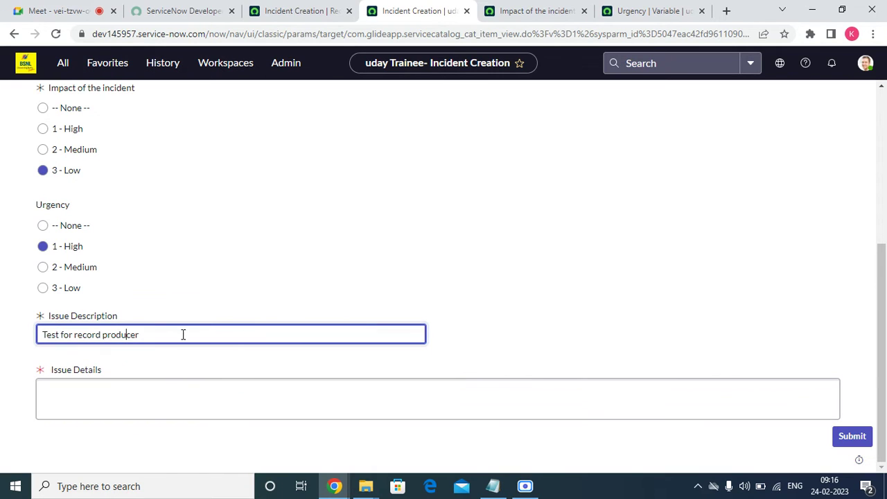
{"action": "left_click", "coordinate": [75, 405]}
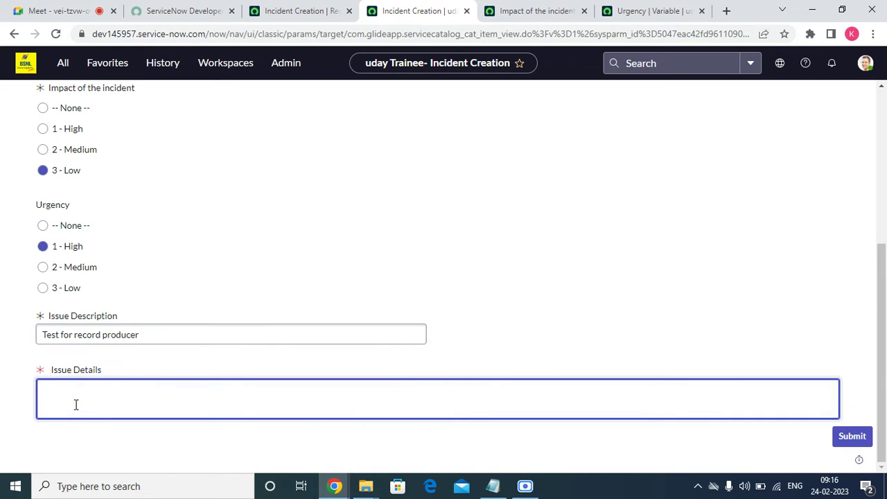
{"action": "type", "text": "Testing for record producer"}
{"action": "left_click", "coordinate": [856, 437]}
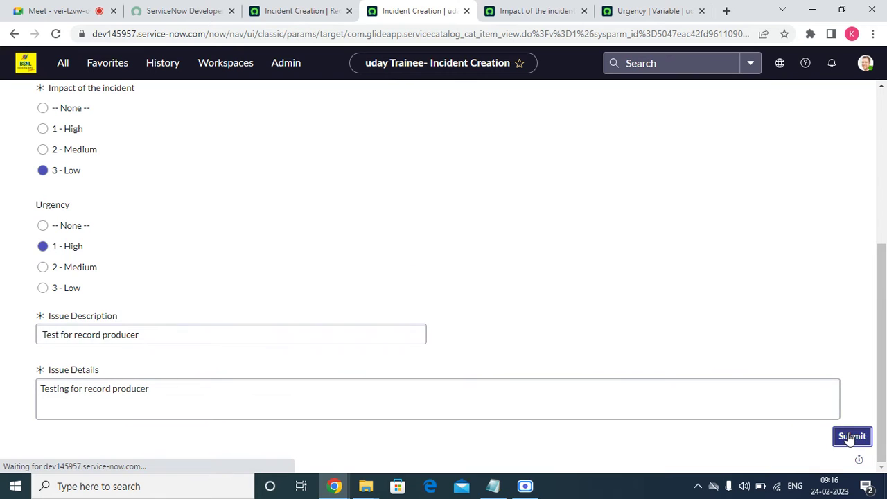
Review the answers in the submitted form and copy the Issue Description text.
{"action": "scroll", "coordinate": [611, 317], "scroll_direction": "up", "scroll_amount": 5}
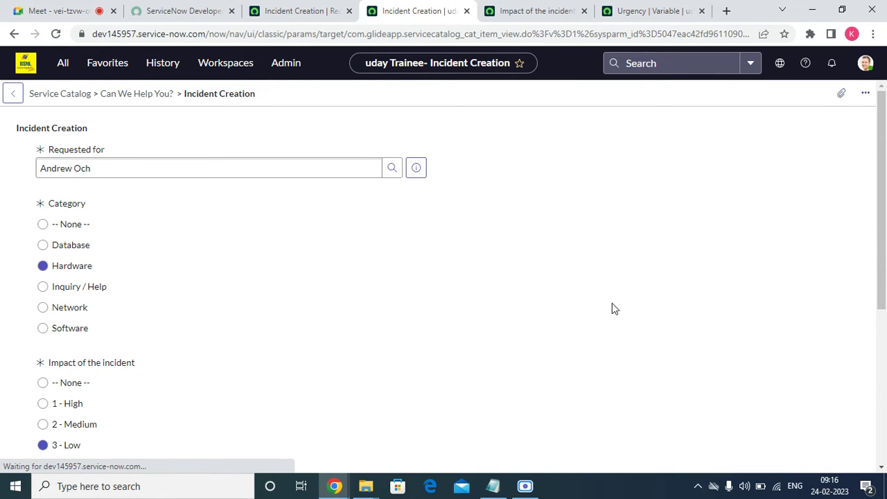
{"action": "scroll", "coordinate": [614, 309], "scroll_direction": "down", "scroll_amount": 4}
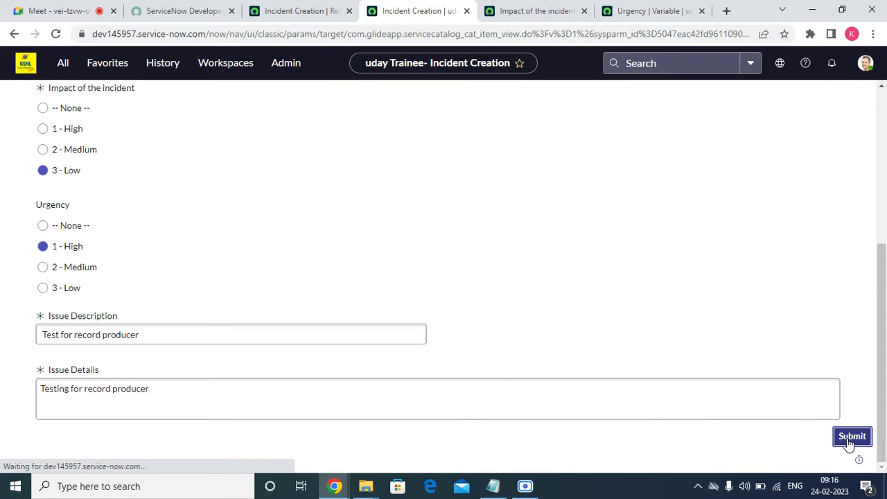
{"action": "triple_click", "coordinate": [197, 333]}
{"action": "right_click", "coordinate": [196, 332]}
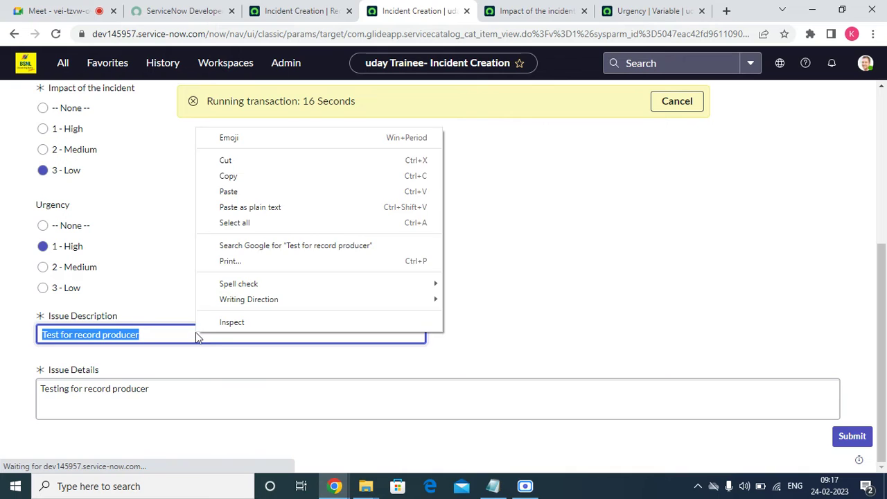
{"action": "left_click", "coordinate": [248, 171]}
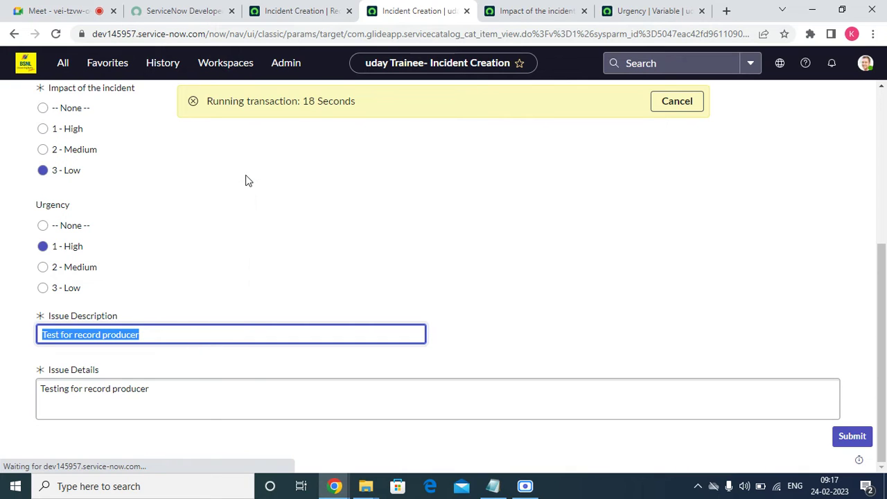
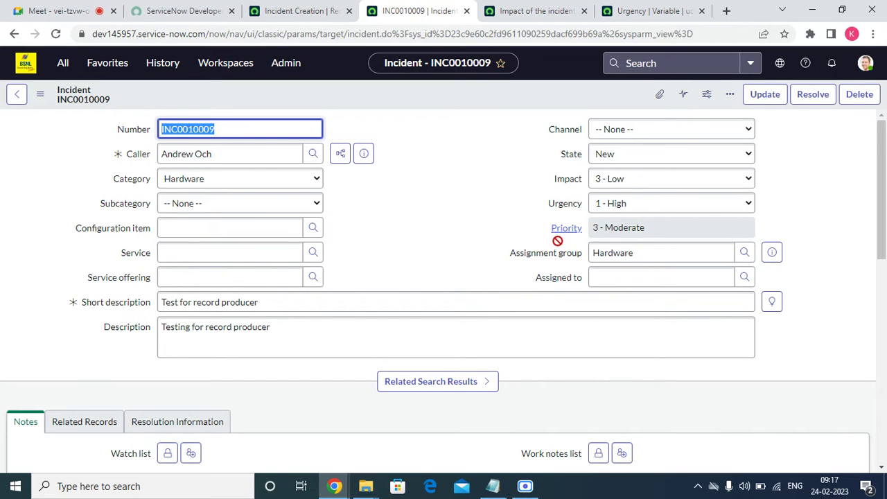
Inspect the created incident's short description and assignment group, and return to the record producer's variable list.
{"action": "left_click", "coordinate": [104, 303]}
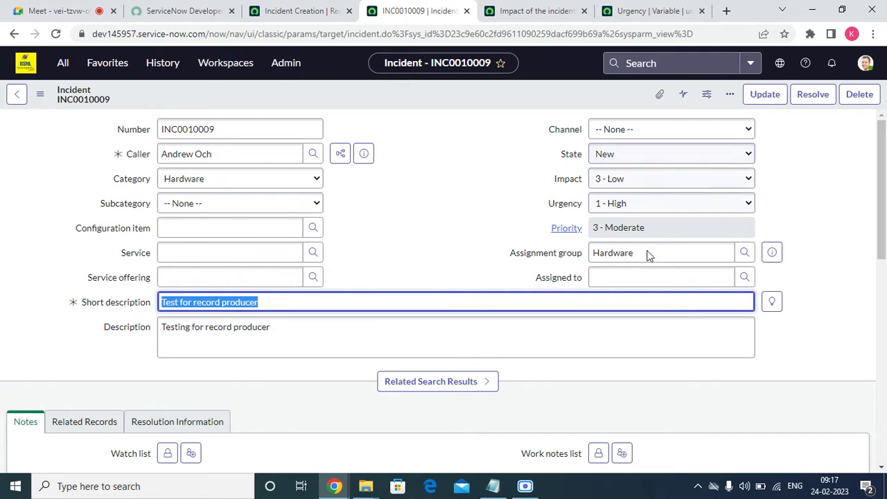
{"action": "left_click", "coordinate": [650, 255]}
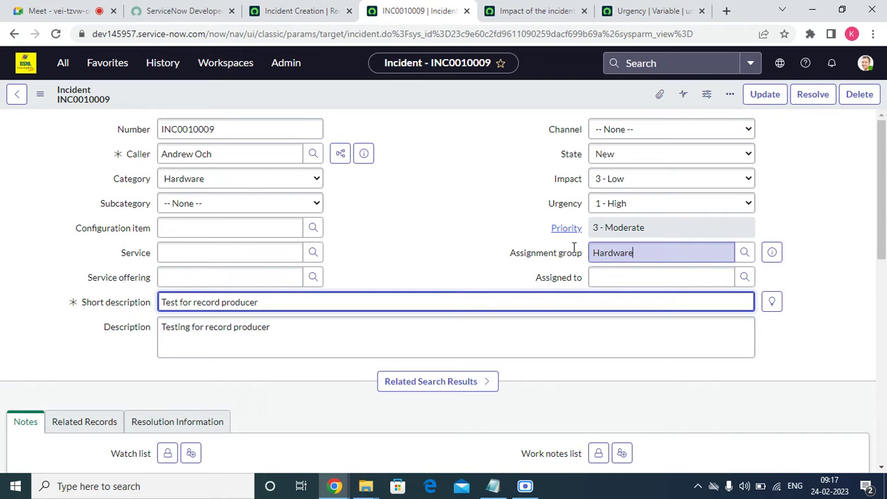
{"action": "key", "text": "ctrl+a"}
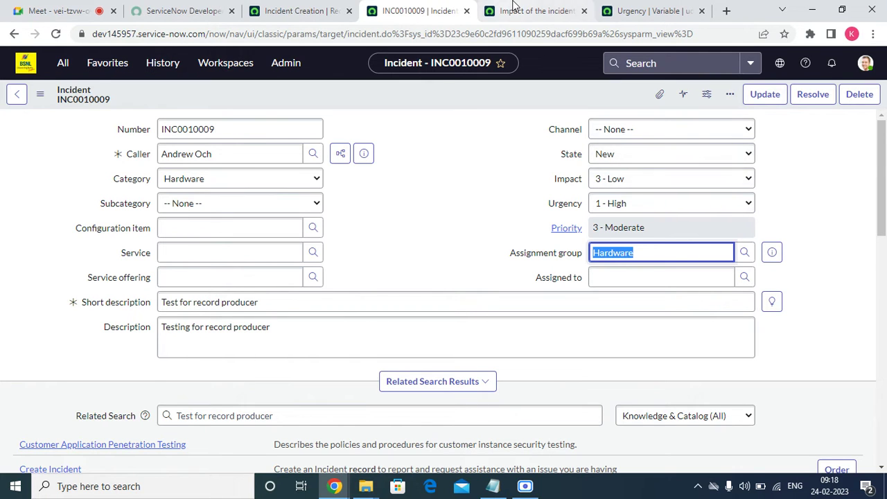
{"action": "left_click", "coordinate": [533, 10]}
{"action": "left_click", "coordinate": [303, 14]}
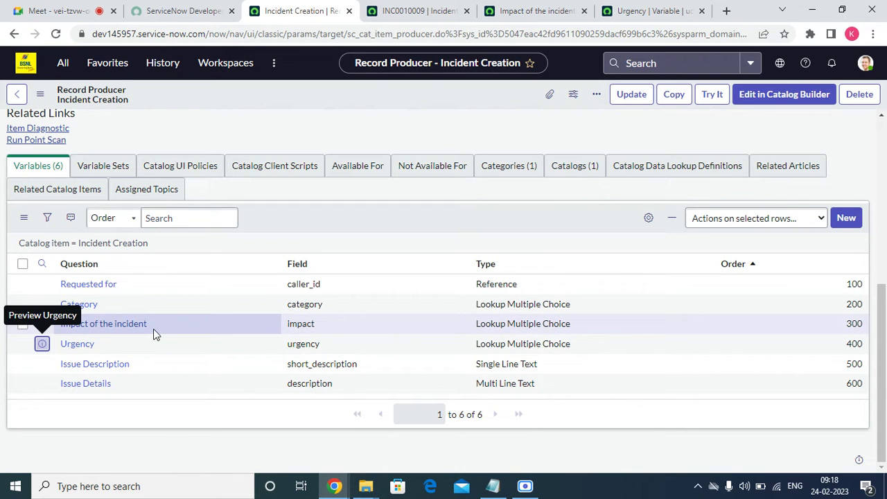
Close the incident, Impact and Urgency browser tabs, duplicate the record producer's tab, and return to the original one.
{"action": "left_click", "coordinate": [178, 172]}
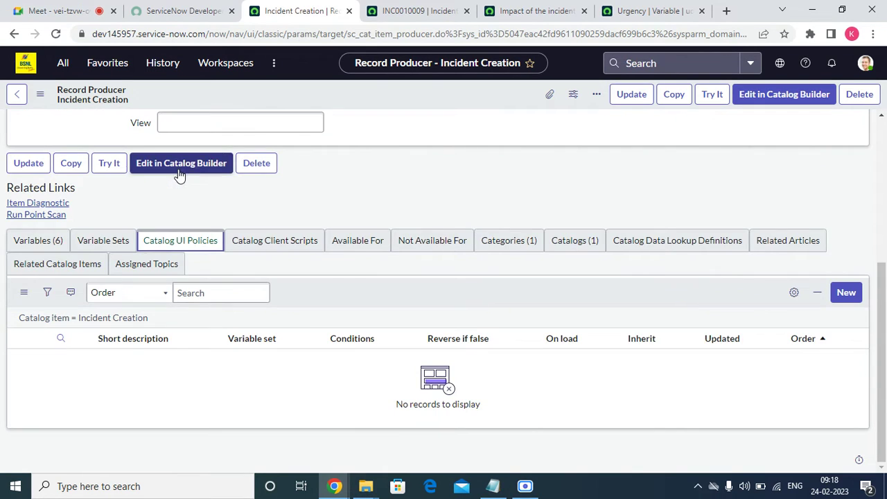
{"action": "left_click", "coordinate": [407, 12]}
{"action": "left_click", "coordinate": [467, 11]}
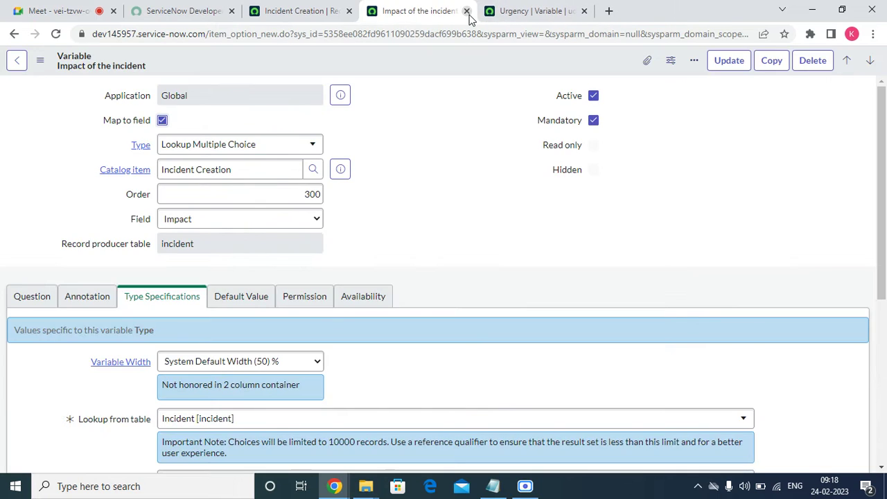
{"action": "left_click", "coordinate": [467, 11]}
{"action": "left_click", "coordinate": [467, 11]}
{"action": "right_click", "coordinate": [409, 11]}
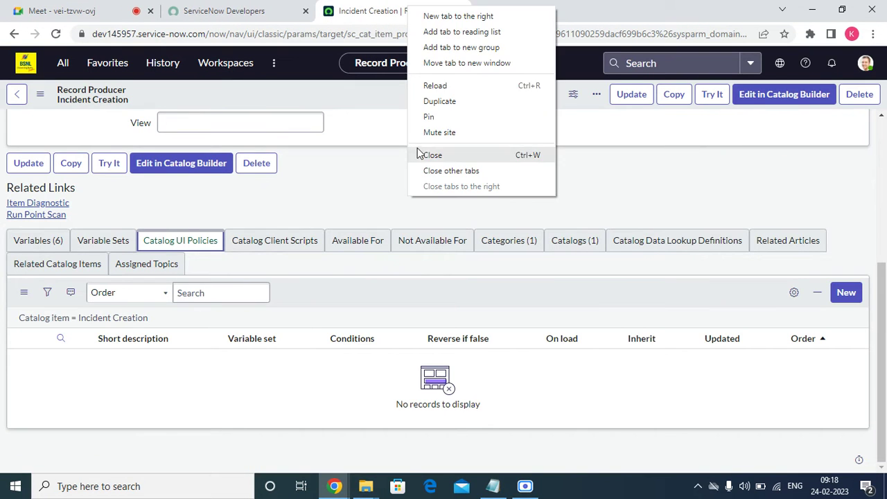
{"action": "left_click", "coordinate": [438, 103]}
{"action": "left_click", "coordinate": [397, 8]}
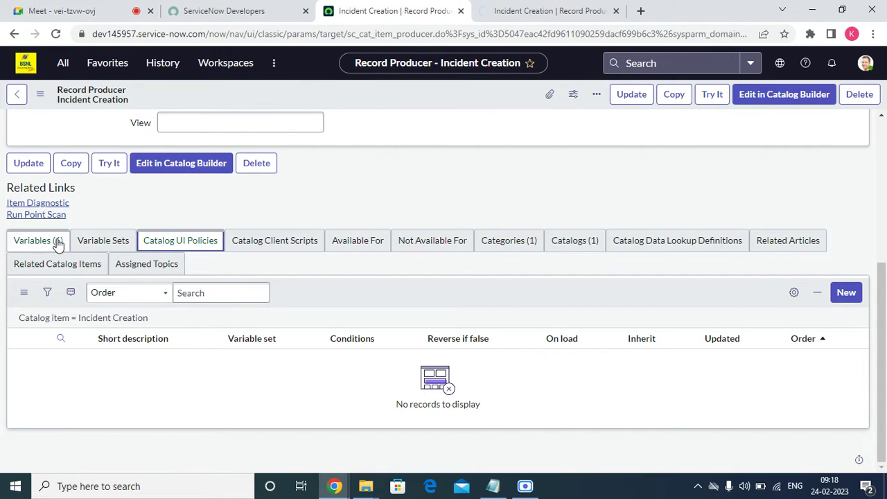
Add the Mandatory column to the record producer's variable list, placed directly after the Field column.
{"action": "left_click", "coordinate": [31, 240]}
{"action": "scroll", "coordinate": [698, 406], "scroll_direction": "down", "scroll_amount": 2}
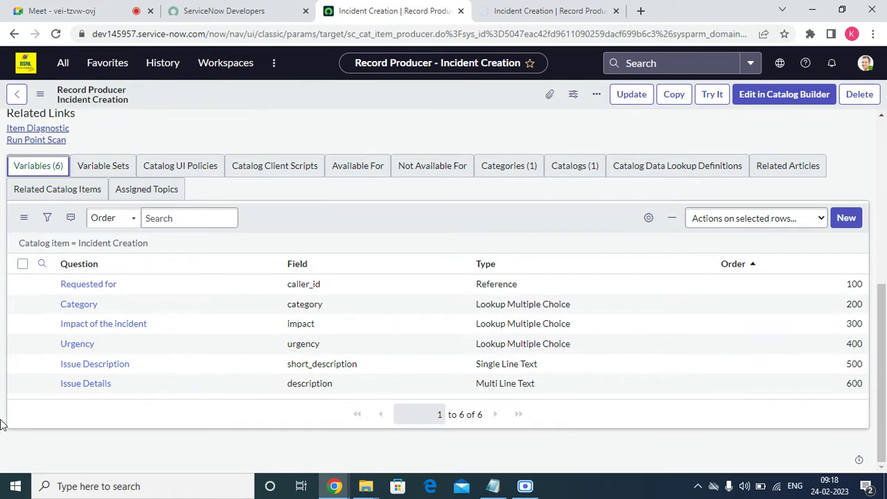
{"action": "left_click", "coordinate": [644, 220]}
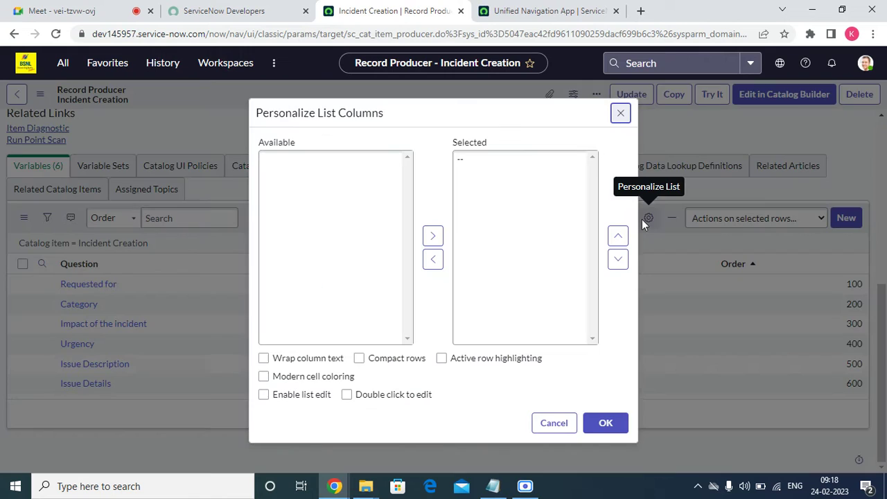
{"action": "scroll", "coordinate": [307, 291], "scroll_direction": "down", "scroll_amount": 10}
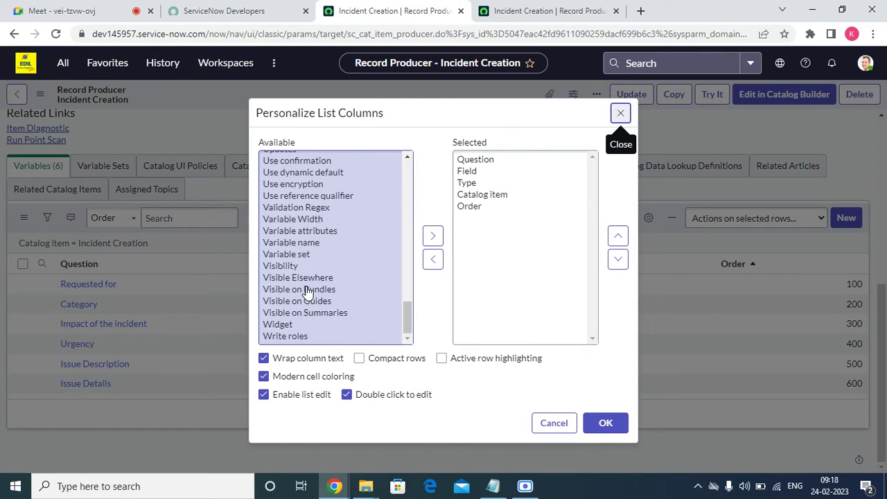
{"action": "scroll", "coordinate": [333, 282], "scroll_direction": "up", "scroll_amount": 10}
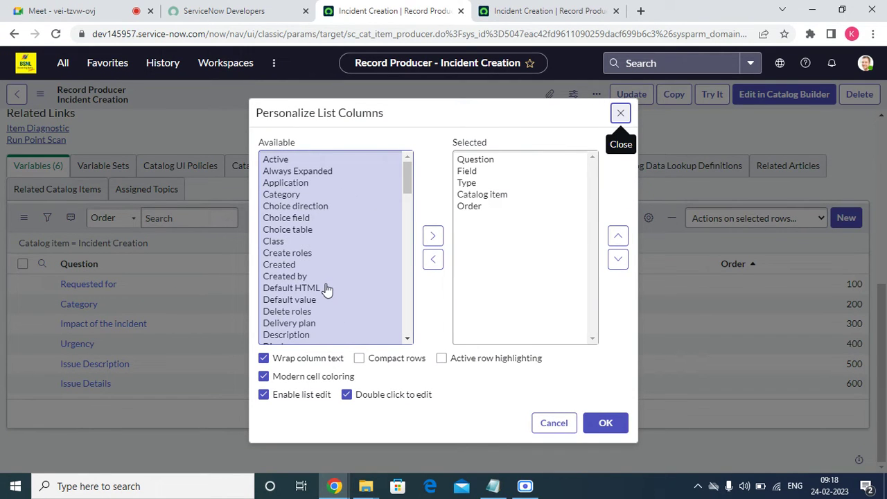
{"action": "left_click", "coordinate": [303, 277]}
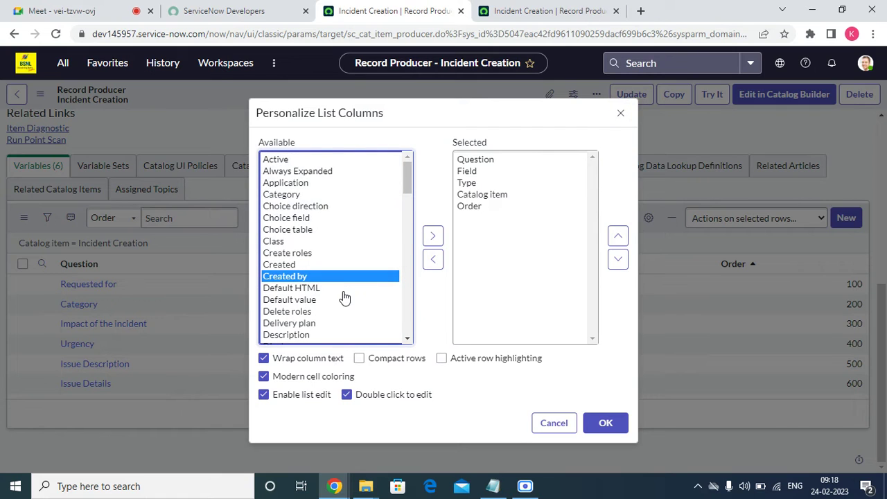
{"action": "left_click_drag", "start_coordinate": [403, 178], "coordinate": [402, 243]}
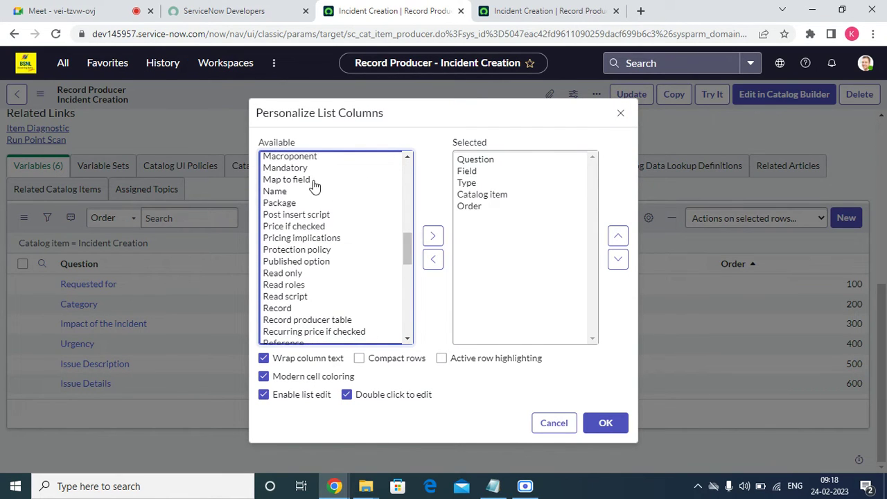
{"action": "left_click", "coordinate": [303, 172]}
{"action": "left_click", "coordinate": [432, 235]}
{"action": "left_click", "coordinate": [618, 237]}
{"action": "left_click", "coordinate": [618, 236]}
{"action": "left_click", "coordinate": [618, 236]}
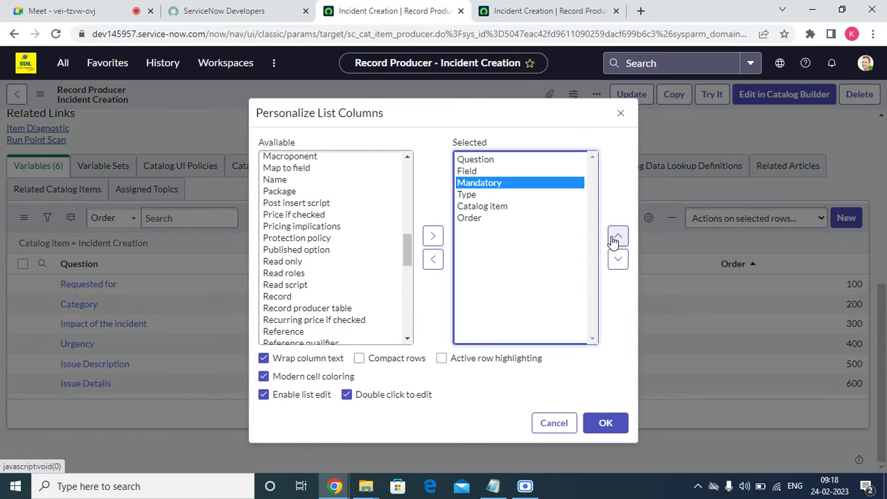
{"action": "left_click", "coordinate": [603, 424]}
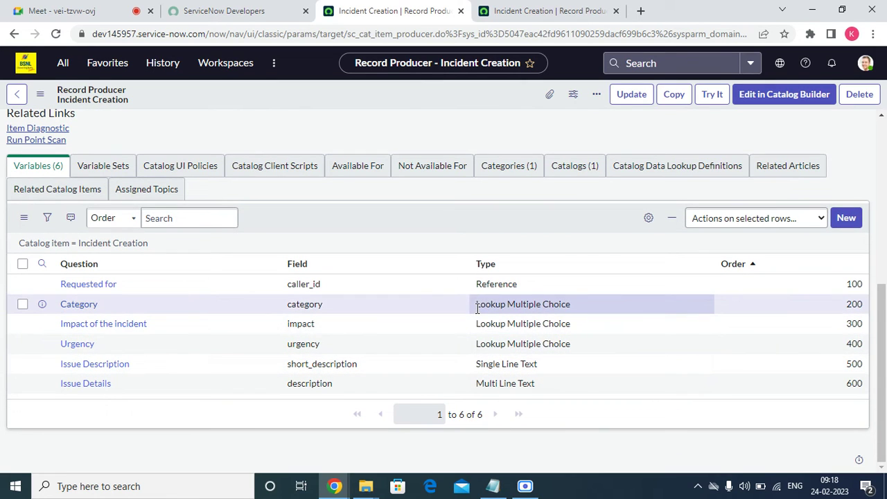
Reload the record producer page to refresh its list columns, and return to the variable list.
{"action": "right_click", "coordinate": [449, 233]}
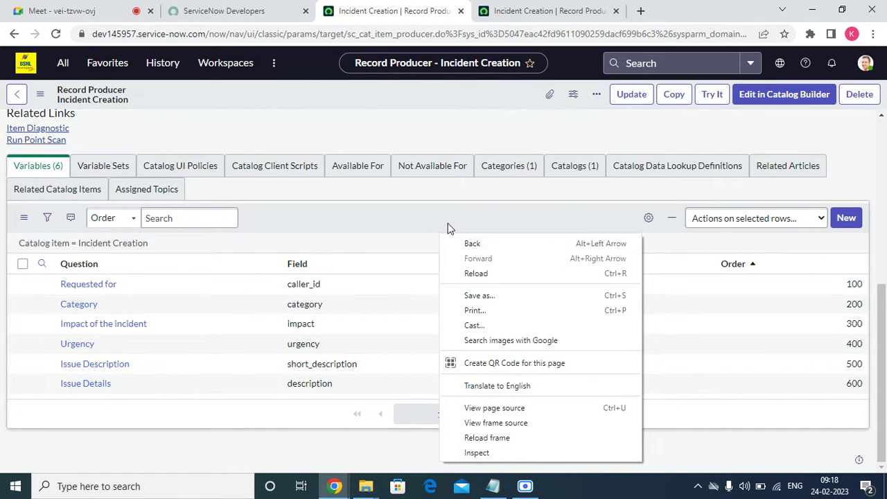
{"action": "left_click", "coordinate": [448, 222]}
{"action": "right_click", "coordinate": [448, 222]}
{"action": "left_click", "coordinate": [493, 249]}
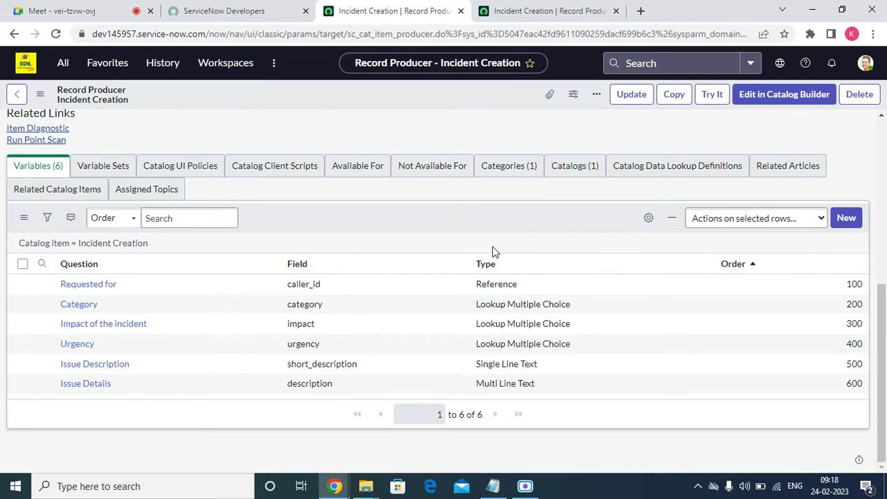
{"action": "left_click", "coordinate": [56, 34]}
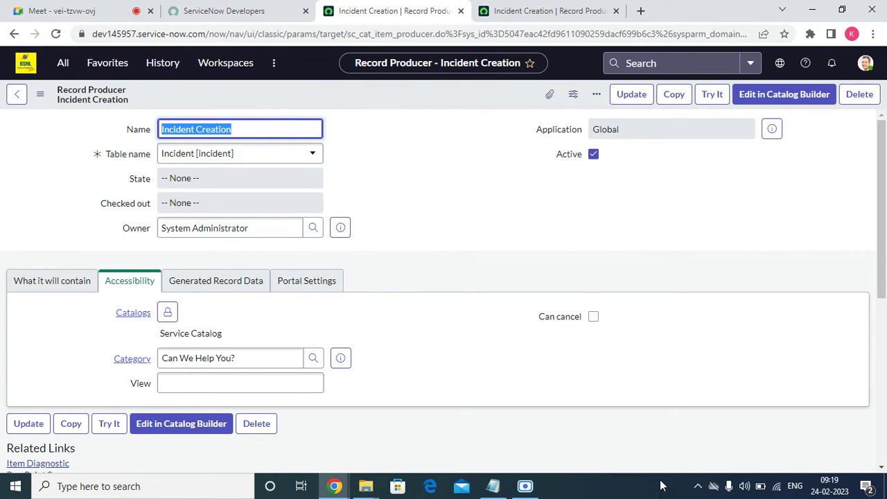
{"action": "scroll", "coordinate": [687, 268], "scroll_direction": "down", "scroll_amount": 5}
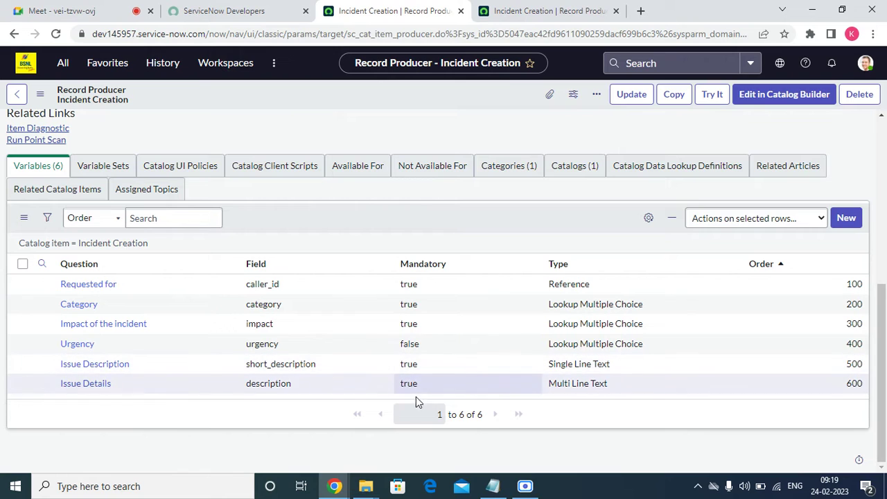
Set Mandatory to false for all the variables from Category through Issue Details directly in the list.
{"action": "left_click_drag", "start_coordinate": [428, 387], "coordinate": [425, 306]}
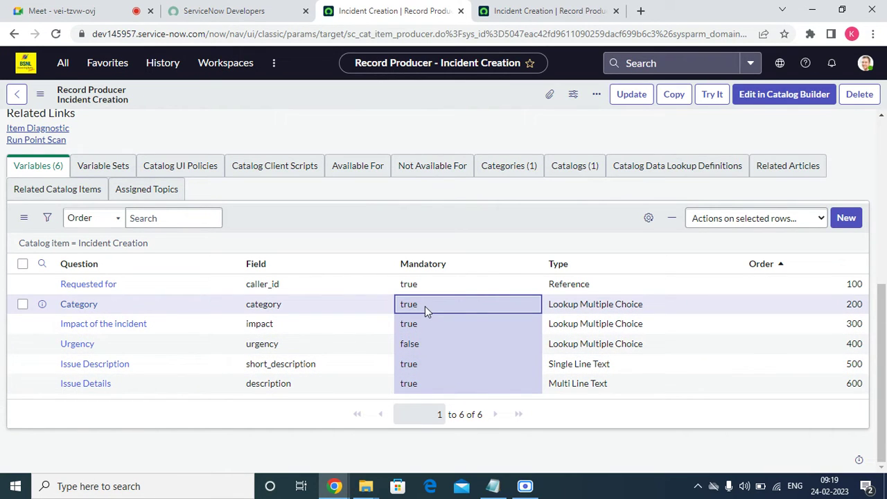
{"action": "double_click", "coordinate": [425, 306]}
{"action": "left_click", "coordinate": [424, 310]}
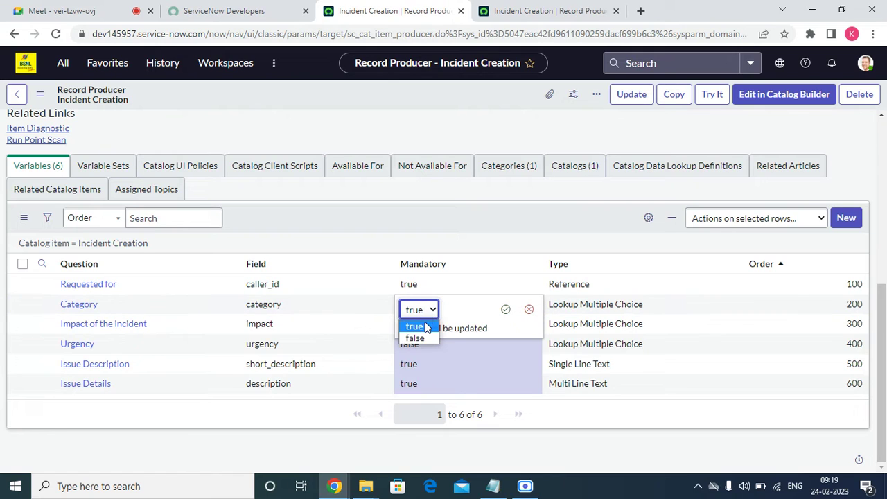
{"action": "left_click", "coordinate": [417, 338]}
{"action": "left_click", "coordinate": [509, 313]}
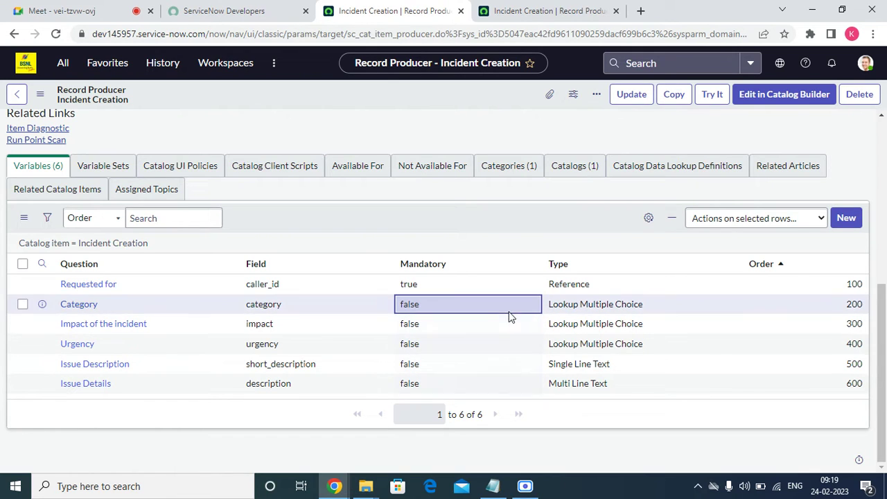
{"action": "right_click", "coordinate": [405, 222]}
{"action": "left_click", "coordinate": [428, 249]}
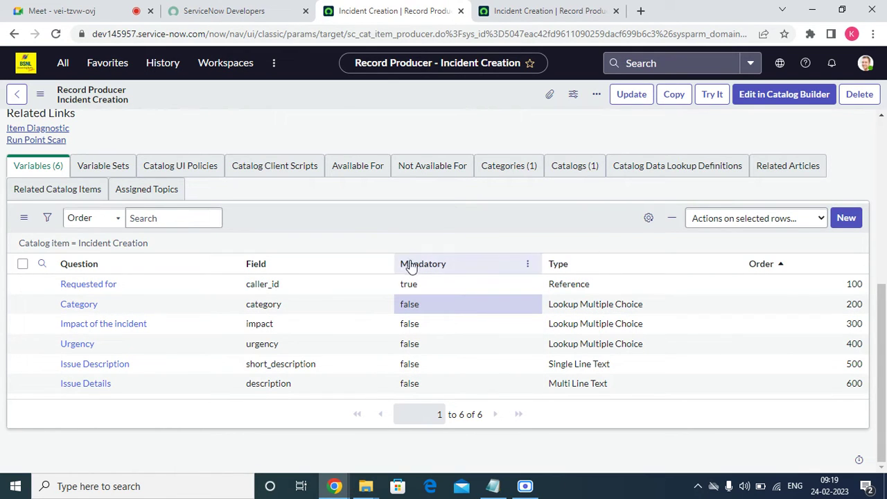
{"action": "right_click", "coordinate": [323, 209]}
{"action": "left_click", "coordinate": [361, 236]}
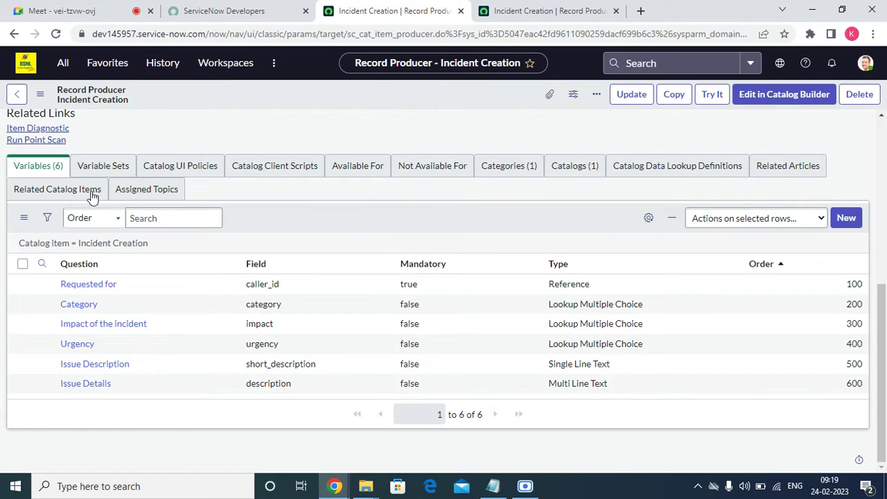
Open the Try It preview of Incident Creation in the duplicate browser tab, and return to the original record producer tab.
{"action": "left_click", "coordinate": [543, 9]}
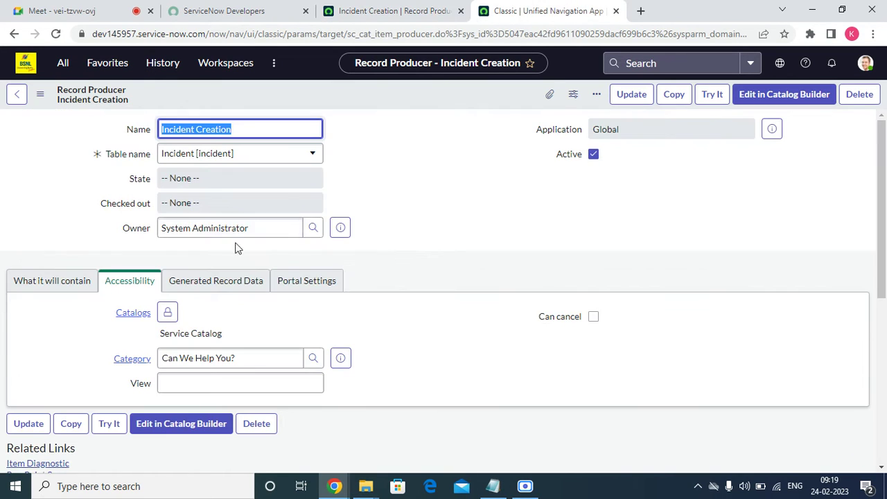
{"action": "left_click", "coordinate": [709, 96]}
{"action": "left_click", "coordinate": [354, 8]}
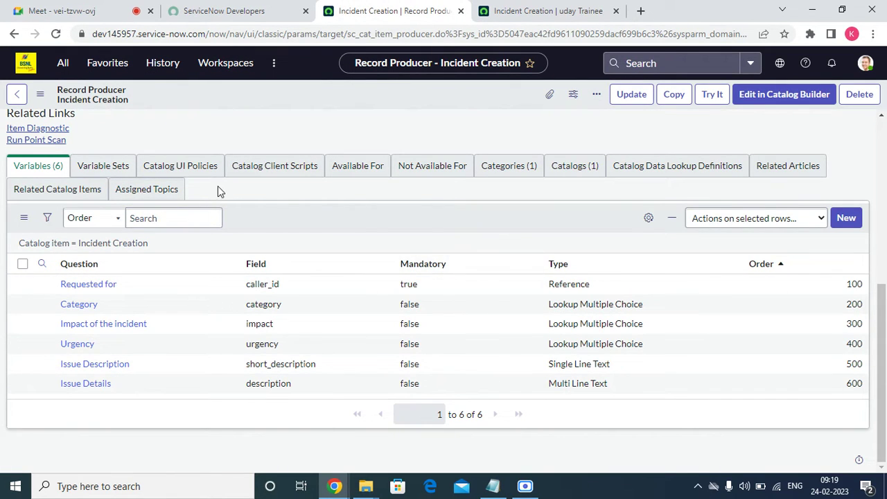
Start a new catalog UI policy for Incident Creation with the short description "Details Visible".
{"action": "left_click", "coordinate": [203, 169]}
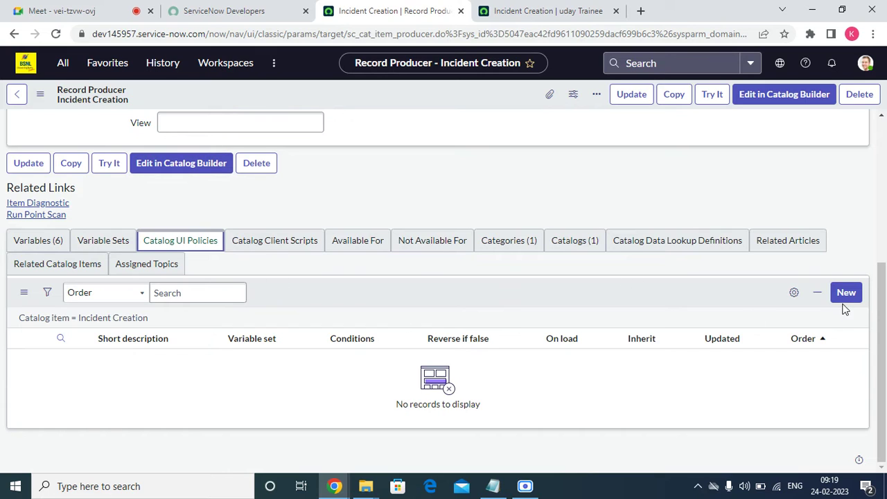
{"action": "left_click", "coordinate": [846, 293]}
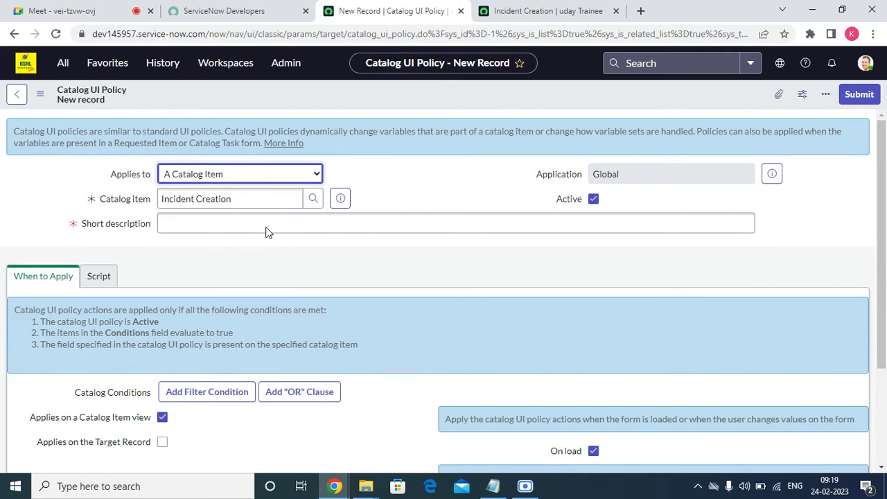
{"action": "left_click", "coordinate": [266, 227]}
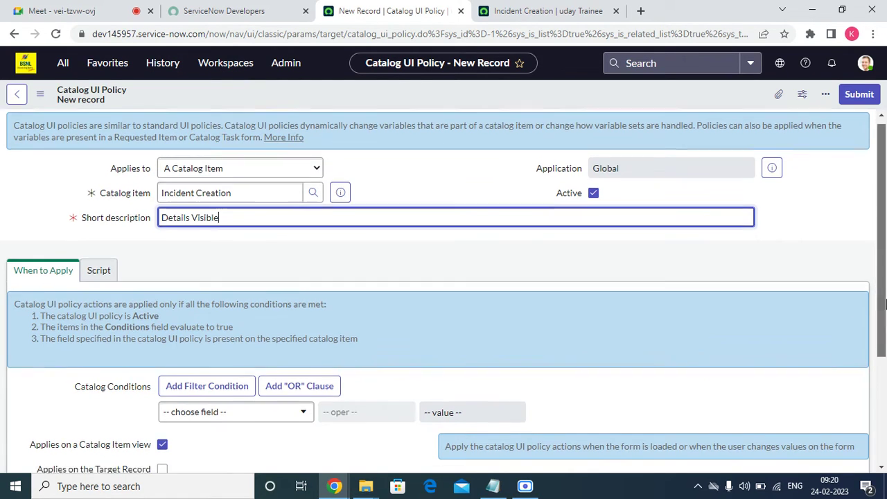
Set the policy's catalog condition to caller_id is not empty.
{"action": "scroll", "coordinate": [875, 293], "scroll_direction": "down", "scroll_amount": 3}
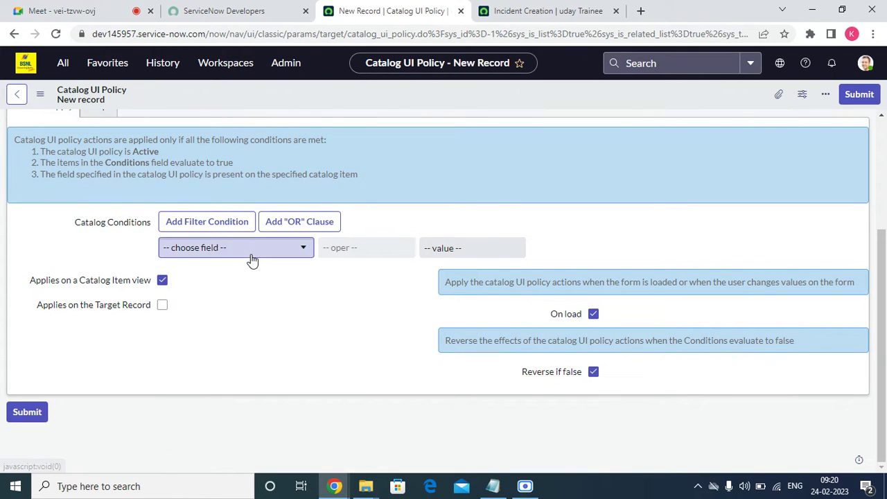
{"action": "left_click", "coordinate": [251, 255]}
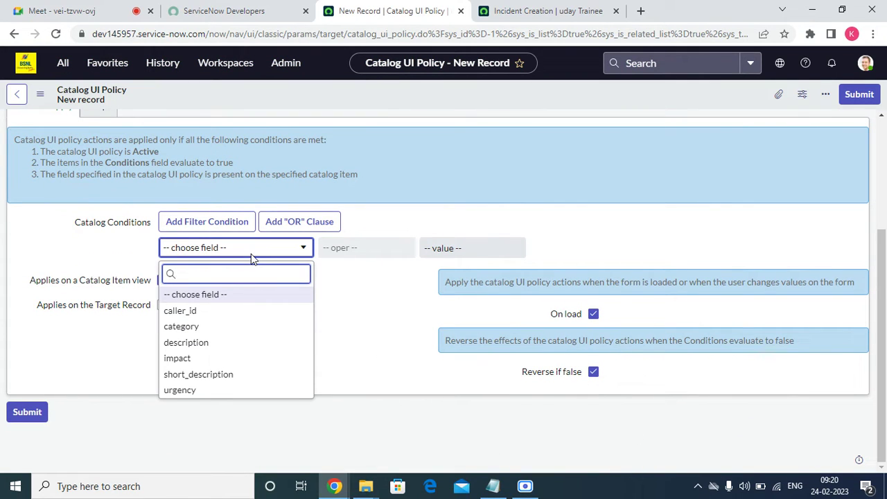
{"action": "left_click", "coordinate": [208, 312]}
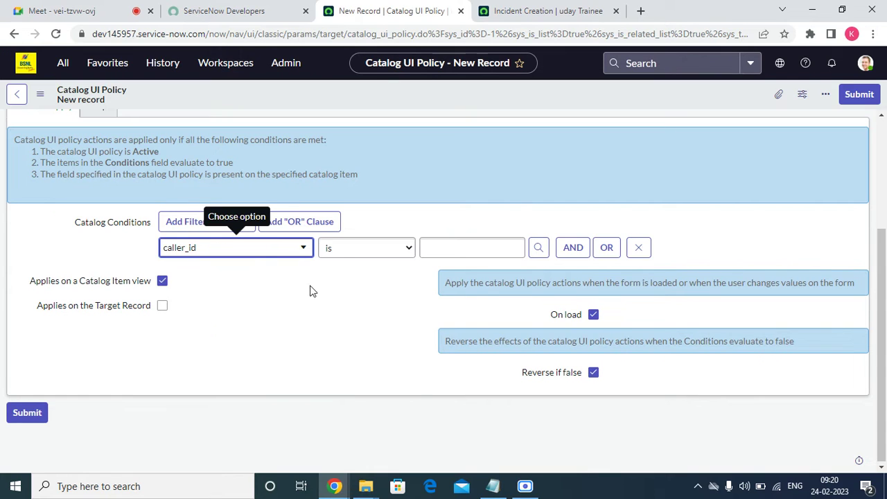
{"action": "left_click", "coordinate": [347, 260]}
{"action": "left_click", "coordinate": [358, 300]}
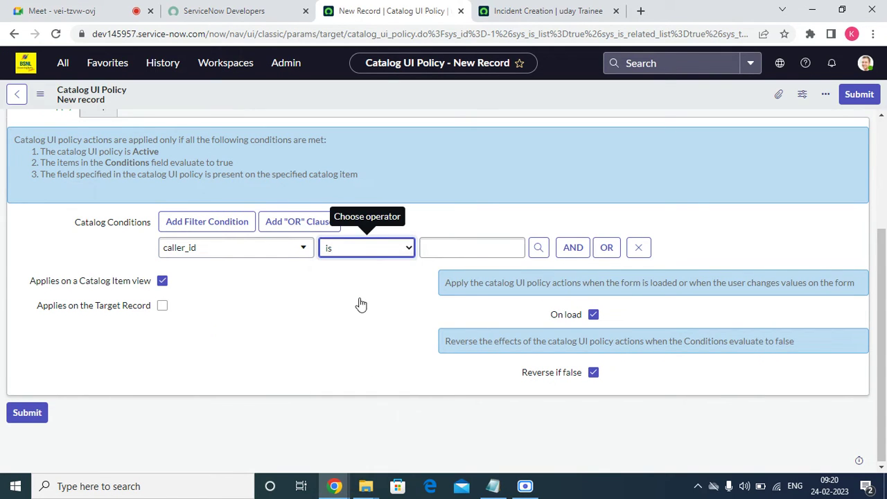
{"action": "scroll", "coordinate": [856, 252], "scroll_direction": "up", "scroll_amount": 1}
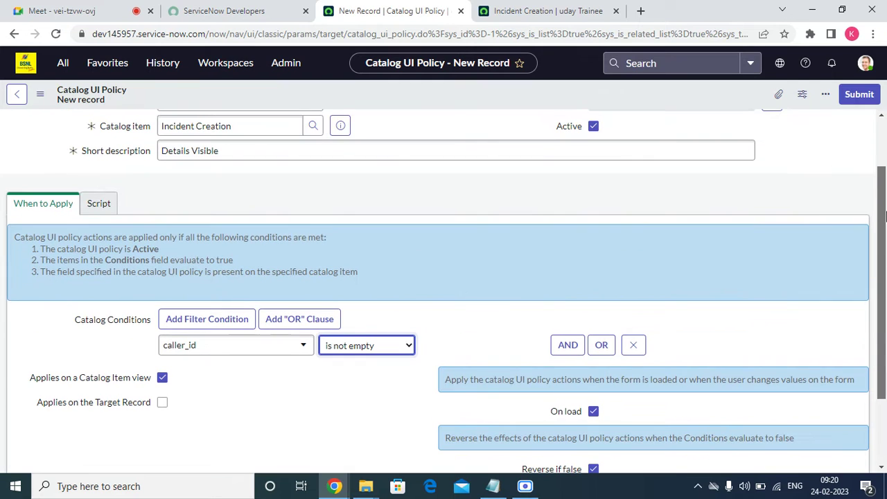
{"action": "scroll", "coordinate": [320, 297], "scroll_direction": "down", "scroll_amount": 1}
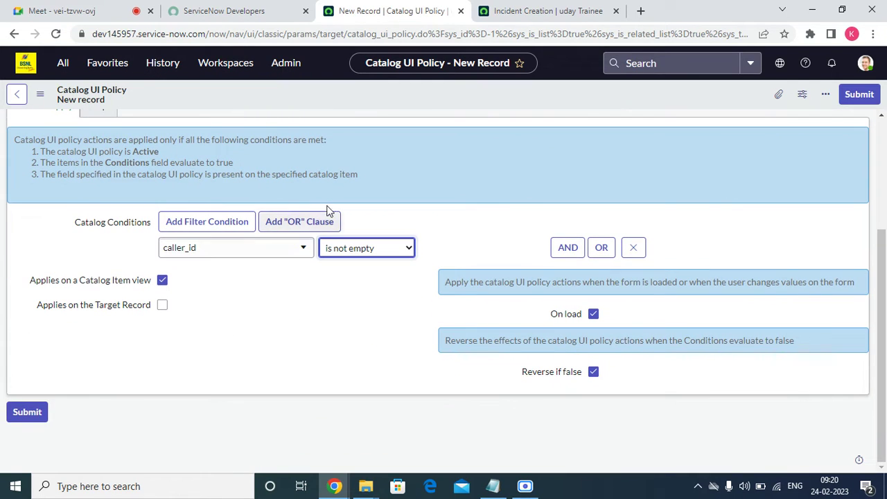
Save the catalog UI policy without leaving the record, and go to its Catalog UI Policy Actions list.
{"action": "right_click", "coordinate": [349, 101]}
{"action": "left_click", "coordinate": [369, 105]}
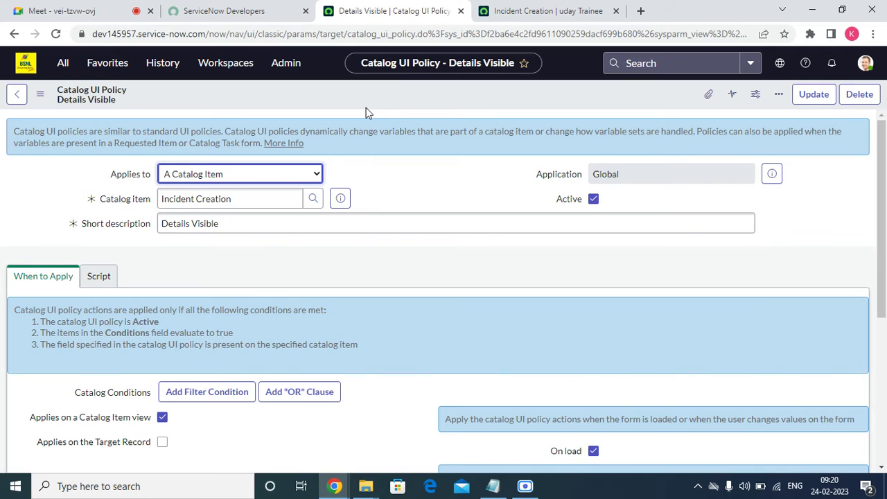
{"action": "scroll", "coordinate": [403, 131], "scroll_direction": "down", "scroll_amount": 5}
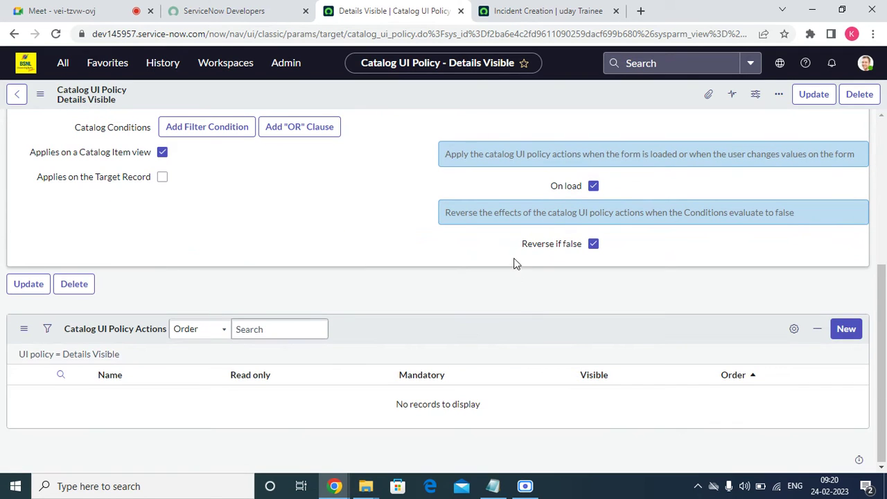
{"action": "left_click_drag", "start_coordinate": [514, 258], "coordinate": [582, 260]}
{"action": "left_click", "coordinate": [659, 300]}
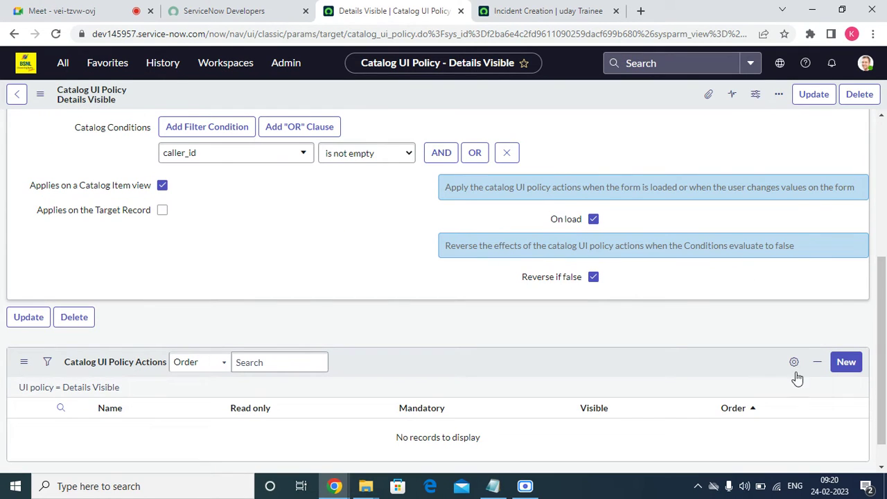
Add a catalog UI policy action for the category variable with Mandatory and Visible both set to True.
{"action": "left_click", "coordinate": [857, 368]}
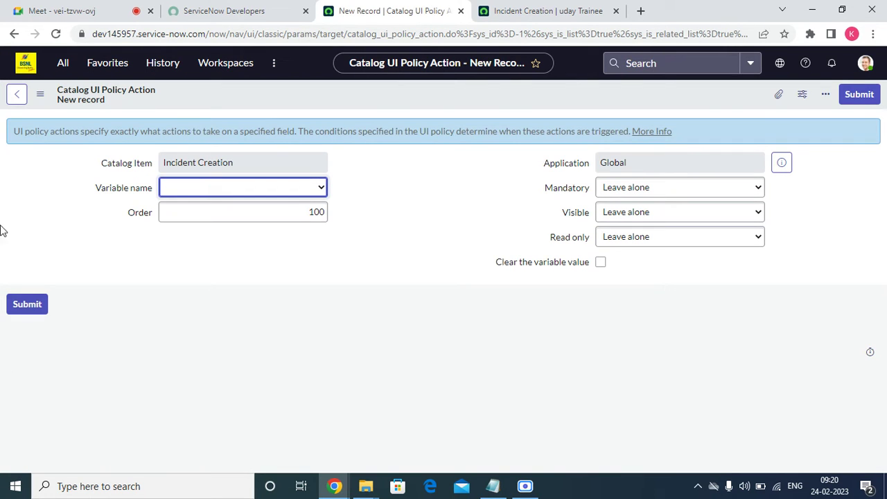
{"action": "left_click", "coordinate": [206, 193]}
{"action": "left_click", "coordinate": [643, 188]}
{"action": "left_click", "coordinate": [610, 214]}
{"action": "left_click", "coordinate": [632, 214]}
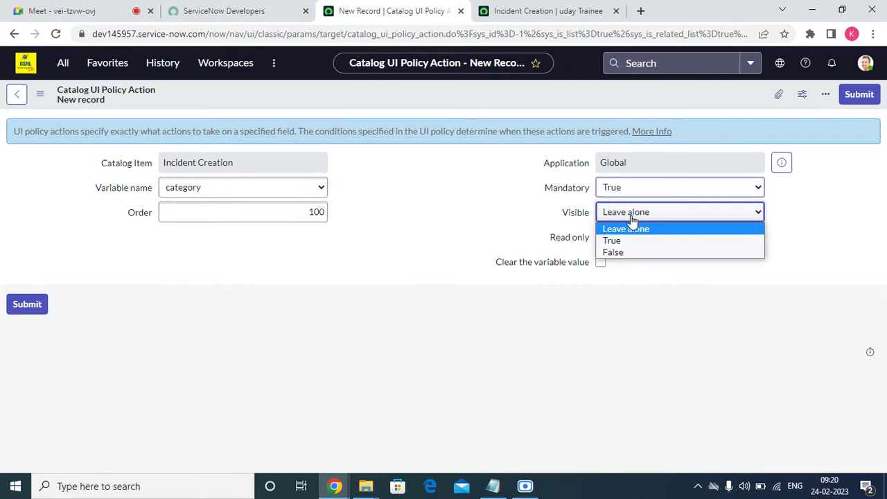
{"action": "left_click", "coordinate": [612, 240]}
{"action": "left_click", "coordinate": [858, 94]}
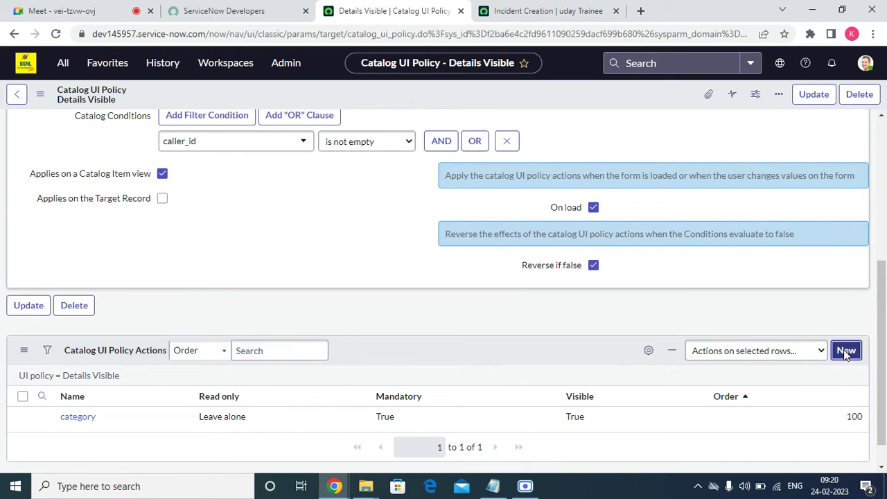
Add a catalog UI policy action for the description variable with Mandatory True and Visible True.
{"action": "left_click", "coordinate": [261, 357]}
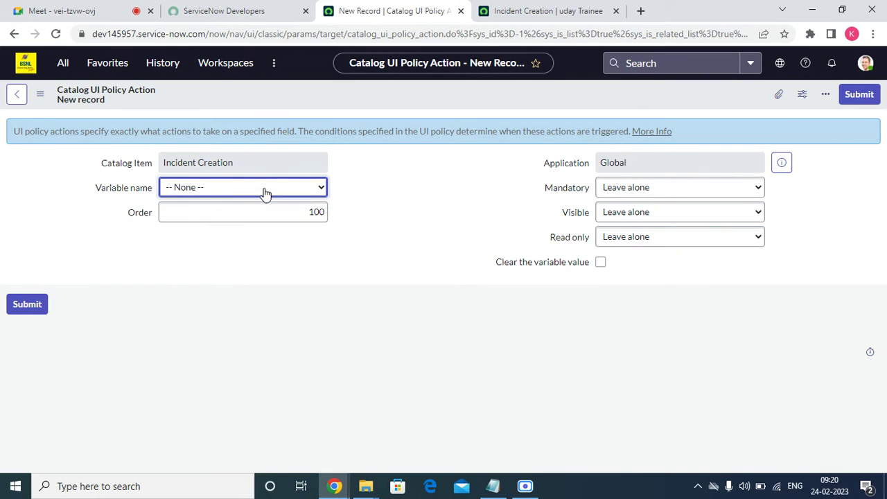
{"action": "left_click", "coordinate": [298, 187]}
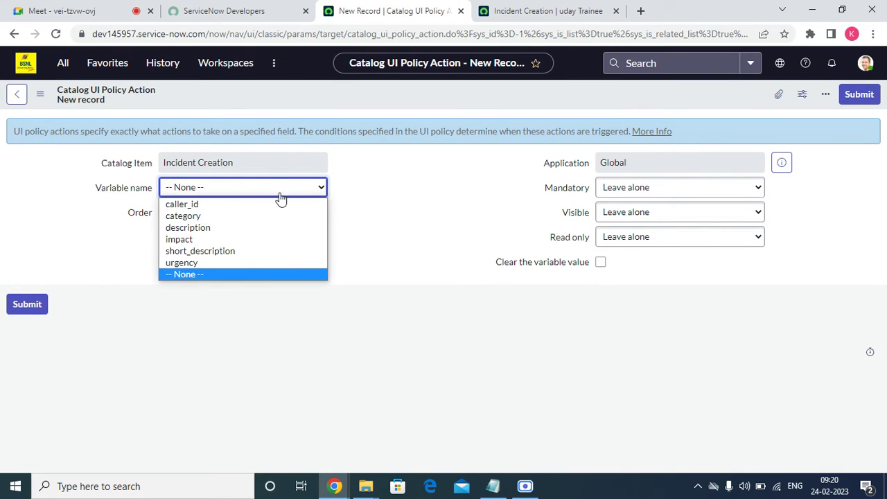
{"action": "left_click", "coordinate": [222, 227]}
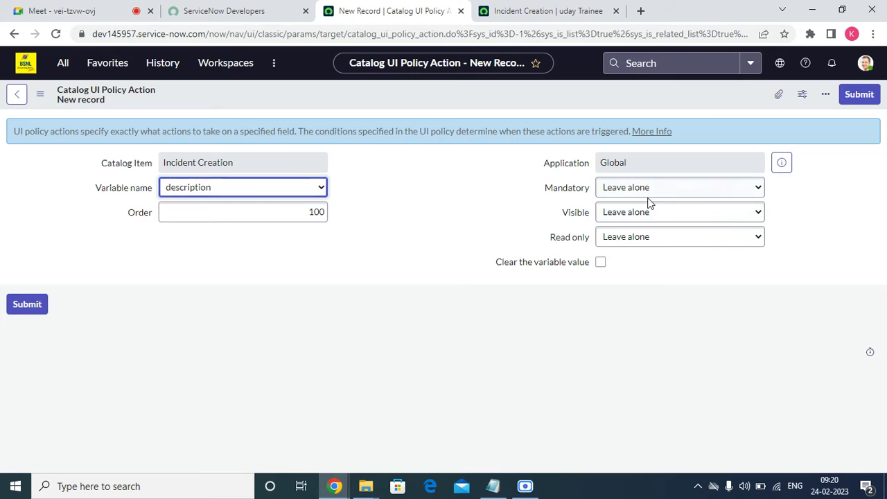
{"action": "left_click", "coordinate": [627, 188]}
{"action": "left_click", "coordinate": [613, 215]}
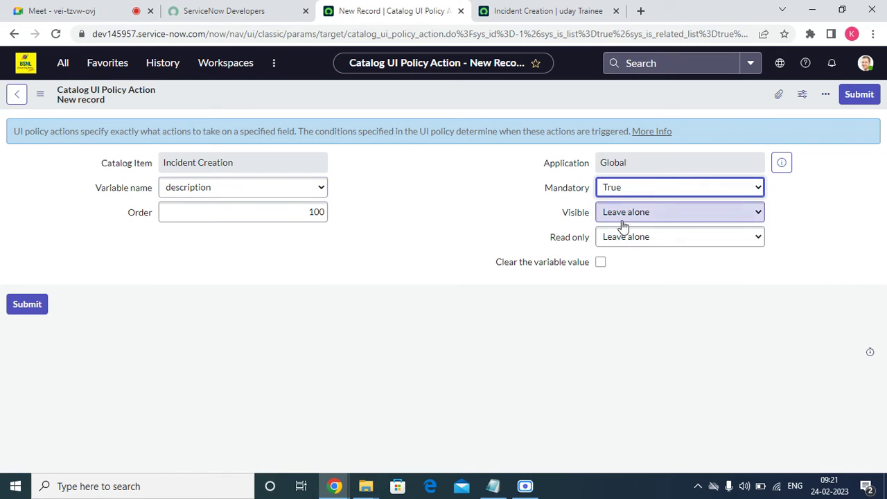
{"action": "left_click", "coordinate": [621, 215]}
{"action": "left_click", "coordinate": [612, 240]}
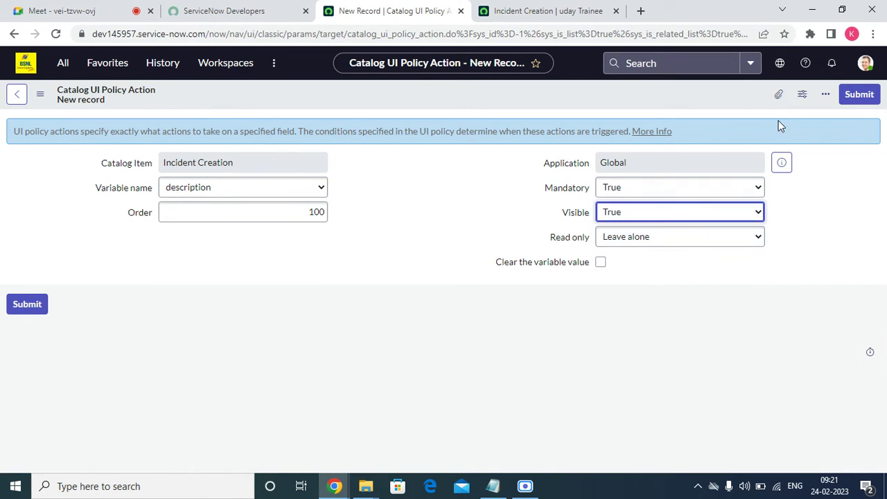
{"action": "left_click", "coordinate": [847, 99]}
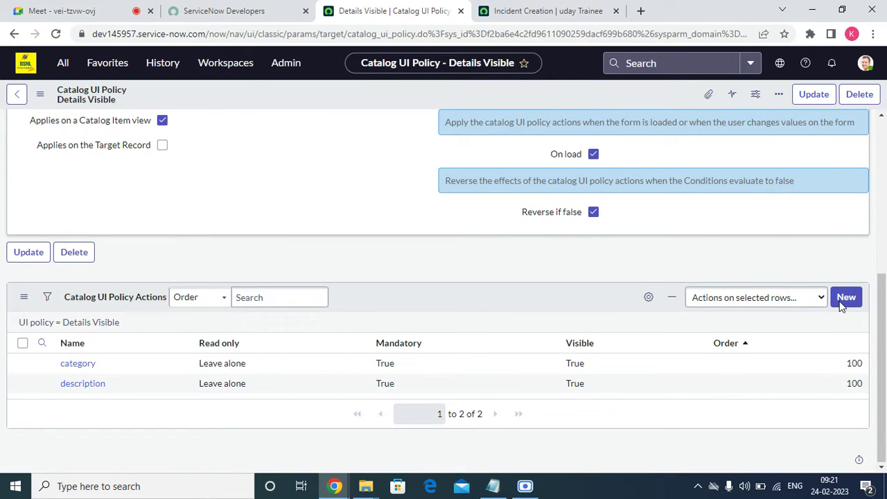
Add a catalog UI policy action that makes the impact variable mandatory and visible (both True).
{"action": "left_click", "coordinate": [843, 335]}
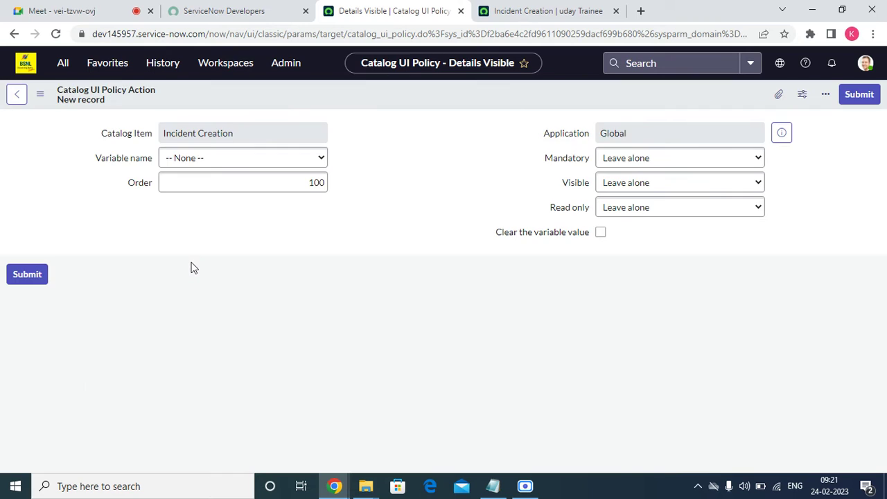
{"action": "left_click", "coordinate": [251, 188]}
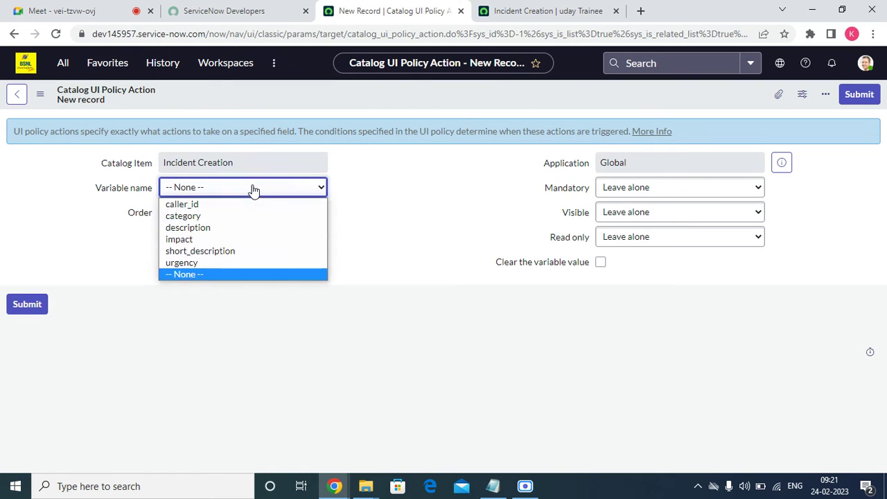
{"action": "left_click", "coordinate": [234, 239]}
{"action": "left_click", "coordinate": [636, 188]}
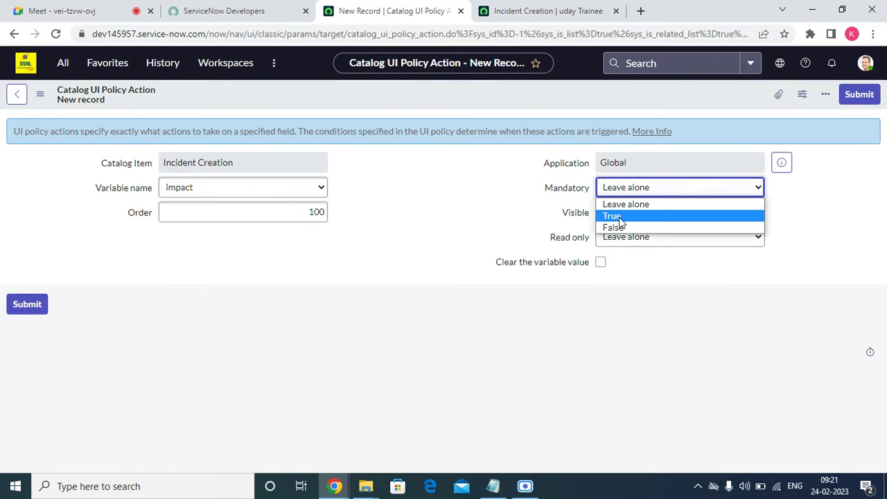
{"action": "left_click", "coordinate": [622, 220]}
{"action": "left_click", "coordinate": [620, 212]}
{"action": "left_click", "coordinate": [613, 240]}
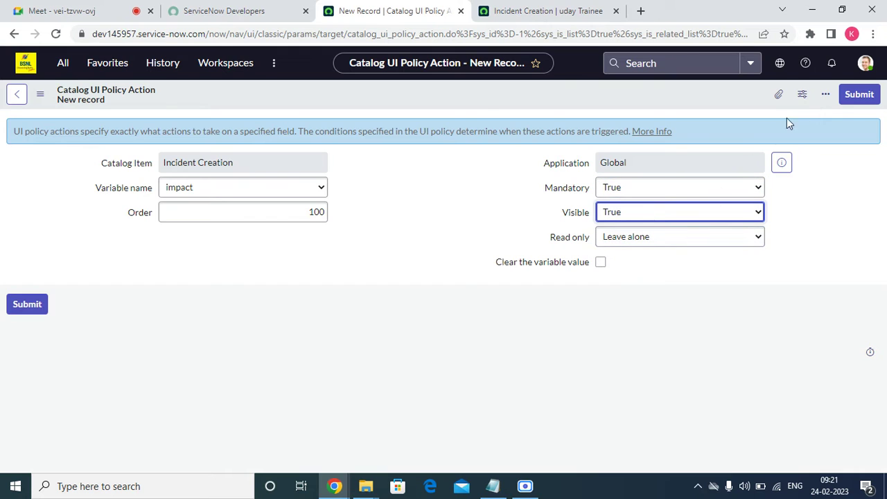
{"action": "left_click", "coordinate": [859, 95]}
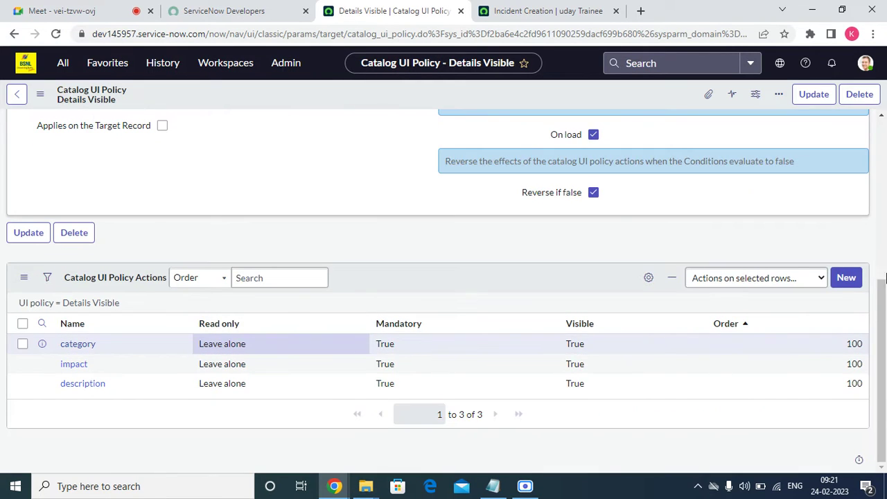
Add a catalog UI policy action for the short_description variable, setting Mandatory and Visible to True.
{"action": "left_click", "coordinate": [847, 280]}
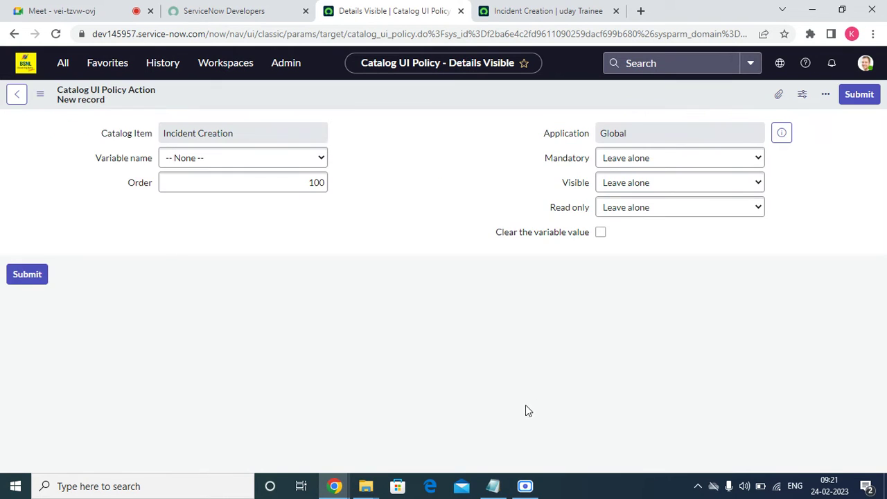
{"action": "left_click", "coordinate": [208, 188]}
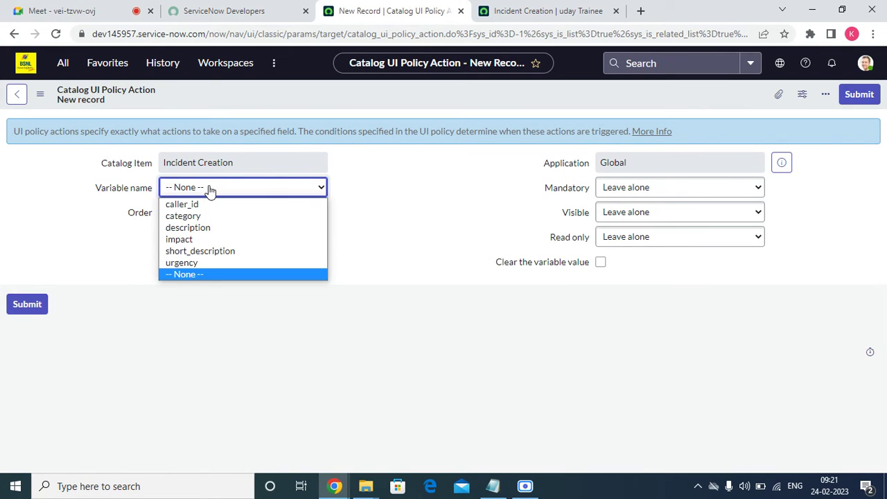
{"action": "left_click", "coordinate": [195, 254]}
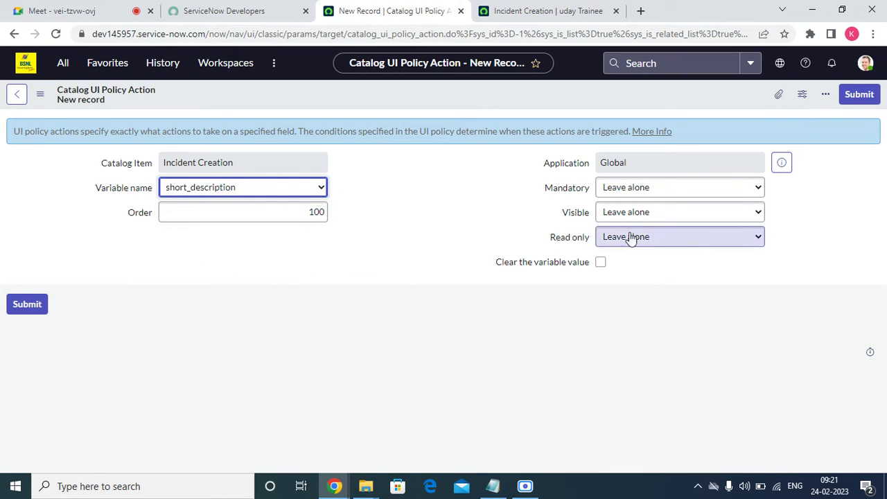
{"action": "left_click", "coordinate": [656, 194]}
{"action": "left_click", "coordinate": [624, 216]}
{"action": "left_click", "coordinate": [639, 212]}
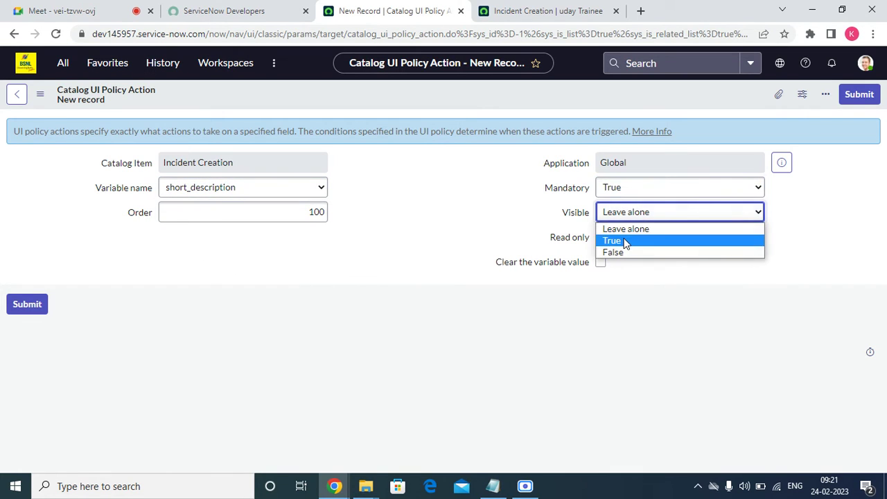
{"action": "left_click", "coordinate": [621, 240]}
{"action": "left_click", "coordinate": [861, 94]}
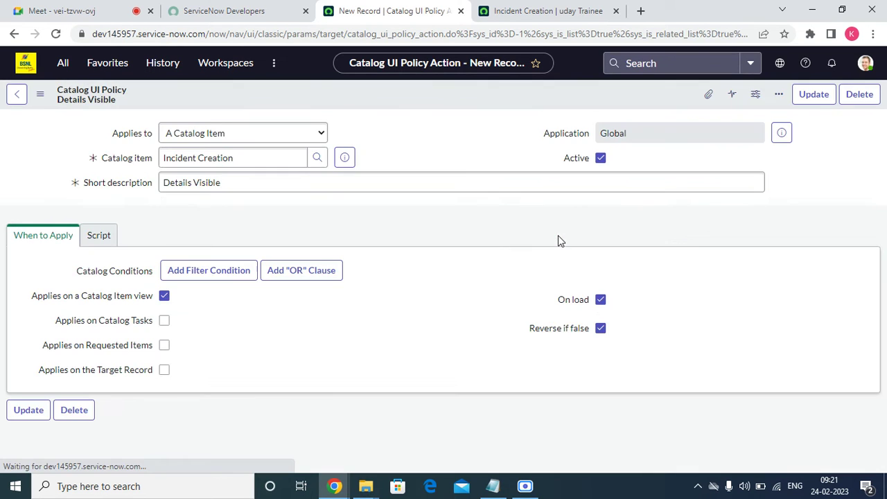
Add a catalog UI policy action for the urgency variable with Mandatory and Visible set to True, and return to the actions list.
{"action": "scroll", "coordinate": [352, 311], "scroll_direction": "down", "scroll_amount": 2}
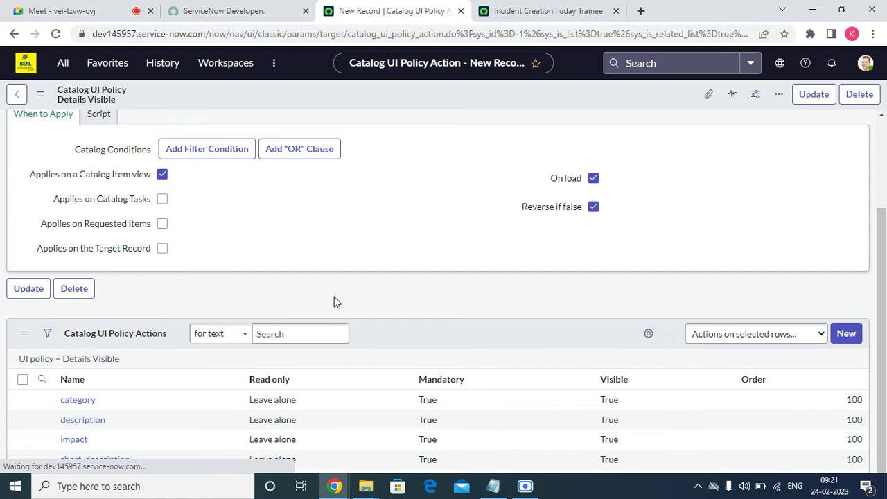
{"action": "scroll", "coordinate": [352, 293], "scroll_direction": "down", "scroll_amount": 1}
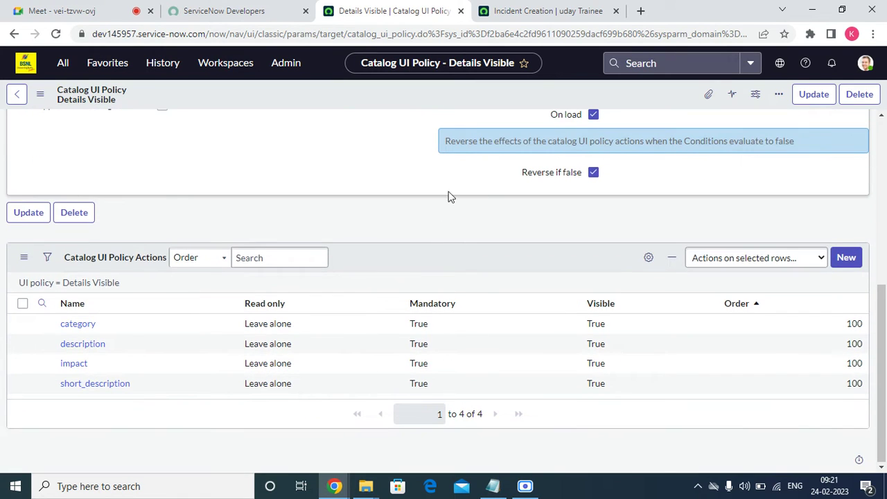
{"action": "scroll", "coordinate": [196, 356], "scroll_direction": "up", "scroll_amount": 1}
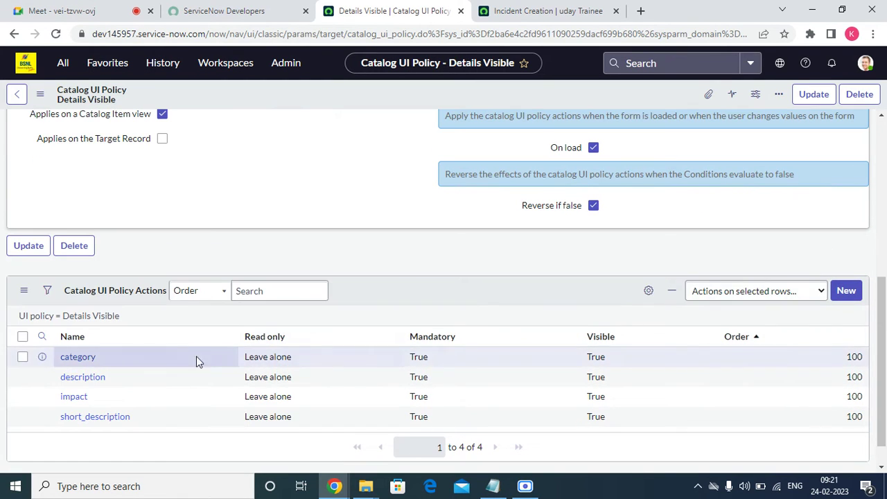
{"action": "left_click", "coordinate": [845, 292]}
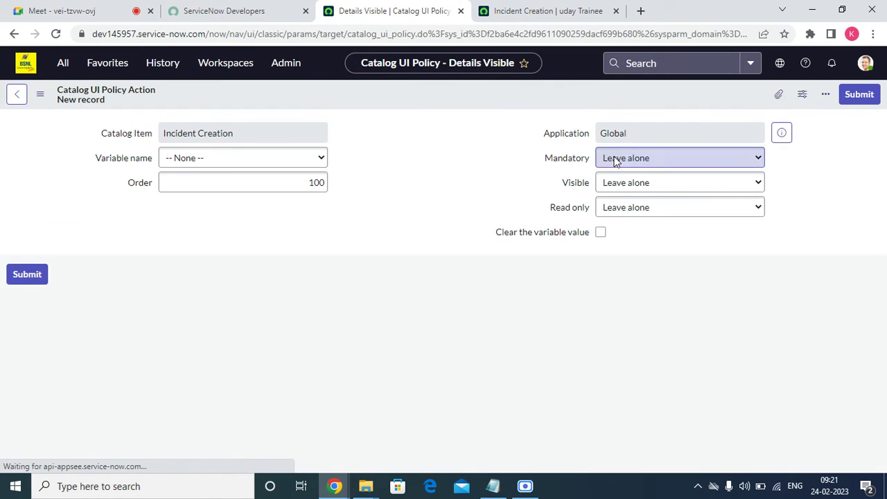
{"action": "left_click", "coordinate": [254, 198]}
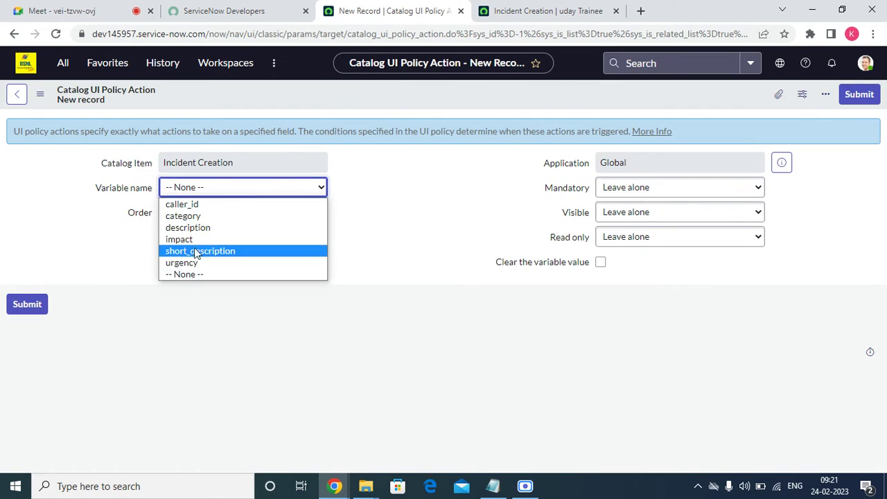
{"action": "left_click", "coordinate": [237, 262]}
{"action": "left_click", "coordinate": [621, 192]}
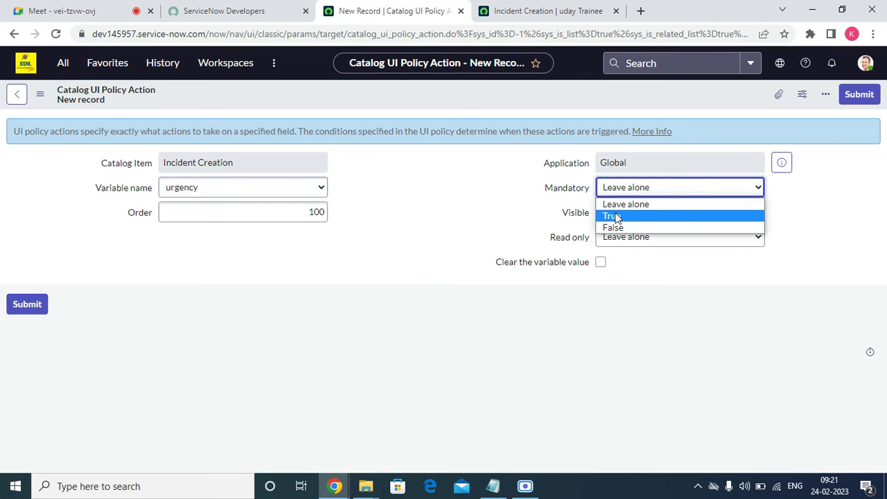
{"action": "left_click", "coordinate": [611, 216]}
{"action": "left_click", "coordinate": [610, 212]}
{"action": "left_click", "coordinate": [611, 241]}
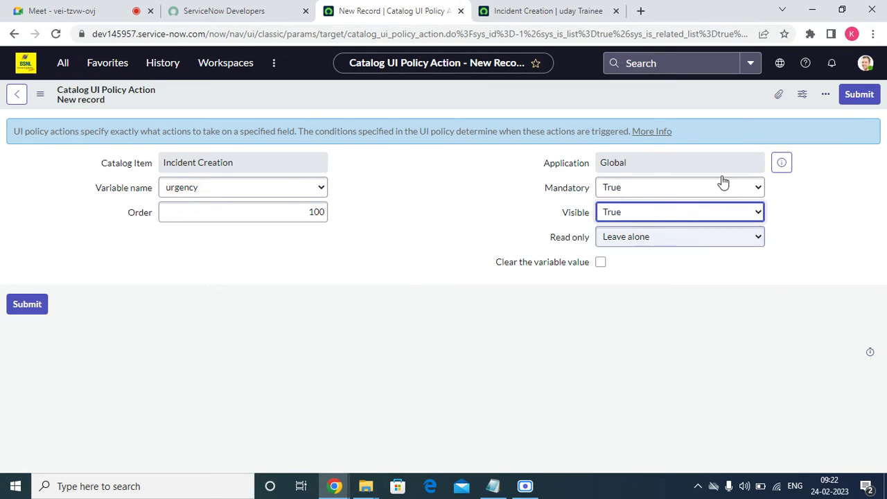
{"action": "left_click", "coordinate": [850, 109]}
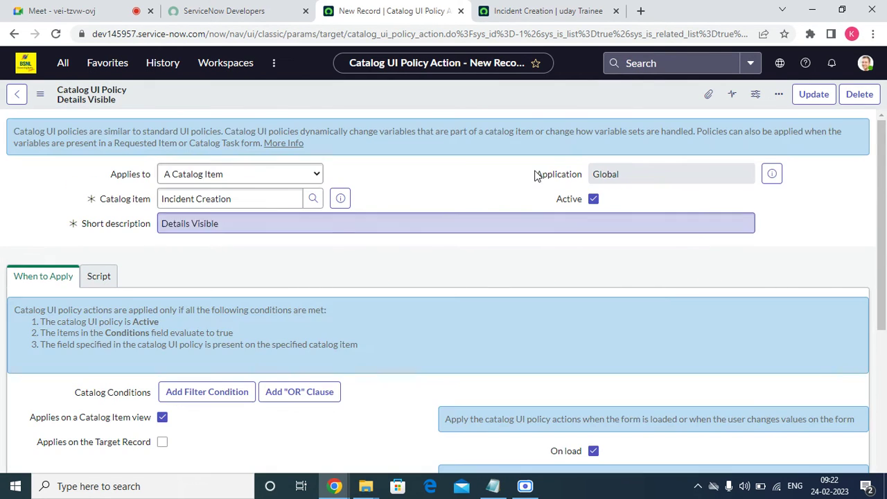
{"action": "scroll", "coordinate": [476, 331], "scroll_direction": "down", "scroll_amount": 5}
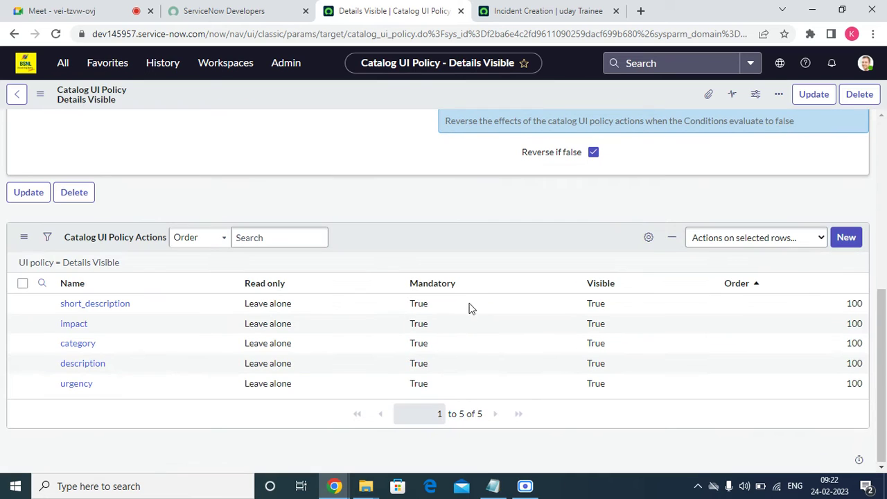
Review the Details Visible policy's conditions and actions, and reload the Incident Creation catalog form.
{"action": "scroll", "coordinate": [481, 279], "scroll_direction": "up", "scroll_amount": 1}
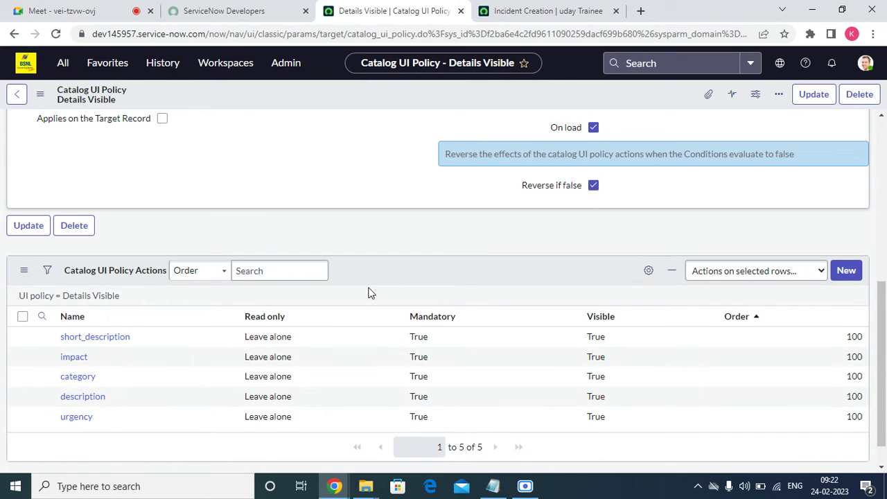
{"action": "scroll", "coordinate": [369, 293], "scroll_direction": "up", "scroll_amount": 10}
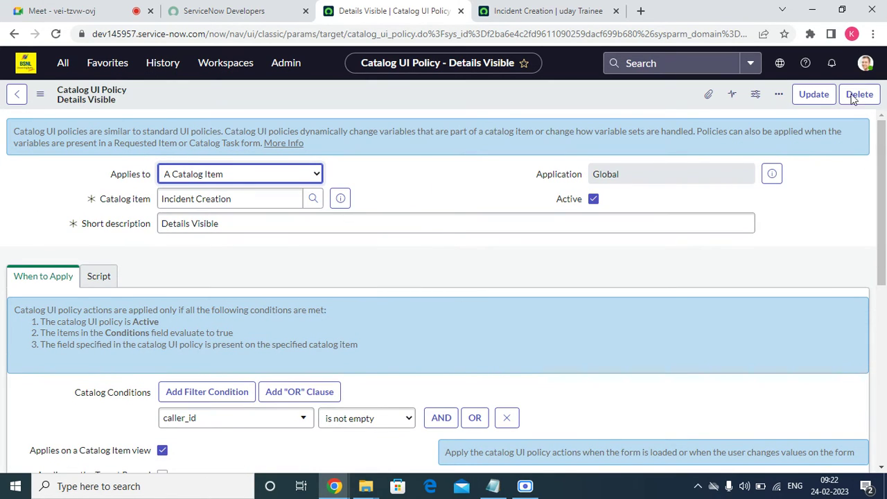
{"action": "left_click_drag", "start_coordinate": [882, 131], "coordinate": [882, 326]}
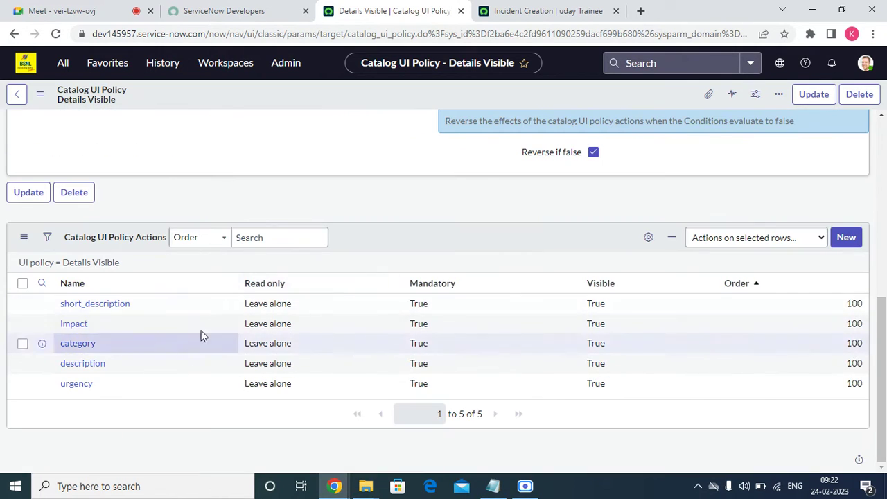
{"action": "left_click", "coordinate": [541, 7]}
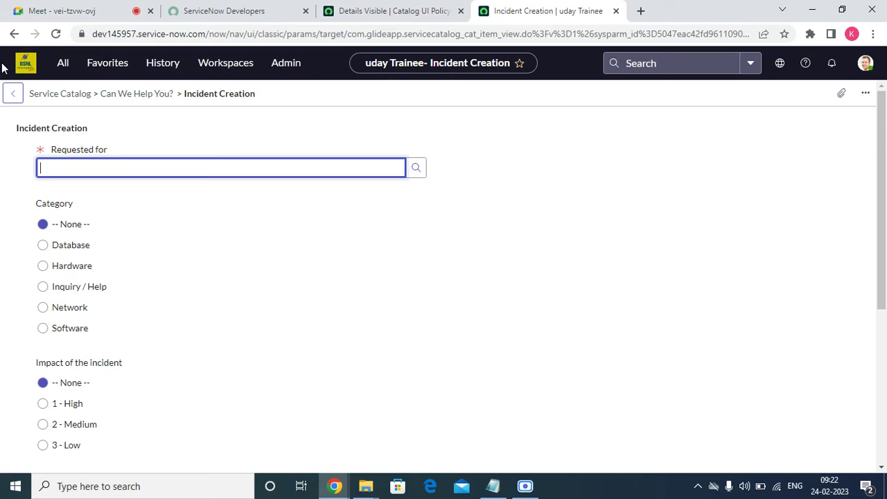
{"action": "left_click", "coordinate": [56, 33]}
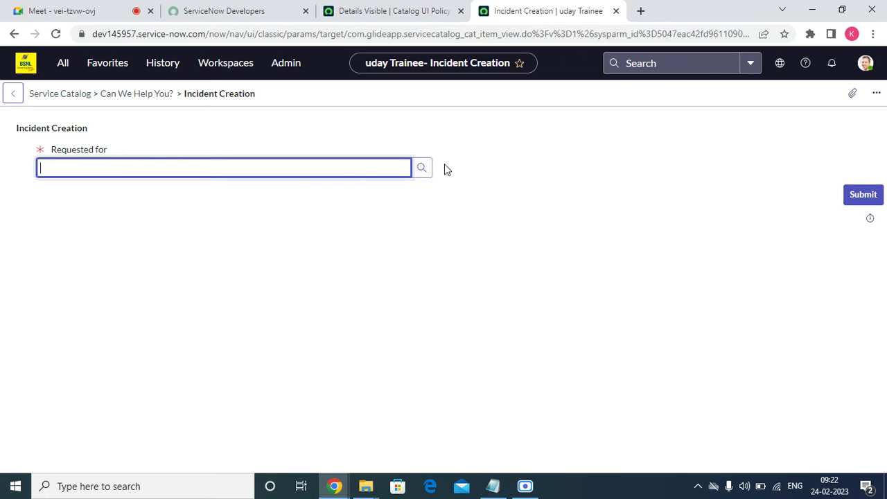
Test the policy's reversal by choosing the first listed user as Requested for and clearing the field again.
{"action": "left_click", "coordinate": [422, 168]}
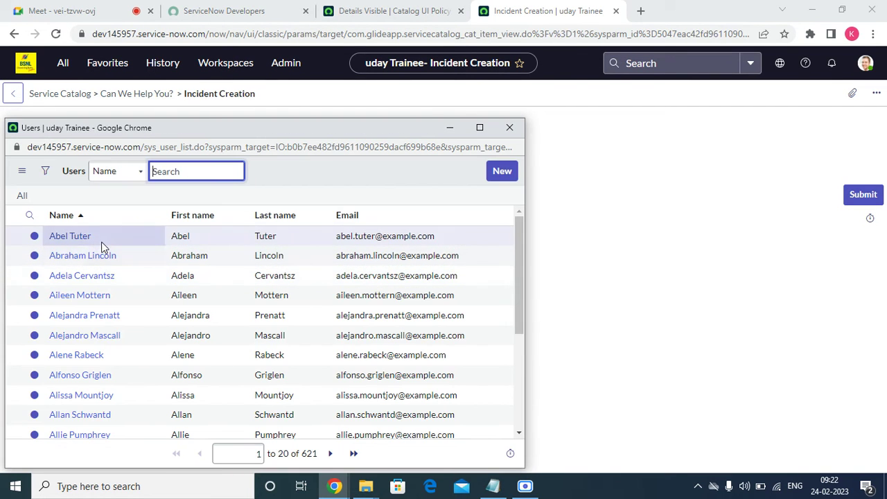
{"action": "left_click", "coordinate": [76, 237]}
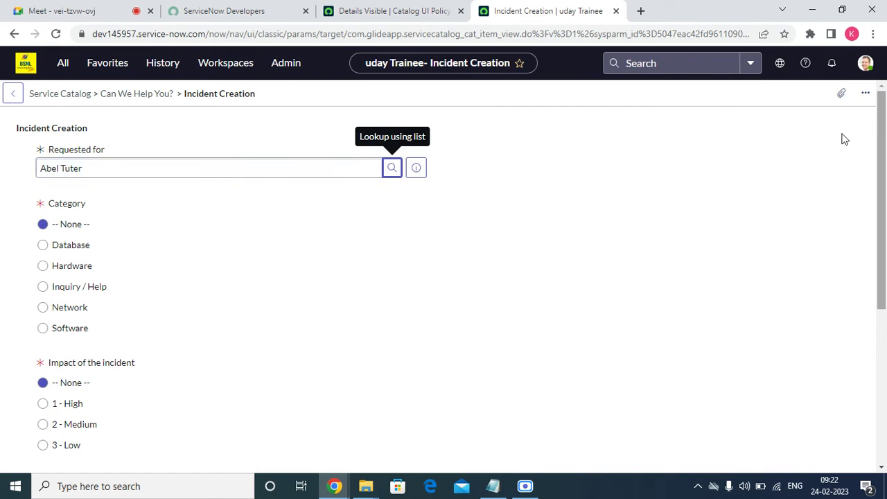
{"action": "left_click", "coordinate": [126, 168]}
{"action": "double_click", "coordinate": [125, 169]}
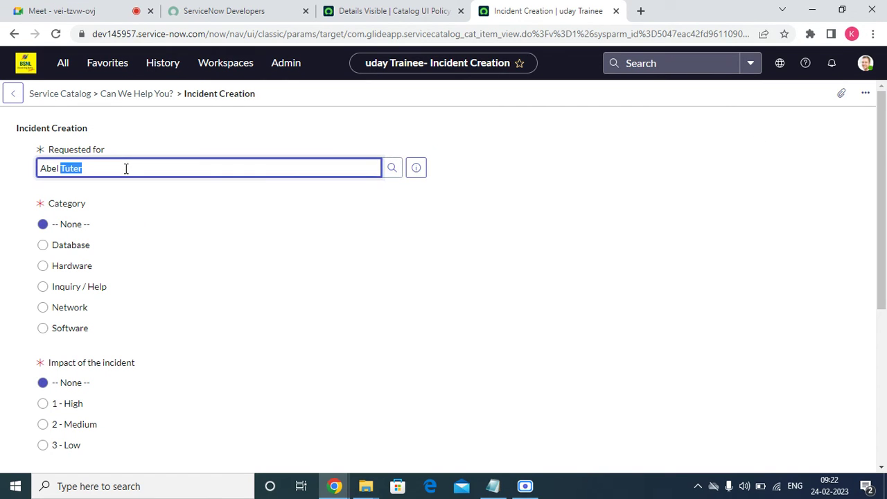
{"action": "key", "text": "BackSpace"}
{"action": "left_click", "coordinate": [163, 230]}
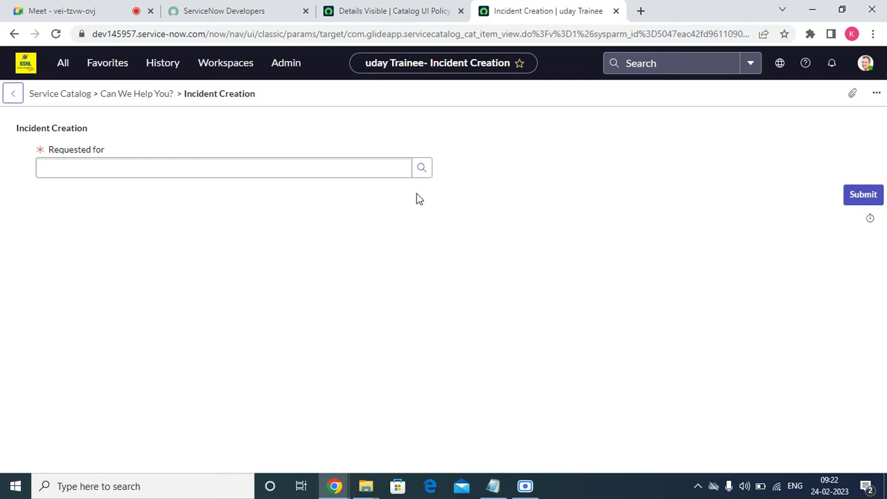
Choose a user from further down the user lookup list as the Requested for person.
{"action": "left_click", "coordinate": [422, 168]}
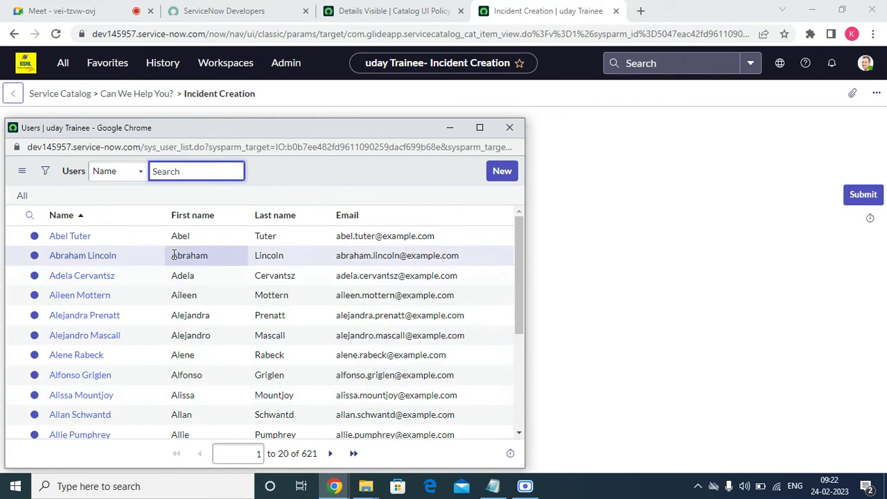
{"action": "scroll", "coordinate": [107, 342], "scroll_direction": "down", "scroll_amount": 3}
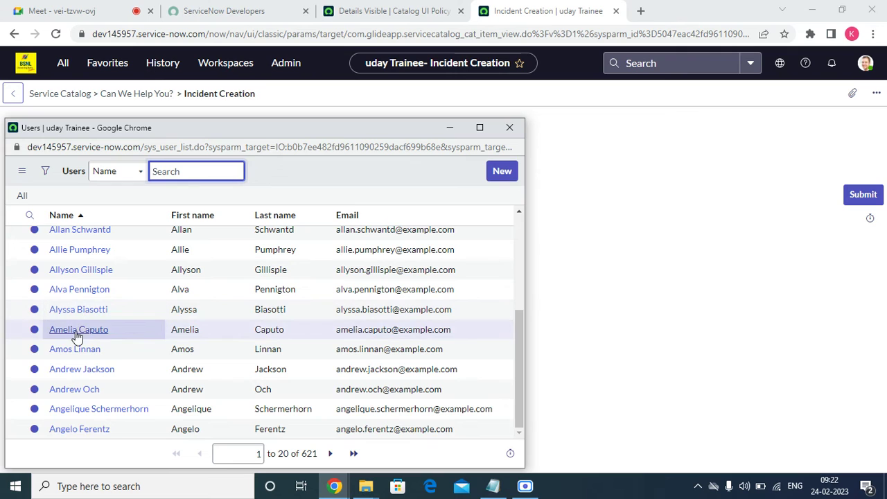
{"action": "left_click", "coordinate": [73, 349]}
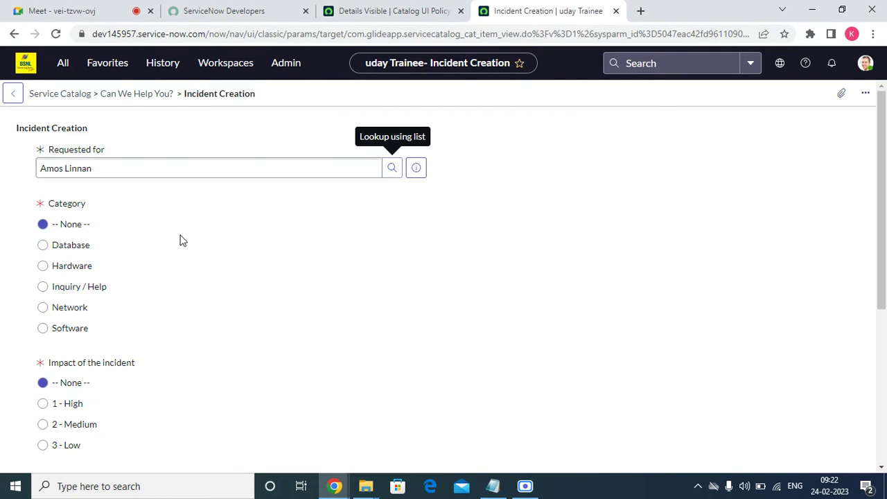
{"action": "scroll", "coordinate": [451, 303], "scroll_direction": "down", "scroll_amount": 4}
{"action": "scroll", "coordinate": [446, 298], "scroll_direction": "up", "scroll_amount": 4}
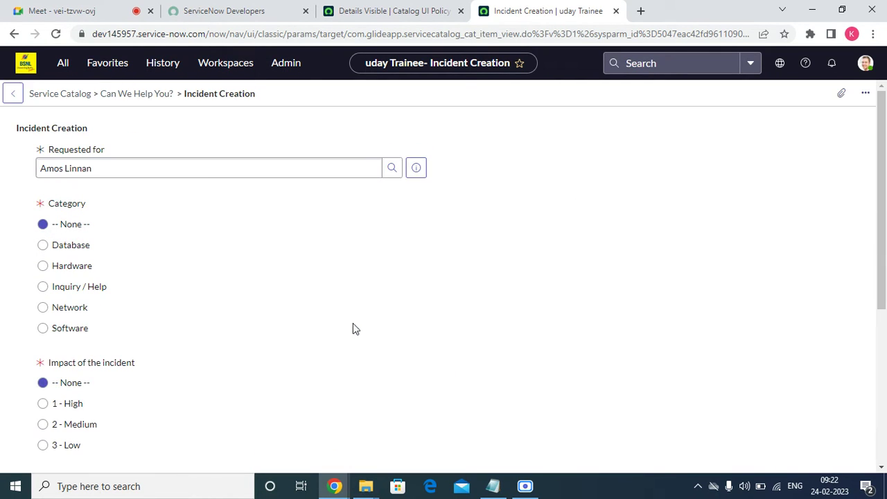
Set the incident's category to Software, and both its urgency and impact to 3 - Low.
{"action": "left_click", "coordinate": [66, 328]}
{"action": "scroll", "coordinate": [213, 323], "scroll_direction": "down", "scroll_amount": 4}
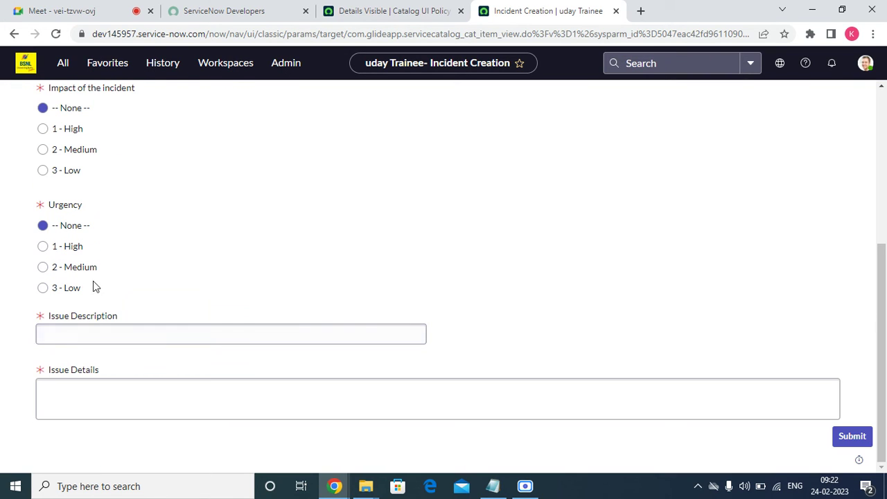
{"action": "left_click", "coordinate": [72, 288]}
{"action": "left_click", "coordinate": [68, 177]}
Enter "Test for record producer11" as both the issue description and the issue details, and submit the form.
{"action": "left_click", "coordinate": [66, 336]}
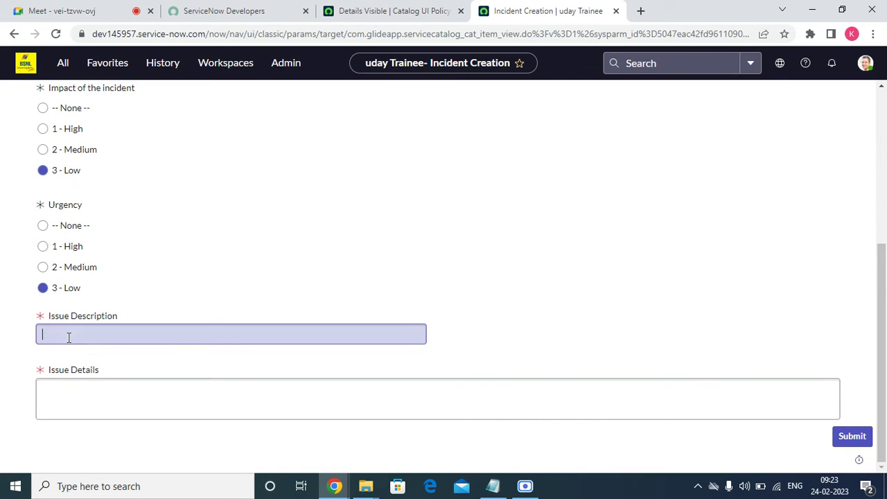
{"action": "right_click", "coordinate": [127, 334]}
{"action": "left_click", "coordinate": [134, 244]}
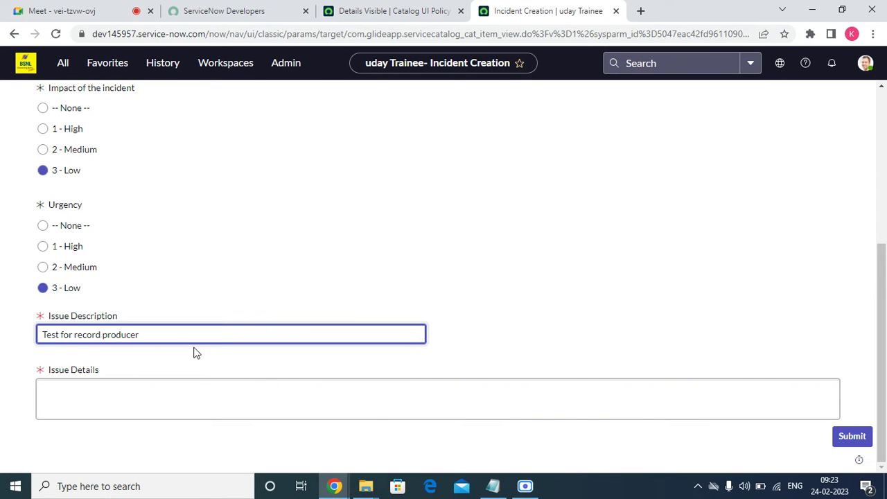
{"action": "type", "text": "11"}
{"action": "left_click", "coordinate": [113, 393]}
{"action": "right_click", "coordinate": [113, 393]}
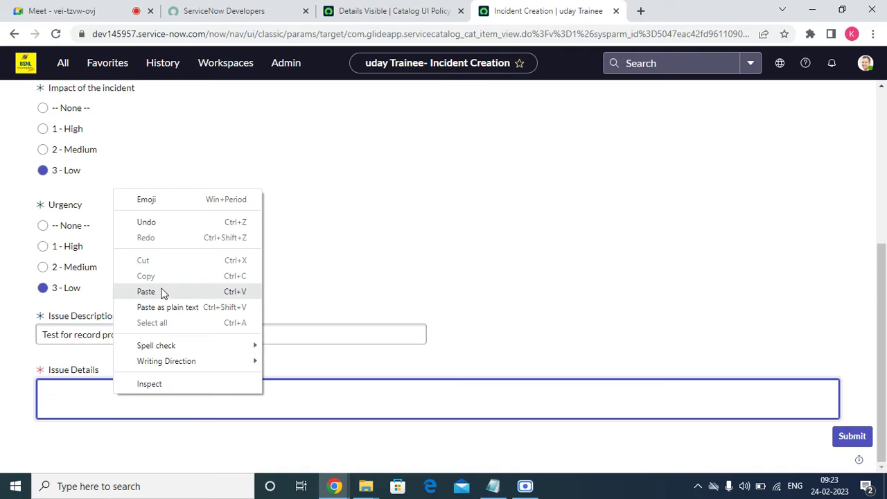
{"action": "left_click", "coordinate": [162, 294]}
{"action": "type", "text": "11"}
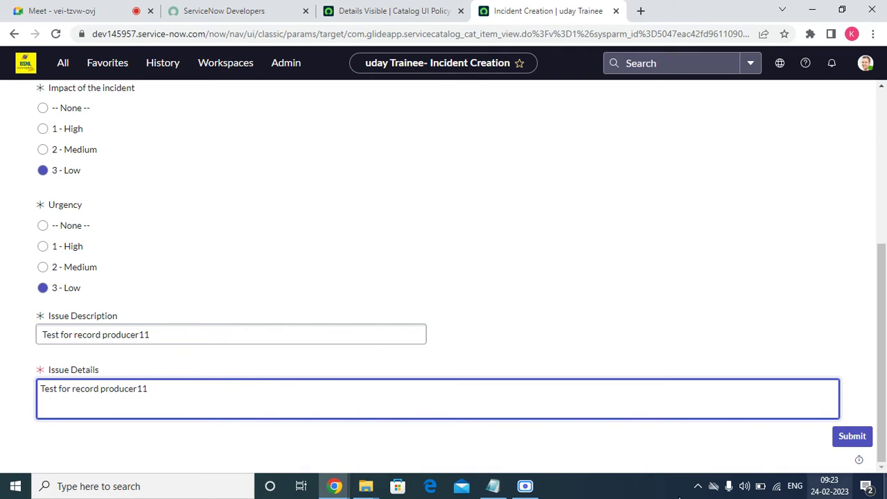
{"action": "left_click", "coordinate": [846, 437]}
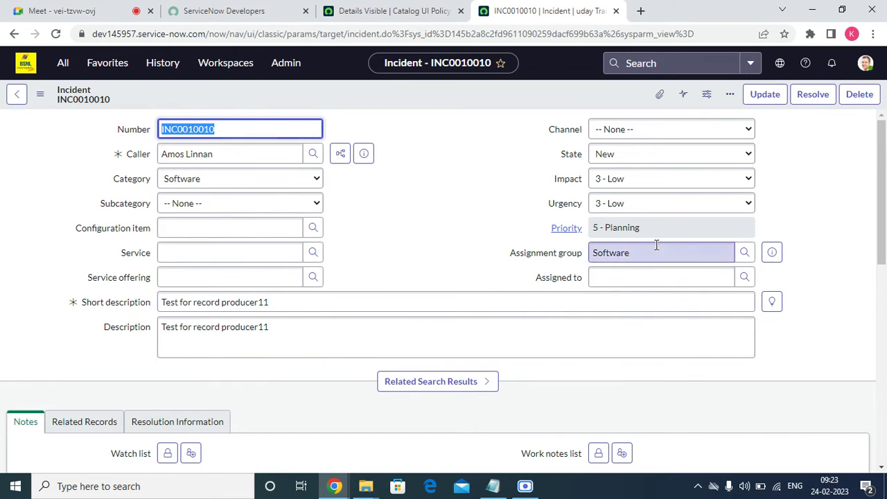
{"action": "left_click", "coordinate": [520, 255]}
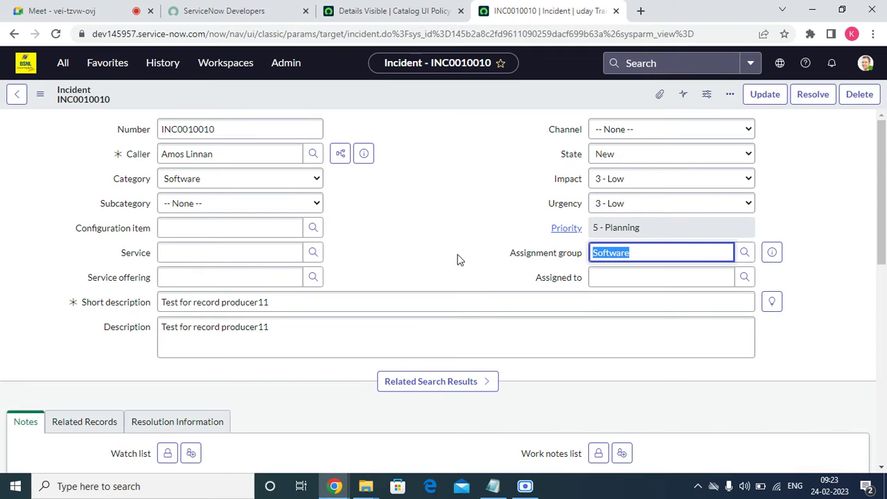
Open the Incident Creation record producer through the catalog item reference of the Details Visible policy.
{"action": "left_click", "coordinate": [378, 11]}
{"action": "scroll", "coordinate": [355, 314], "scroll_direction": "up", "scroll_amount": 10}
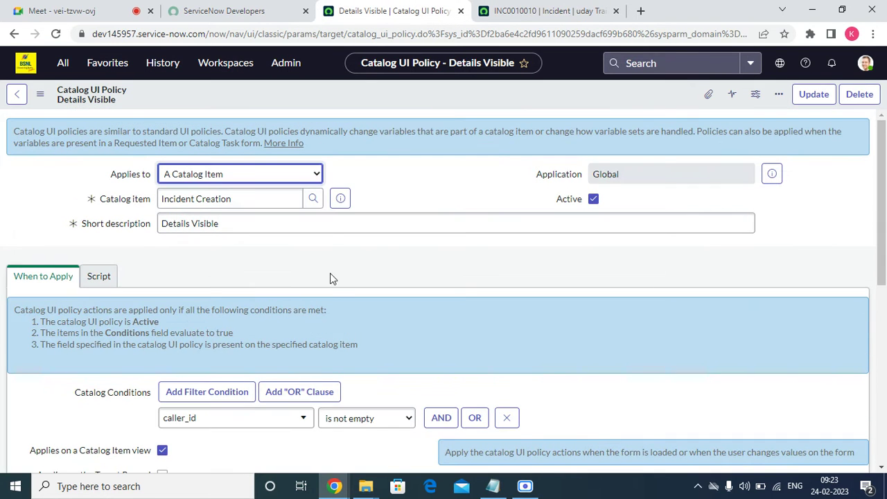
{"action": "left_click", "coordinate": [340, 199]}
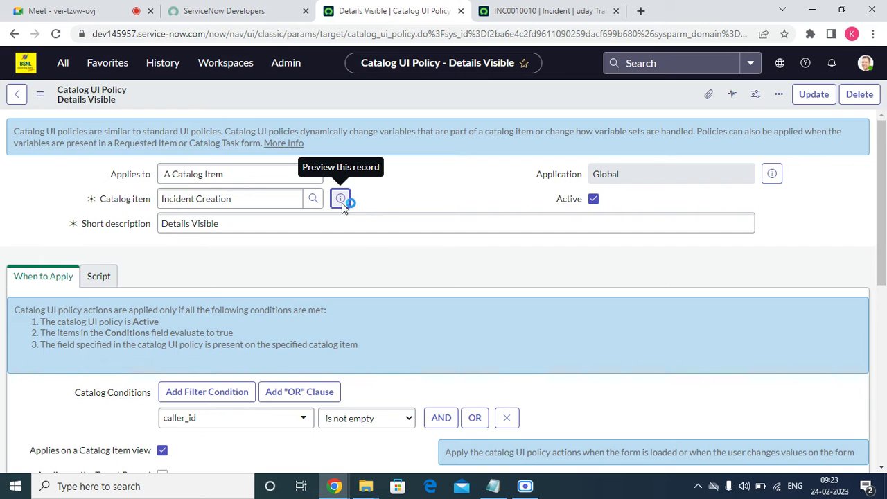
{"action": "left_click", "coordinate": [572, 12]}
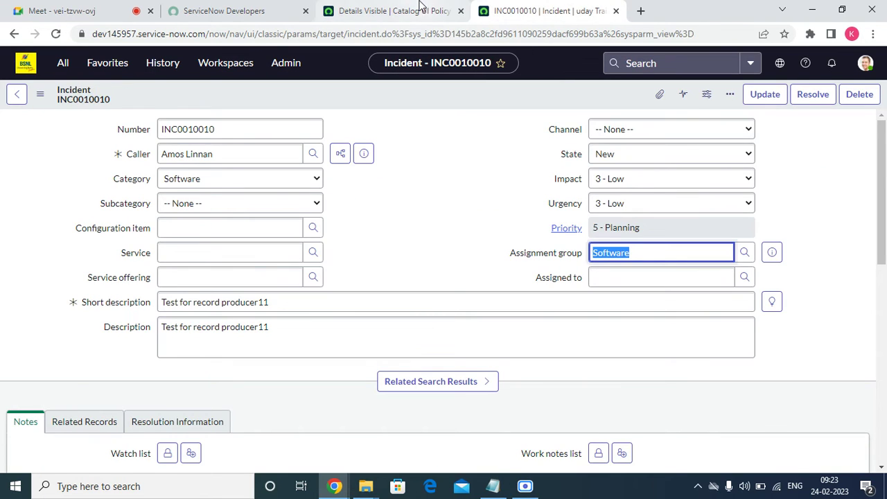
{"action": "left_click", "coordinate": [420, 6]}
{"action": "left_click", "coordinate": [340, 200]}
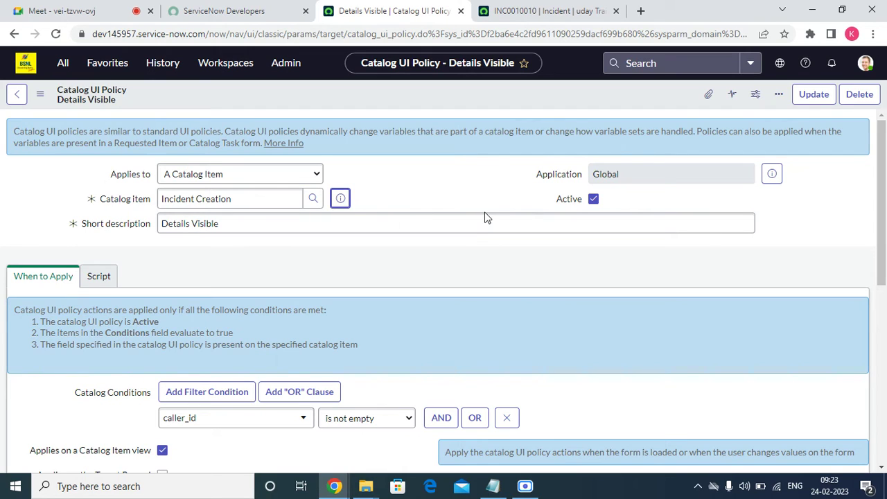
{"action": "left_click", "coordinate": [342, 200]}
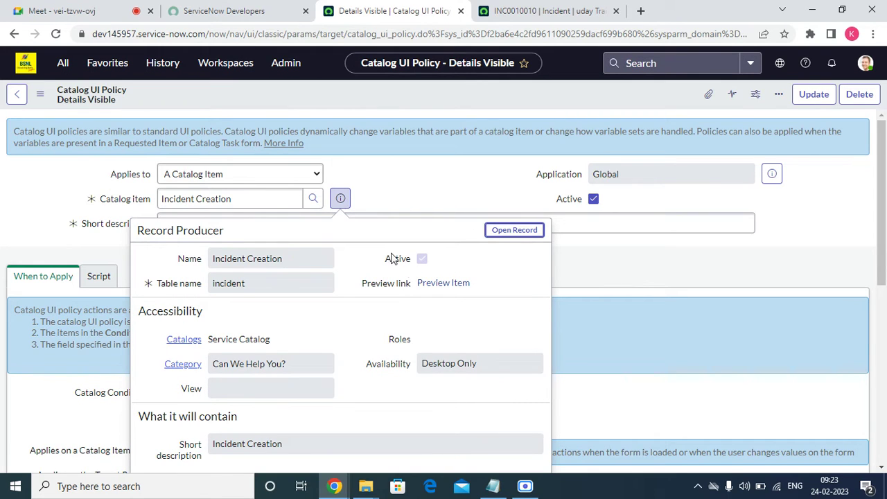
{"action": "left_click", "coordinate": [513, 233]}
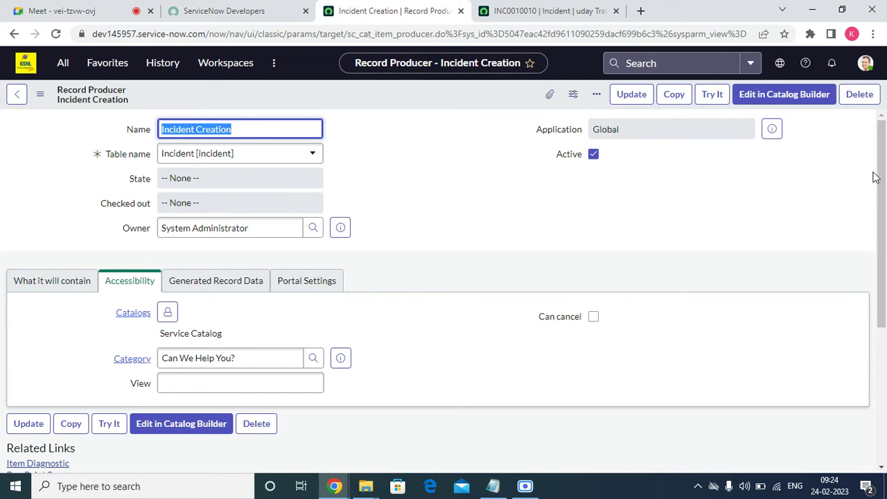
Set the record producer's Redirect to option to Catalog homepage and save the record.
{"action": "scroll", "coordinate": [882, 169], "scroll_direction": "down", "scroll_amount": 1}
{"action": "left_click", "coordinate": [30, 178]}
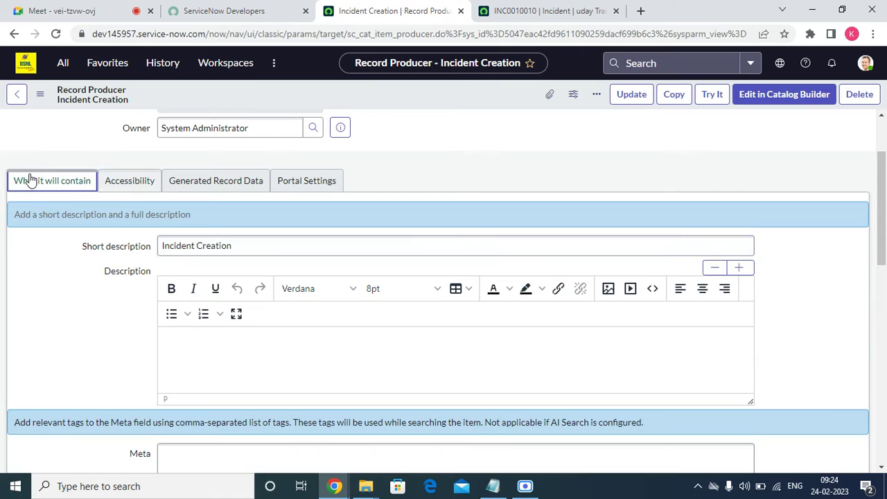
{"action": "left_click", "coordinate": [253, 363]}
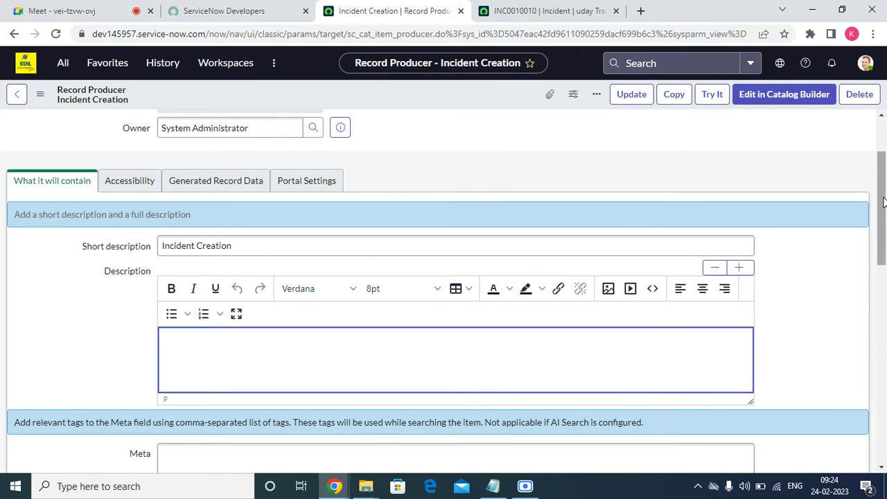
{"action": "left_click_drag", "start_coordinate": [882, 186], "coordinate": [886, 305]}
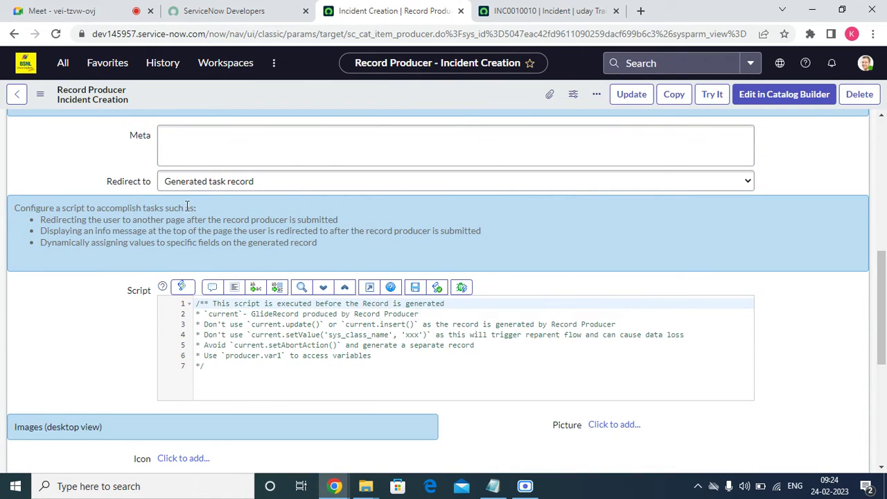
{"action": "triple_click", "coordinate": [131, 189]}
{"action": "left_click", "coordinate": [132, 188]}
{"action": "triple_click", "coordinate": [141, 192]}
{"action": "left_click", "coordinate": [225, 186]}
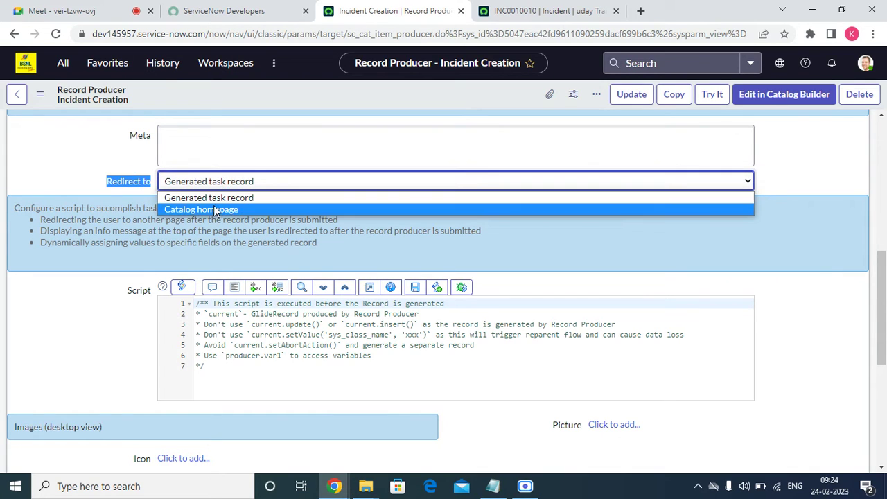
{"action": "left_click", "coordinate": [218, 209]}
{"action": "right_click", "coordinate": [332, 99]}
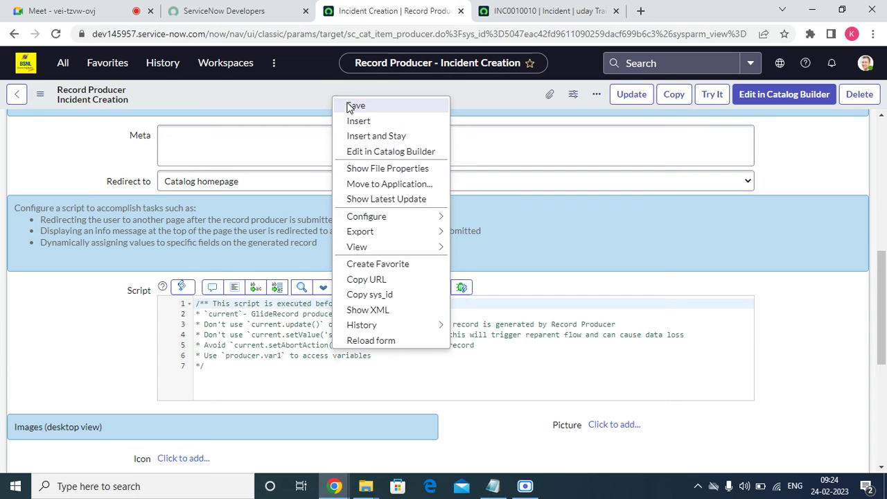
{"action": "left_click", "coordinate": [356, 105]}
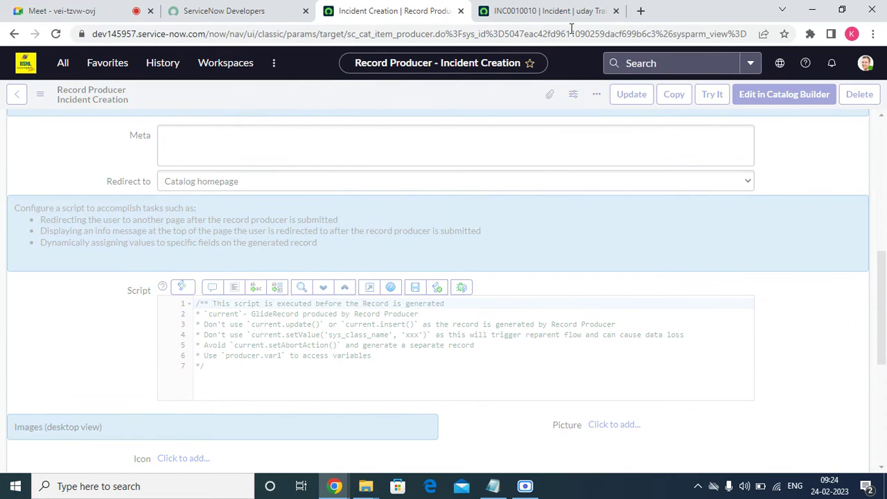
Close the submitted incident's page and duplicate the Incident Creation record producer page in the browser.
{"action": "left_click", "coordinate": [587, 19]}
{"action": "left_click", "coordinate": [615, 11]}
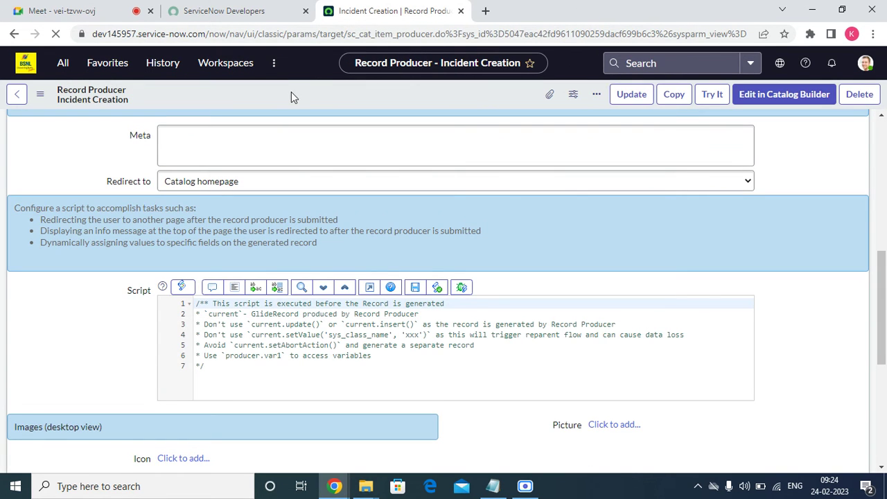
{"action": "right_click", "coordinate": [403, 6]}
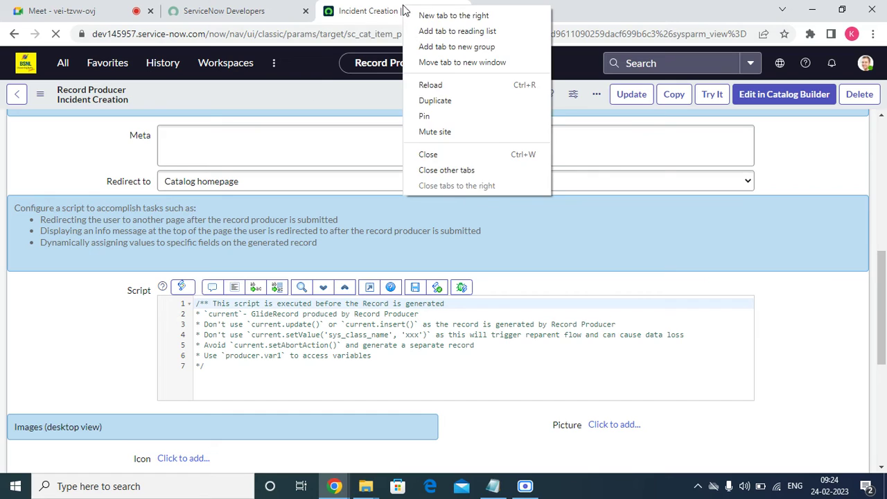
{"action": "left_click", "coordinate": [447, 103]}
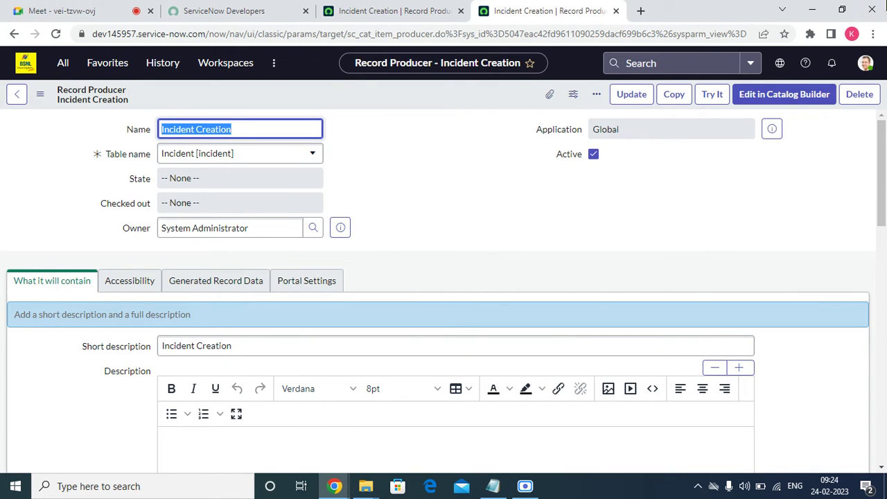
Try out the Incident Creation record producer, choosing a user for Requested for and Network as the category.
{"action": "left_click", "coordinate": [712, 94]}
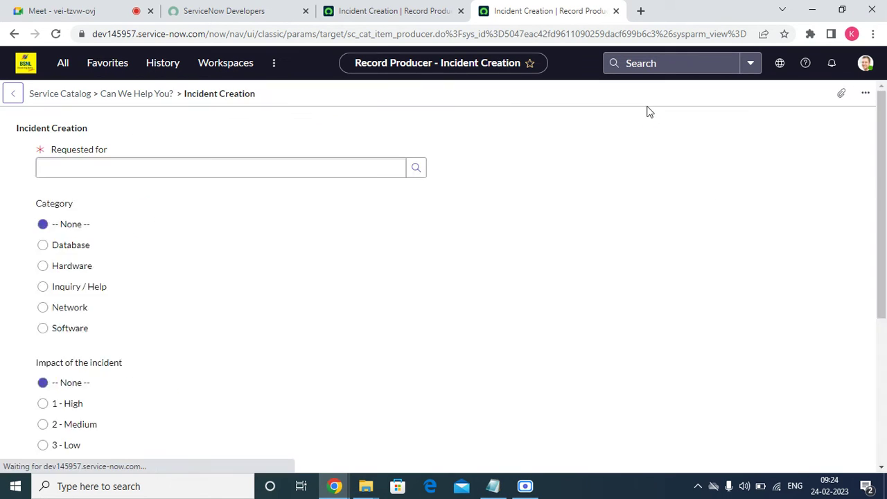
{"action": "left_click", "coordinate": [420, 169]}
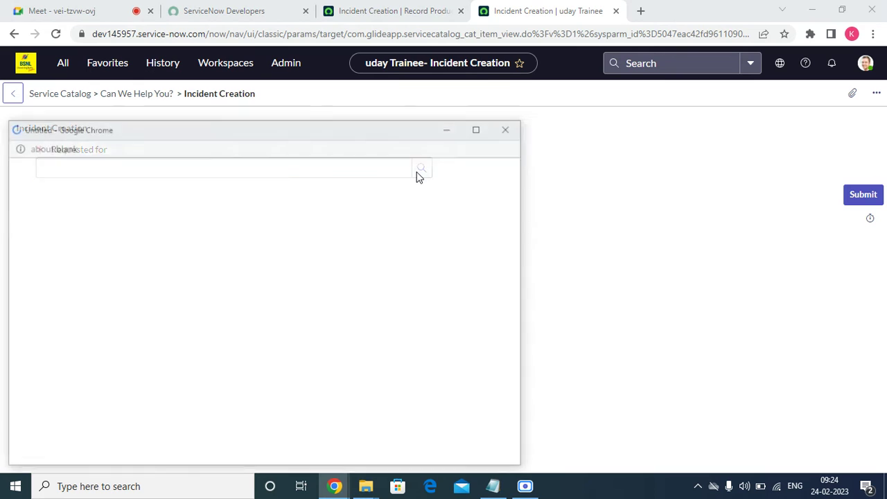
{"action": "scroll", "coordinate": [115, 339], "scroll_direction": "down", "scroll_amount": 4}
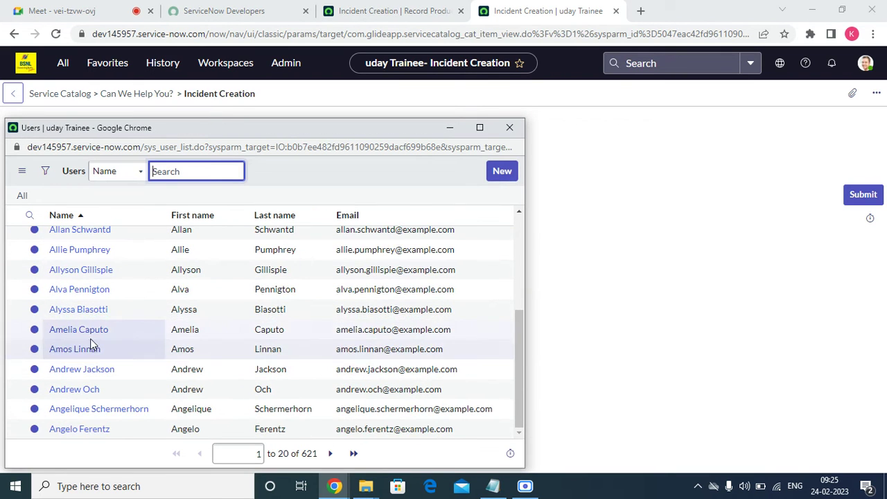
{"action": "left_click", "coordinate": [82, 369]}
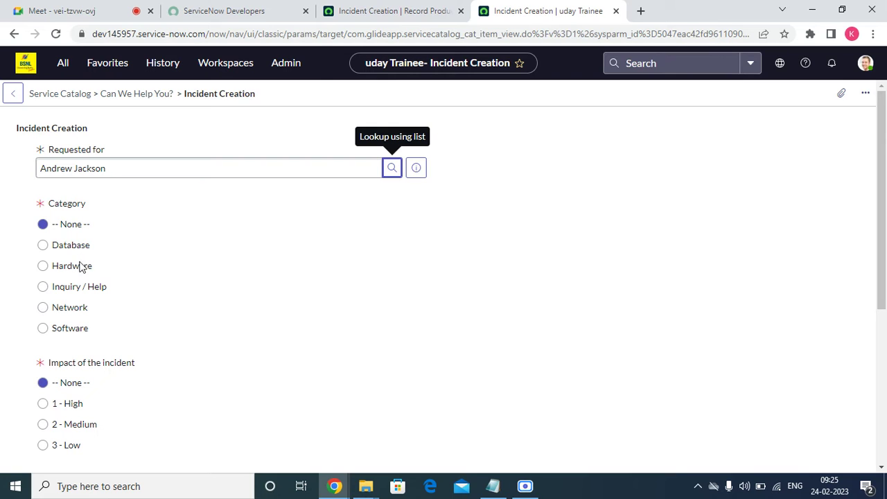
{"action": "left_click", "coordinate": [66, 316]}
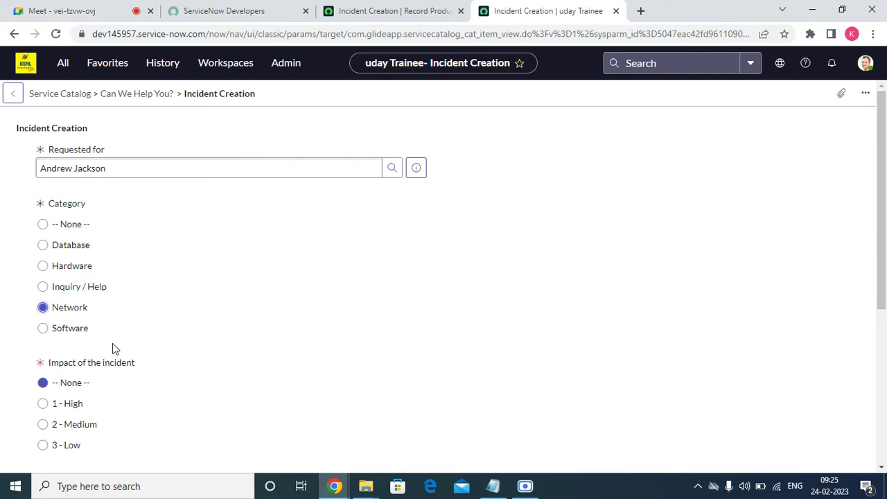
Set the urgency to 1 - High and enter "Test for record producer44" as both the issue description and the issue details.
{"action": "scroll", "coordinate": [113, 347], "scroll_direction": "down", "scroll_amount": 4}
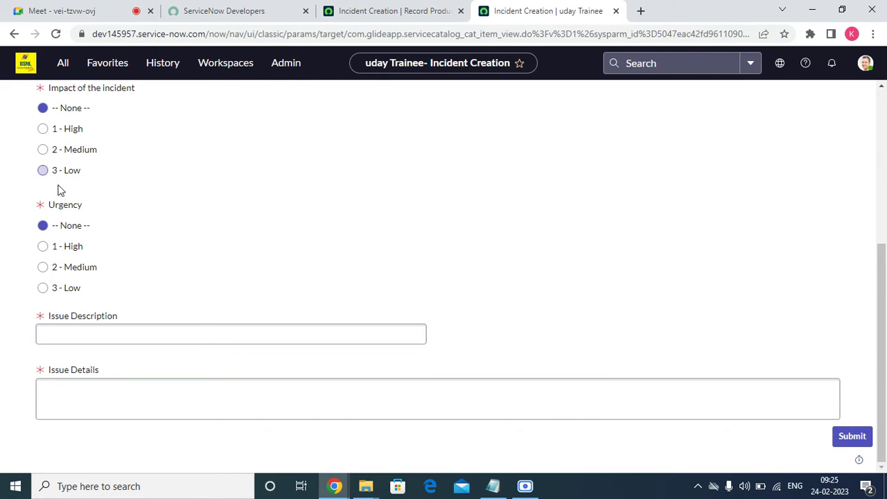
{"action": "left_click", "coordinate": [63, 250]}
{"action": "left_click", "coordinate": [64, 330]}
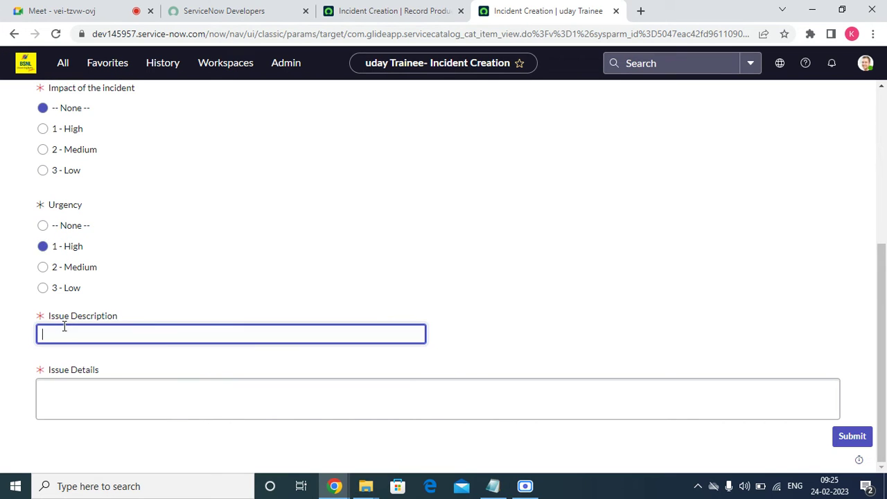
{"action": "right_click", "coordinate": [74, 326]}
{"action": "left_click", "coordinate": [124, 225]}
{"action": "type", "text": "44"}
{"action": "right_click", "coordinate": [114, 388]}
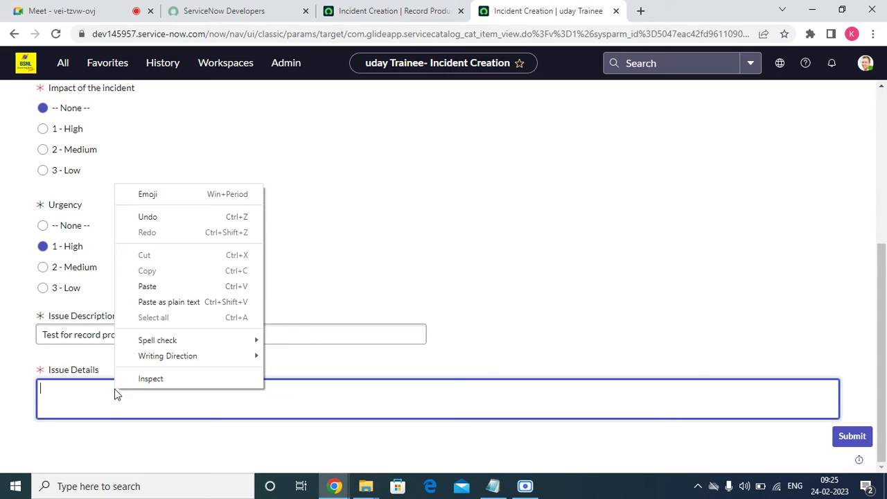
{"action": "left_click", "coordinate": [162, 289]}
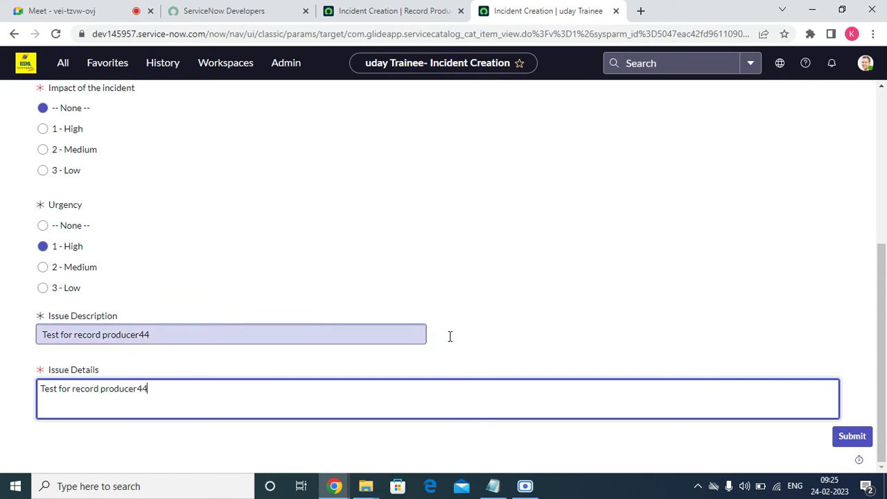
Set the impact of the incident to 1 - High and submit the form.
{"action": "left_click", "coordinate": [842, 441]}
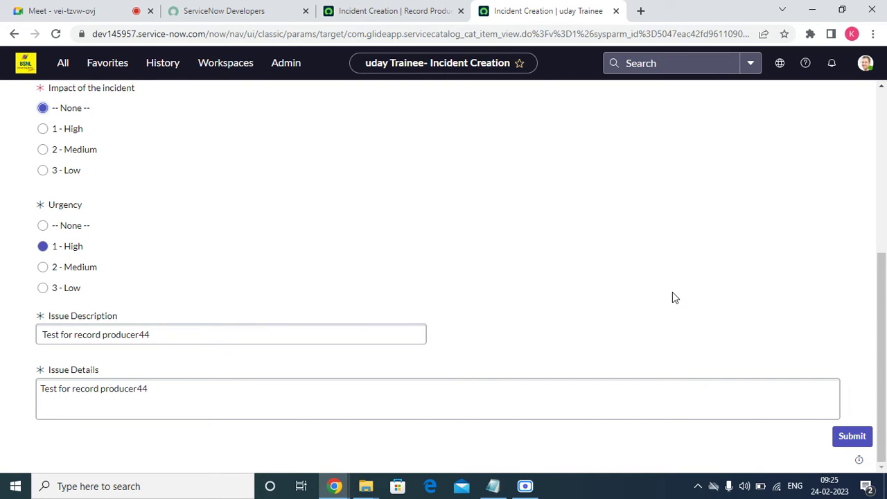
{"action": "left_click", "coordinate": [842, 442]}
{"action": "left_click", "coordinate": [62, 128]}
{"action": "scroll", "coordinate": [669, 312], "scroll_direction": "down", "scroll_amount": 5}
{"action": "left_click", "coordinate": [850, 436]}
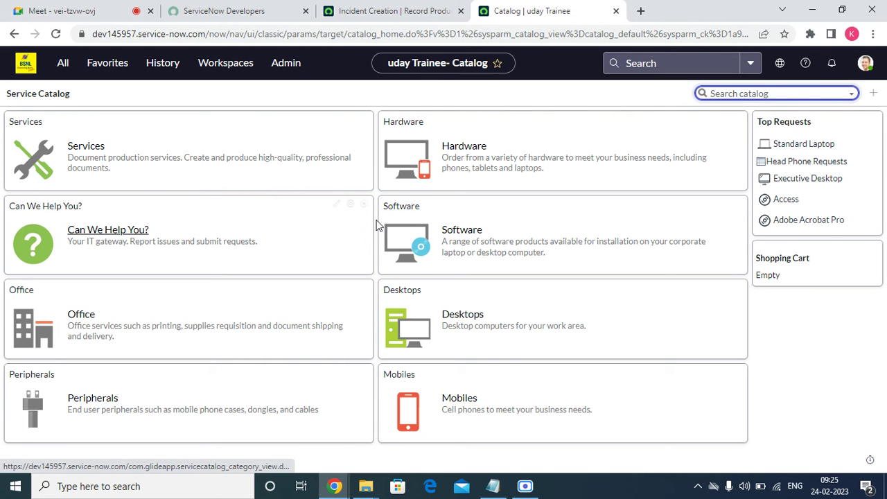
Set the Incident Creation record producer's Redirect to option to Generated task record and save the record.
{"action": "left_click", "coordinate": [402, 15]}
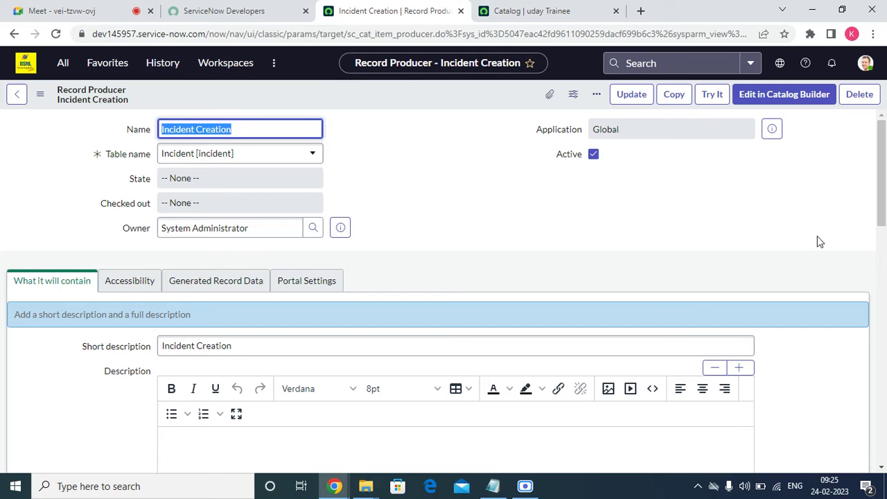
{"action": "left_click_drag", "start_coordinate": [883, 197], "coordinate": [883, 315]}
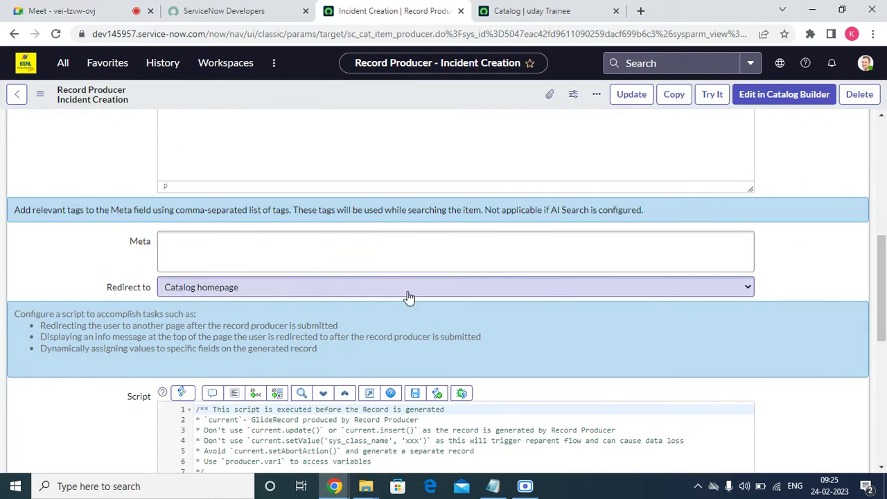
{"action": "left_click", "coordinate": [261, 292]}
{"action": "left_click", "coordinate": [258, 303]}
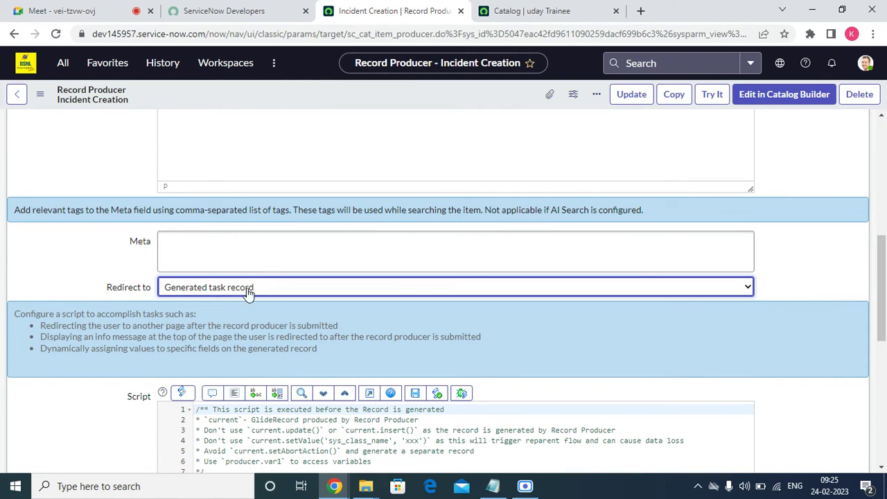
{"action": "right_click", "coordinate": [322, 97]}
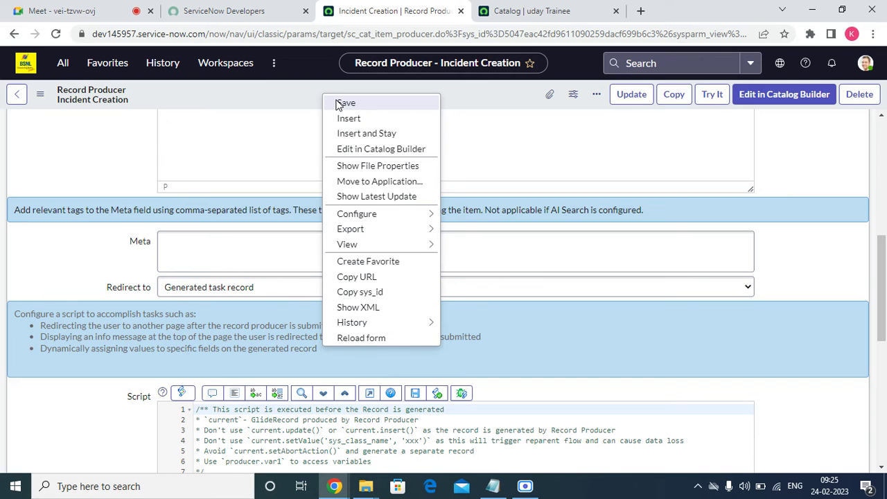
{"action": "left_click", "coordinate": [344, 103]}
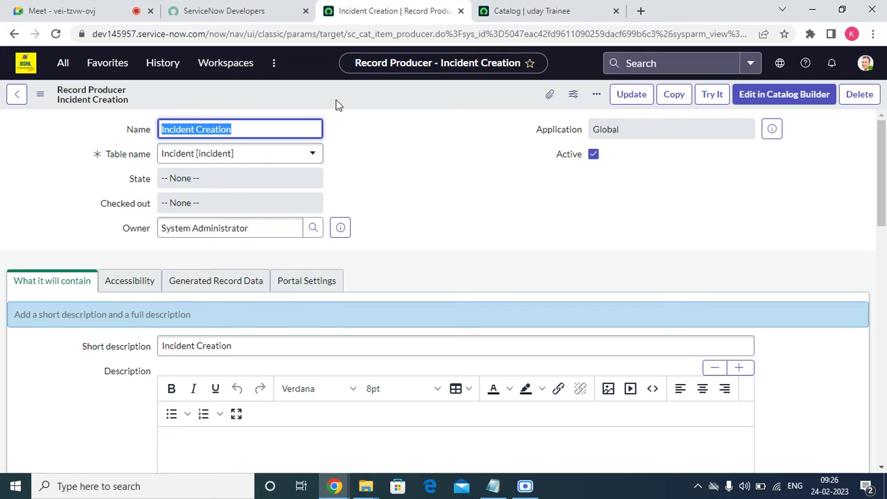
Review the record producer's accessibility settings and its generated record data settings.
{"action": "left_click", "coordinate": [133, 286]}
{"action": "left_click", "coordinate": [242, 385]}
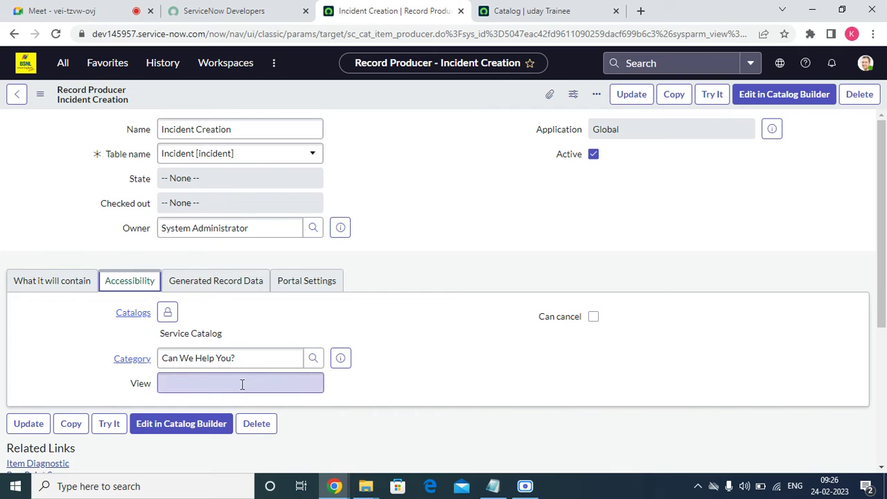
{"action": "left_click", "coordinate": [216, 281]}
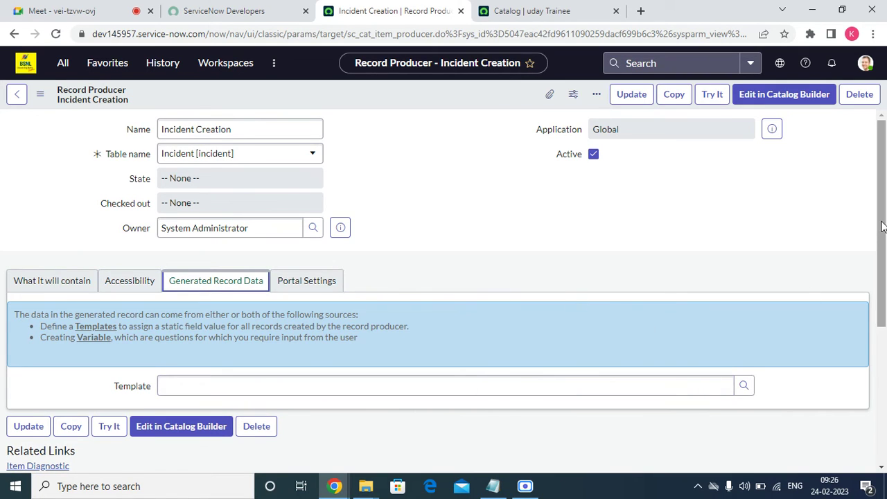
{"action": "scroll", "coordinate": [883, 227], "scroll_direction": "down", "scroll_amount": 1}
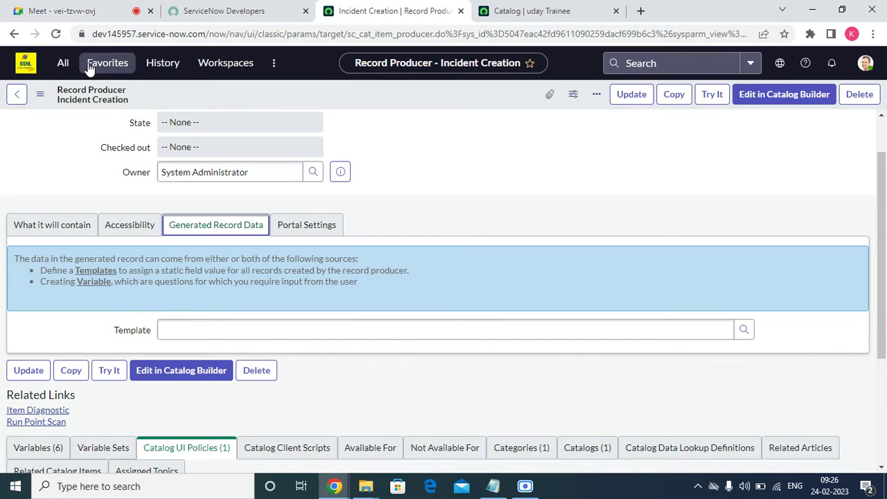
Close the catalog homepage in the browser and open the list of open incidents, filtering the navigator by "inci".
{"action": "left_click", "coordinate": [521, 9]}
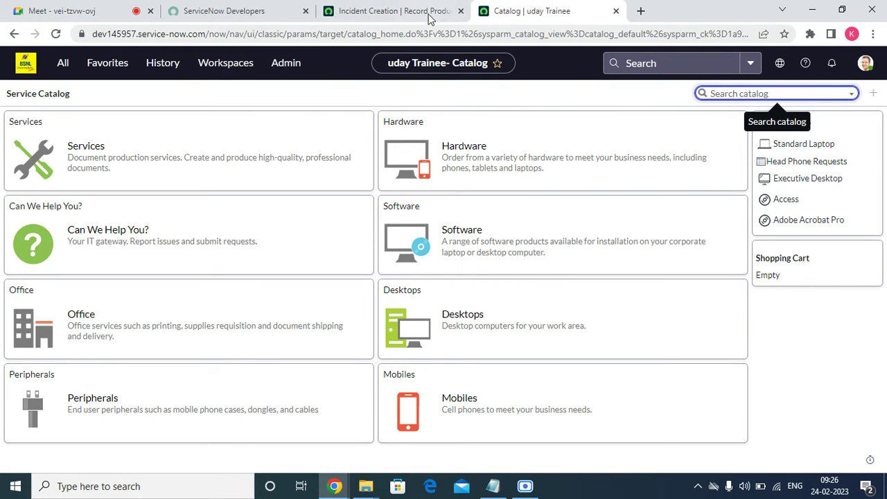
{"action": "left_click", "coordinate": [615, 11]}
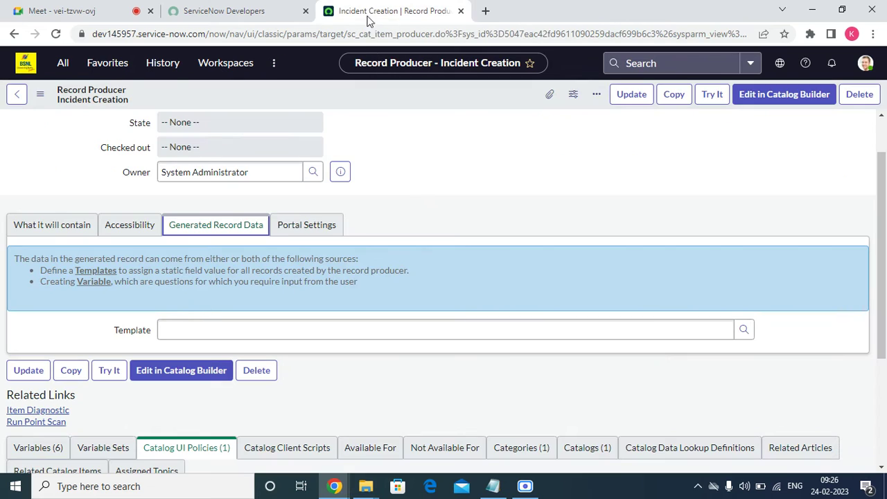
{"action": "left_click", "coordinate": [62, 64]}
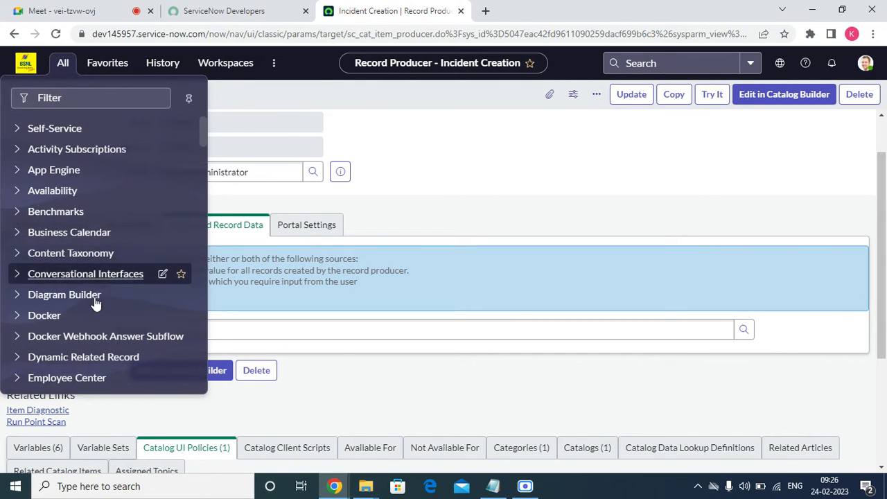
{"action": "scroll", "coordinate": [83, 278], "scroll_direction": "down", "scroll_amount": 20}
{"action": "left_click", "coordinate": [61, 103]}
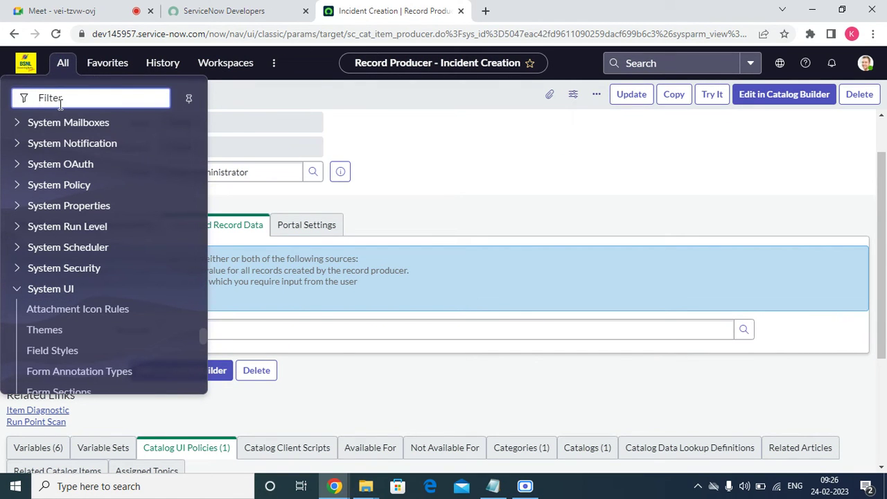
{"action": "type", "text": "inci"}
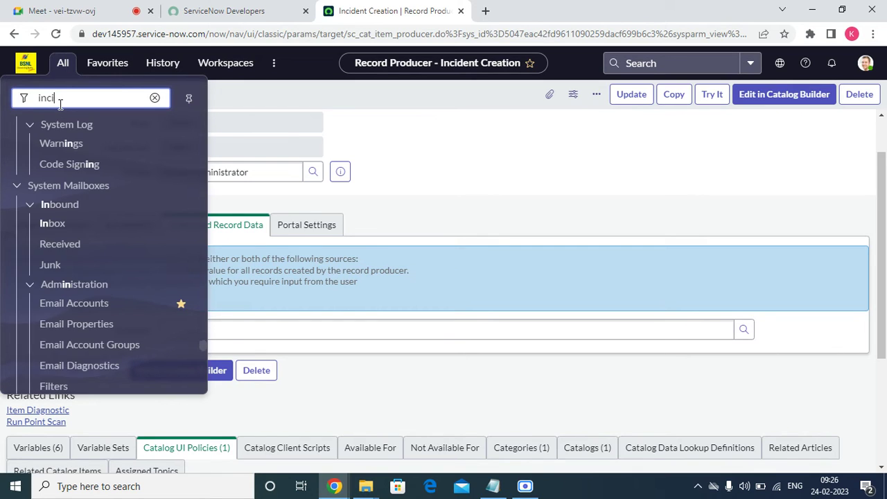
{"action": "type", "text": "e"}
{"action": "key", "text": "BackSpace"}
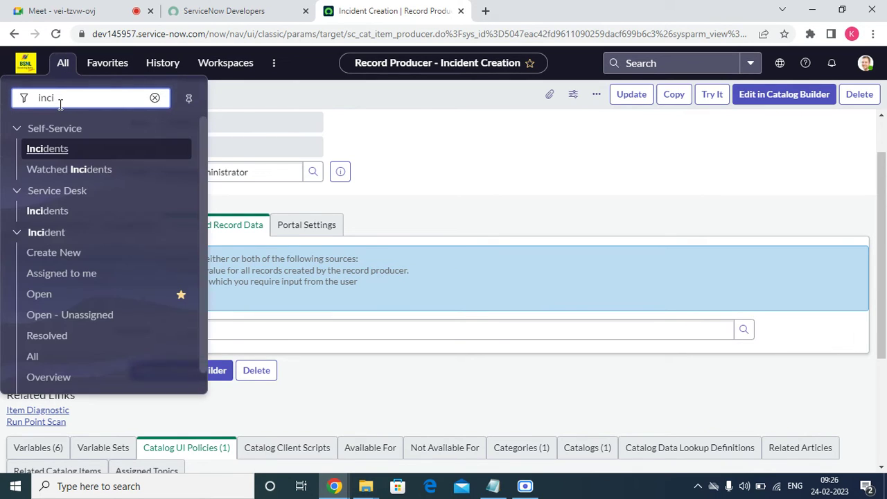
{"action": "left_click", "coordinate": [45, 294]}
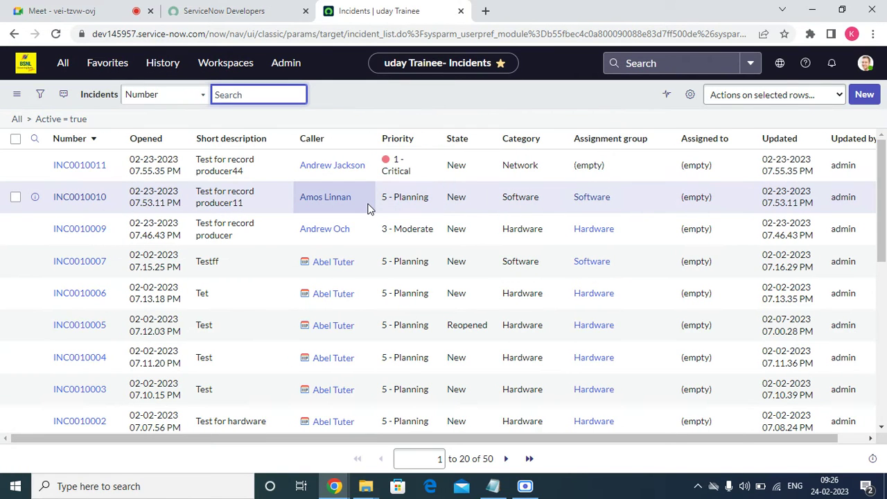
Open the incident described as "Test for record producer44" and review its field values and activities.
{"action": "left_click", "coordinate": [88, 168]}
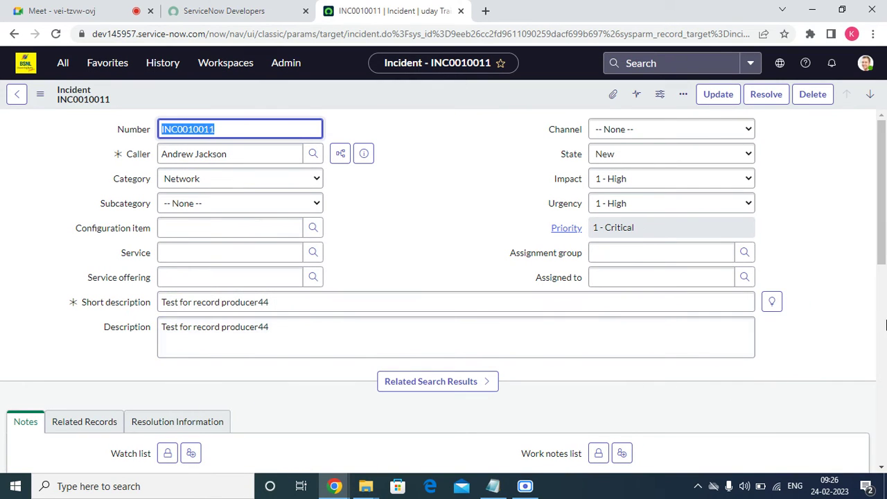
{"action": "left_click_drag", "start_coordinate": [880, 212], "coordinate": [879, 303]}
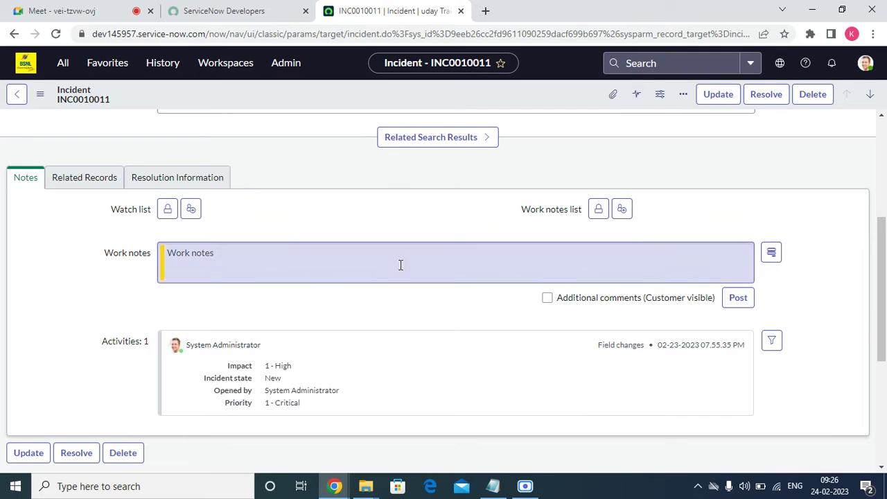
{"action": "scroll", "coordinate": [400, 265], "scroll_direction": "up", "scroll_amount": 4}
Open the form layout configuration for the Incident form from this incident.
{"action": "right_click", "coordinate": [329, 104]}
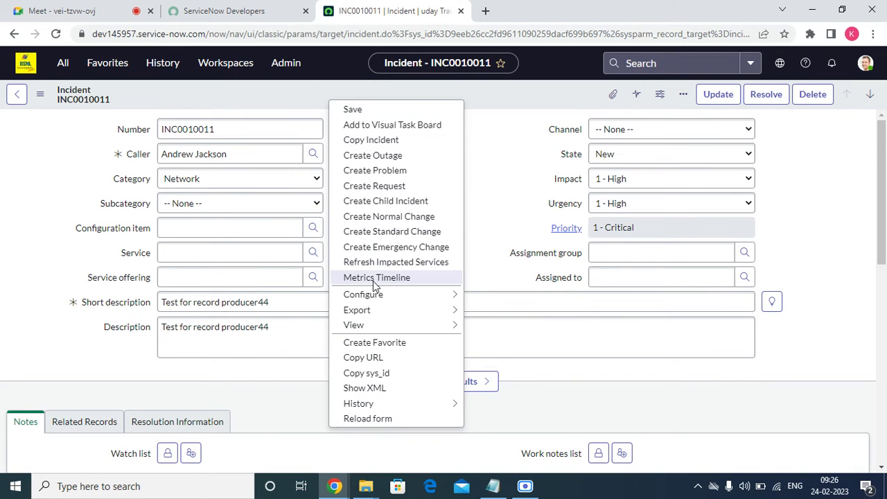
{"action": "mouse_move", "coordinate": [378, 294]}
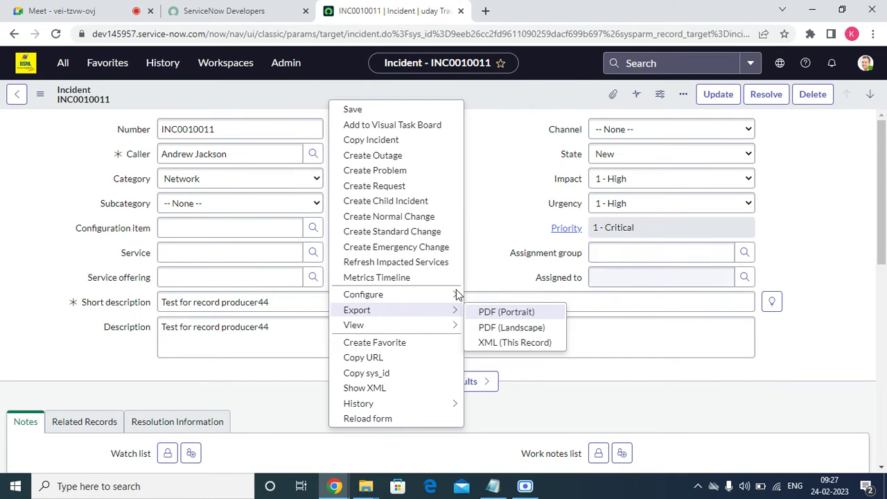
{"action": "scroll", "coordinate": [523, 179], "scroll_direction": "down", "scroll_amount": 1}
{"action": "left_click", "coordinate": [508, 113]}
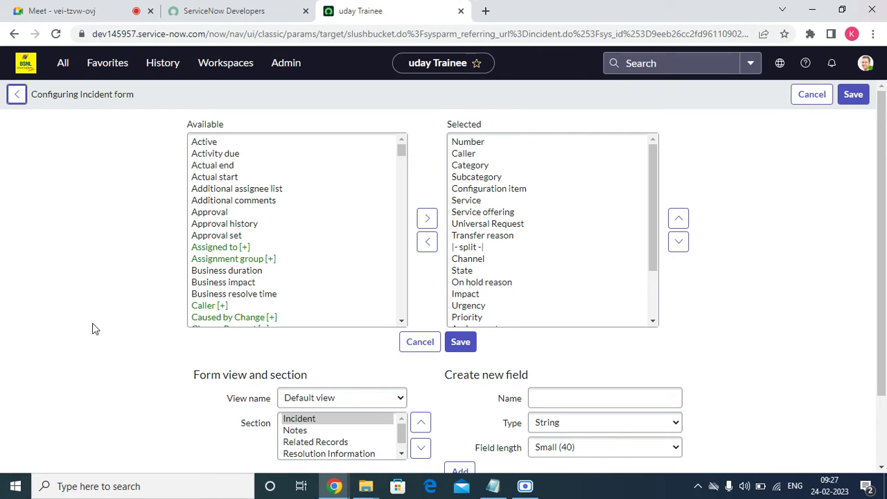
Look through the available fields and related lists of the Incident section for a variable editor entry.
{"action": "scroll", "coordinate": [298, 243], "scroll_direction": "down", "scroll_amount": 15}
{"action": "scroll", "coordinate": [291, 259], "scroll_direction": "up", "scroll_amount": 2}
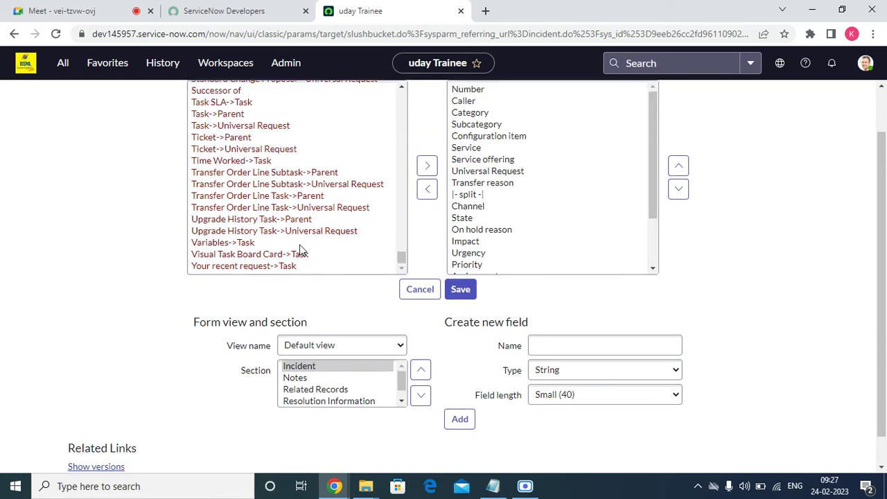
{"action": "scroll", "coordinate": [297, 255], "scroll_direction": "up", "scroll_amount": 15}
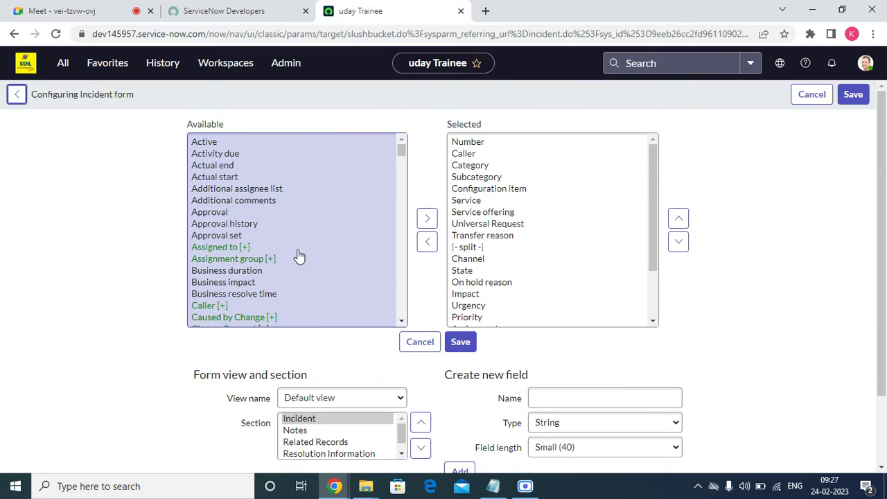
{"action": "left_click", "coordinate": [254, 226]}
{"action": "key", "text": "End"}
{"action": "key", "text": "Up"}
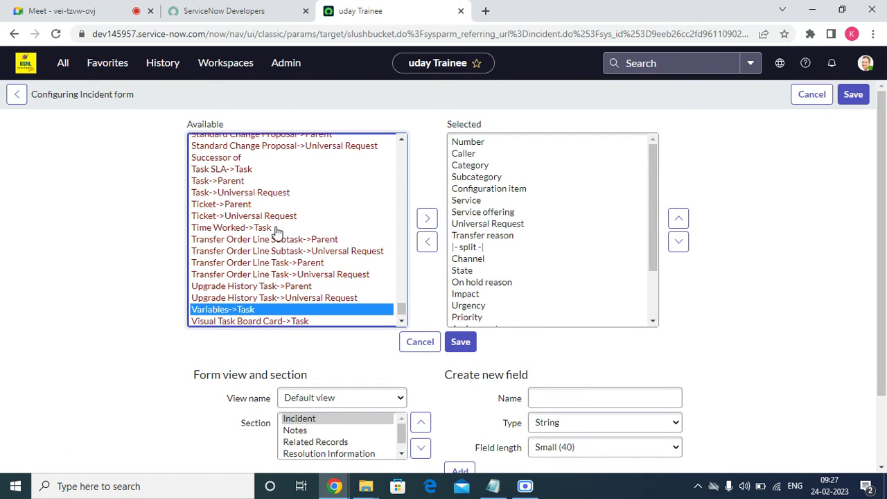
{"action": "left_click_drag", "start_coordinate": [404, 307], "coordinate": [403, 217]}
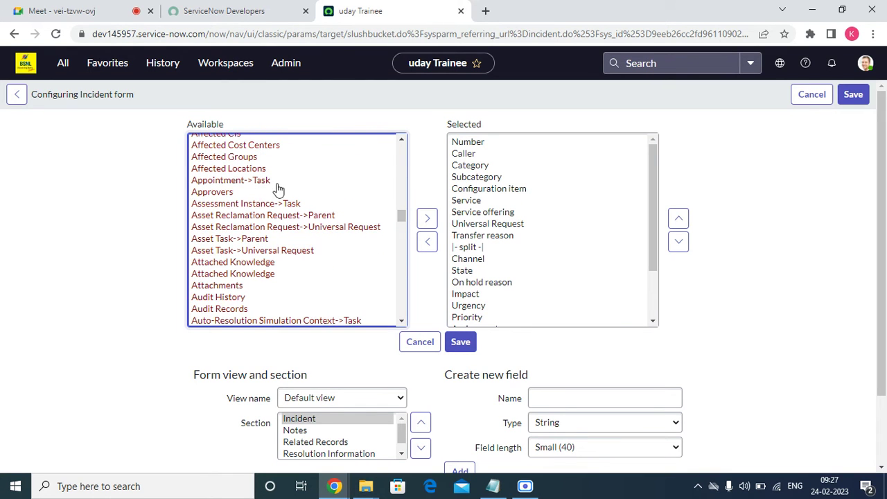
{"action": "scroll", "coordinate": [277, 224], "scroll_direction": "up", "scroll_amount": 1}
{"action": "scroll", "coordinate": [277, 224], "scroll_direction": "up", "scroll_amount": 5}
Add Incident Variable Editor to the selected fields of the Incident section and save the form layout.
{"action": "left_click", "coordinate": [222, 192]}
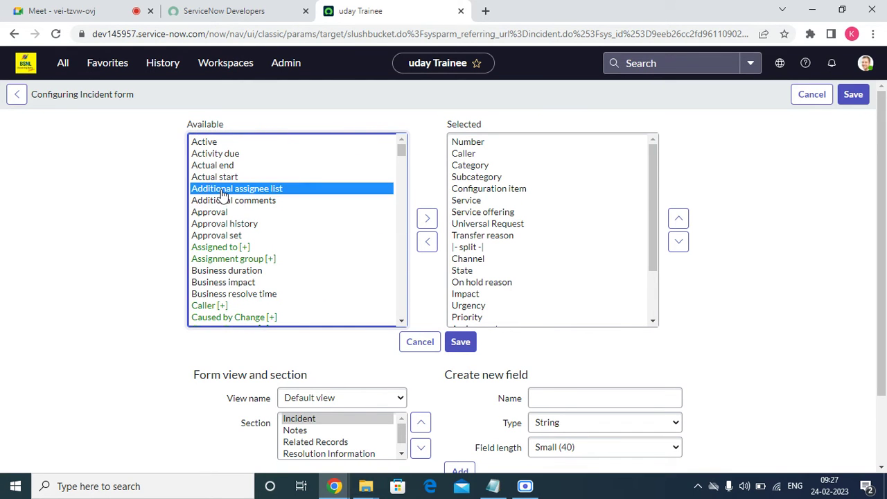
{"action": "key", "text": "i"}
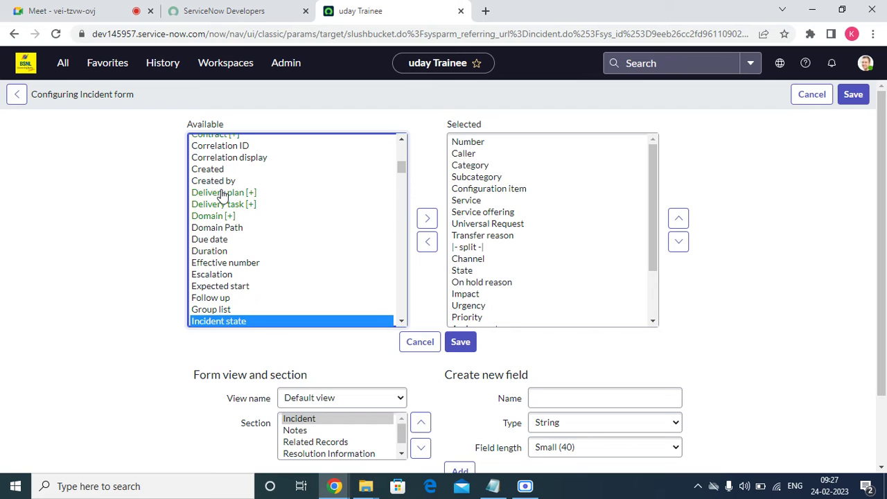
{"action": "left_click", "coordinate": [402, 321]}
{"action": "left_click", "coordinate": [402, 321]}
{"action": "left_click", "coordinate": [402, 322]}
{"action": "left_click", "coordinate": [402, 322]}
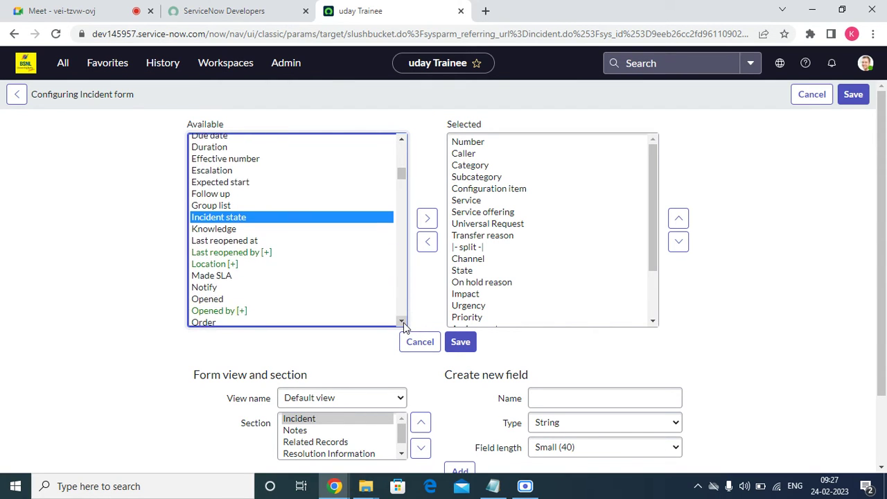
{"action": "left_click", "coordinate": [402, 321]}
{"action": "left_click", "coordinate": [402, 321]}
{"action": "left_click", "coordinate": [402, 321]}
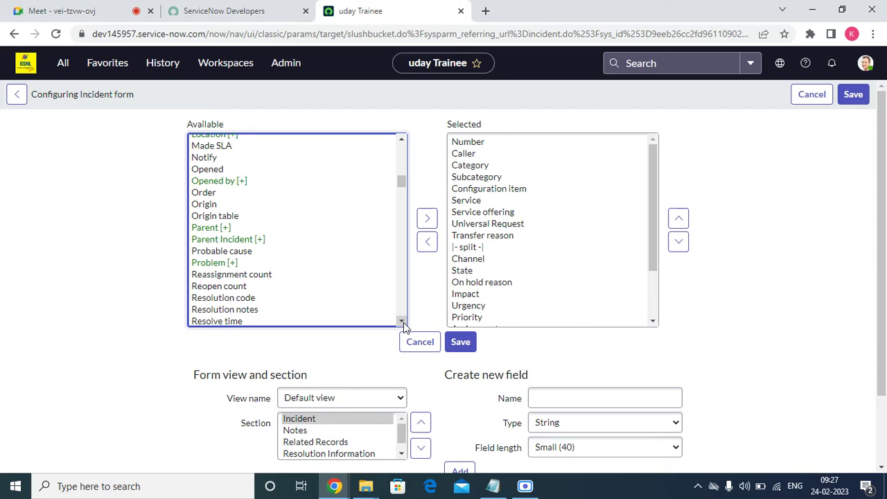
{"action": "left_click", "coordinate": [402, 322]}
{"action": "left_click", "coordinate": [401, 322]}
{"action": "left_click", "coordinate": [402, 321]}
{"action": "left_click", "coordinate": [402, 321]}
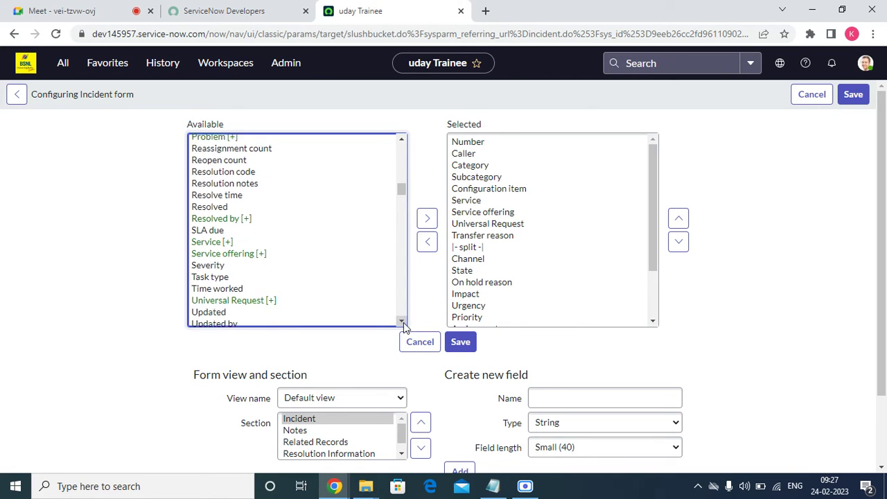
{"action": "left_click", "coordinate": [402, 322]}
{"action": "left_click", "coordinate": [401, 322]}
{"action": "left_click", "coordinate": [402, 322]}
{"action": "left_click", "coordinate": [402, 322]}
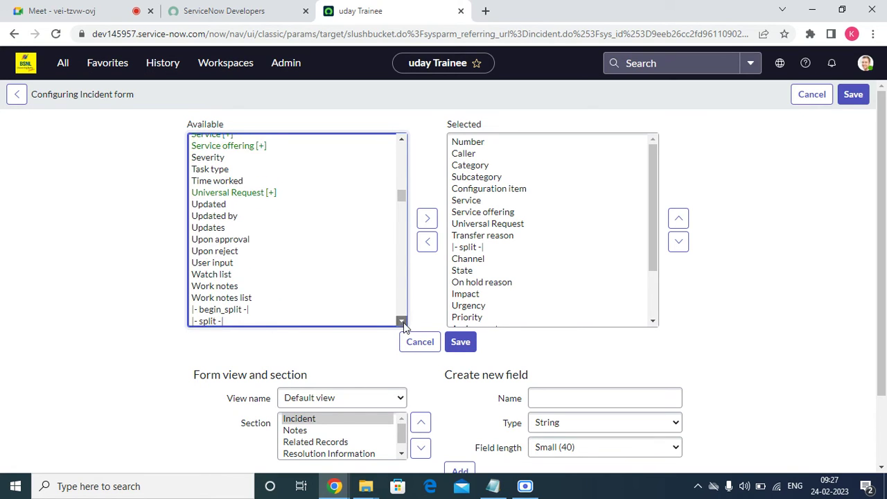
{"action": "left_click", "coordinate": [401, 322]}
{"action": "left_click", "coordinate": [402, 321]}
{"action": "left_click", "coordinate": [402, 321]}
{"action": "left_click", "coordinate": [402, 321]}
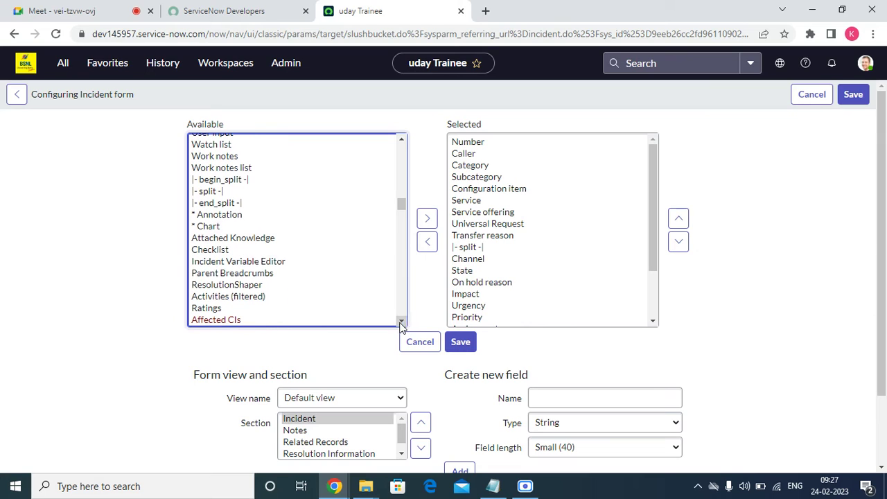
{"action": "left_click", "coordinate": [265, 262]}
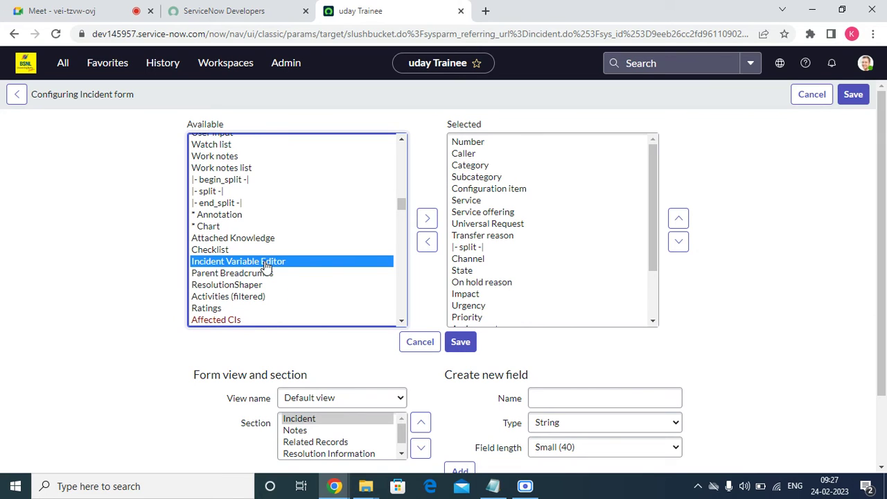
{"action": "left_click", "coordinate": [425, 220]}
{"action": "left_click", "coordinate": [451, 344]}
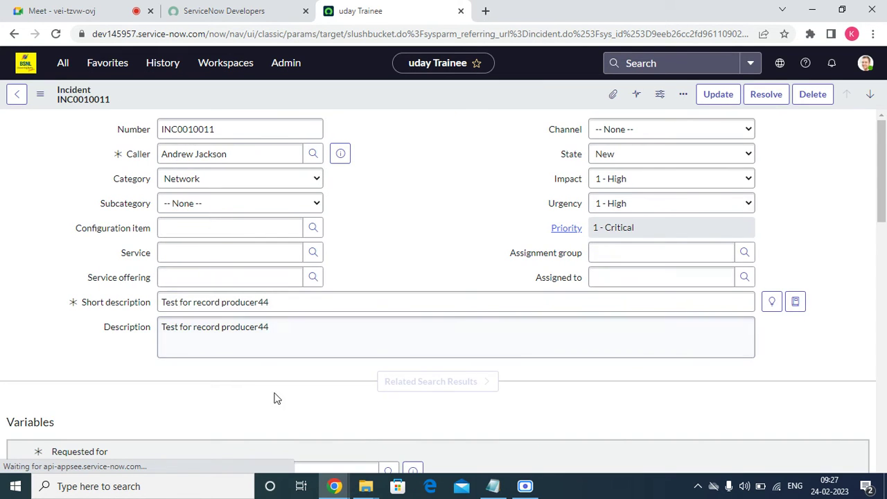
Review the incident's Variables section, activities and related lists on the form.
{"action": "scroll", "coordinate": [165, 373], "scroll_direction": "down", "scroll_amount": 10}
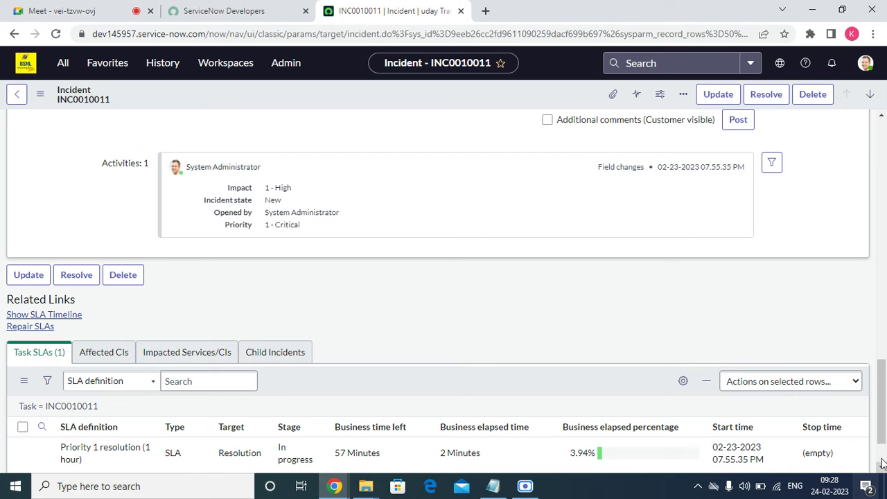
{"action": "left_click_drag", "start_coordinate": [880, 442], "coordinate": [848, 281]}
{"action": "scroll", "coordinate": [96, 345], "scroll_direction": "up", "scroll_amount": 4}
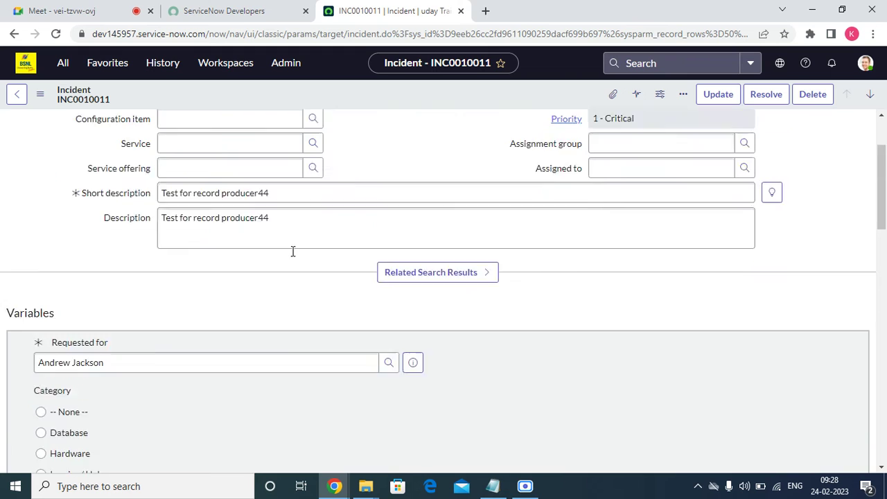
Reopen the Incident form layout and remove Incident Variable Editor from the Incident section, saving that change while switching to the Notes section.
{"action": "right_click", "coordinate": [392, 101]}
{"action": "mouse_move", "coordinate": [511, 291]}
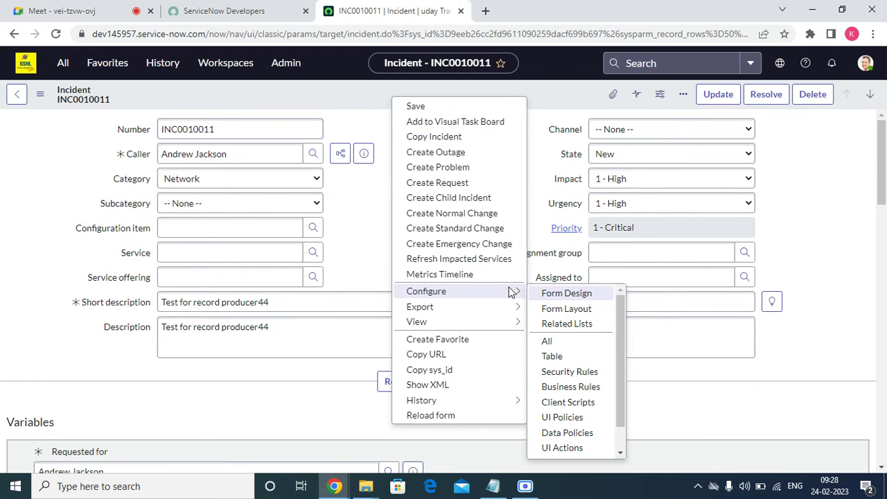
{"action": "left_click", "coordinate": [575, 308]}
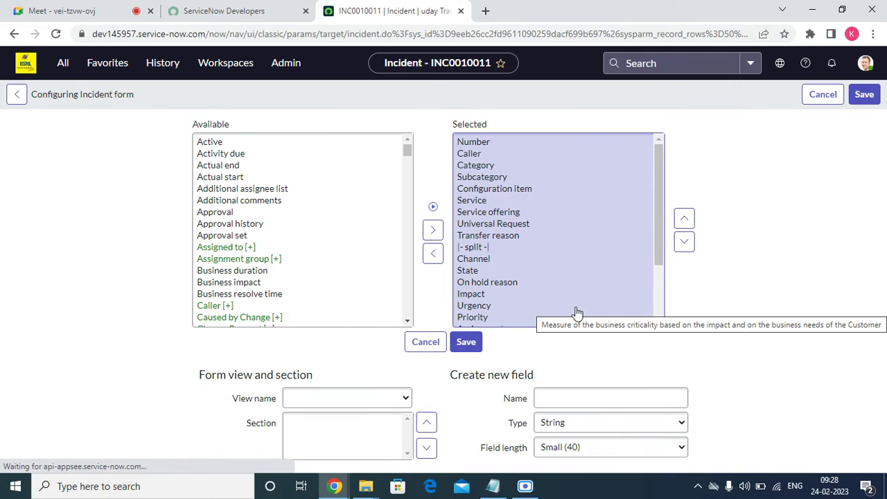
{"action": "scroll", "coordinate": [544, 263], "scroll_direction": "down", "scroll_amount": 1}
{"action": "scroll", "coordinate": [544, 264], "scroll_direction": "down", "scroll_amount": 1}
{"action": "left_click", "coordinate": [492, 321]}
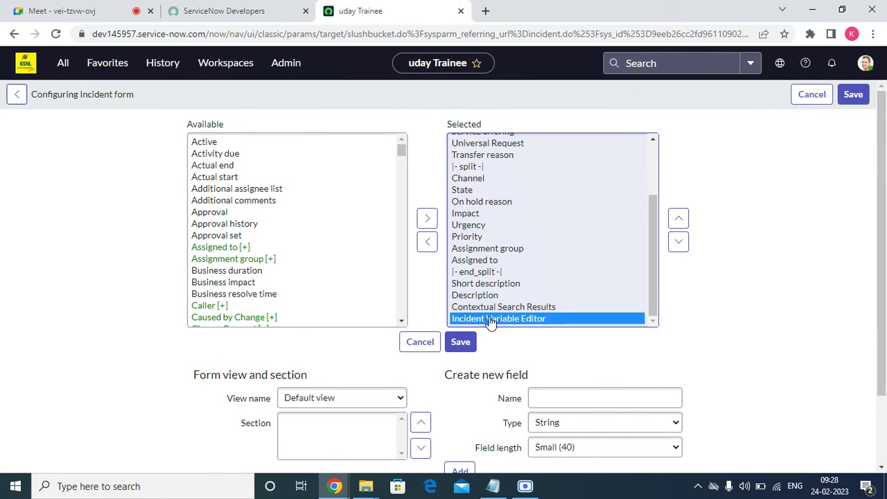
{"action": "left_click", "coordinate": [427, 244]}
{"action": "left_click", "coordinate": [475, 318]}
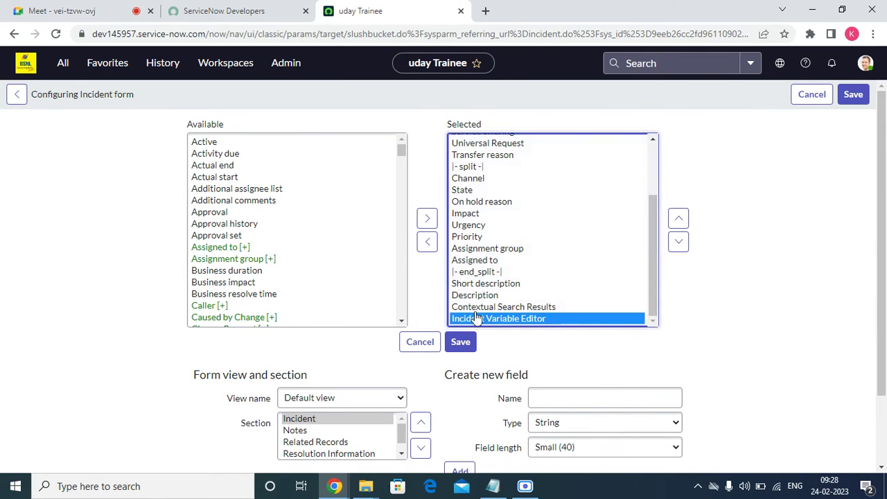
{"action": "left_click", "coordinate": [426, 243]}
{"action": "scroll", "coordinate": [507, 341], "scroll_direction": "down", "scroll_amount": 2}
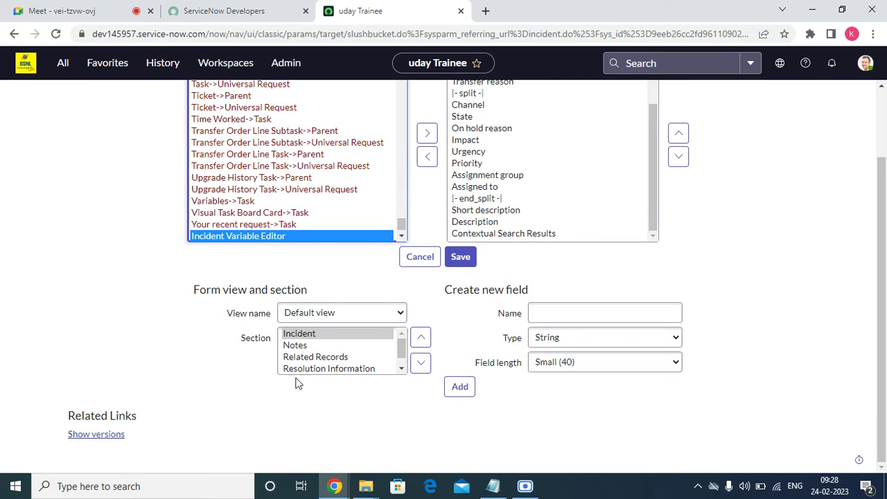
{"action": "left_click", "coordinate": [298, 346]}
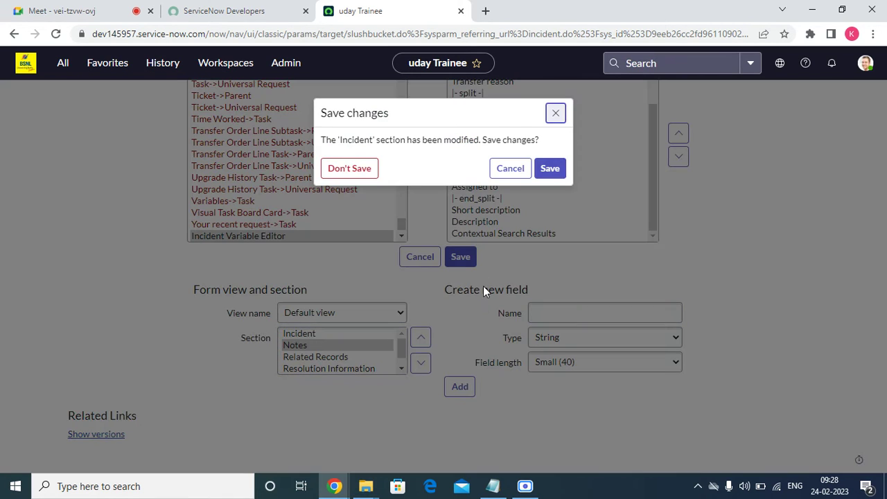
{"action": "left_click", "coordinate": [554, 169]}
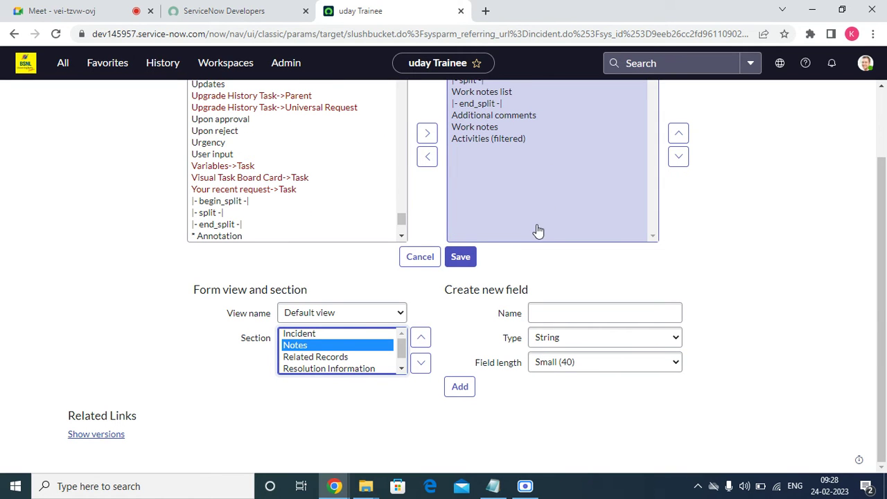
Add Incident Variable Editor to the selected fields of the Notes section.
{"action": "scroll", "coordinate": [534, 230], "scroll_direction": "up", "scroll_amount": 2}
{"action": "scroll", "coordinate": [282, 270], "scroll_direction": "down", "scroll_amount": 3}
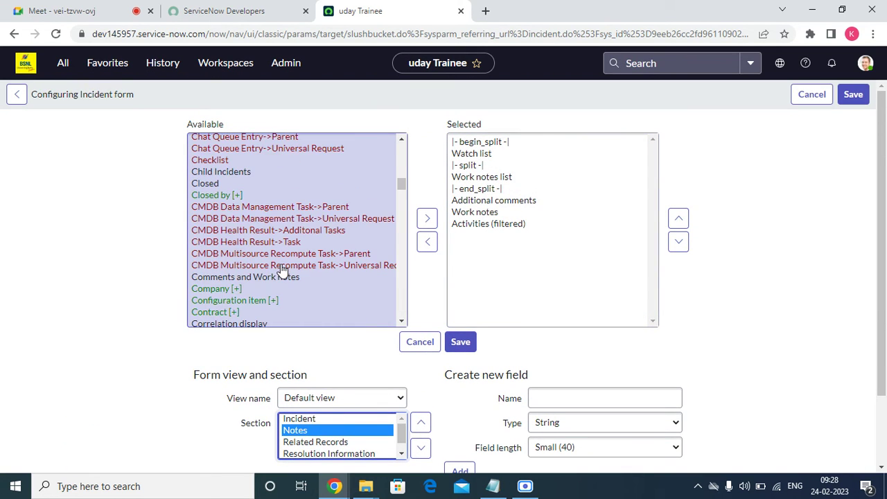
{"action": "left_click", "coordinate": [257, 286]}
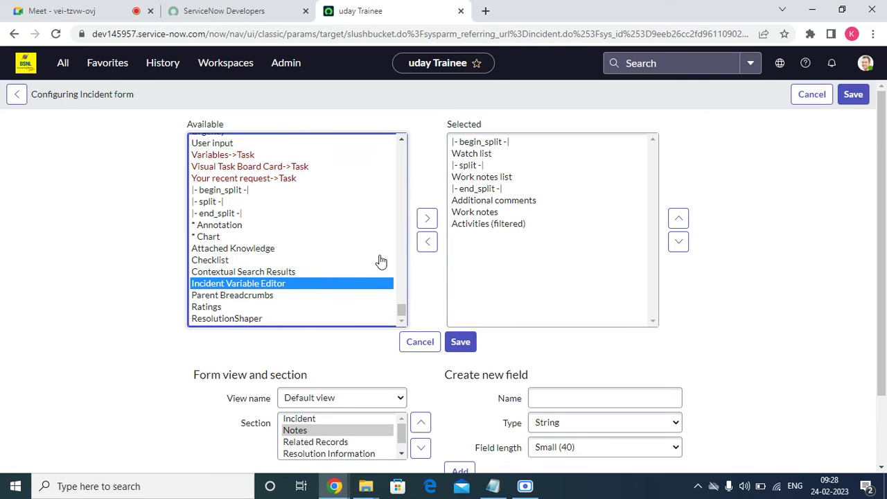
{"action": "left_click", "coordinate": [427, 218]}
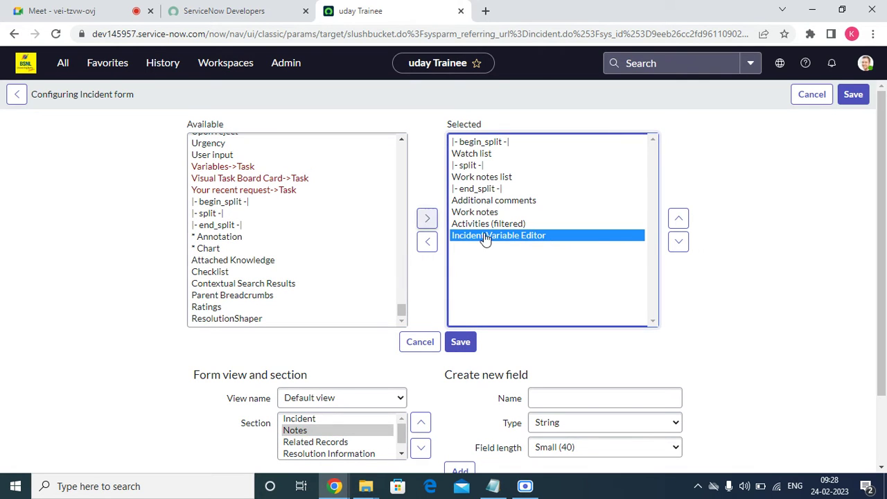
Move Incident Variable Editor up directly below |- begin_split -| in the Notes section and save the form layout.
{"action": "left_click", "coordinate": [679, 221]}
{"action": "left_click", "coordinate": [679, 221]}
{"action": "left_click", "coordinate": [679, 221]}
{"action": "left_click", "coordinate": [679, 220]}
{"action": "left_click", "coordinate": [679, 220]}
{"action": "left_click", "coordinate": [679, 220]}
{"action": "left_click", "coordinate": [679, 220]}
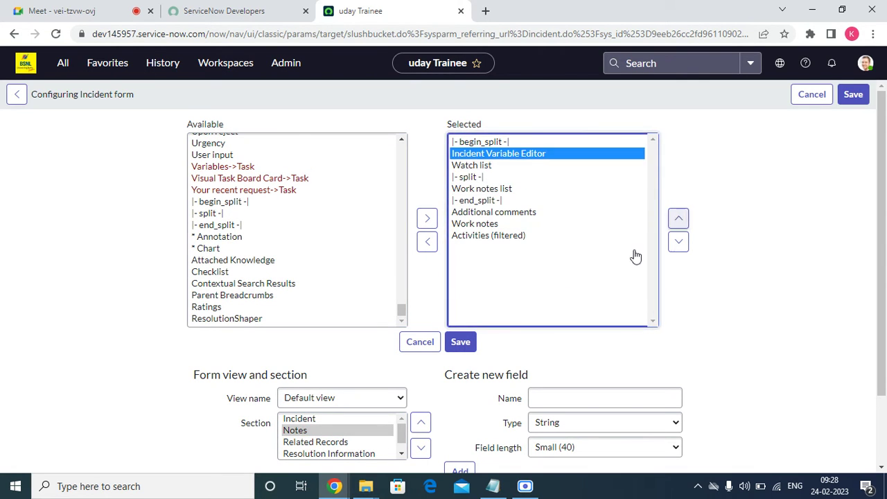
{"action": "left_click", "coordinate": [461, 344]}
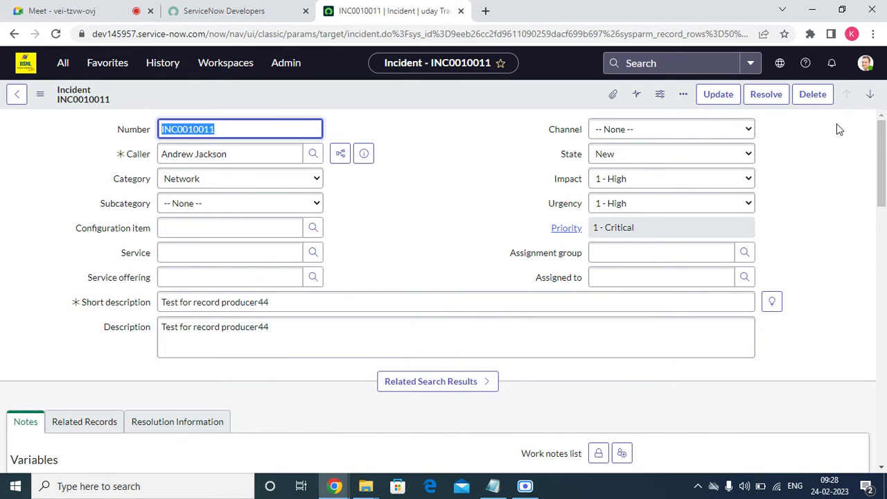
Review the variables in the incident's Notes section and reopen the Incident form layout configuration.
{"action": "left_click_drag", "start_coordinate": [880, 164], "coordinate": [882, 186]}
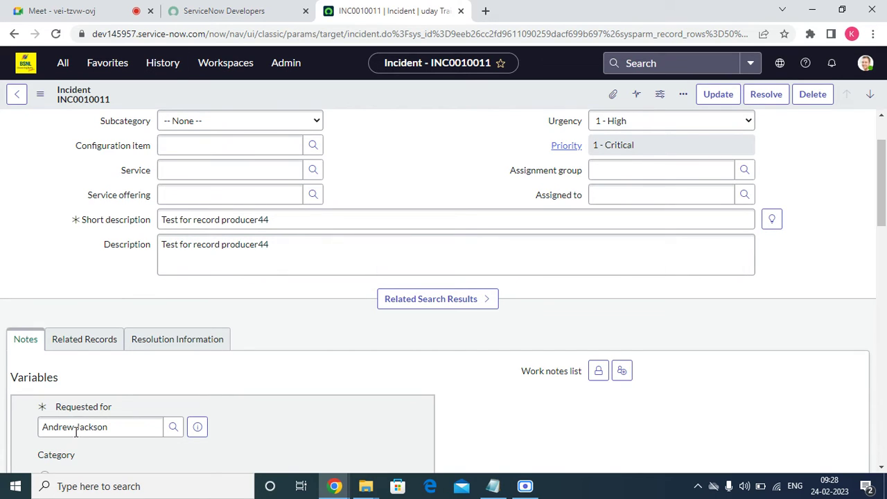
{"action": "left_click", "coordinate": [17, 346]}
{"action": "right_click", "coordinate": [323, 97]}
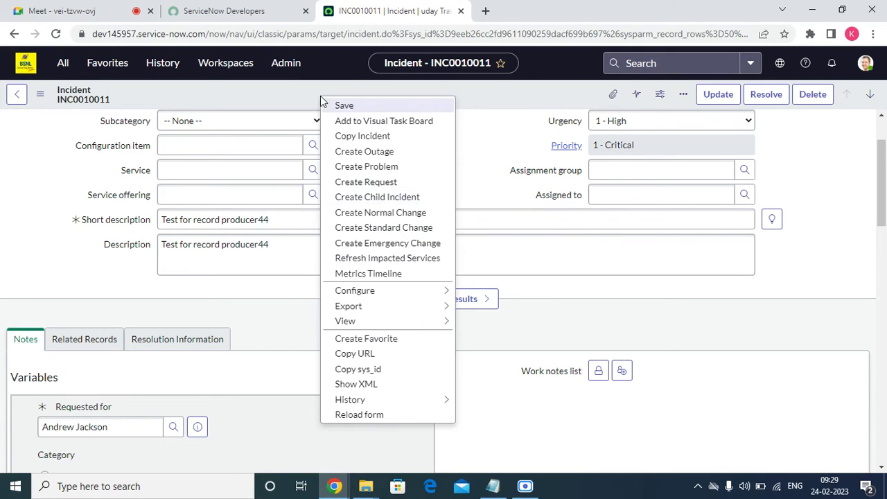
{"action": "mouse_move", "coordinate": [444, 305]}
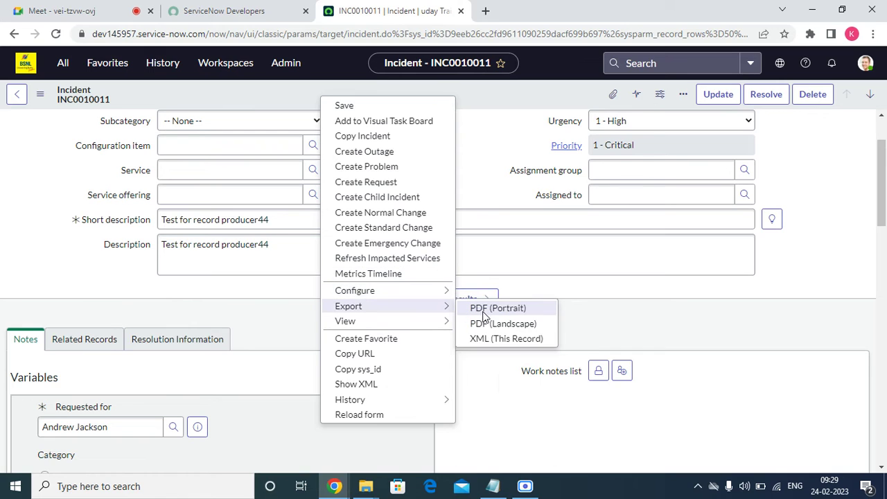
{"action": "mouse_move", "coordinate": [454, 291]}
{"action": "left_click", "coordinate": [483, 308]}
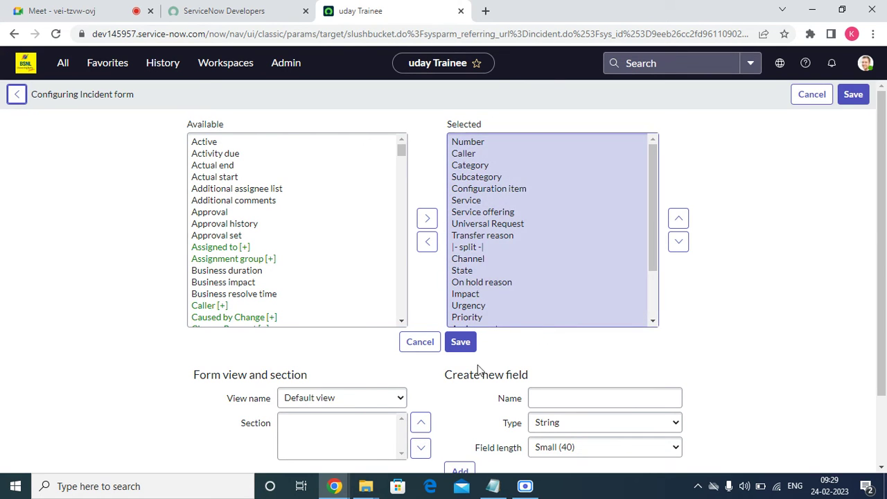
Remove Incident Variable Editor from the Notes section and save the form layout.
{"action": "scroll", "coordinate": [307, 386], "scroll_direction": "down", "scroll_amount": 2}
{"action": "left_click", "coordinate": [310, 357]}
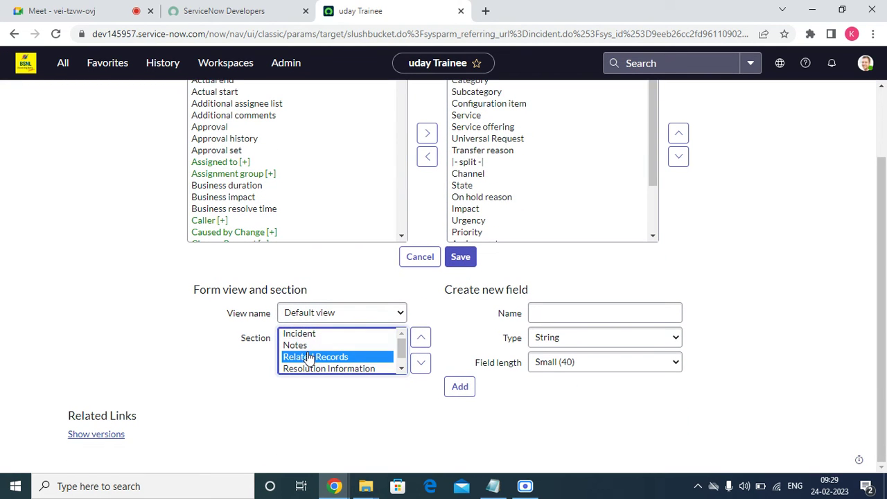
{"action": "left_click", "coordinate": [306, 347]}
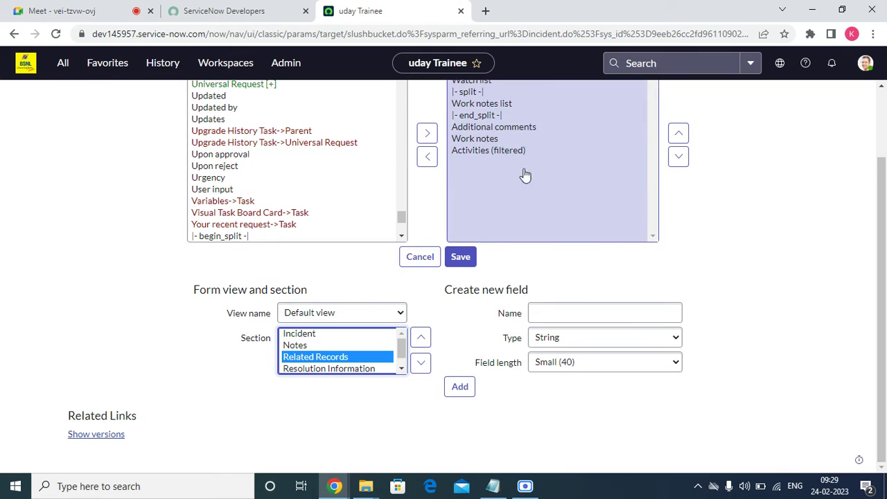
{"action": "scroll", "coordinate": [531, 180], "scroll_direction": "up", "scroll_amount": 2}
{"action": "left_click", "coordinate": [498, 153]}
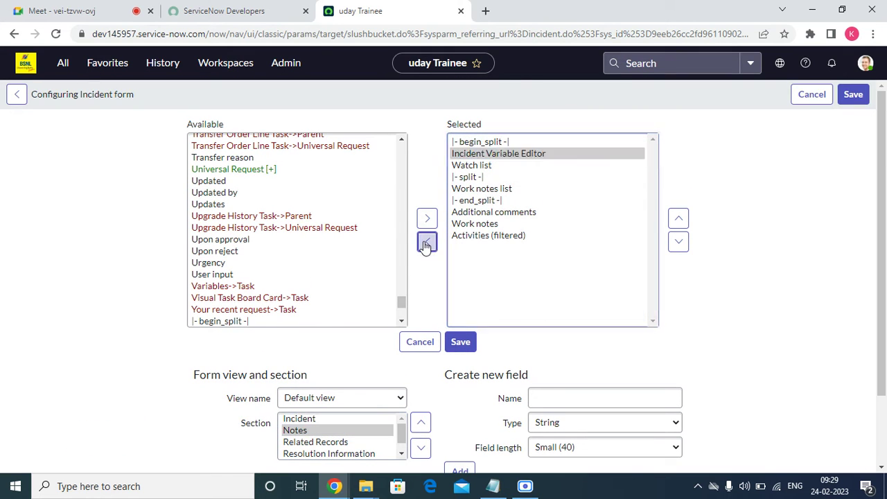
{"action": "left_click", "coordinate": [427, 241]}
{"action": "left_click", "coordinate": [458, 347]}
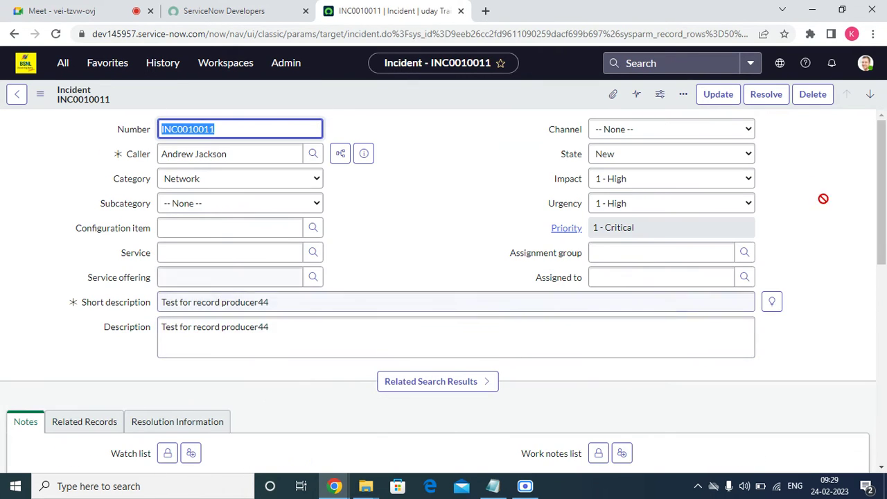
Add Incident Variable Editor to the selected fields of the main Incident section, save the form layout and check the incident's Variables area.
{"action": "mouse_move", "coordinate": [883, 181]}
{"action": "left_mouse_down"}
{"action": "mouse_move", "coordinate": [884, 372]}
{"action": "mouse_move", "coordinate": [885, 176]}
{"action": "left_mouse_up"}
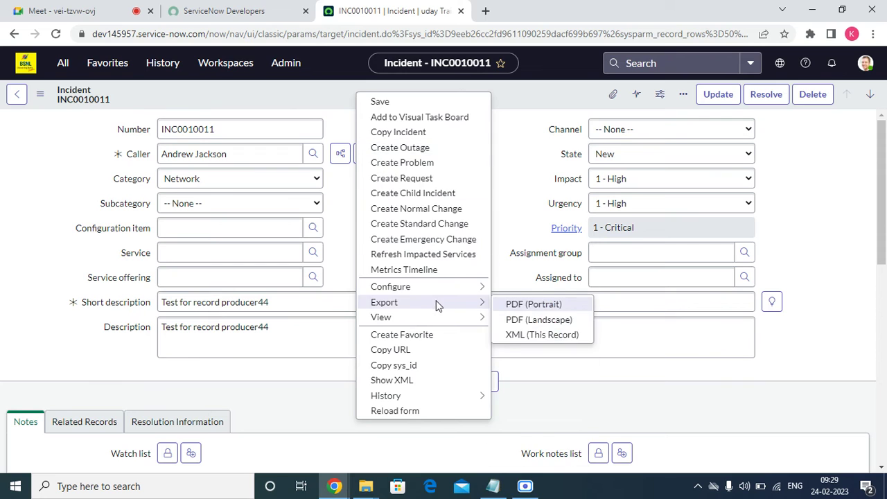
{"action": "mouse_move", "coordinate": [464, 289]}
{"action": "left_click", "coordinate": [533, 303]}
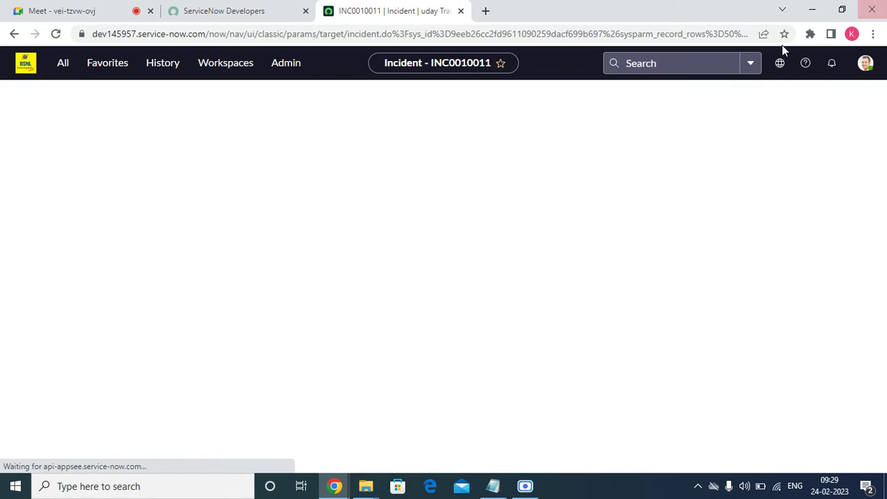
{"action": "scroll", "coordinate": [265, 272], "scroll_direction": "down", "scroll_amount": 20}
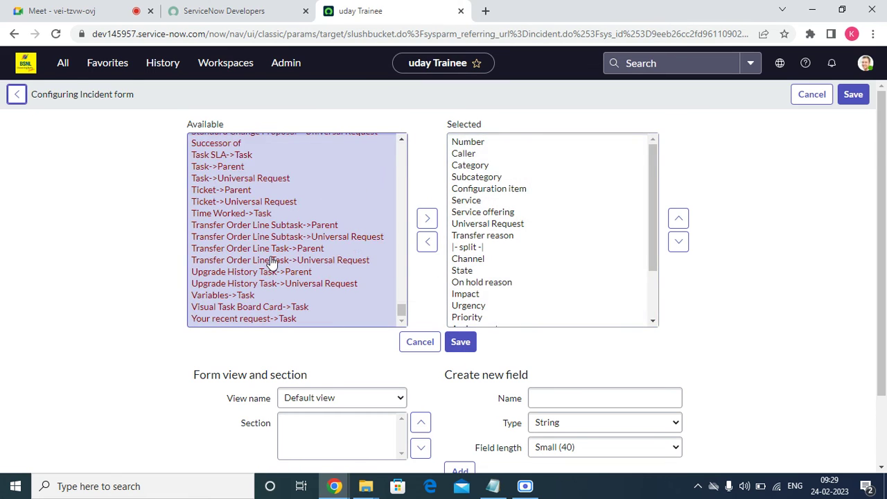
{"action": "scroll", "coordinate": [284, 256], "scroll_direction": "up", "scroll_amount": 20}
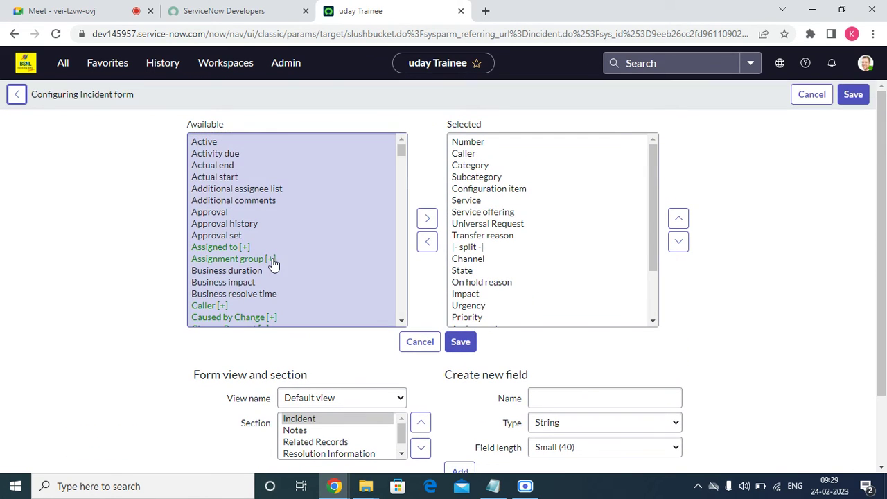
{"action": "left_click_drag", "start_coordinate": [405, 153], "coordinate": [402, 209]}
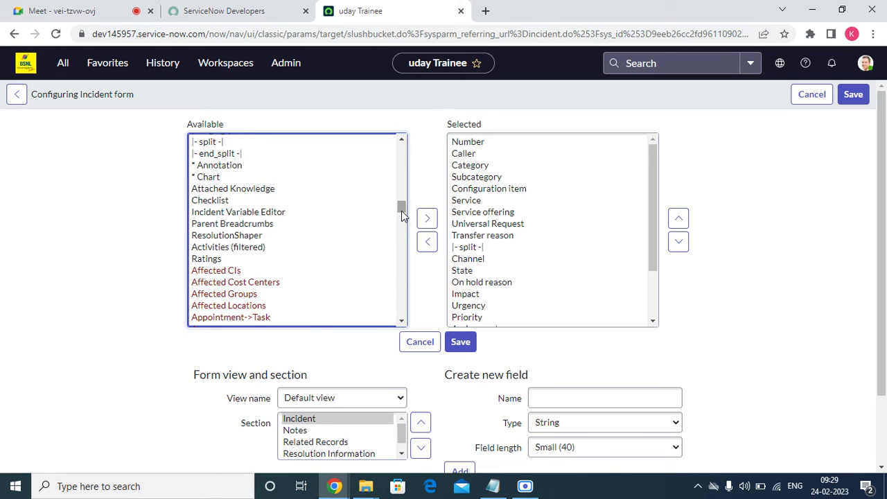
{"action": "left_click", "coordinate": [284, 212]}
{"action": "left_click", "coordinate": [427, 218]}
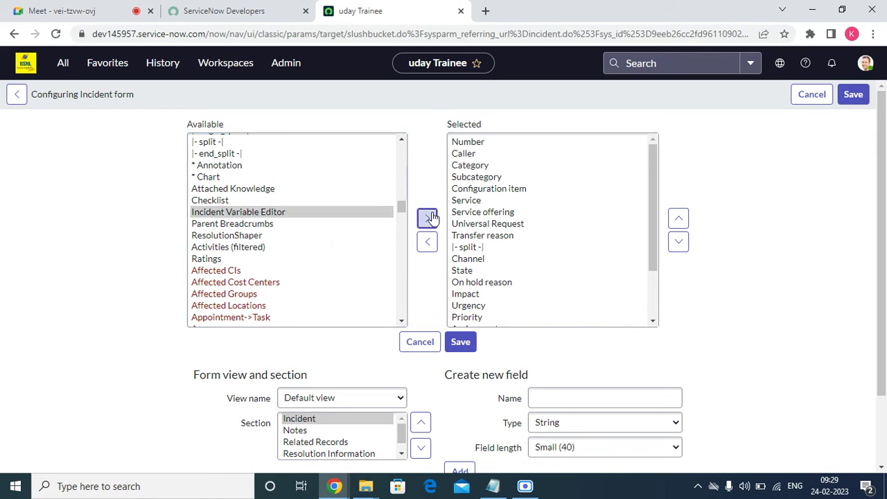
{"action": "left_click", "coordinate": [461, 343]}
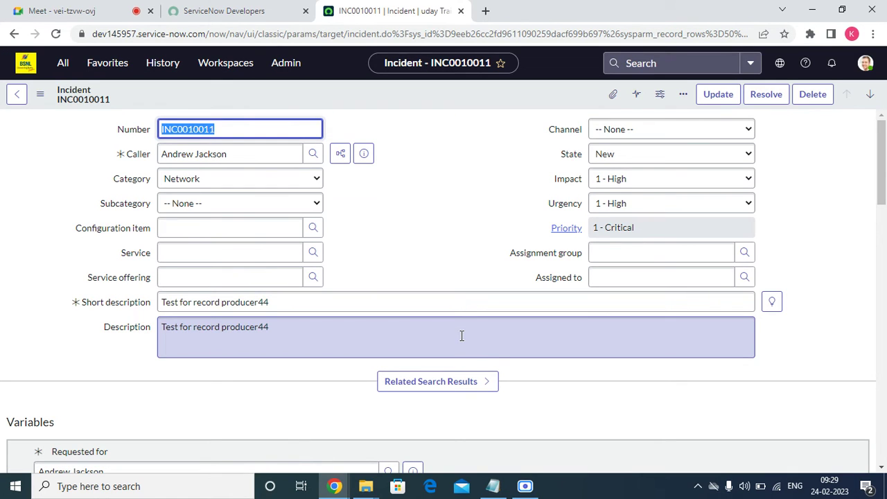
{"action": "mouse_move", "coordinate": [879, 185]}
{"action": "left_mouse_down"}
{"action": "mouse_move", "coordinate": [884, 273]}
{"action": "mouse_move", "coordinate": [884, 196]}
{"action": "left_mouse_up"}
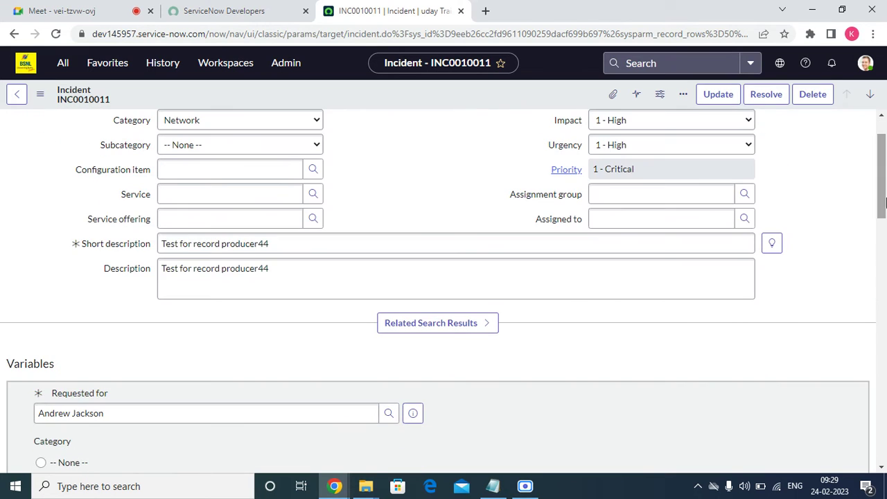
Open the favorited Service Catalog record producers list in a new browser tab and open the Incident Creation record.
{"action": "left_click", "coordinate": [101, 64]}
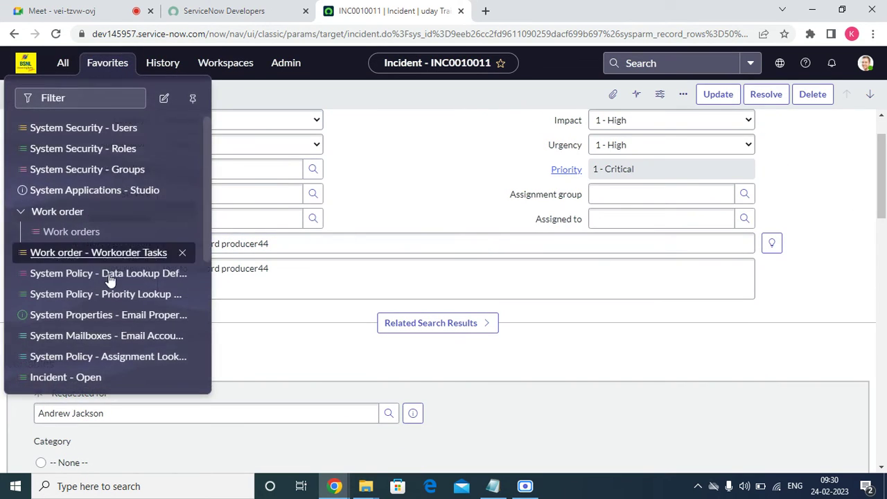
{"action": "scroll", "coordinate": [107, 284], "scroll_direction": "down", "scroll_amount": 3}
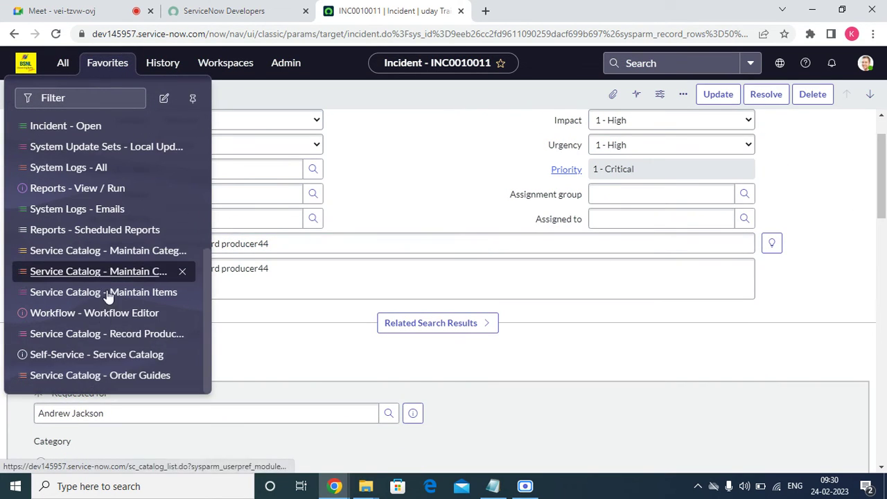
{"action": "right_click", "coordinate": [109, 346]}
{"action": "left_click", "coordinate": [144, 352]}
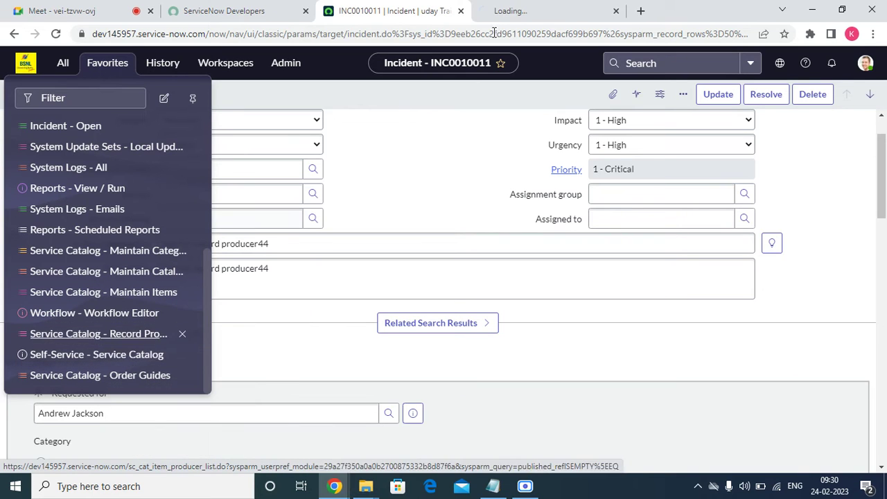
{"action": "left_click", "coordinate": [511, 13]}
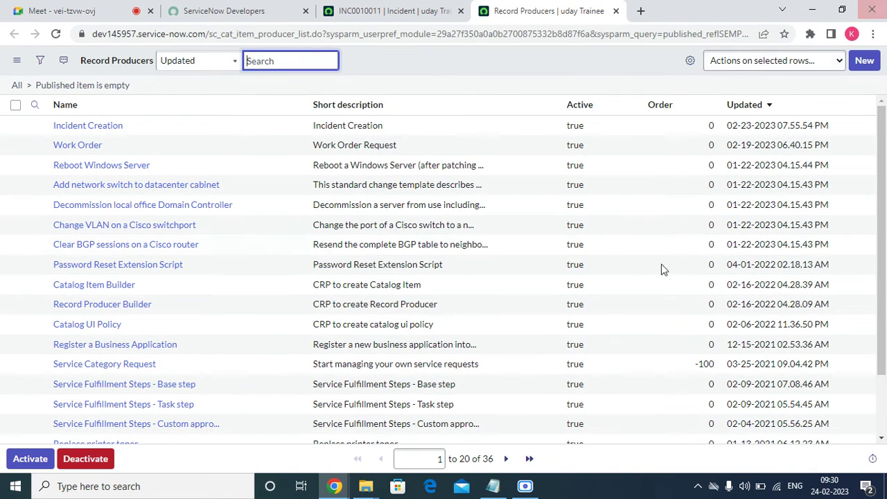
{"action": "left_click", "coordinate": [110, 129]}
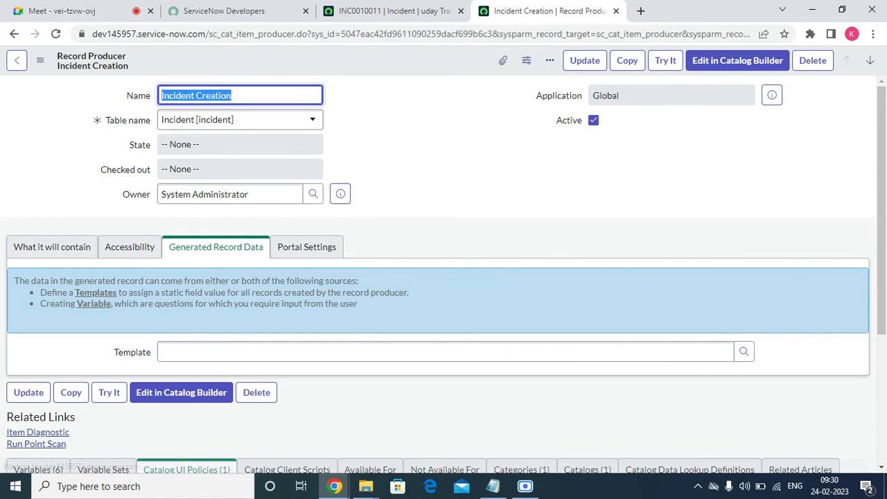
Set the record producer's Template to Major Incident and preview the template's details.
{"action": "left_click", "coordinate": [287, 350]}
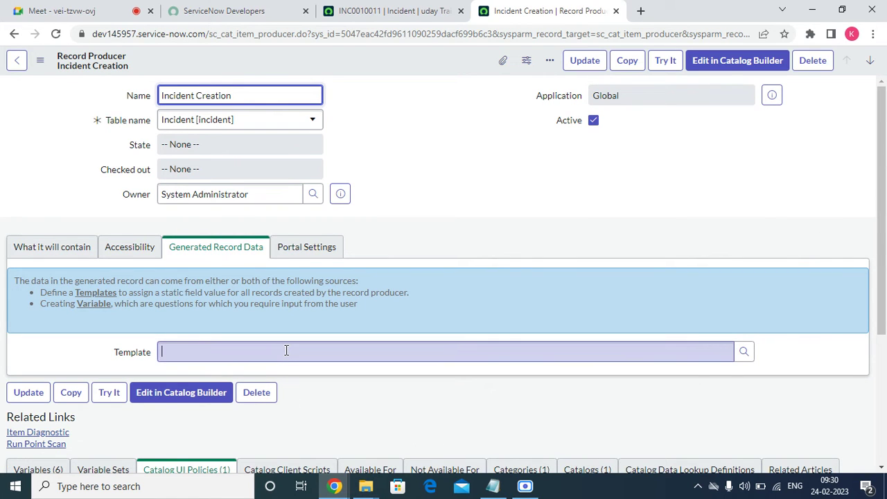
{"action": "left_click", "coordinate": [745, 352]}
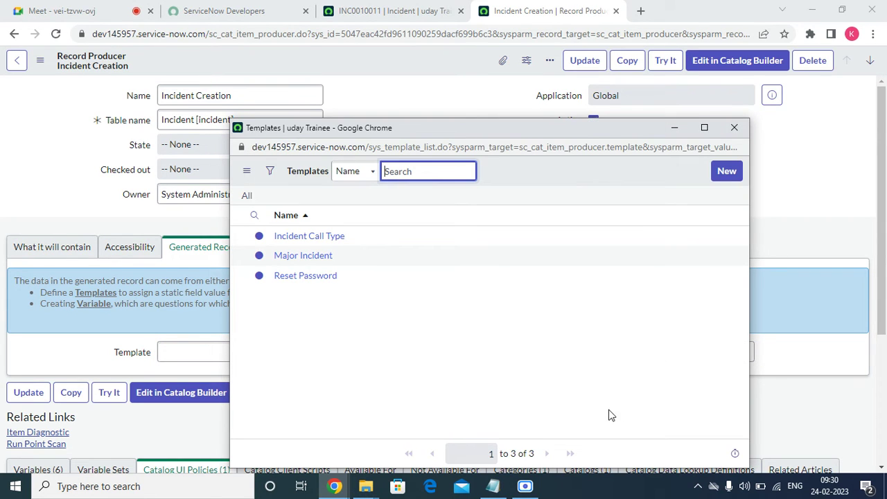
{"action": "left_click", "coordinate": [288, 256]}
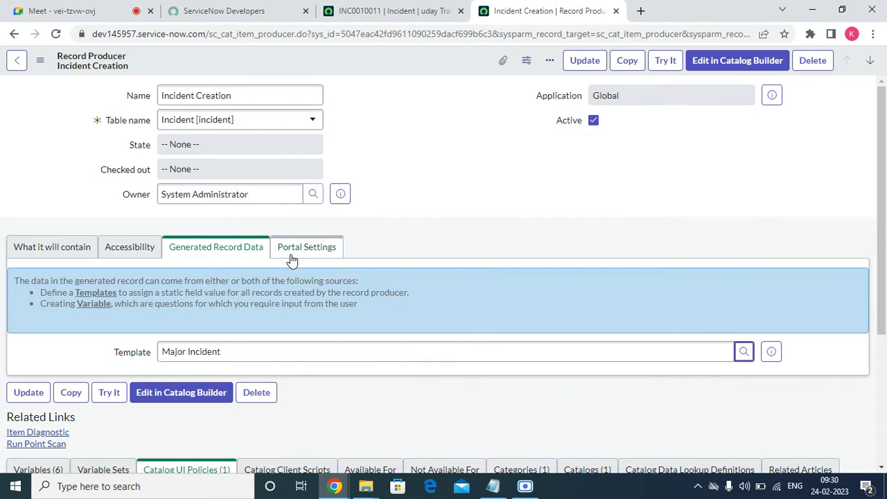
{"action": "left_click", "coordinate": [774, 352]}
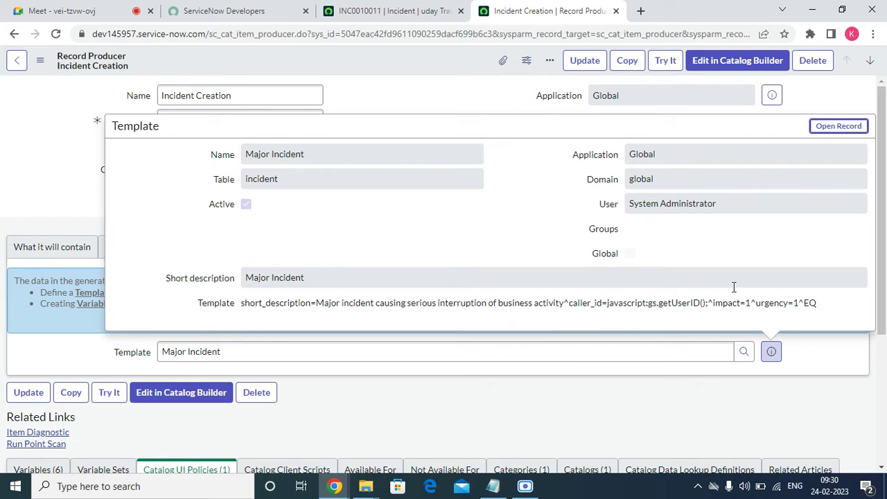
{"action": "left_click", "coordinate": [467, 102]}
Return to the incident's browser tab and filter the application navigator for "templa".
{"action": "left_click", "coordinate": [391, 10]}
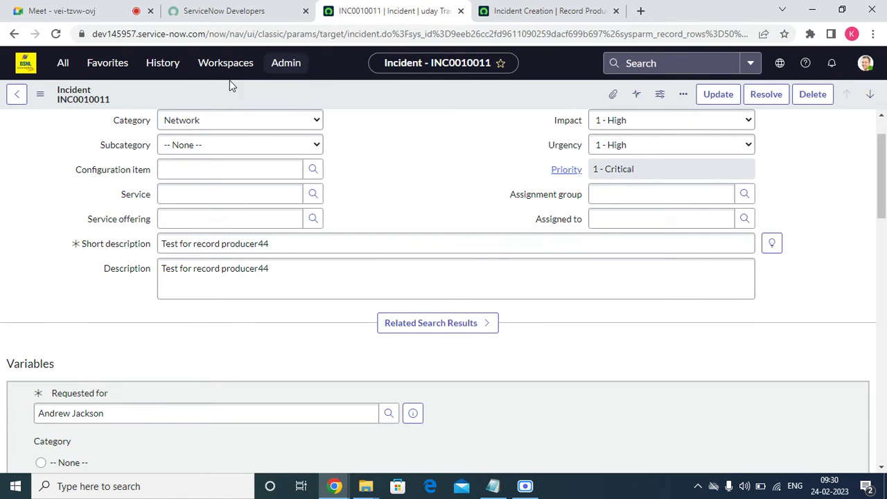
{"action": "left_click", "coordinate": [104, 64]}
{"action": "left_click", "coordinate": [62, 62]}
{"action": "type", "text": "inci"}
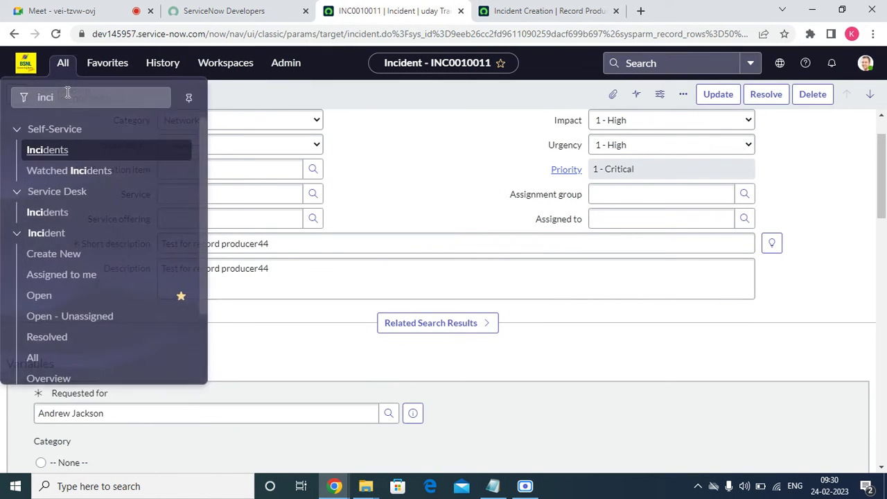
{"action": "double_click", "coordinate": [72, 98]}
{"action": "type", "text": "te"}
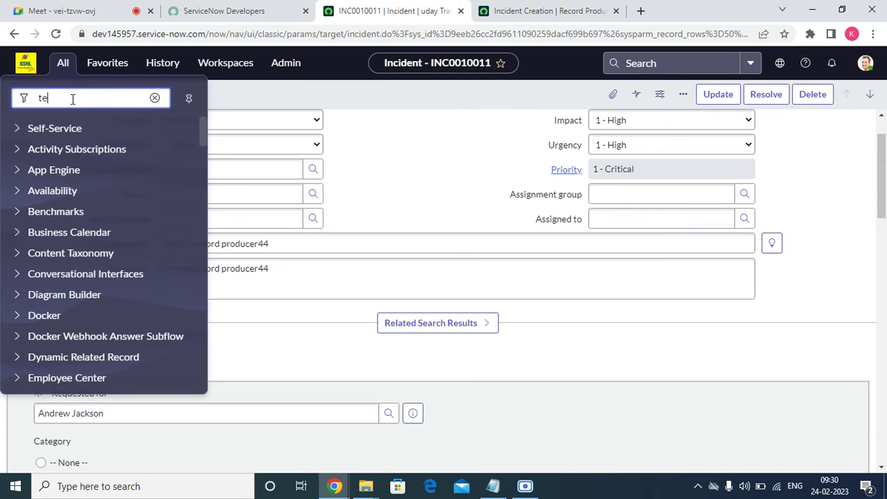
{"action": "type", "text": "pla"}
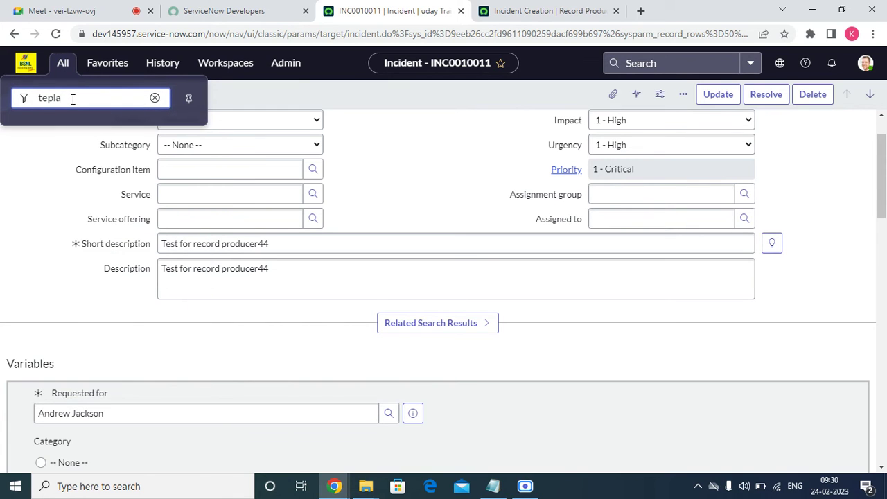
{"action": "key", "text": "BackSpace"}
{"action": "key", "text": "BackSpace"}
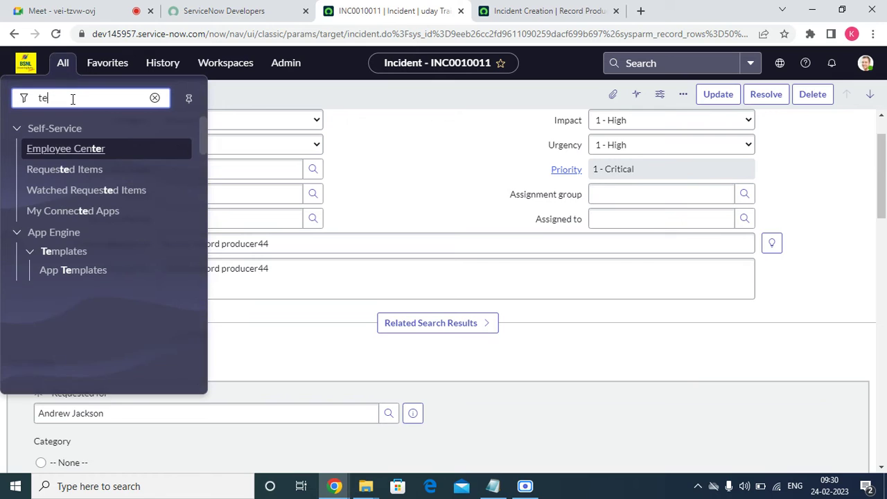
{"action": "type", "text": "m"}
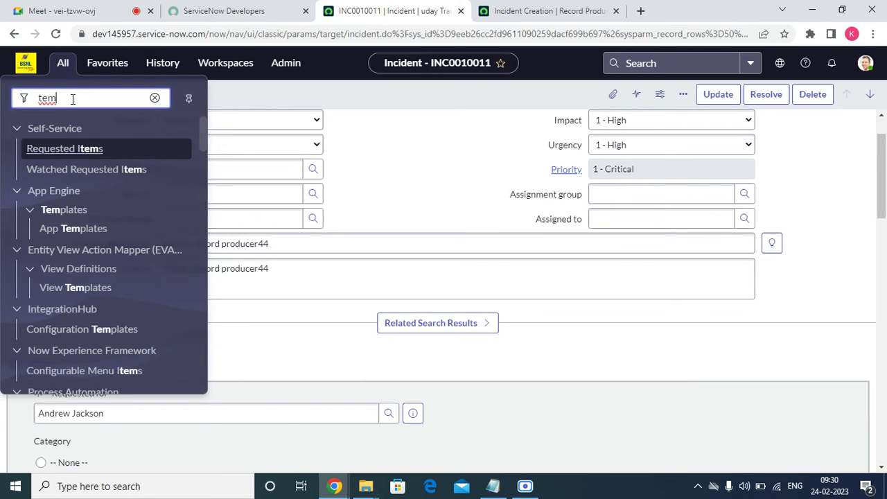
{"action": "type", "text": "pla"}
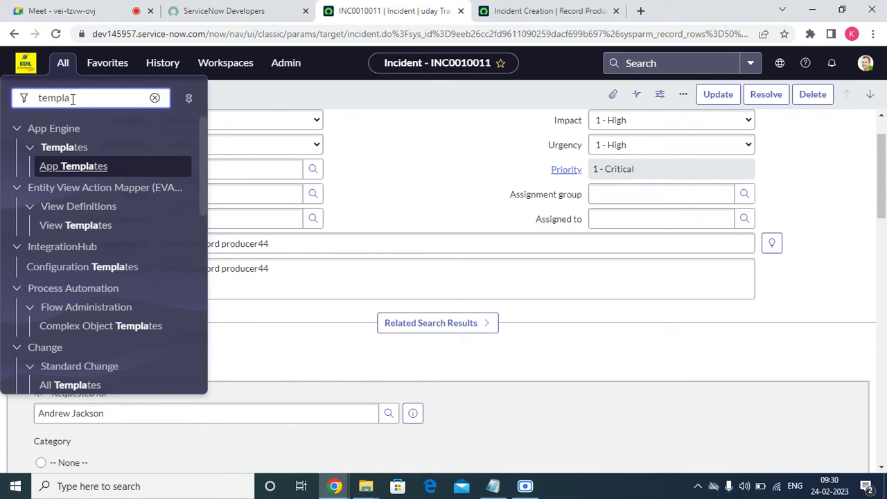
Open the Templates list belonging to System Definition from the filtered navigator.
{"action": "left_click_drag", "start_coordinate": [203, 174], "coordinate": [180, 319]}
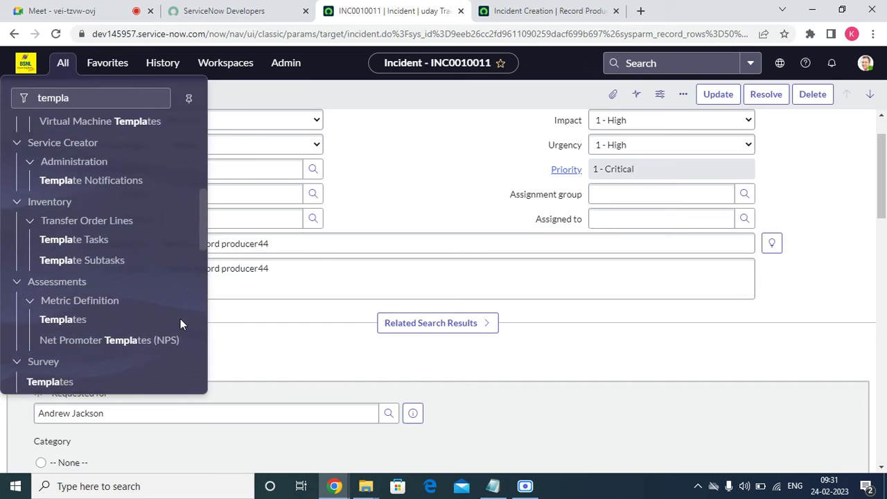
{"action": "scroll", "coordinate": [180, 322], "scroll_direction": "down", "scroll_amount": 1}
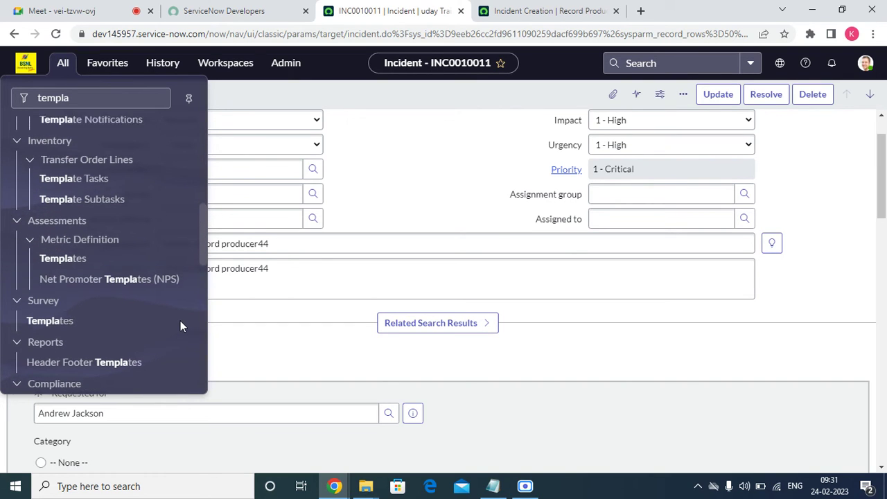
{"action": "scroll", "coordinate": [180, 321], "scroll_direction": "down", "scroll_amount": 2}
{"action": "scroll", "coordinate": [182, 351], "scroll_direction": "down", "scroll_amount": 6}
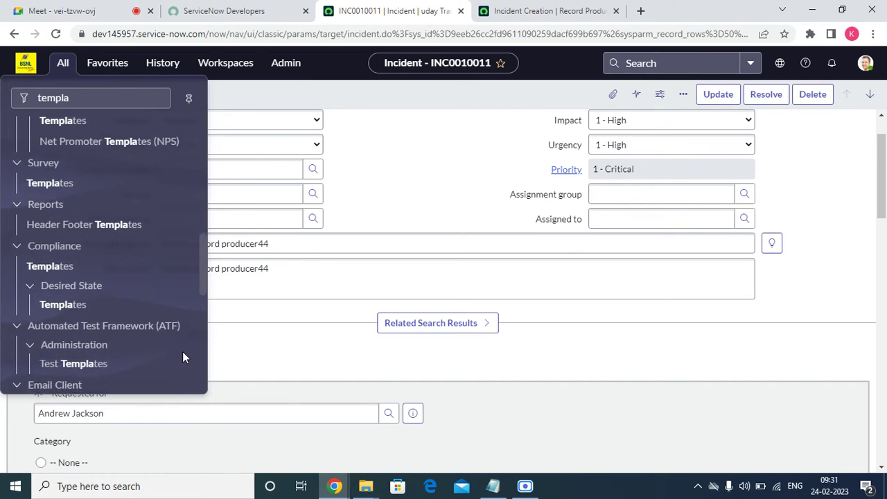
{"action": "left_click_drag", "start_coordinate": [161, 436], "coordinate": [149, 455]}
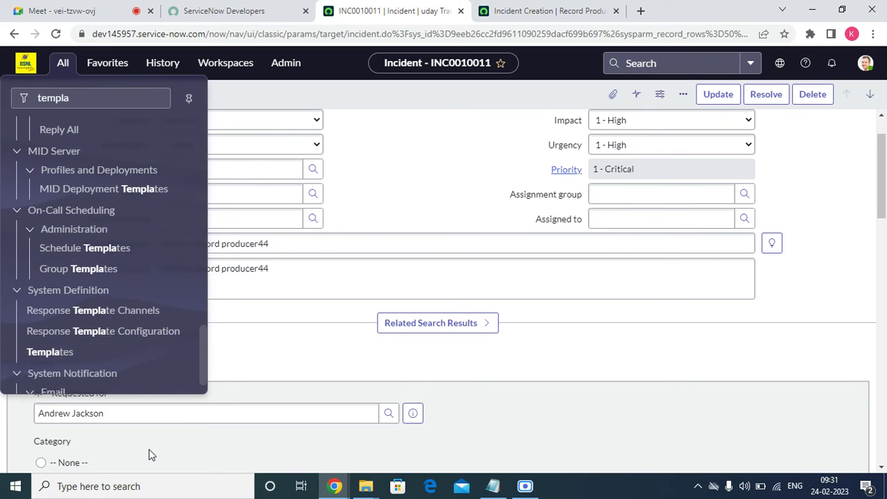
{"action": "scroll", "coordinate": [104, 296], "scroll_direction": "down", "scroll_amount": 1}
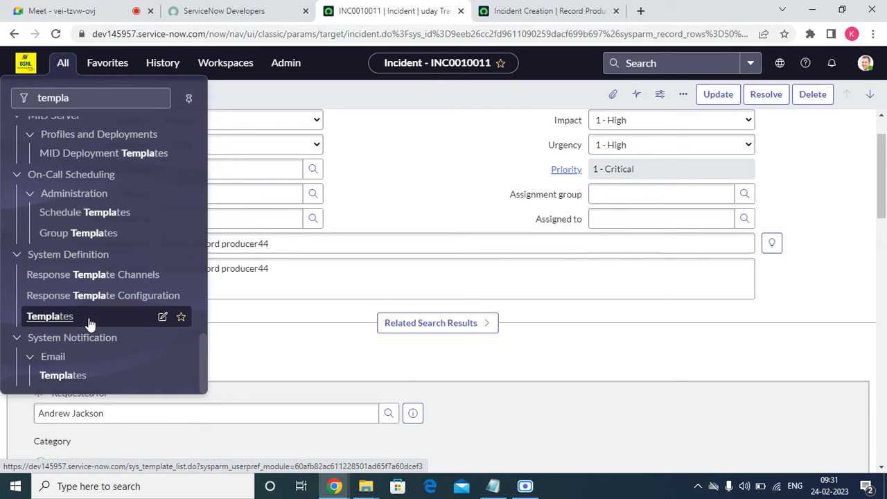
{"action": "left_click", "coordinate": [50, 316]}
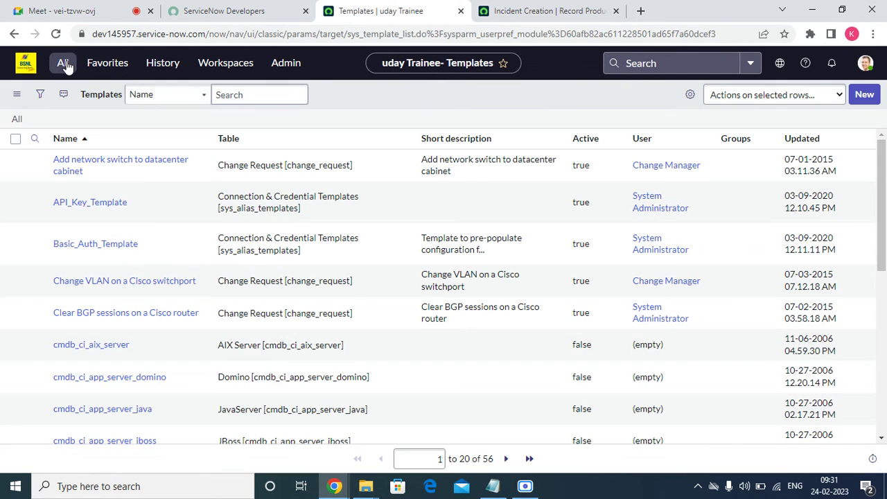
Add the System Definition Templates module to the favorites.
{"action": "left_click", "coordinate": [64, 64]}
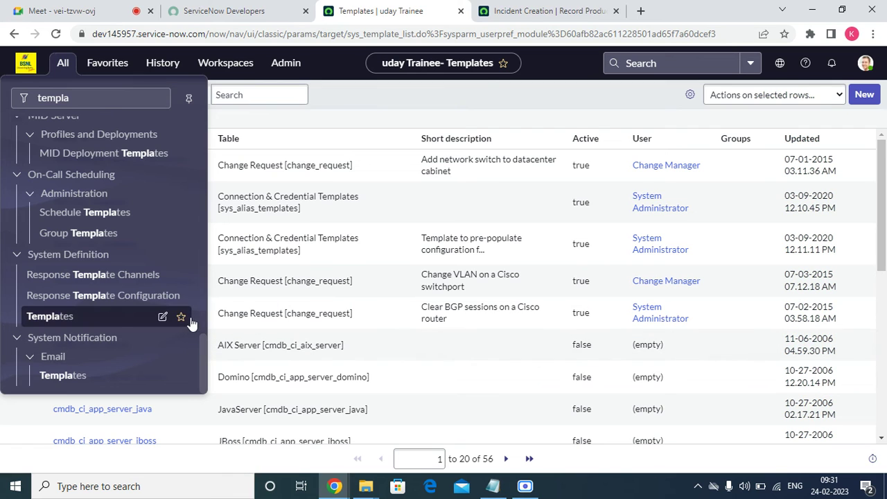
{"action": "left_click", "coordinate": [182, 317]}
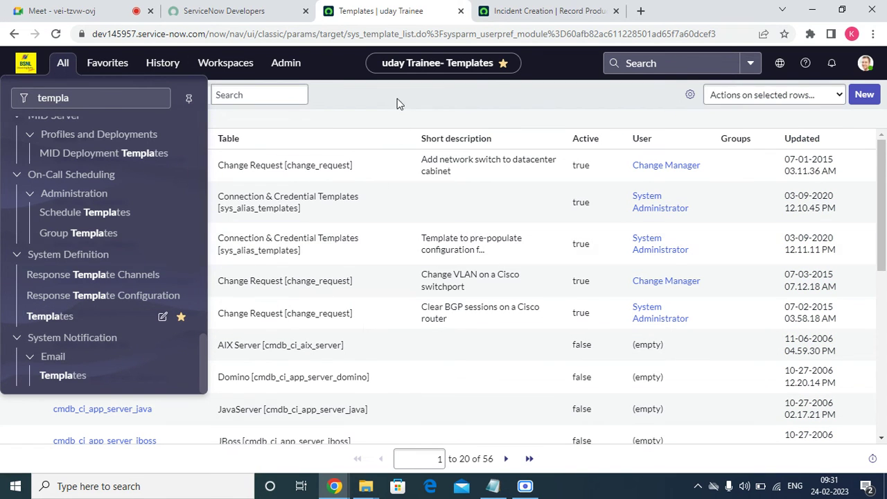
{"action": "left_click", "coordinate": [398, 103]}
Look through the templates list and sort it by Table in ascending order.
{"action": "scroll", "coordinate": [354, 378], "scroll_direction": "down", "scroll_amount": 5}
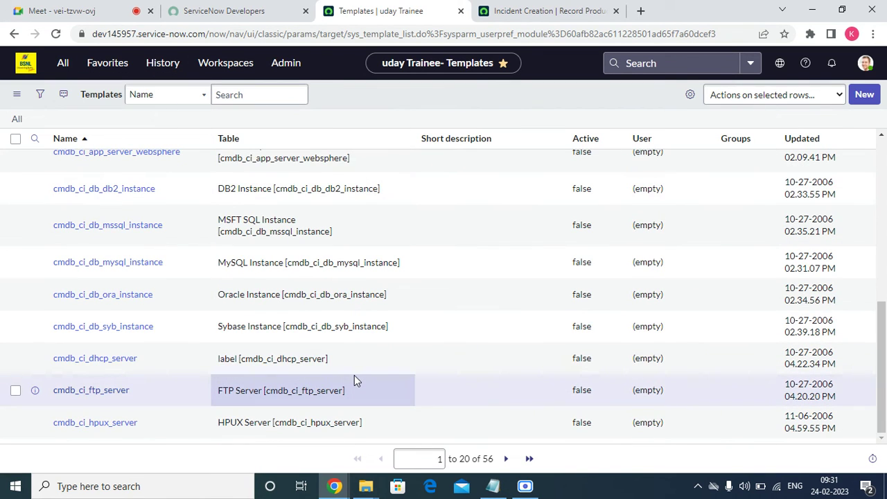
{"action": "scroll", "coordinate": [371, 392], "scroll_direction": "up", "scroll_amount": 5}
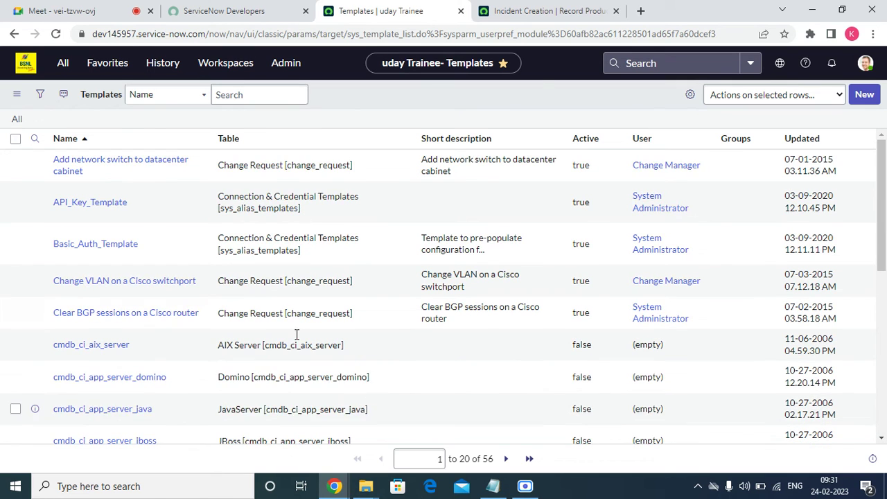
{"action": "right_click", "coordinate": [237, 144]}
{"action": "left_click", "coordinate": [250, 153]}
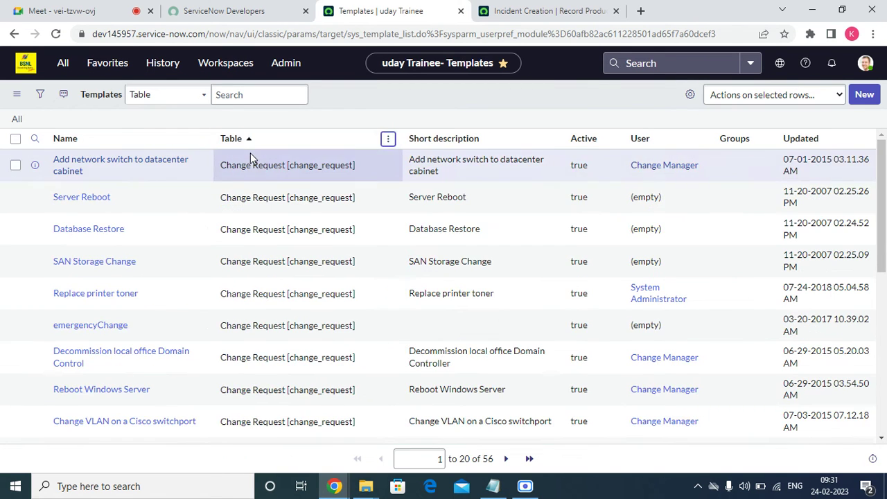
Filter the templates list by Table for "*inc" and open the Major Incident template.
{"action": "scroll", "coordinate": [348, 283], "scroll_direction": "down", "scroll_amount": 5}
{"action": "scroll", "coordinate": [346, 298], "scroll_direction": "up", "scroll_amount": 5}
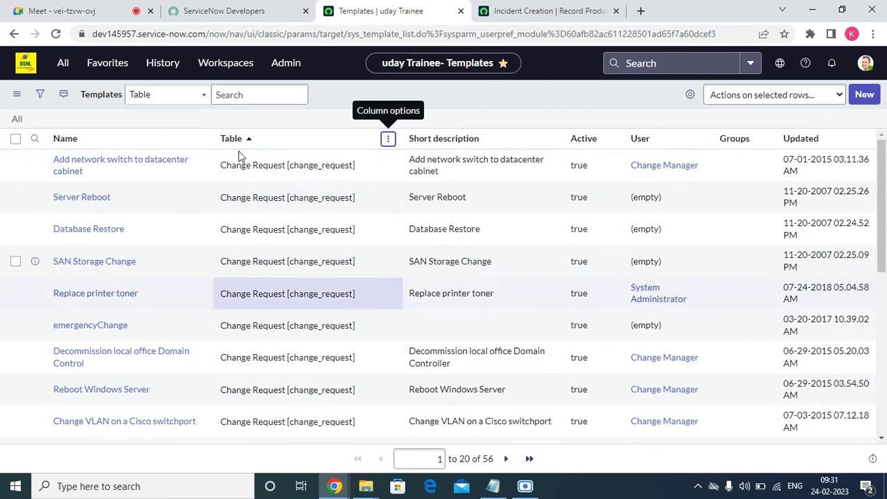
{"action": "left_click", "coordinate": [223, 94]}
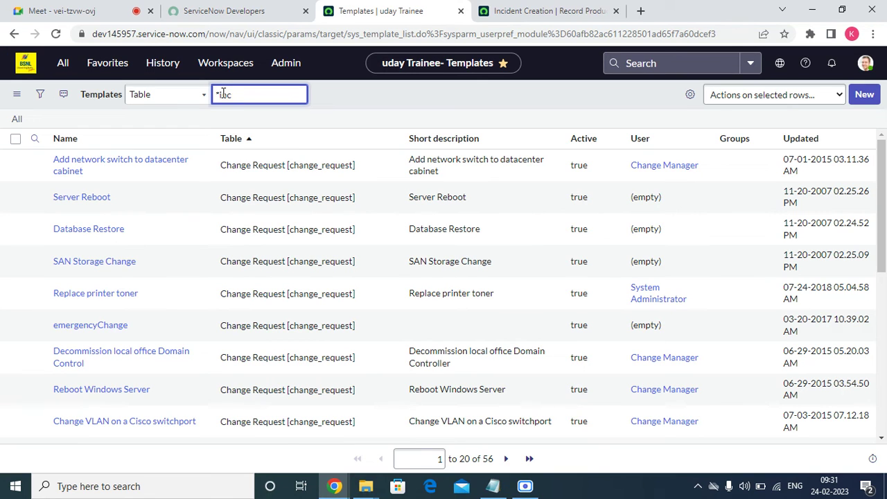
{"action": "key", "text": "Return"}
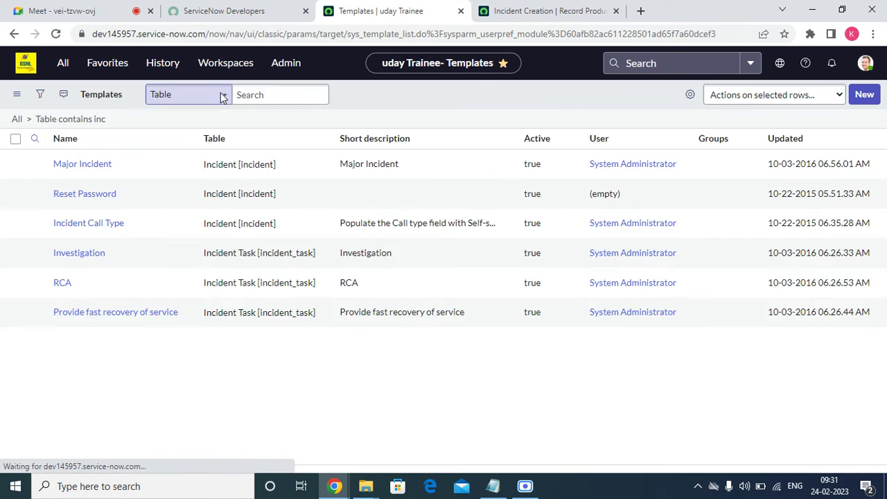
{"action": "left_click", "coordinate": [76, 193]}
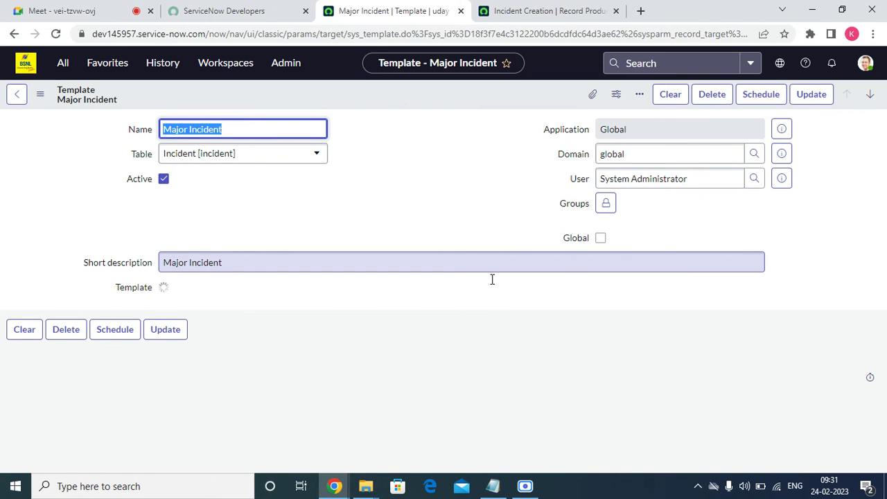
{"action": "left_click", "coordinate": [600, 238]}
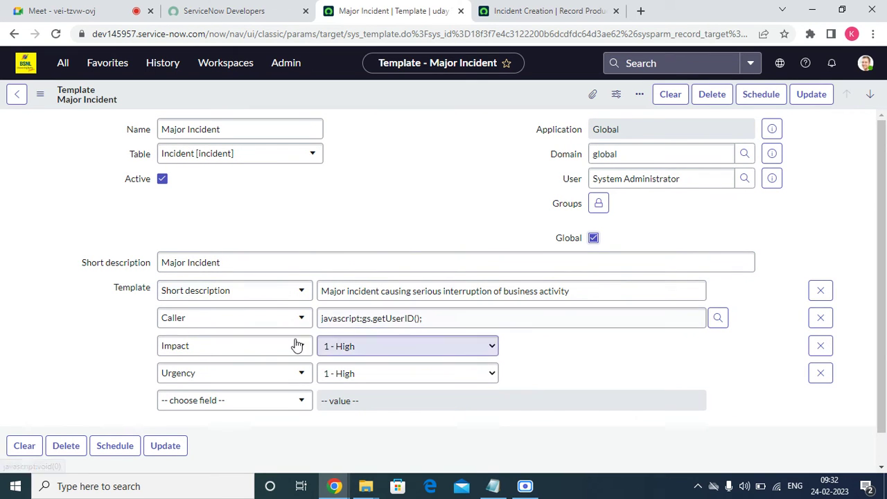
{"action": "right_click", "coordinate": [402, 95]}
{"action": "left_click", "coordinate": [423, 102]}
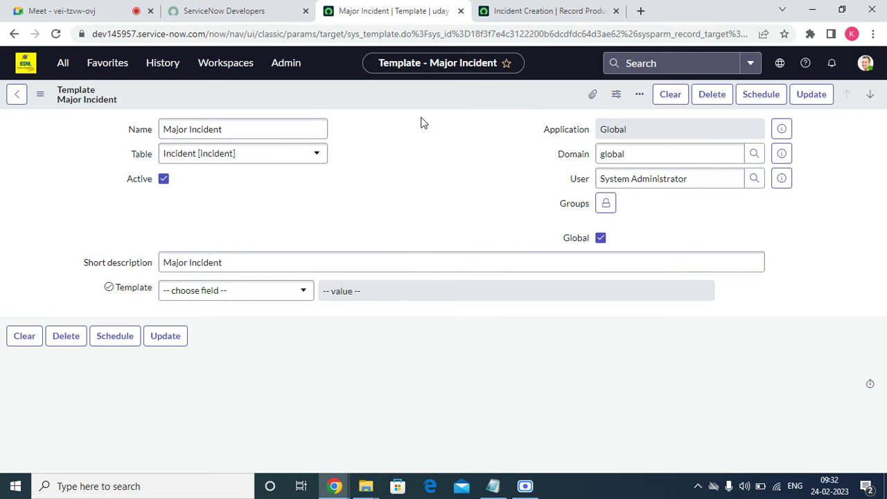
{"action": "right_click", "coordinate": [380, 81]}
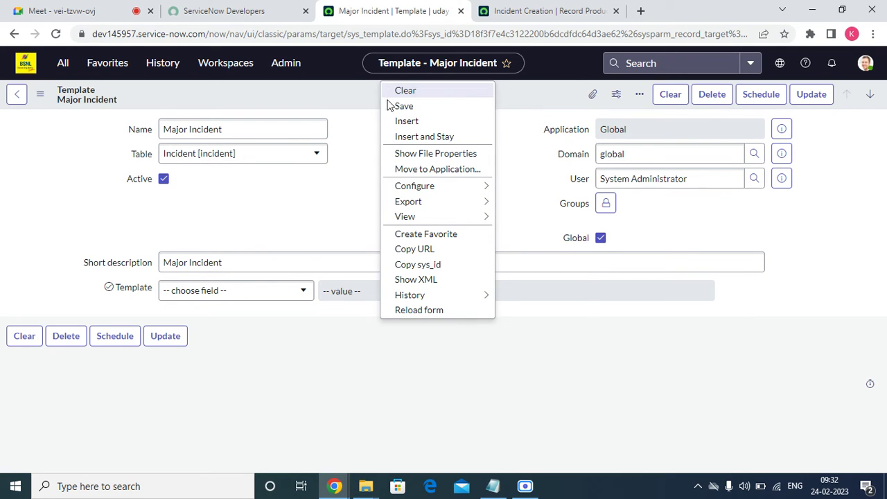
{"action": "left_click", "coordinate": [413, 310]}
{"action": "left_click", "coordinate": [536, 310]}
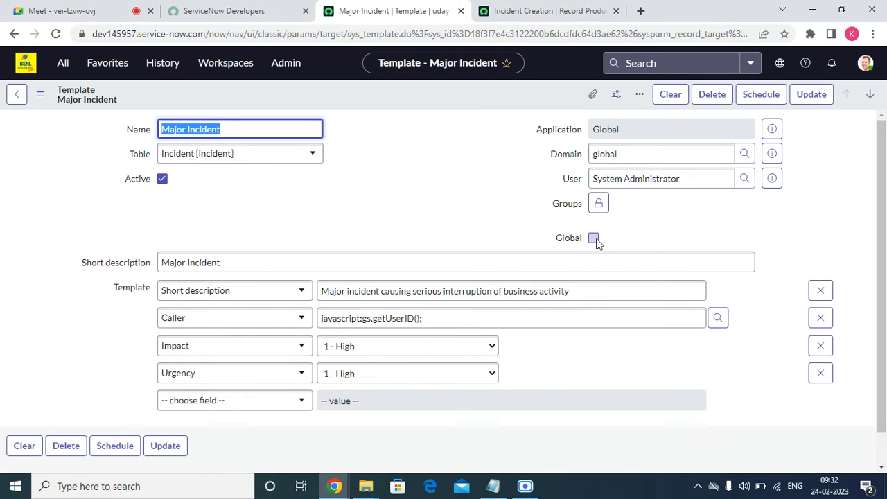
Make the Major Incident template global and save the record.
{"action": "left_click", "coordinate": [594, 237]}
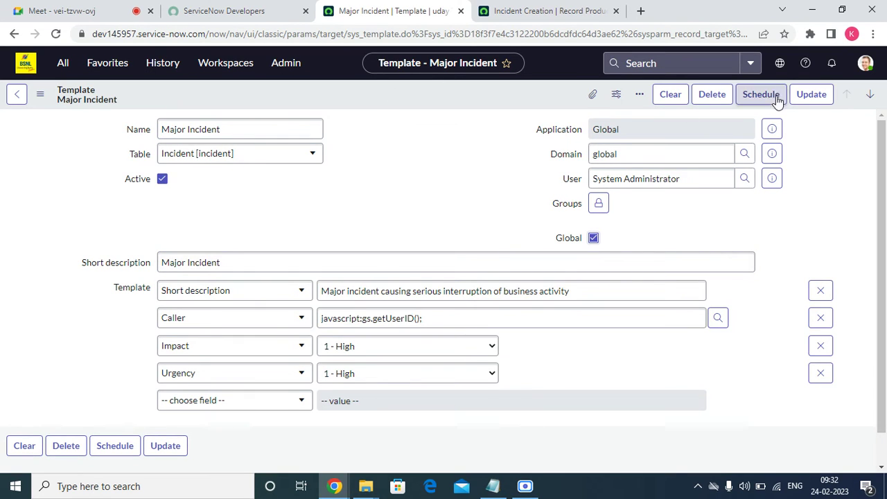
{"action": "right_click", "coordinate": [315, 93]}
{"action": "left_click", "coordinate": [333, 117]}
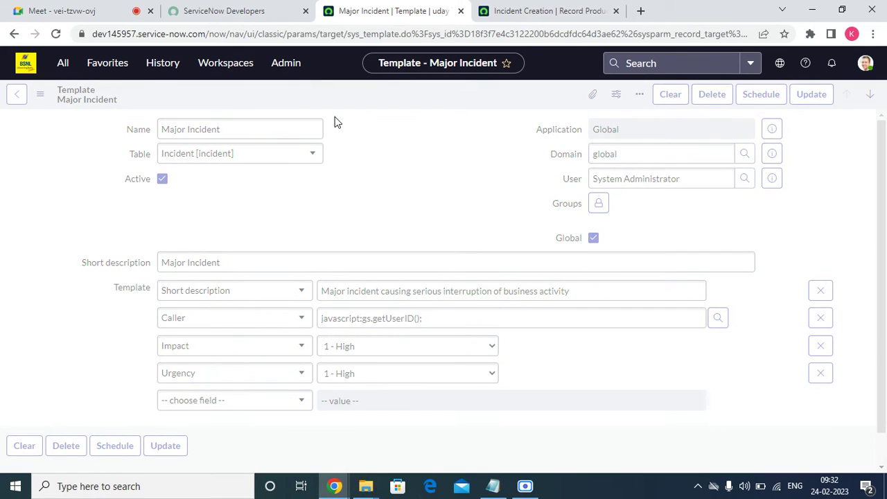
Switch to the Incident Creation record producer's browser tab and save it with Major Incident as its template.
{"action": "left_click", "coordinate": [545, 11]}
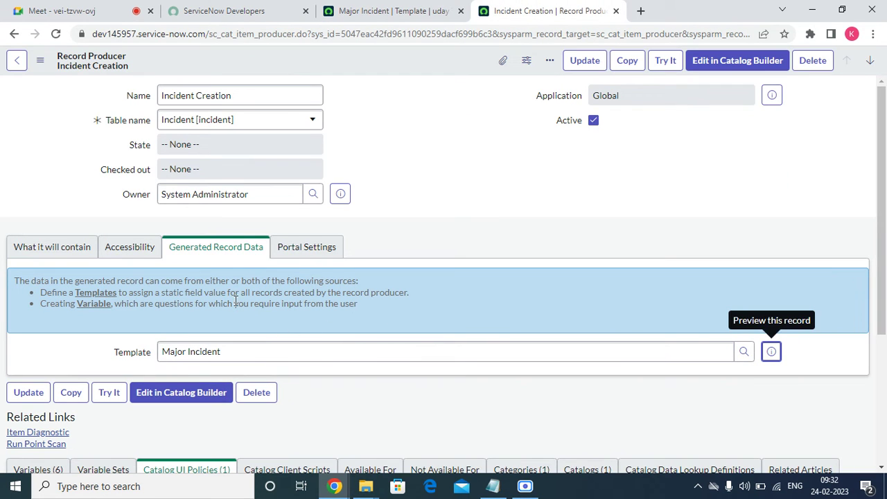
{"action": "right_click", "coordinate": [404, 63]}
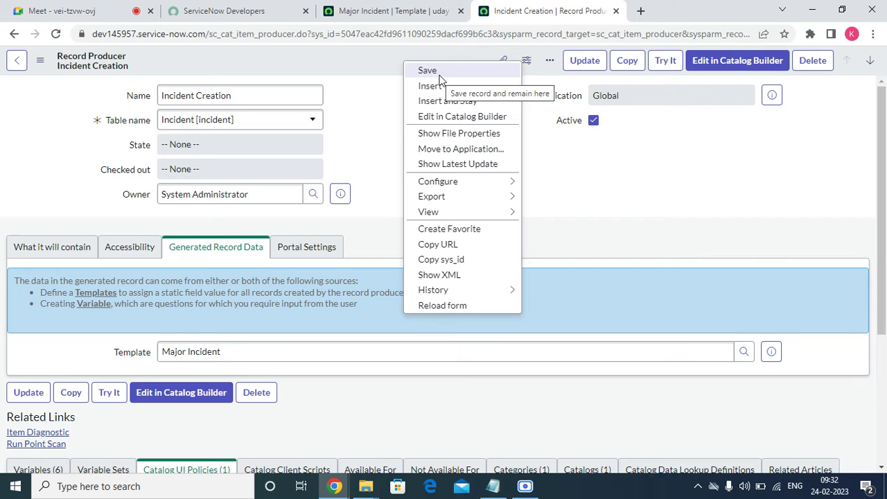
{"action": "left_click", "coordinate": [440, 76]}
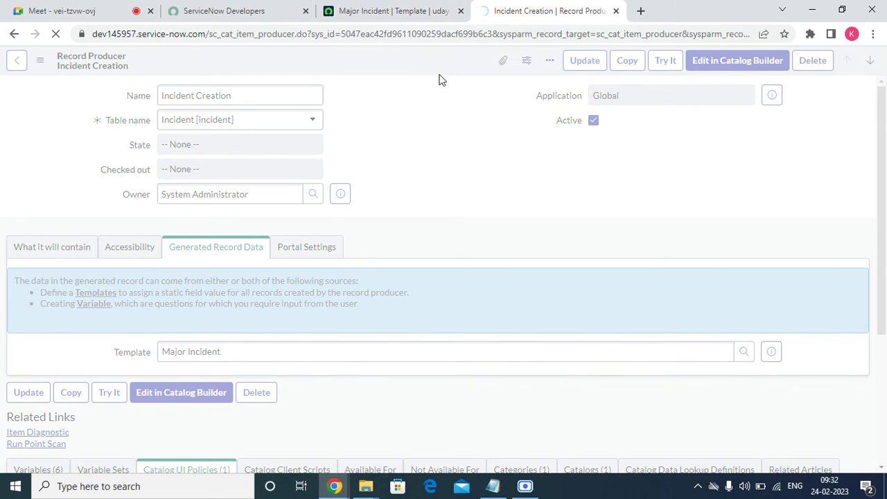
{"action": "left_click", "coordinate": [353, 10]}
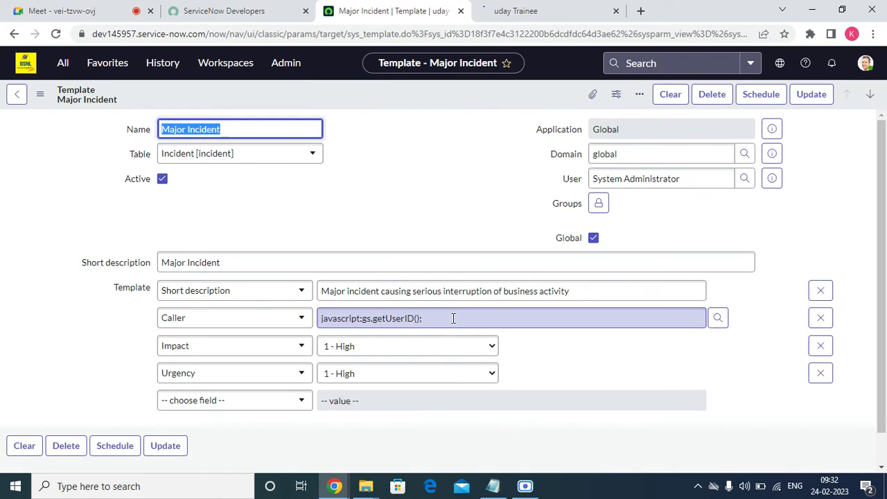
{"action": "left_click", "coordinate": [520, 9]}
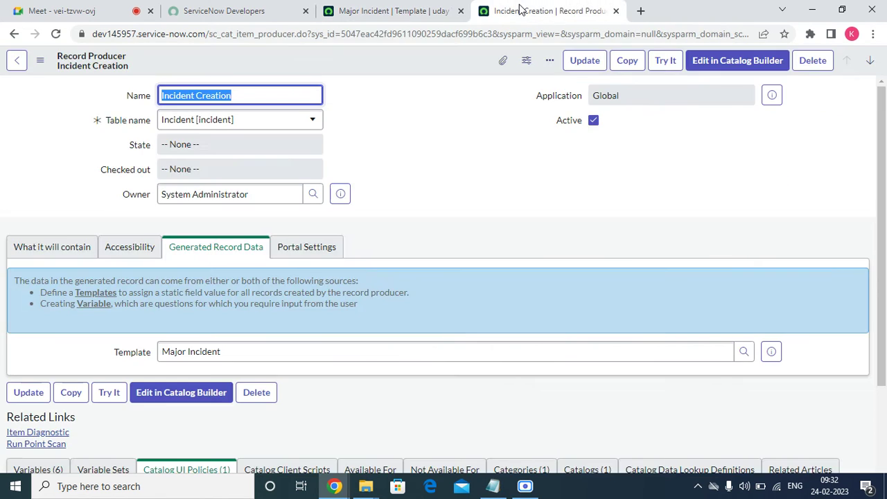
Try out the record producer, choosing the first listed user as Requested for, Hardware as category and 2 - Medium as impact.
{"action": "left_click", "coordinate": [667, 64]}
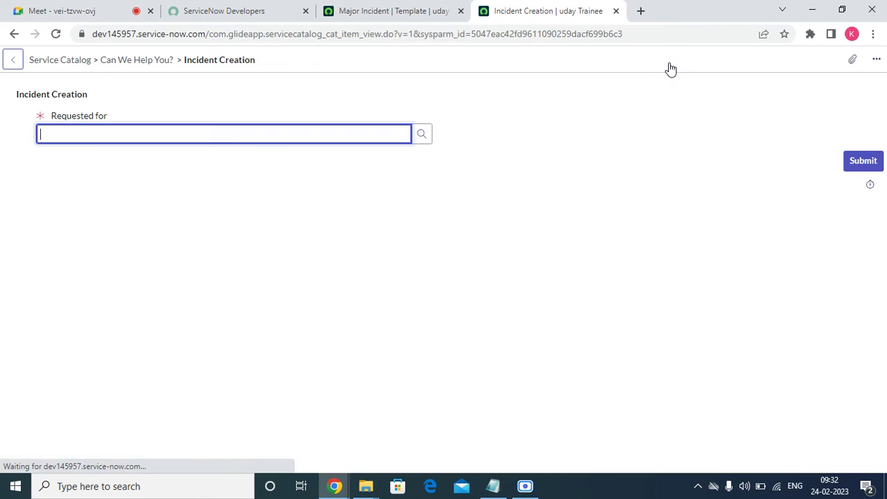
{"action": "left_click", "coordinate": [419, 136]}
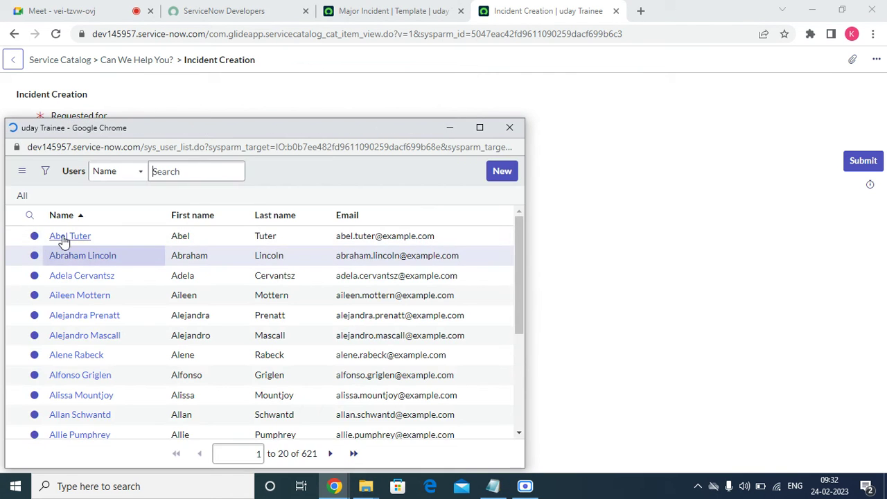
{"action": "left_click", "coordinate": [60, 236]}
{"action": "left_click", "coordinate": [80, 232]}
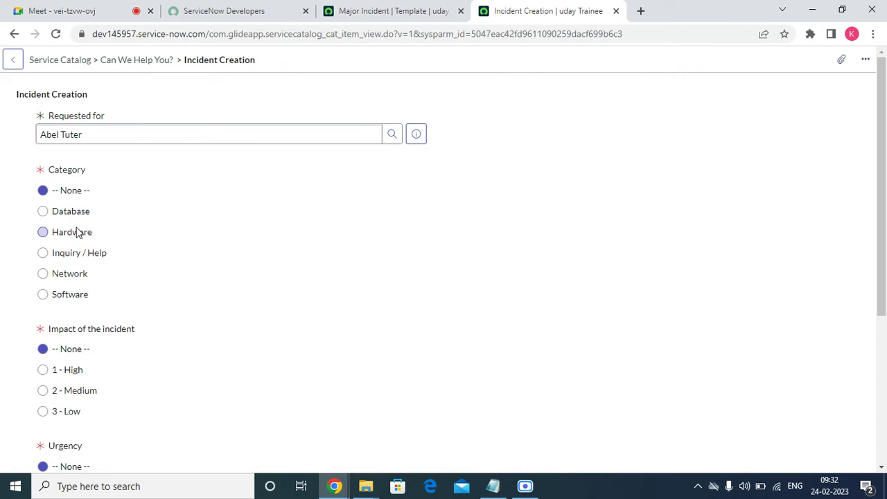
{"action": "left_click", "coordinate": [63, 394]}
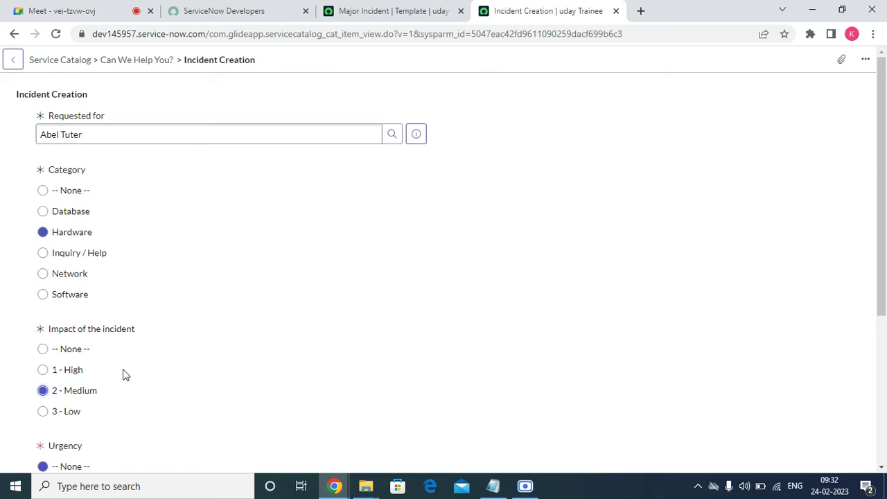
Set urgency to 2 - Medium, enter "t" as Issue Description and "tt" as Issue Details, and submit the form.
{"action": "scroll", "coordinate": [74, 303], "scroll_direction": "down", "scroll_amount": 4}
{"action": "left_click", "coordinate": [61, 332]}
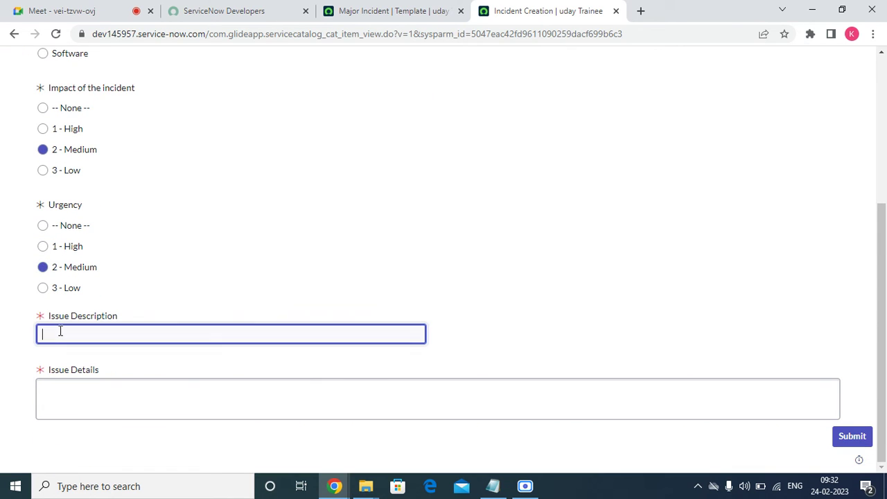
{"action": "type", "text": "t"}
{"action": "left_click", "coordinate": [71, 382]}
{"action": "type", "text": "tt"}
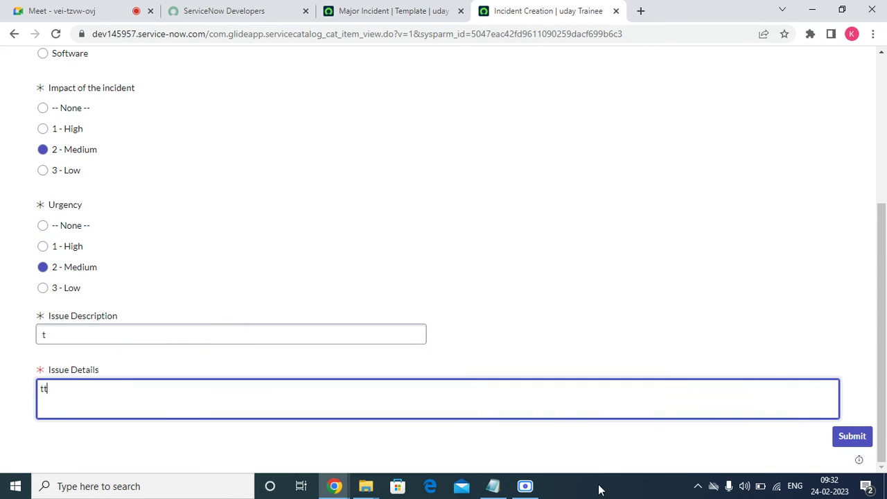
{"action": "left_click", "coordinate": [854, 447]}
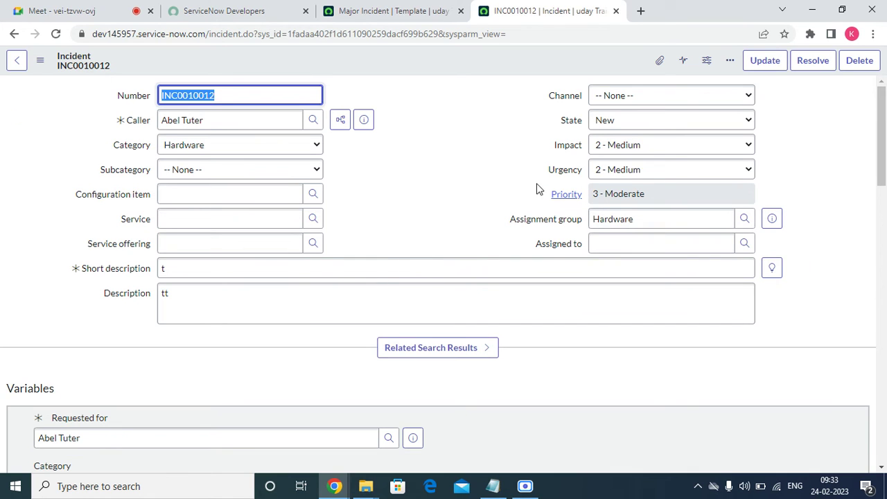
Review the generated incident's fields, variables and related lists, and compare them with the Major Incident template's field values.
{"action": "scroll", "coordinate": [329, 272], "scroll_direction": "down", "scroll_amount": 15}
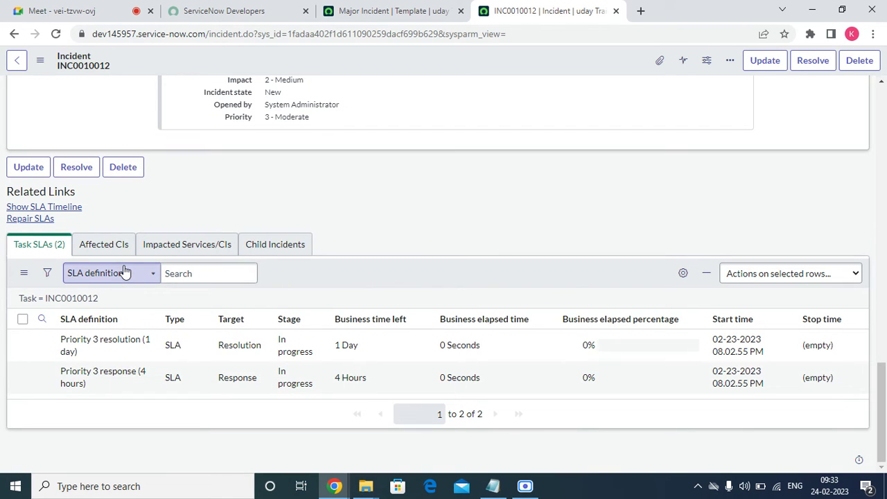
{"action": "left_click_drag", "start_coordinate": [881, 368], "coordinate": [856, 140]}
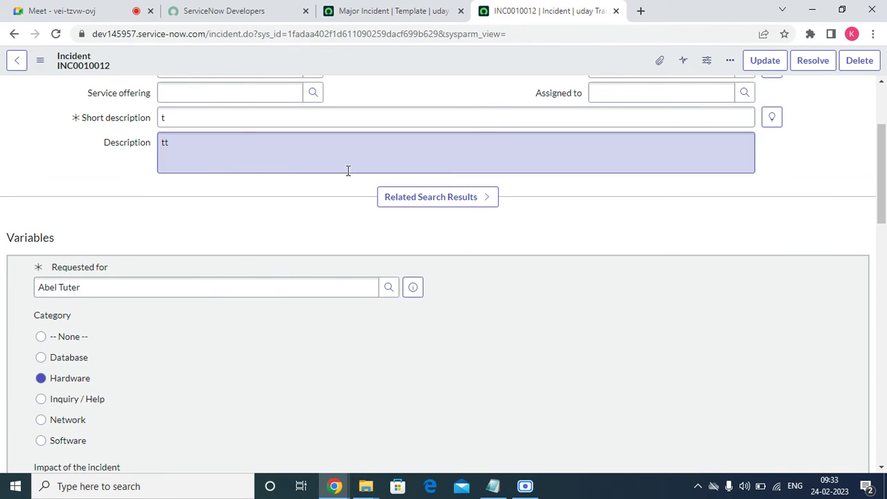
{"action": "left_click", "coordinate": [409, 12]}
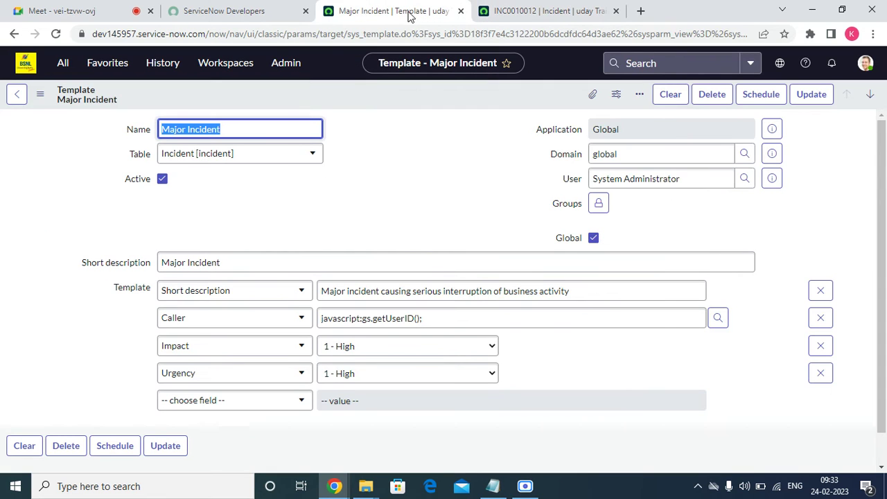
{"action": "scroll", "coordinate": [398, 165], "scroll_direction": "down", "scroll_amount": 1}
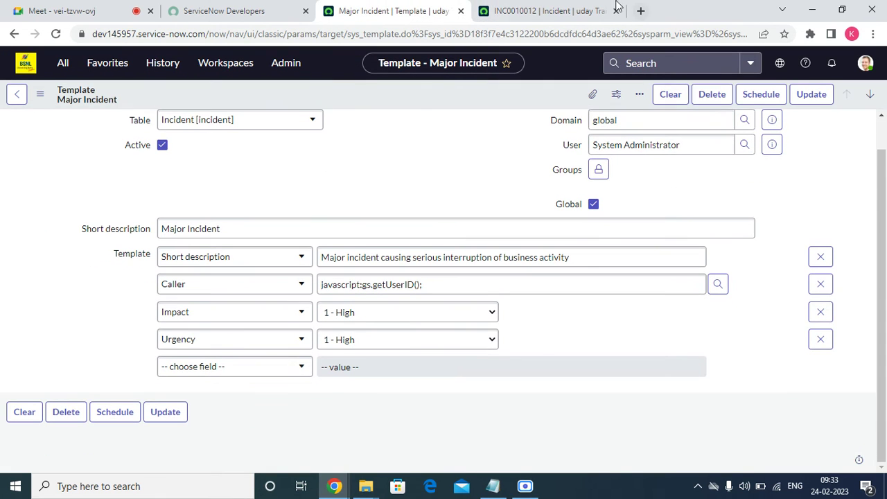
Go back to the Incident Creation form and open its item configuration, leaving the form without saving changes.
{"action": "left_click", "coordinate": [524, 10]}
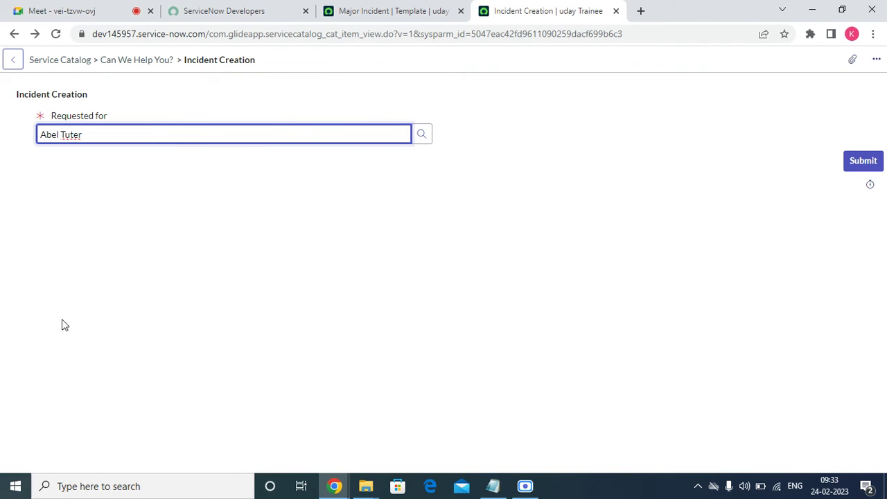
{"action": "right_click", "coordinate": [321, 61]}
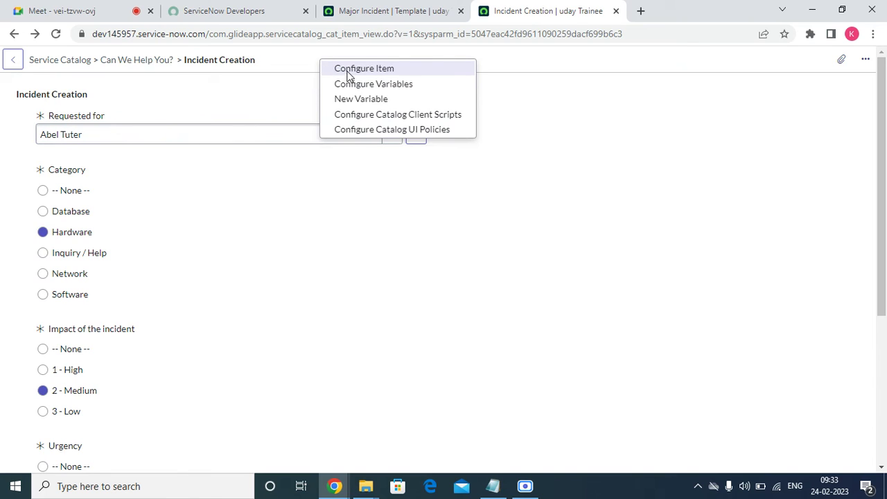
{"action": "left_click", "coordinate": [349, 72]}
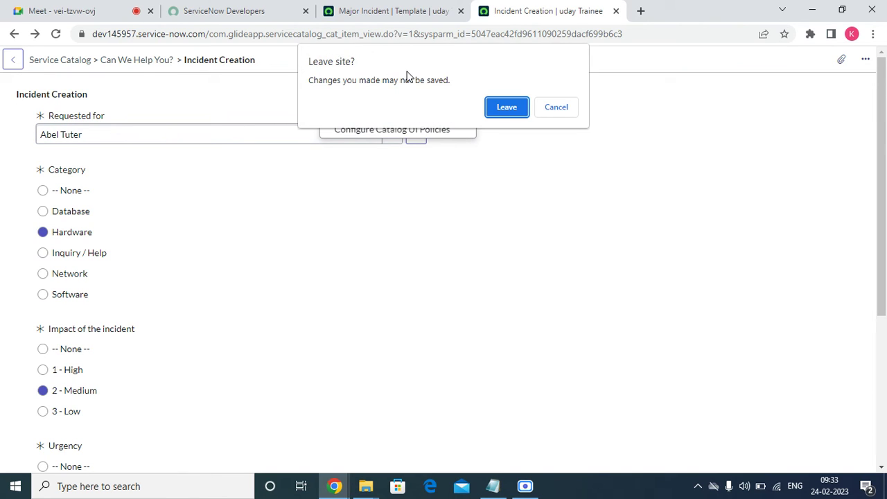
{"action": "left_click", "coordinate": [513, 109]}
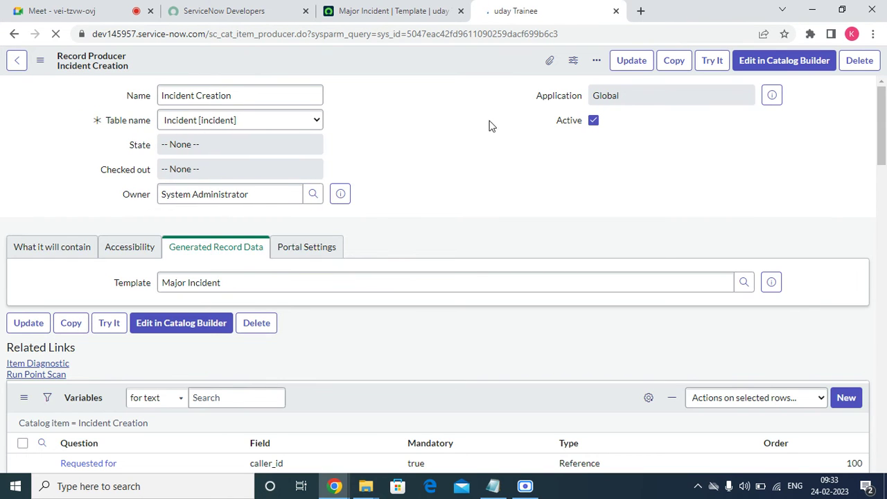
Show the Variables related list of the Incident Creation record producer.
{"action": "scroll", "coordinate": [633, 379], "scroll_direction": "down", "scroll_amount": 1}
{"action": "scroll", "coordinate": [630, 374], "scroll_direction": "down", "scroll_amount": 3}
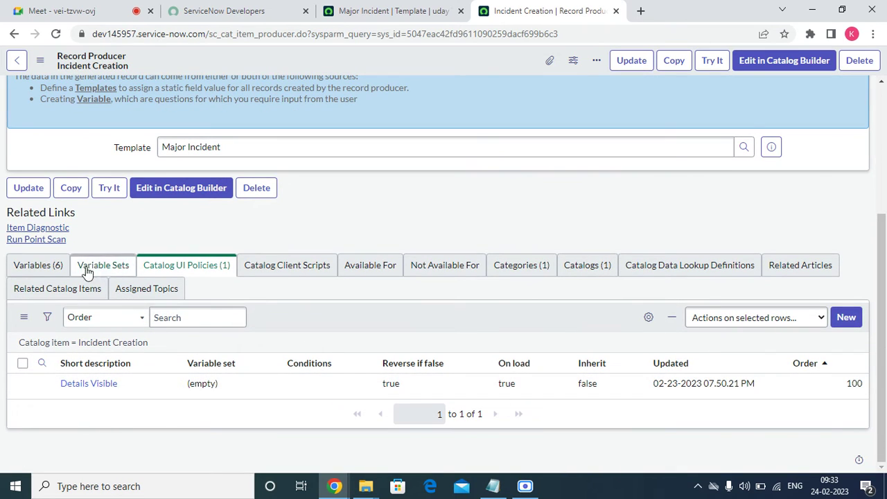
{"action": "left_click", "coordinate": [31, 268]}
{"action": "scroll", "coordinate": [646, 321], "scroll_direction": "down", "scroll_amount": 2}
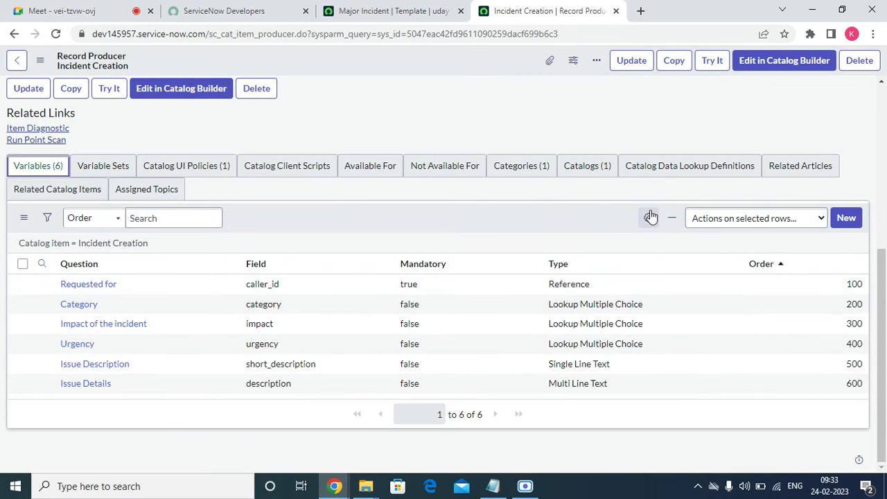
Add the Active column to the Variables list, placed between Mandatory and Type.
{"action": "left_click", "coordinate": [649, 217]}
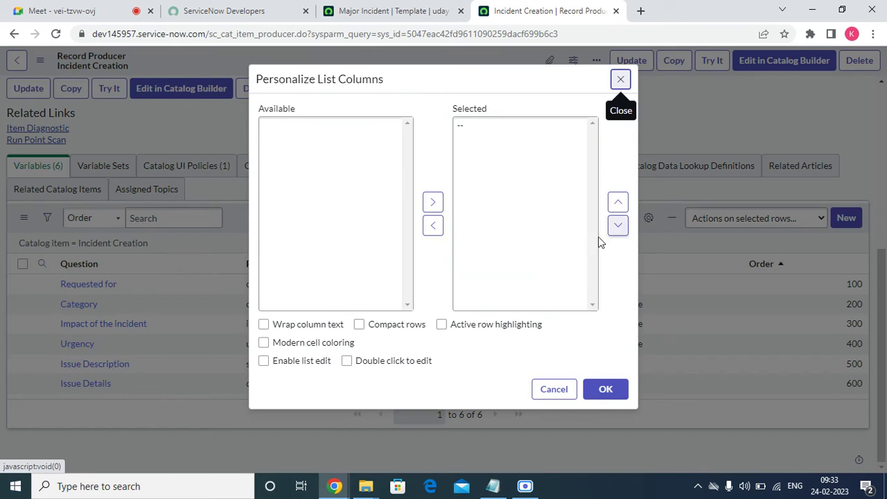
{"action": "double_click", "coordinate": [277, 127]}
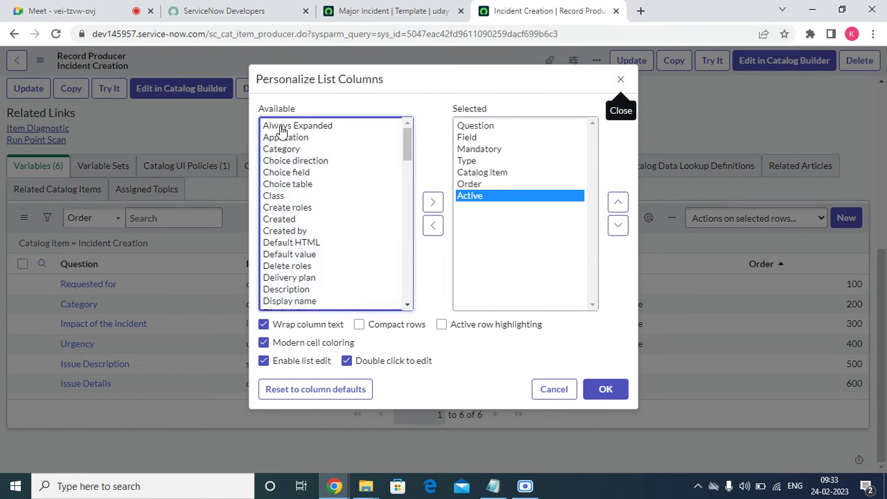
{"action": "left_click", "coordinate": [617, 203]}
{"action": "left_click", "coordinate": [617, 202]}
{"action": "left_click", "coordinate": [618, 202]}
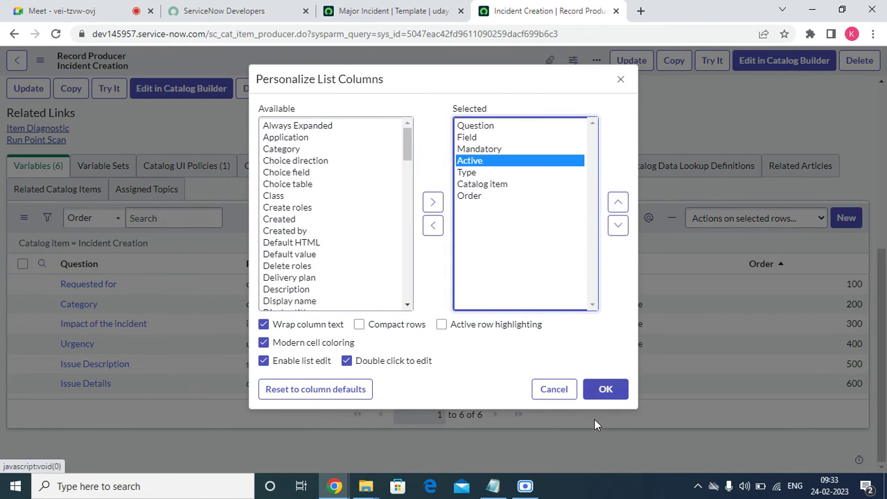
{"action": "left_click", "coordinate": [607, 390]}
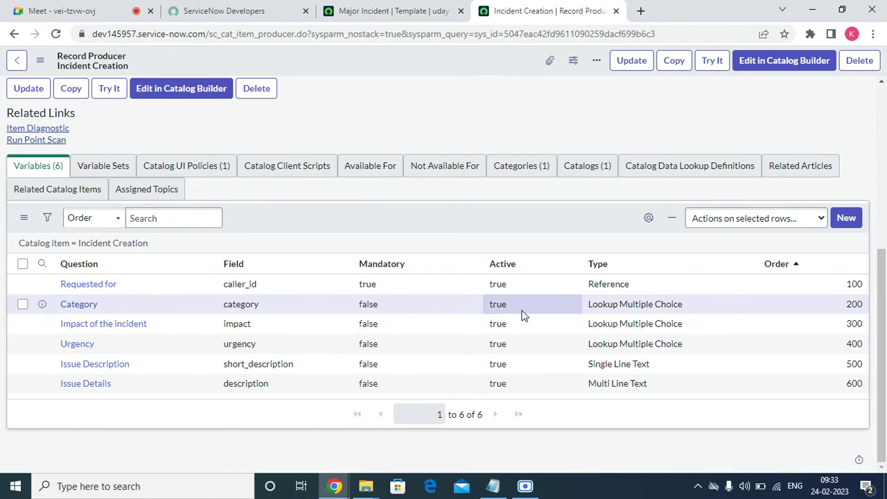
Set Active to false for the five variables from Category to Issue Details.
{"action": "left_click_drag", "start_coordinate": [521, 316], "coordinate": [520, 382]}
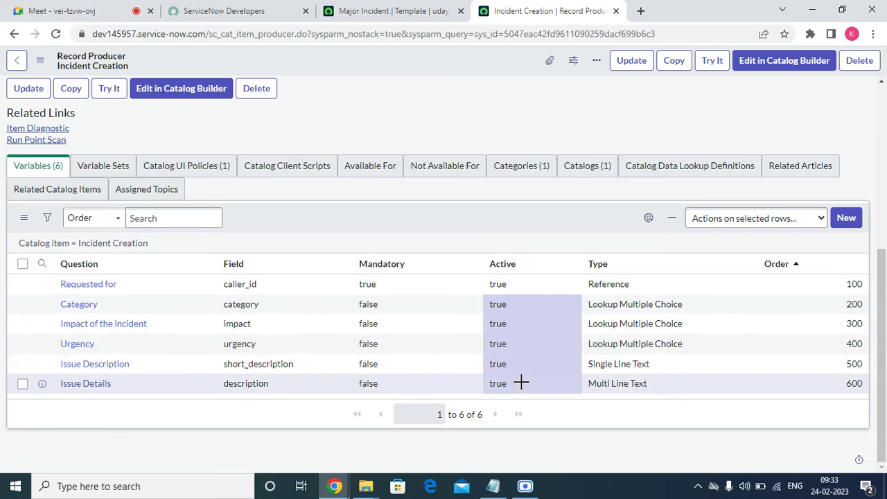
{"action": "double_click", "coordinate": [518, 308]}
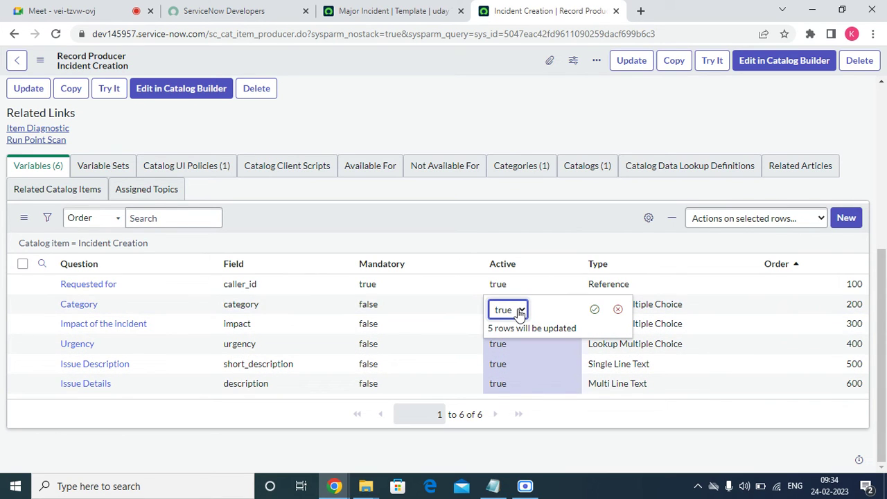
{"action": "left_click", "coordinate": [519, 313]}
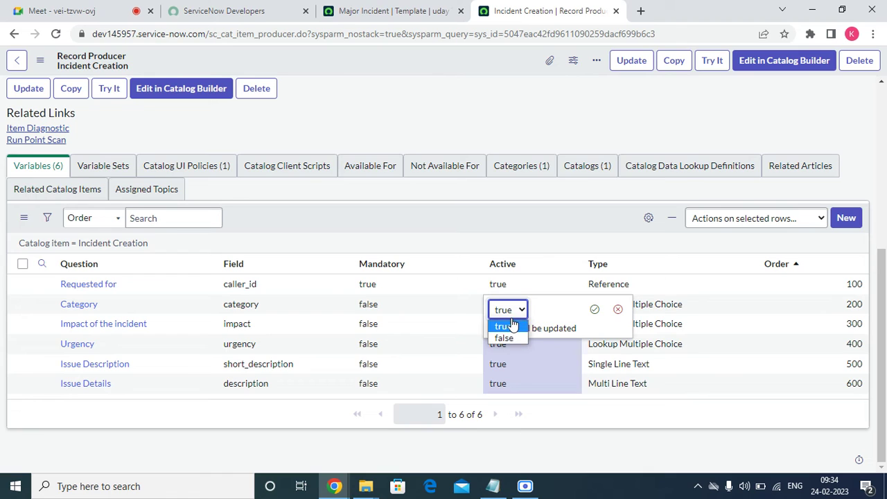
{"action": "left_click", "coordinate": [508, 339]}
{"action": "left_click", "coordinate": [594, 313]}
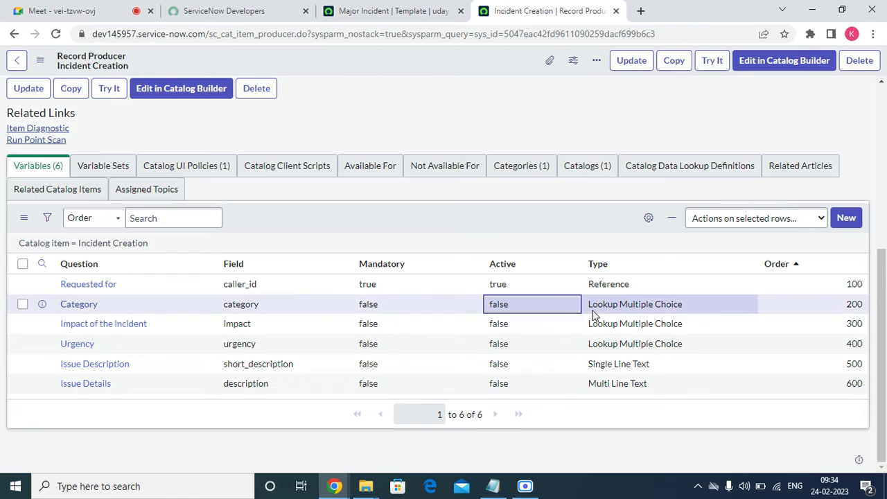
{"action": "right_click", "coordinate": [489, 210]}
{"action": "left_click", "coordinate": [509, 235]}
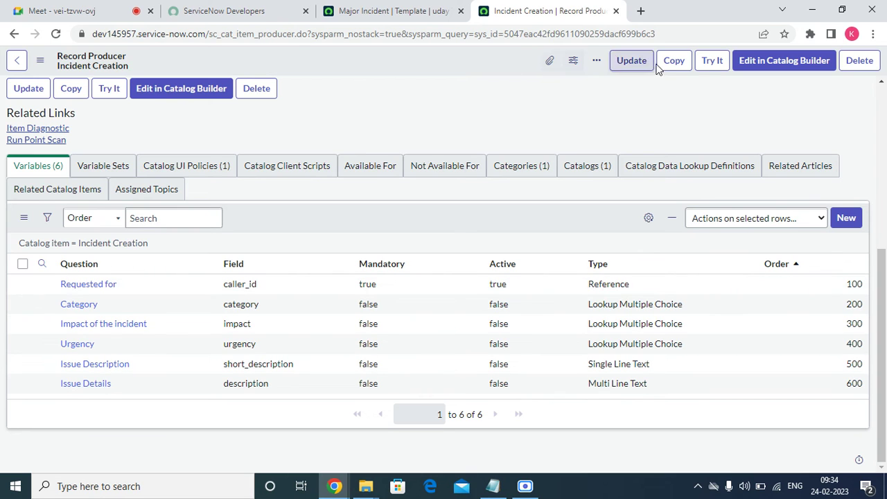
Try the record producer, choose the second listed user as Requested for, and submit the form.
{"action": "left_click", "coordinate": [714, 61]}
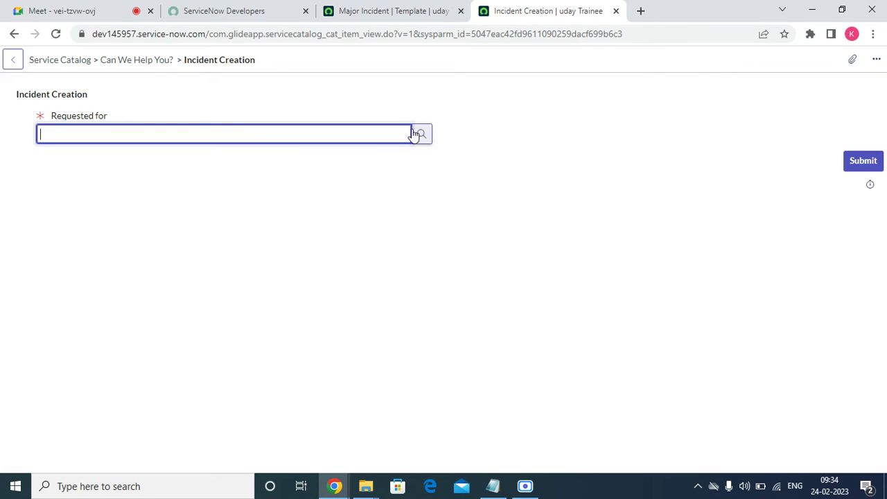
{"action": "left_click", "coordinate": [420, 134]}
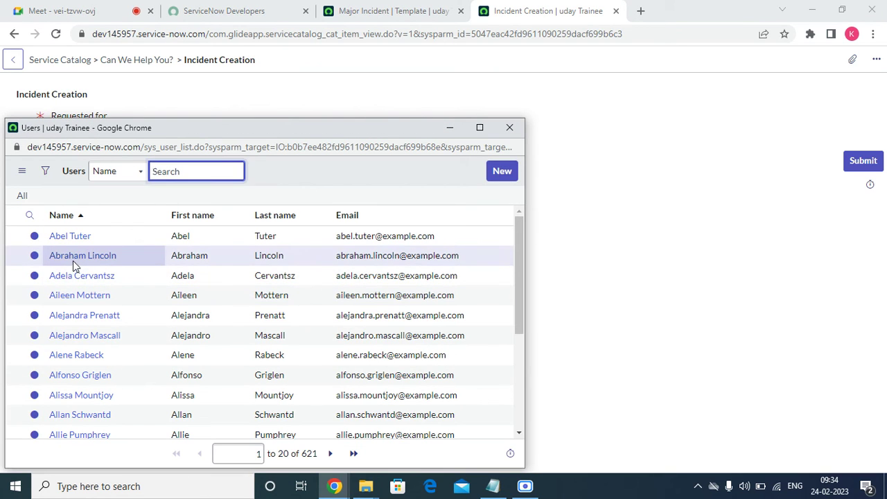
{"action": "left_click", "coordinate": [78, 256]}
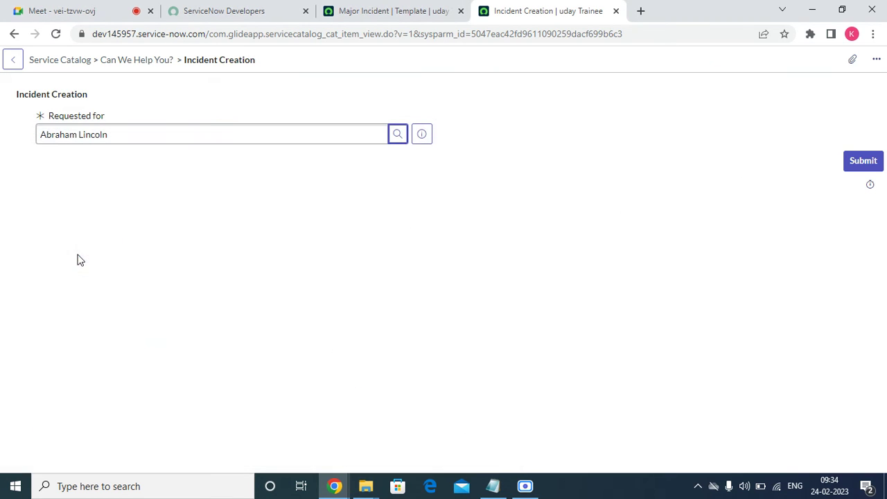
{"action": "left_click", "coordinate": [864, 160]}
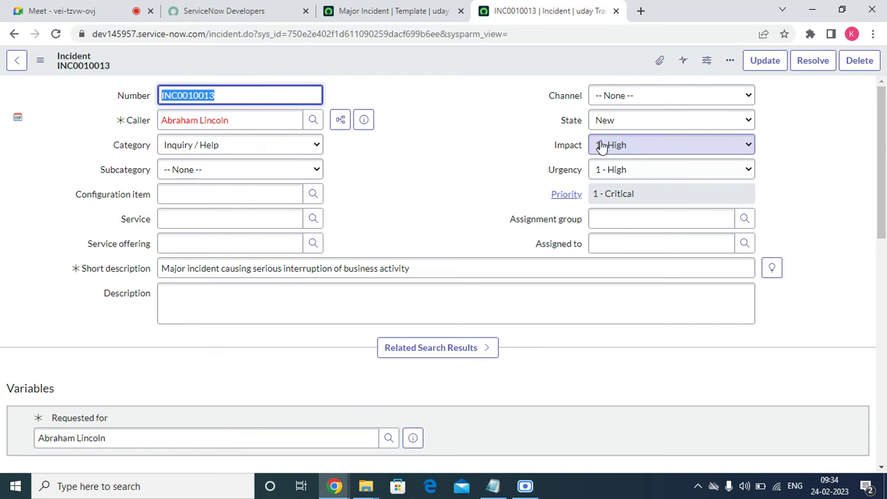
Review the generated incident's fields and Task SLAs, and compare them with the Major Incident template's field values.
{"action": "scroll", "coordinate": [219, 316], "scroll_direction": "down", "scroll_amount": 15}
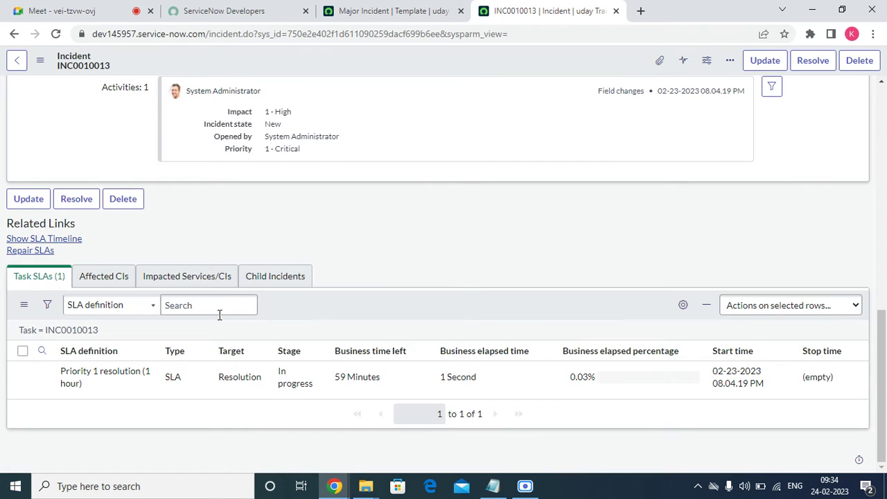
{"action": "scroll", "coordinate": [215, 322], "scroll_direction": "up", "scroll_amount": 15}
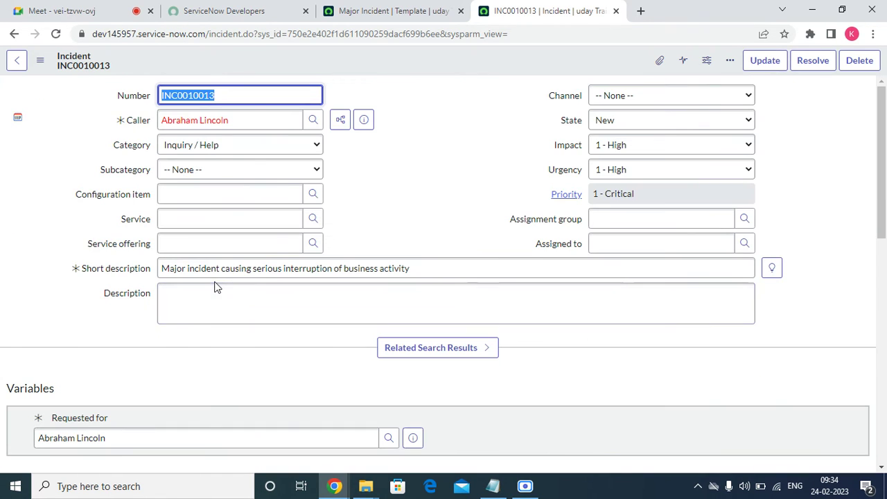
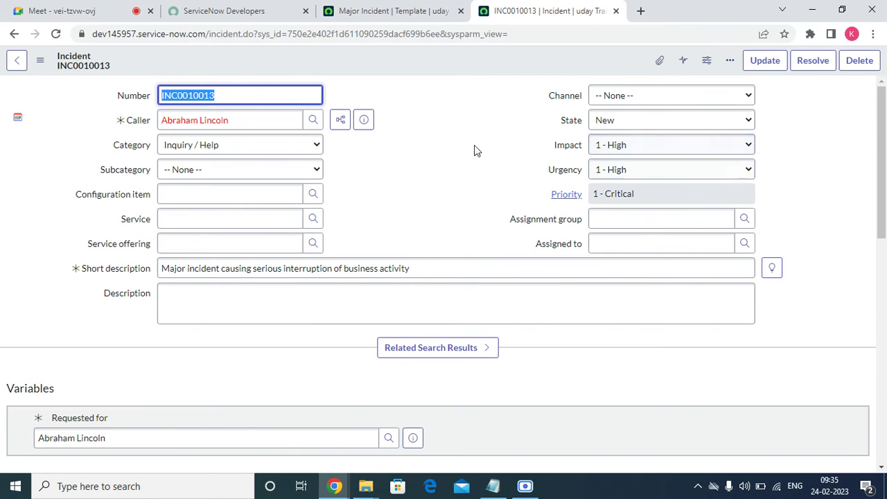
{"action": "left_click", "coordinate": [416, 10]}
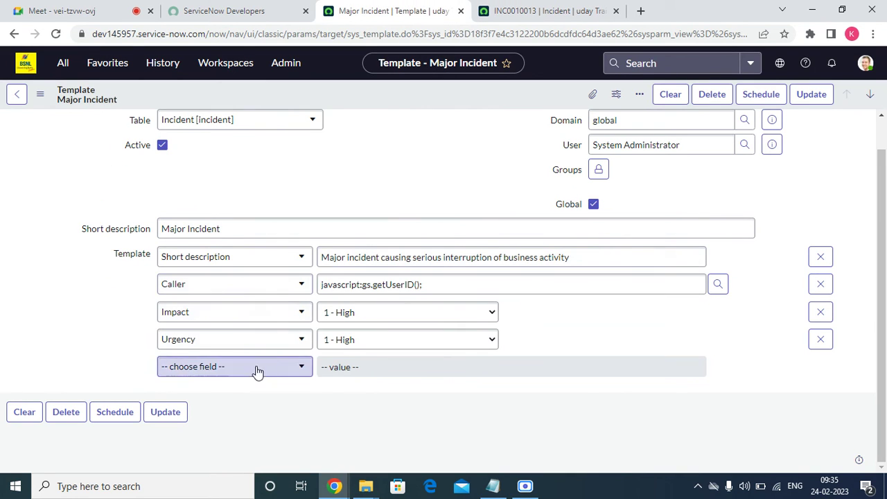
{"action": "left_click", "coordinate": [517, 12]}
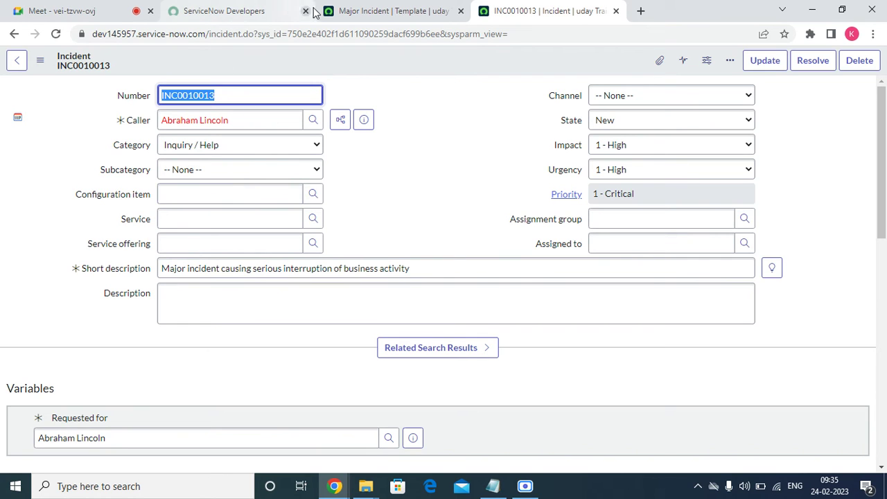
Copy the Caller value "javascript:gs.getUserID();" from the Major Incident template.
{"action": "left_click", "coordinate": [347, 11]}
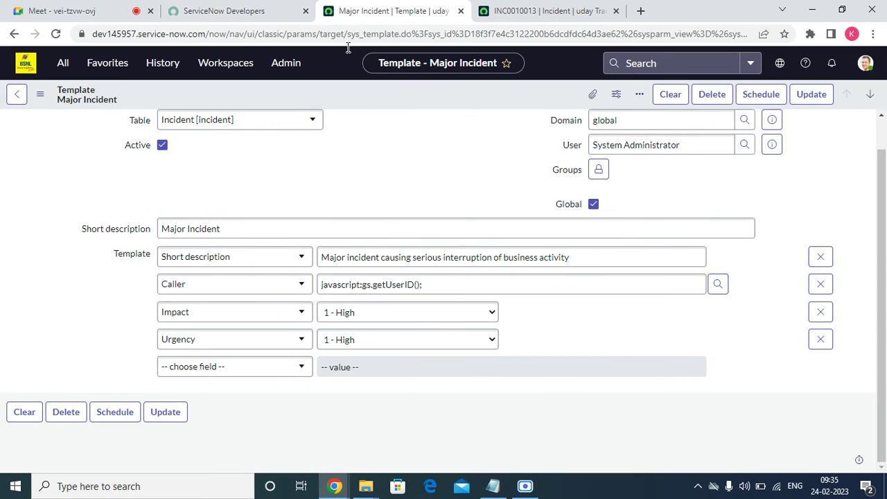
{"action": "triple_click", "coordinate": [435, 284]}
{"action": "right_click", "coordinate": [414, 286]}
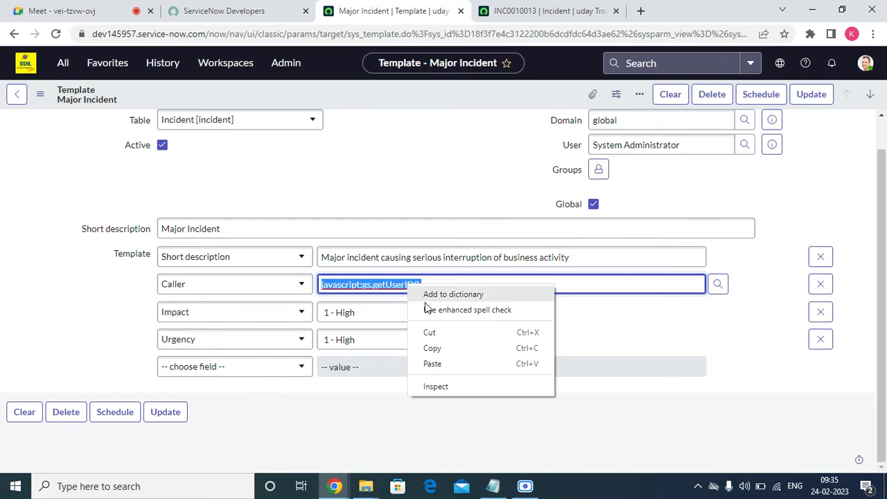
{"action": "left_click", "coordinate": [434, 348]}
Return from the generated incident to the Incident Creation form and open its item configuration, leaving without saving changes.
{"action": "left_click", "coordinate": [524, 14]}
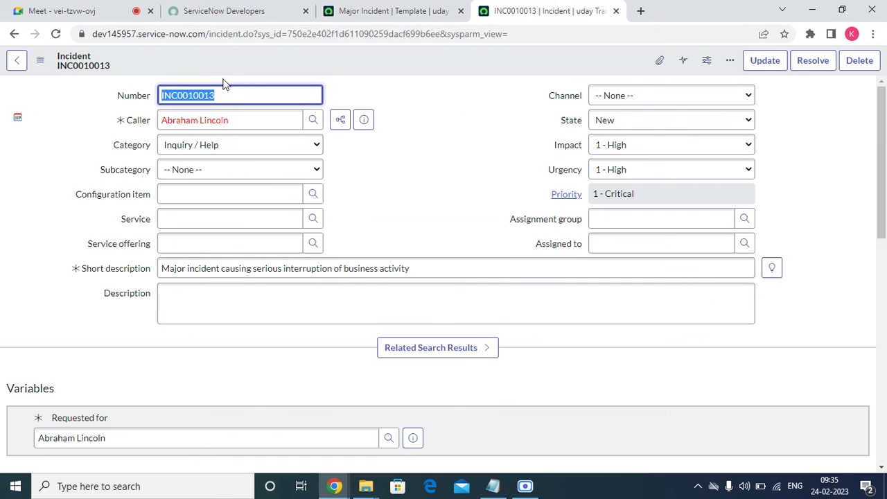
{"action": "left_click", "coordinate": [14, 33]}
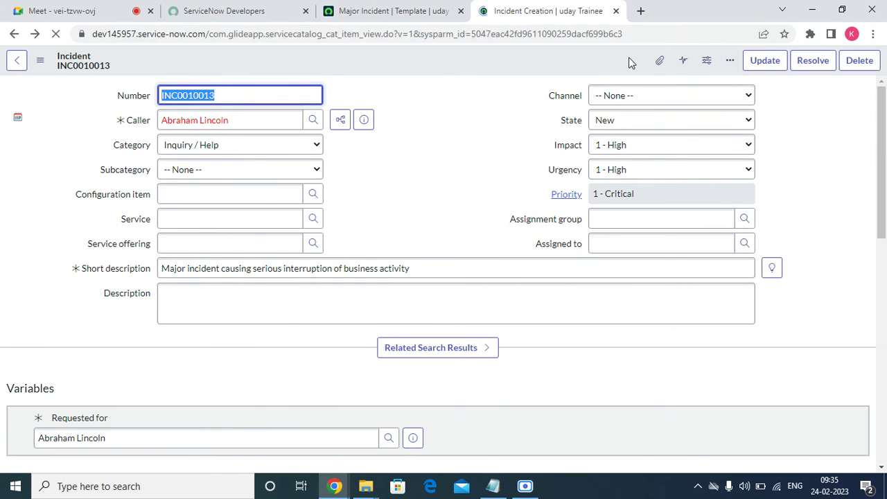
{"action": "right_click", "coordinate": [336, 56]}
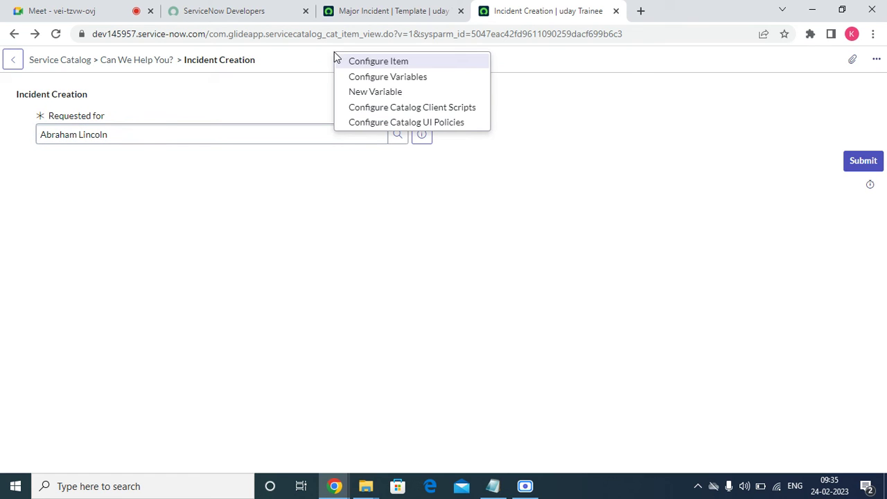
{"action": "left_click", "coordinate": [374, 65]}
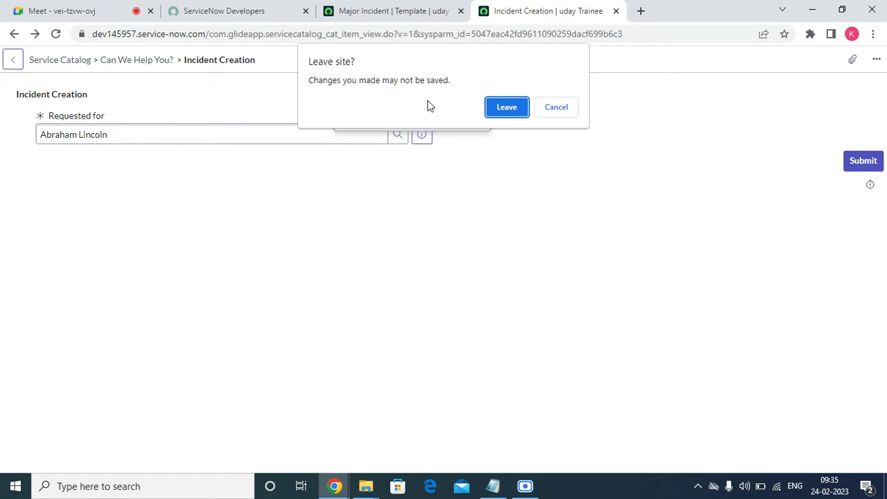
{"action": "left_click", "coordinate": [505, 107]}
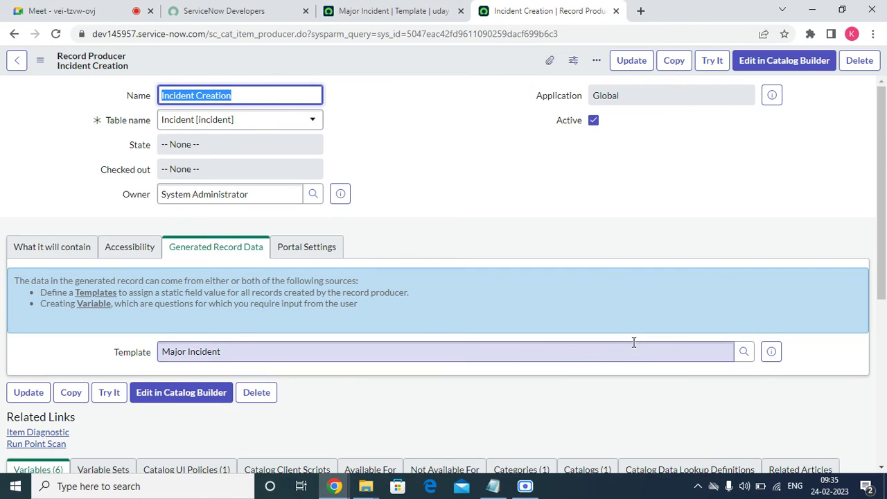
Open the Requested for variable from the Variables list in a new browser tab.
{"action": "left_click", "coordinate": [79, 251]}
{"action": "scroll", "coordinate": [340, 294], "scroll_direction": "down", "scroll_amount": 5}
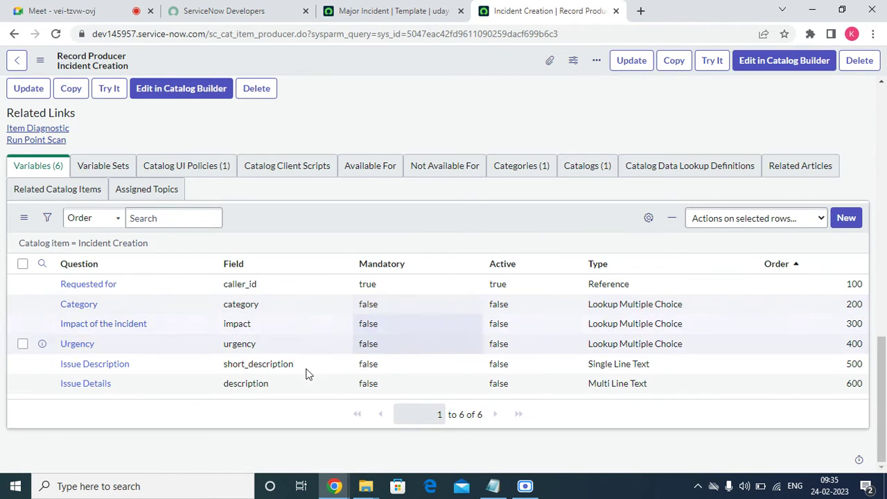
{"action": "right_click", "coordinate": [42, 284]}
{"action": "left_click", "coordinate": [61, 296]}
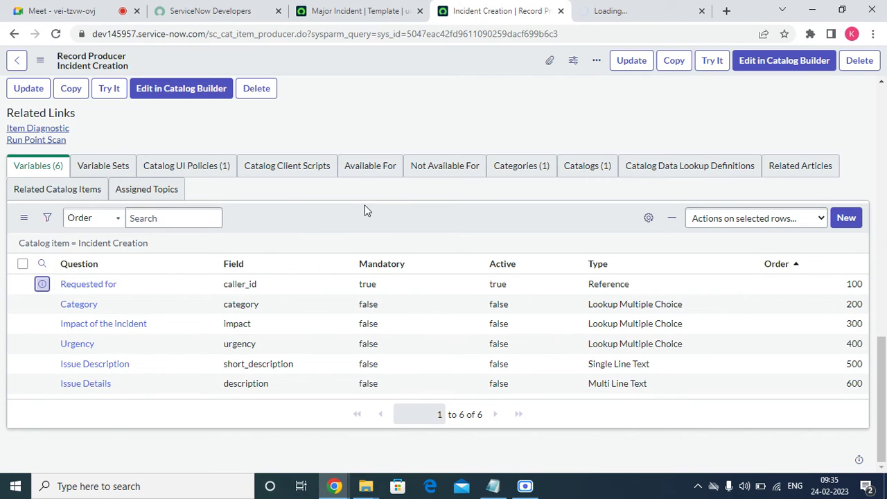
Clear the Template field in the Incident Creation record producer's generated record data.
{"action": "scroll", "coordinate": [368, 210], "scroll_direction": "up", "scroll_amount": 10}
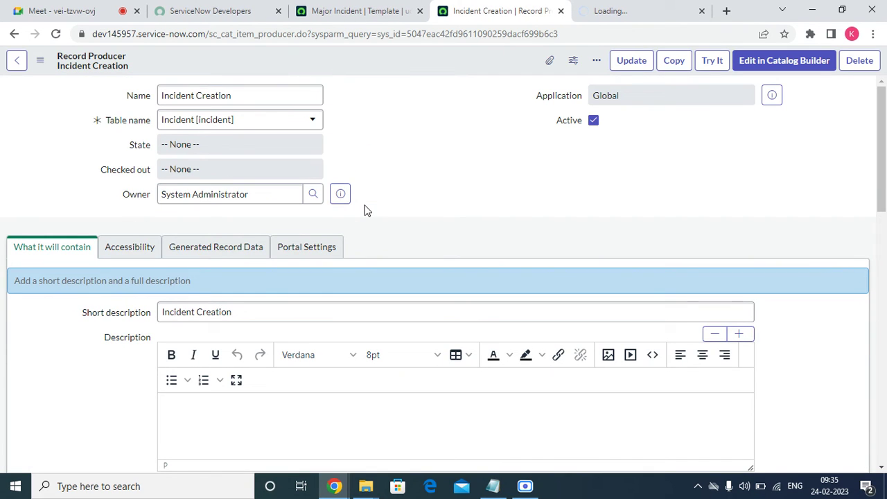
{"action": "left_click", "coordinate": [218, 245]}
{"action": "double_click", "coordinate": [242, 351]}
{"action": "triple_click", "coordinate": [241, 351]}
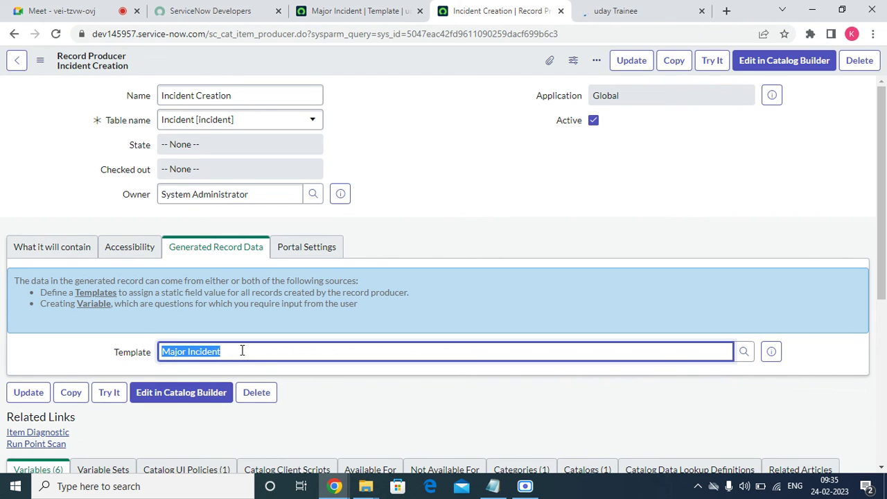
{"action": "key", "text": "BackSpace"}
Set Active to true for the five variables from Category to Issue Details, and switch to the Requested for variable record.
{"action": "left_click", "coordinate": [55, 250]}
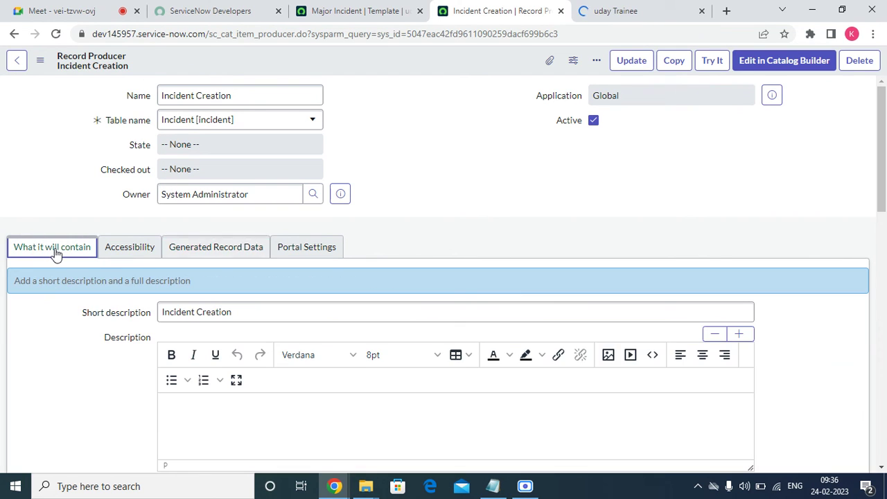
{"action": "scroll", "coordinate": [318, 327], "scroll_direction": "down", "scroll_amount": 10}
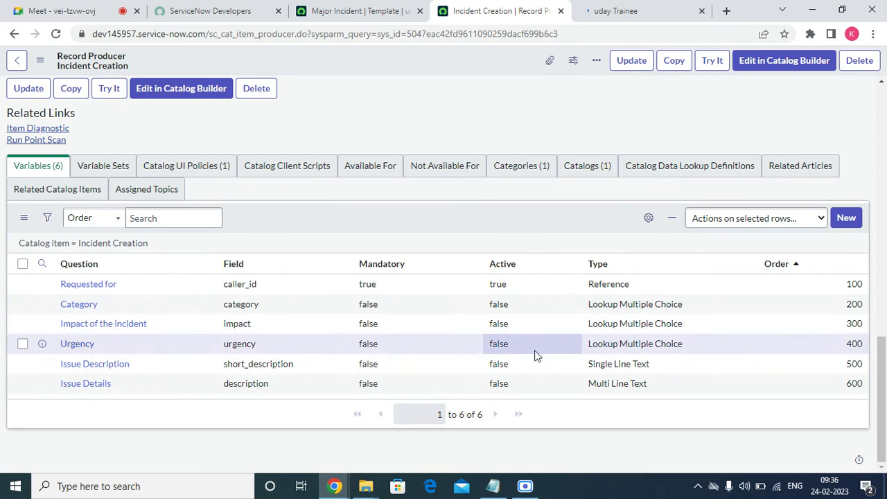
{"action": "left_click_drag", "start_coordinate": [518, 381], "coordinate": [508, 309]}
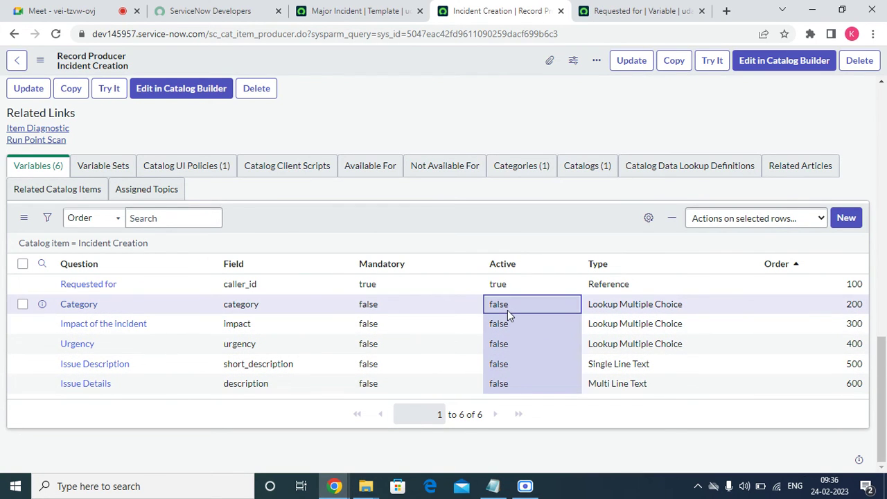
{"action": "double_click", "coordinate": [508, 310]}
{"action": "left_click", "coordinate": [501, 323]}
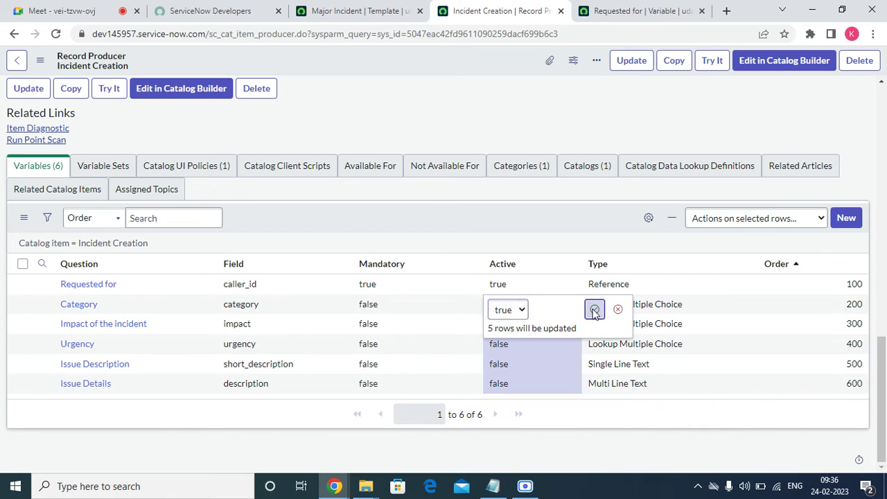
{"action": "left_click", "coordinate": [594, 310]}
{"action": "right_click", "coordinate": [450, 202]}
{"action": "left_click", "coordinate": [421, 216]}
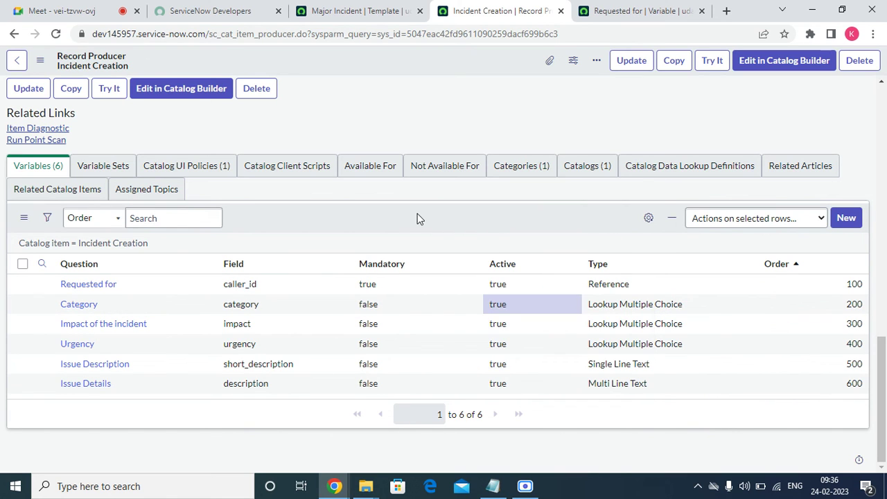
{"action": "right_click", "coordinate": [417, 215]}
{"action": "left_click", "coordinate": [632, 11]}
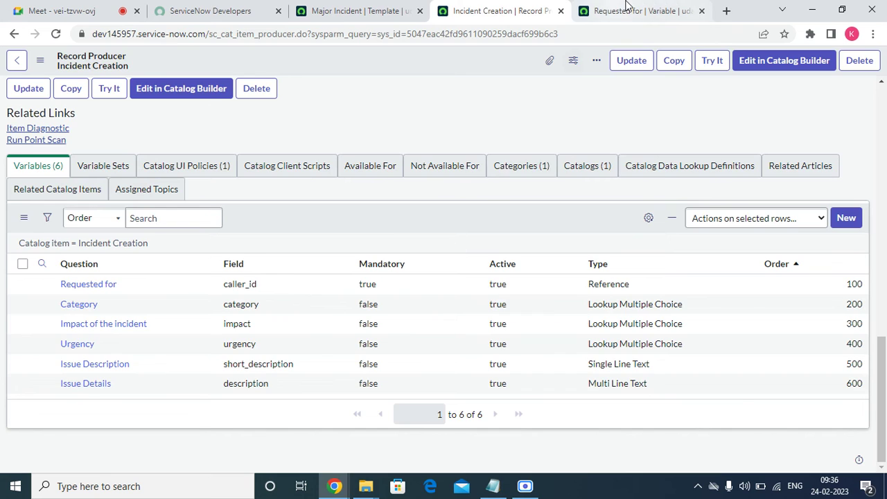
Set the Requested for variable's default value to javascript:gs.getUserID(); and save the variable record.
{"action": "left_click", "coordinate": [247, 300]}
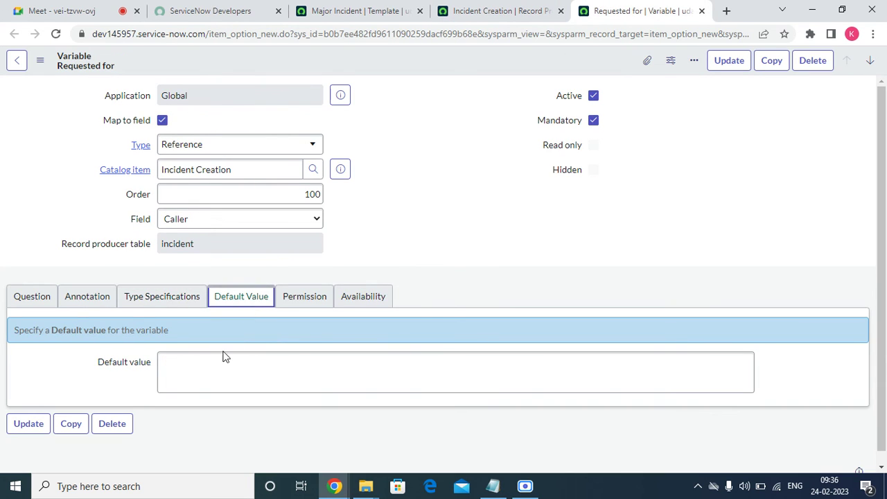
{"action": "left_click", "coordinate": [190, 368]}
{"action": "right_click", "coordinate": [190, 368]}
{"action": "left_click", "coordinate": [254, 267]}
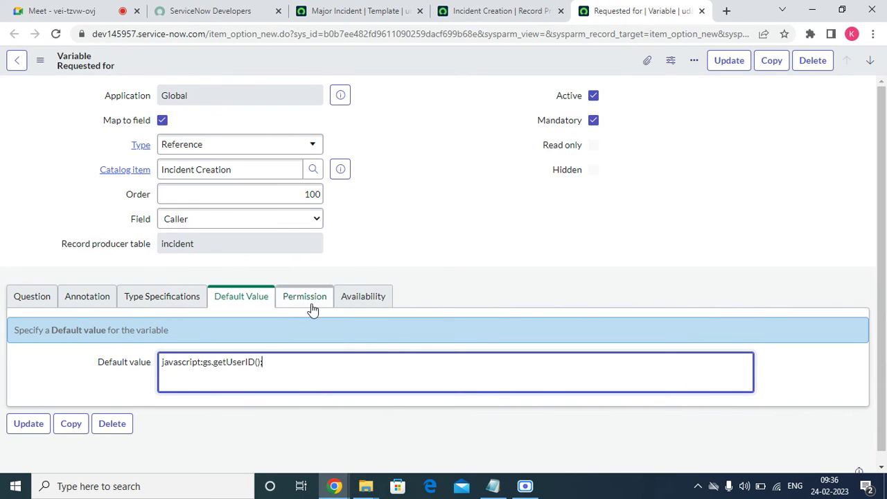
{"action": "right_click", "coordinate": [500, 63]}
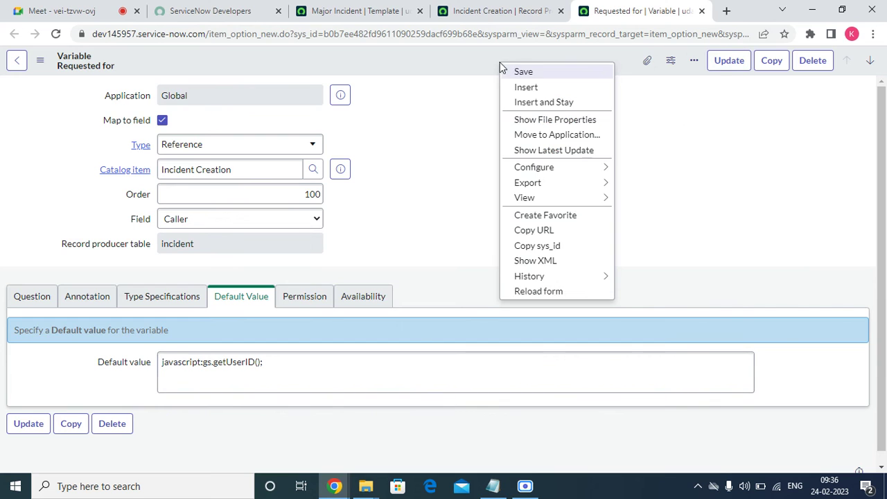
{"action": "left_click", "coordinate": [522, 72]}
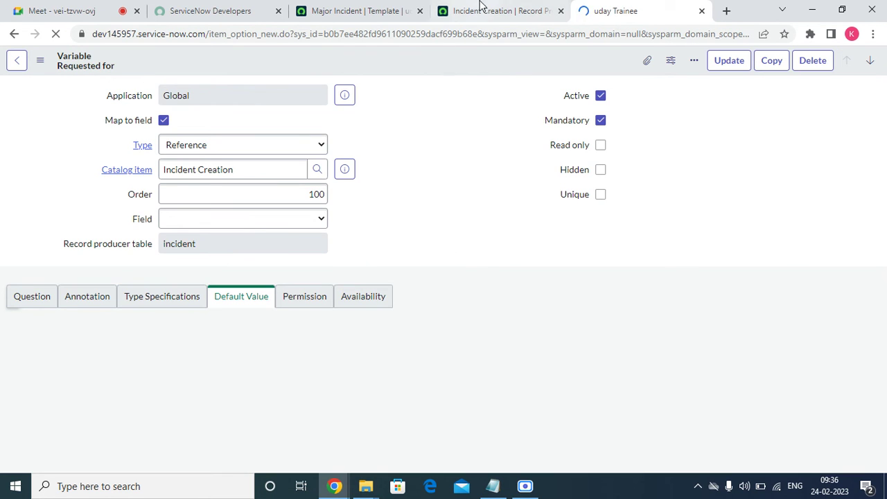
Duplicate the Incident Creation record producer in a new browser tab and open its Try It form there.
{"action": "left_click", "coordinate": [481, 8]}
{"action": "right_click", "coordinate": [490, 9]}
{"action": "left_click", "coordinate": [535, 101]}
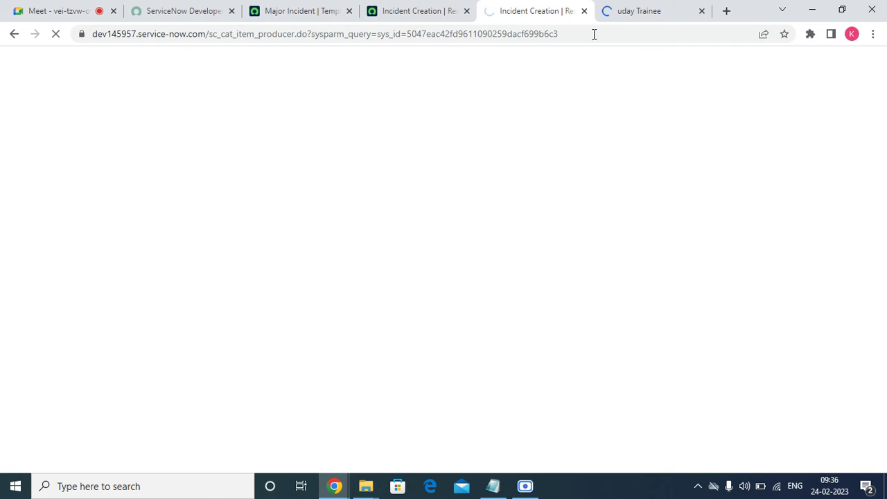
{"action": "left_click", "coordinate": [421, 8]}
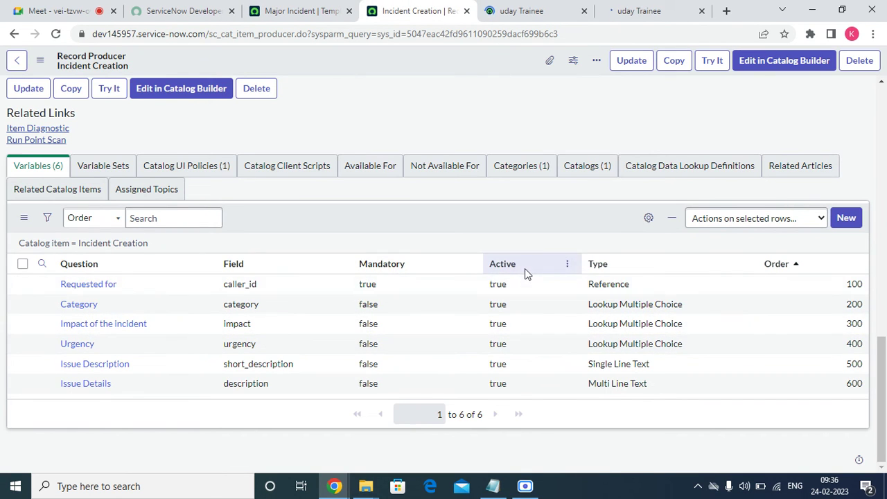
{"action": "left_click", "coordinate": [521, 10]}
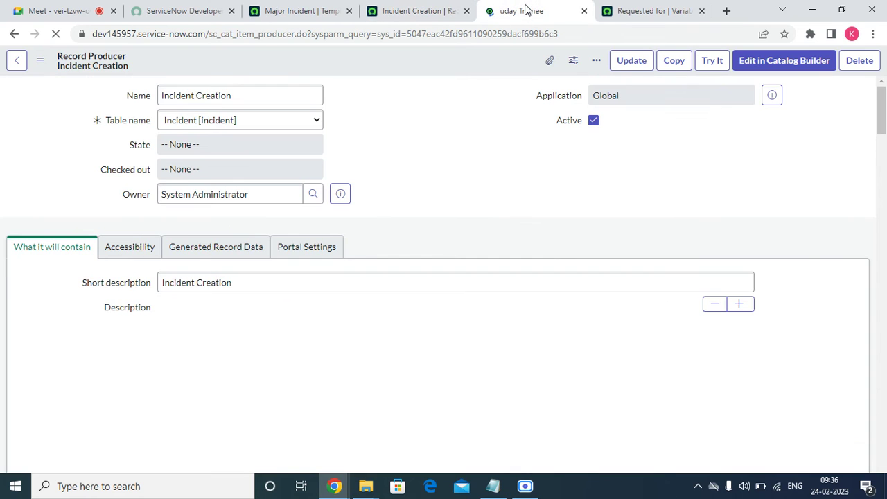
{"action": "left_click", "coordinate": [712, 72]}
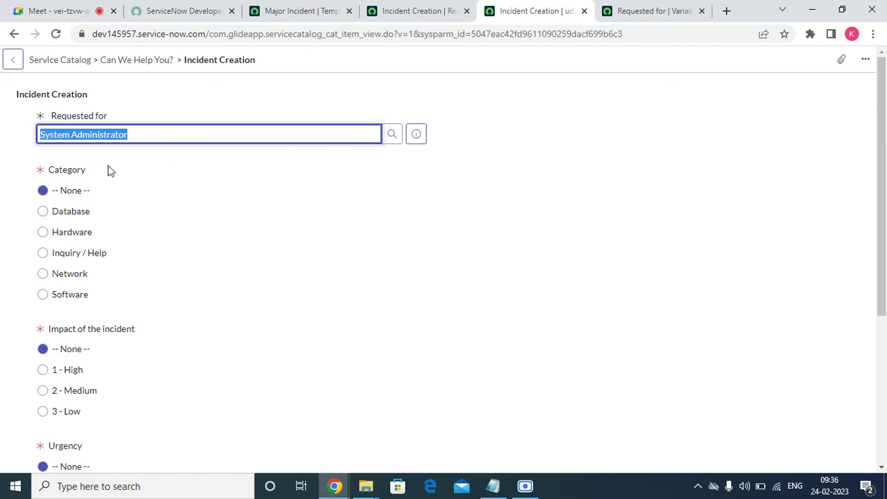
Review the record producer's variables list, its test form and the Caller value in the Major Incident template.
{"action": "left_click", "coordinate": [403, 15]}
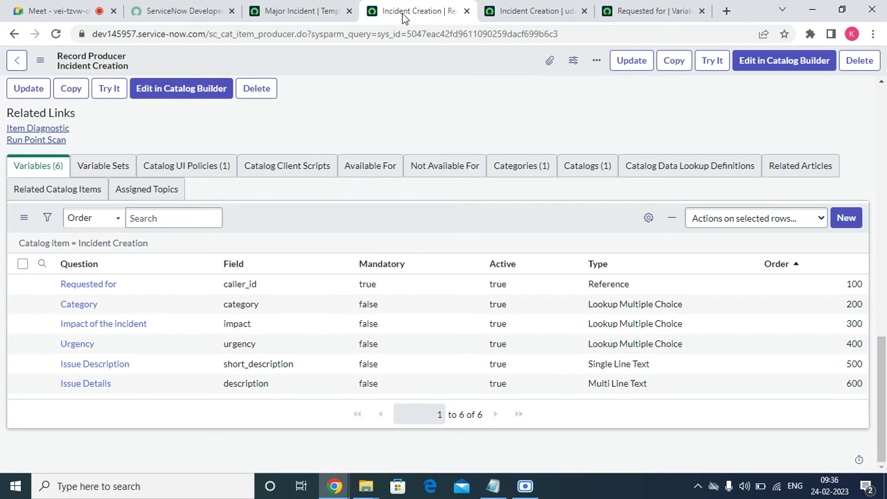
{"action": "left_click", "coordinate": [200, 173]}
{"action": "left_click", "coordinate": [42, 265]}
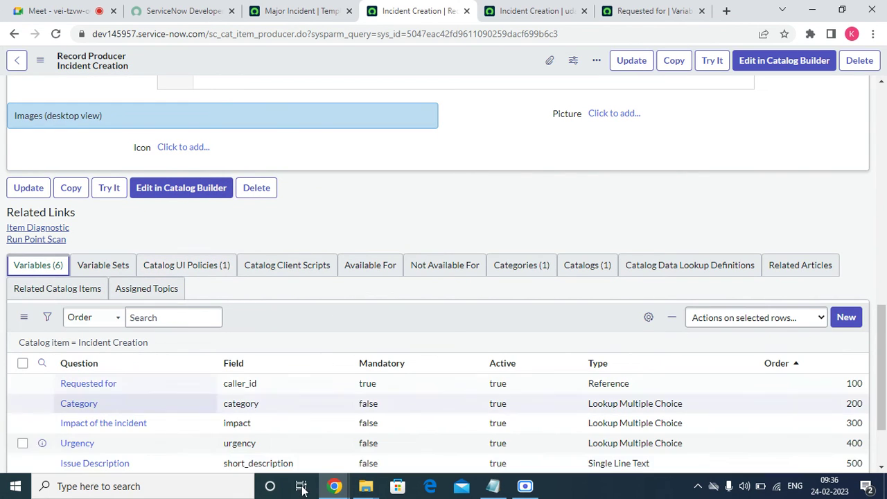
{"action": "left_click", "coordinate": [530, 11]}
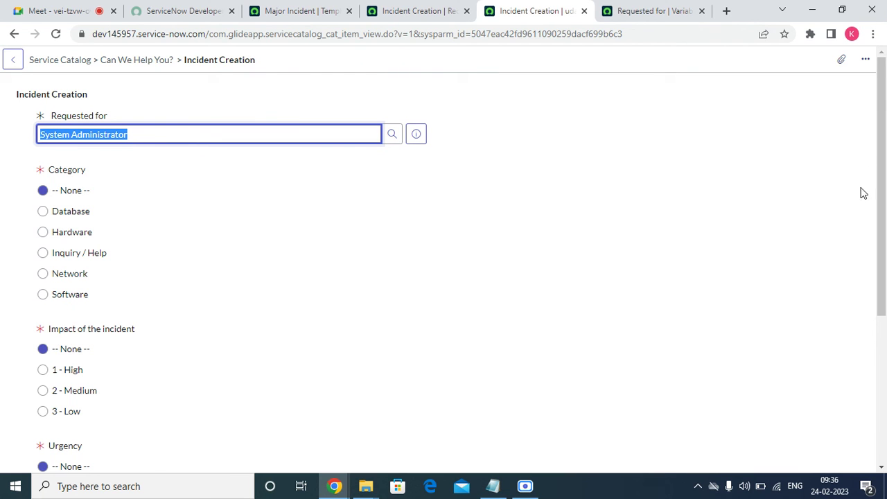
{"action": "left_click", "coordinate": [290, 13]}
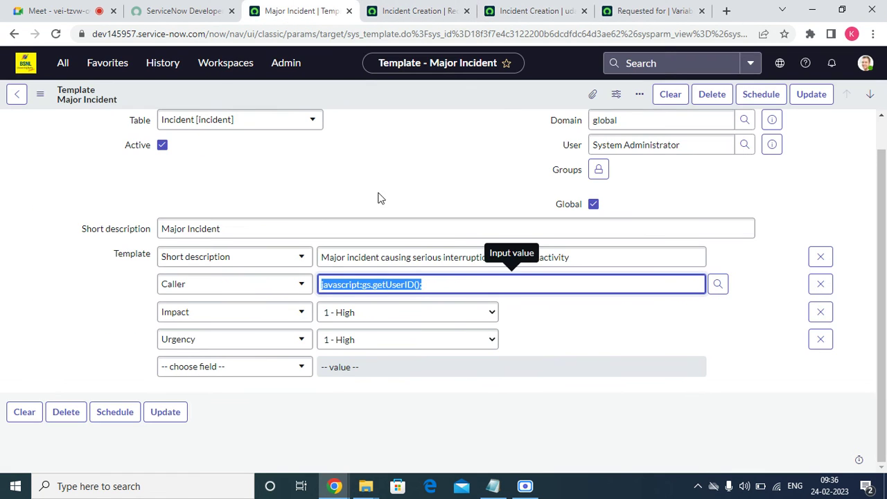
Examine the Incident Creation record producer's script, accessibility settings and generated record data.
{"action": "left_click", "coordinate": [400, 10]}
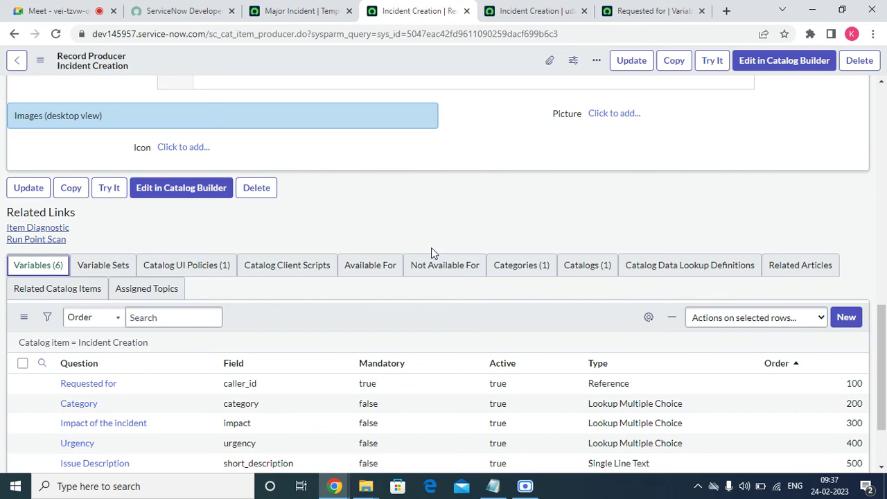
{"action": "scroll", "coordinate": [431, 249], "scroll_direction": "up", "scroll_amount": 15}
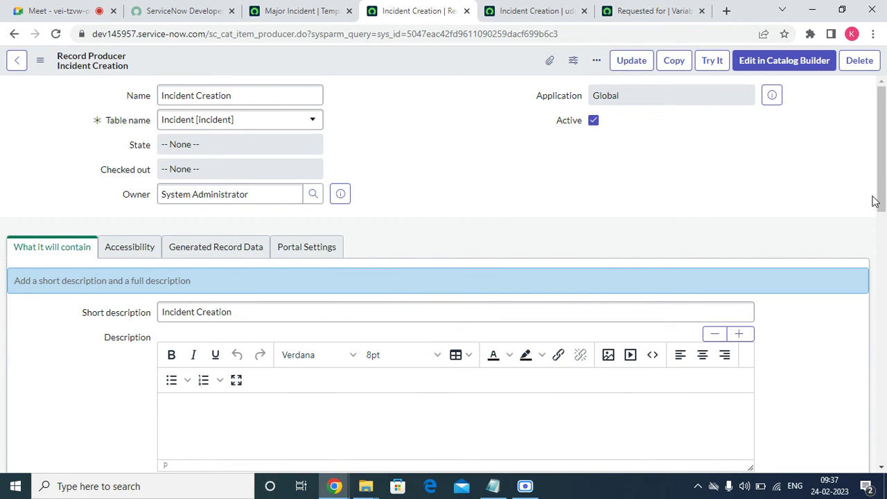
{"action": "left_click_drag", "start_coordinate": [882, 174], "coordinate": [865, 258]}
{"action": "scroll", "coordinate": [865, 259], "scroll_direction": "down", "scroll_amount": 3}
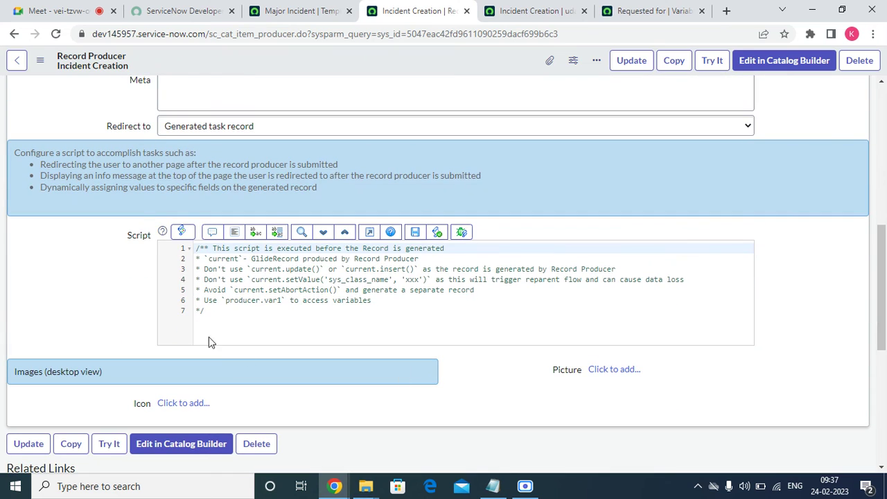
{"action": "left_click_drag", "start_coordinate": [210, 311], "coordinate": [196, 248]}
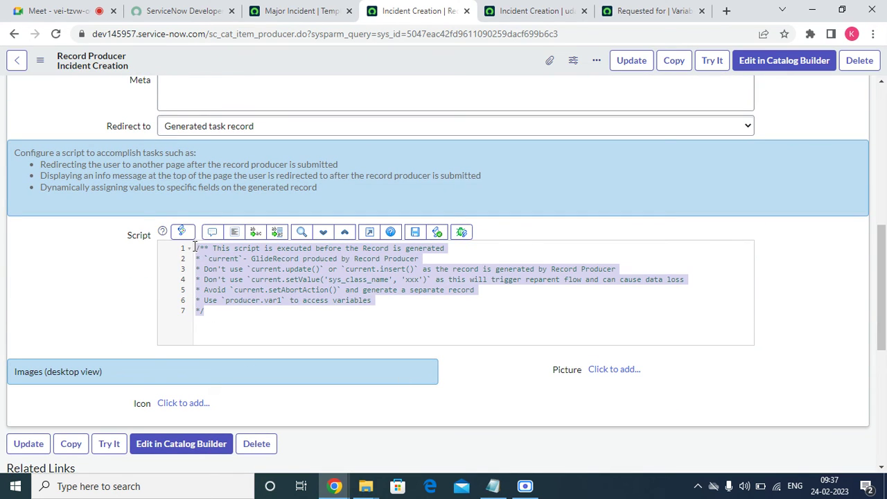
{"action": "left_click_drag", "start_coordinate": [879, 305], "coordinate": [882, 216]}
{"action": "left_click", "coordinate": [129, 167]}
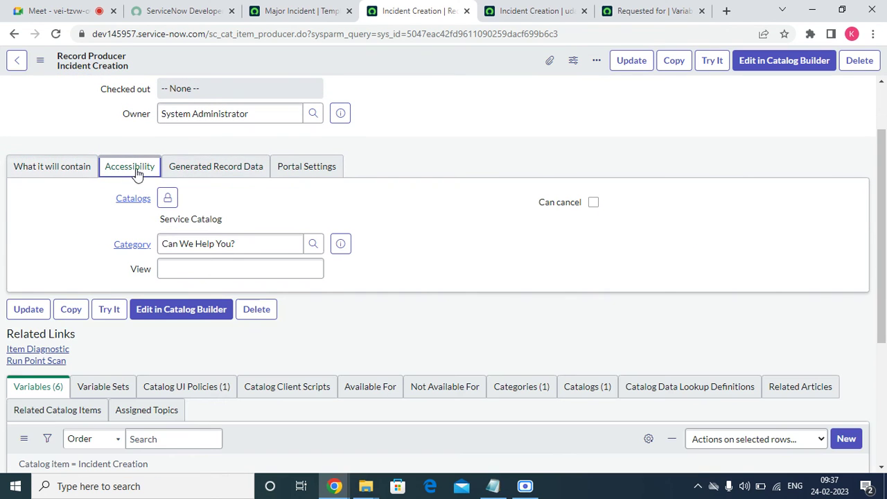
{"action": "left_click", "coordinate": [211, 169]}
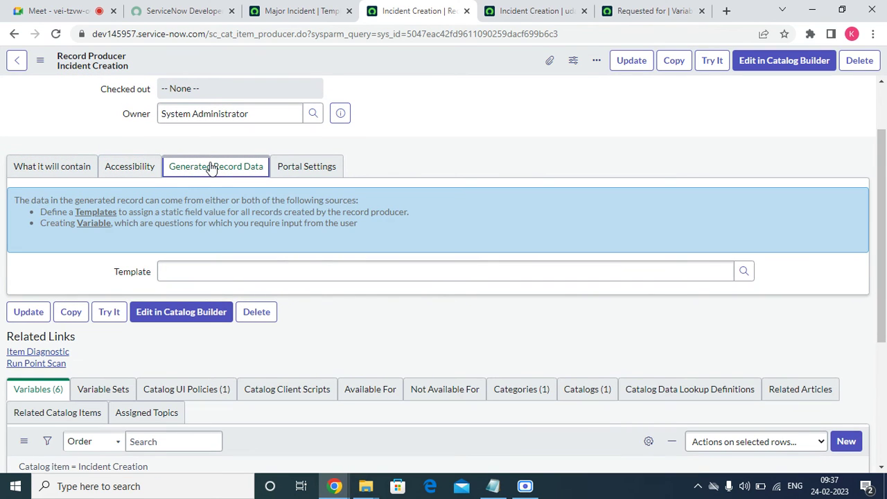
{"action": "left_click", "coordinate": [257, 271]}
Enable Mandatory Attachment in the record producer's portal settings and save the record.
{"action": "left_click", "coordinate": [336, 167]}
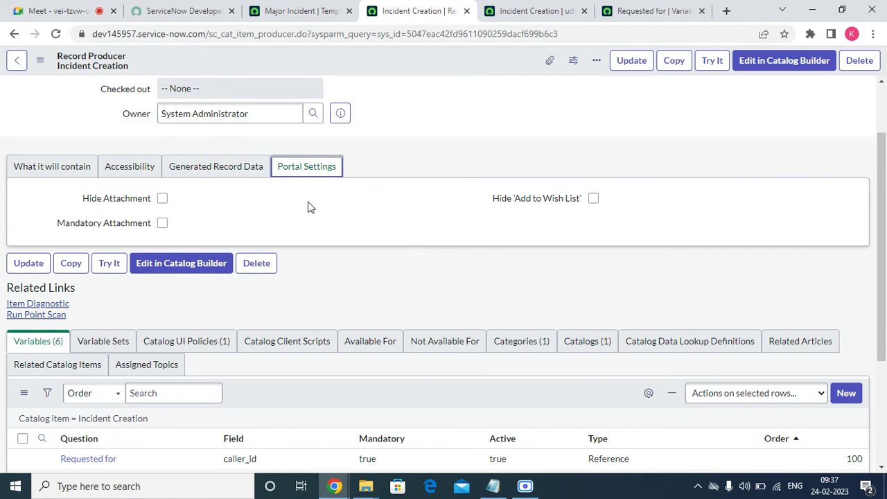
{"action": "scroll", "coordinate": [783, 224], "scroll_direction": "up", "scroll_amount": 2}
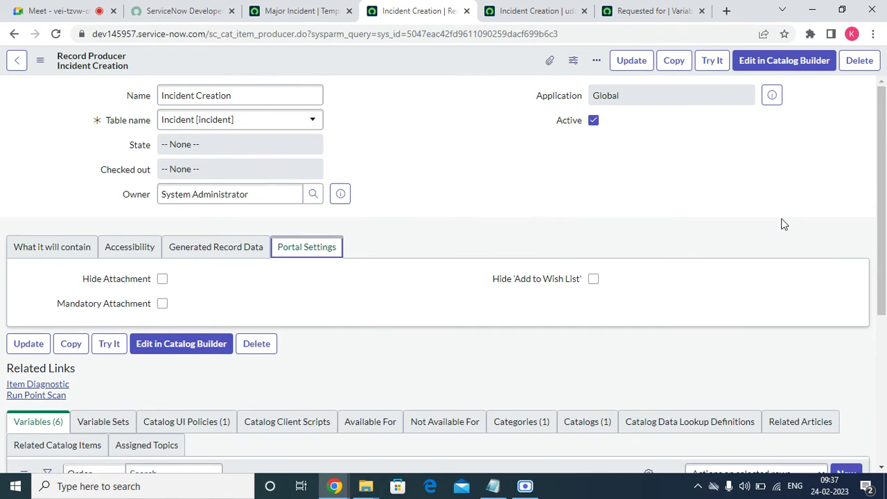
{"action": "left_click", "coordinate": [162, 304]}
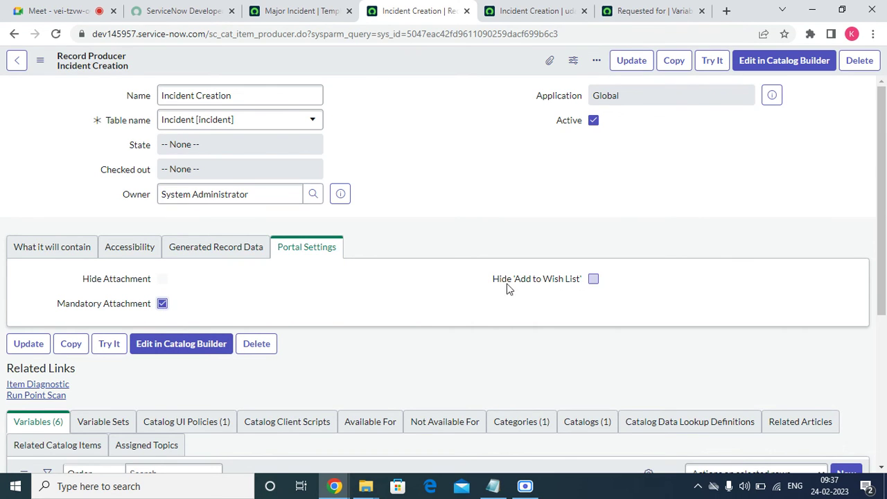
{"action": "right_click", "coordinate": [423, 68]}
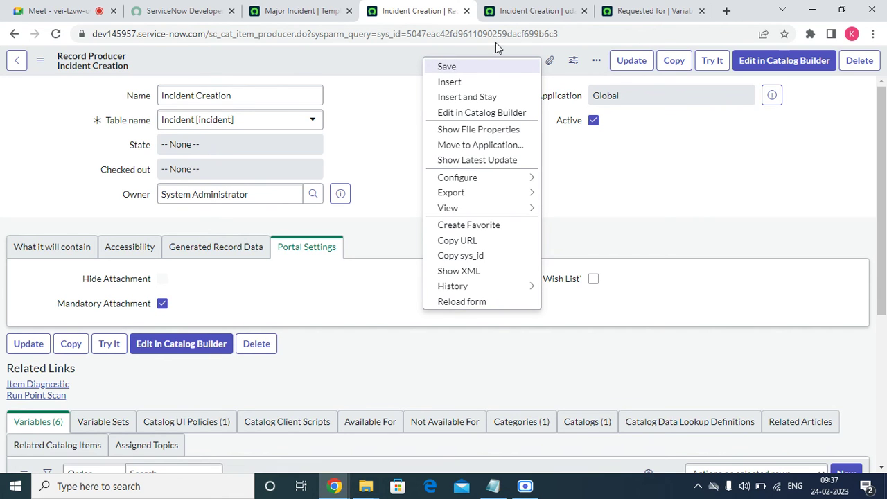
{"action": "left_click", "coordinate": [446, 66]}
Copy the instance's base URL and open the Service Portal home page at /sp in the Requested for variable's browser tab.
{"action": "left_click", "coordinate": [210, 31]}
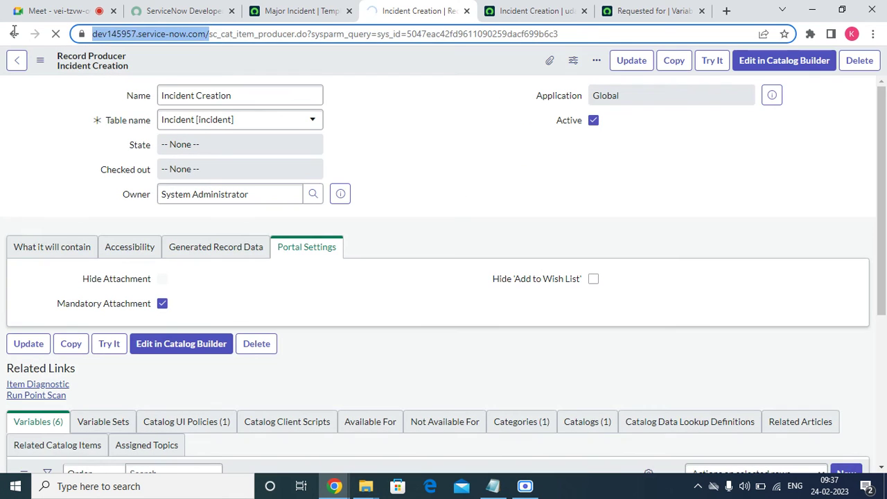
{"action": "right_click", "coordinate": [136, 32]}
{"action": "left_click", "coordinate": [171, 104]}
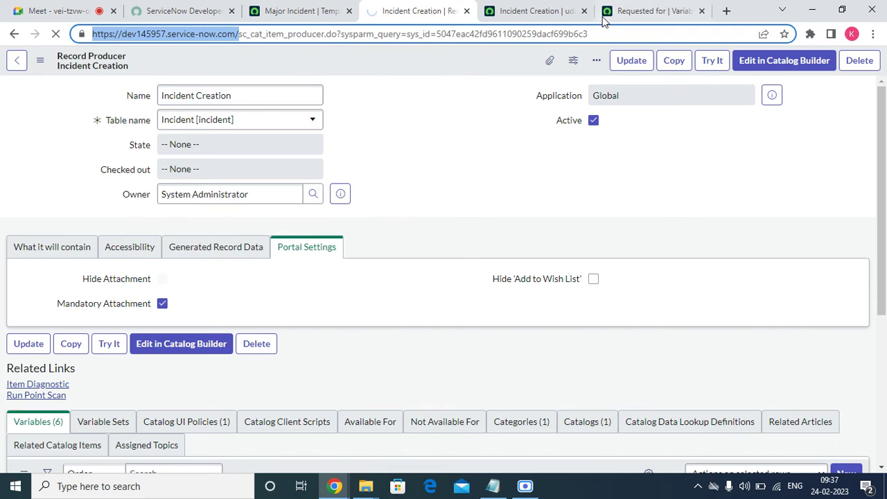
{"action": "left_click", "coordinate": [634, 12]}
{"action": "left_click", "coordinate": [500, 35]}
{"action": "right_click", "coordinate": [501, 41]}
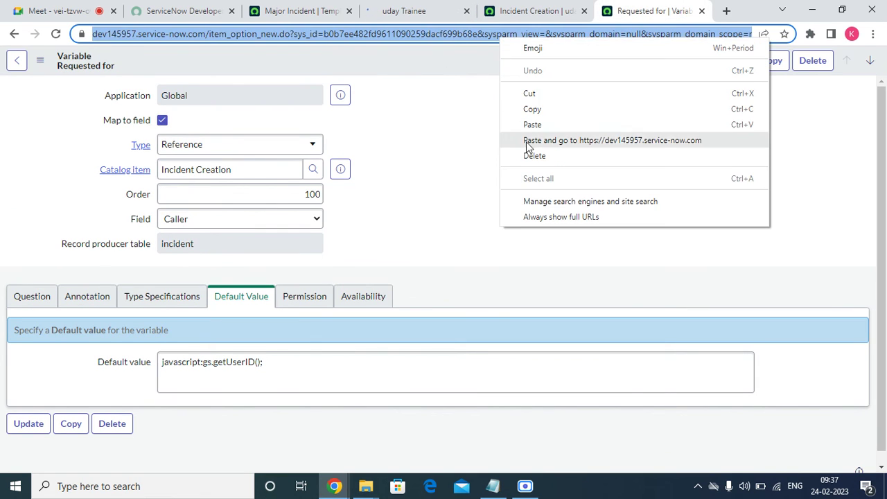
{"action": "left_click", "coordinate": [522, 141]}
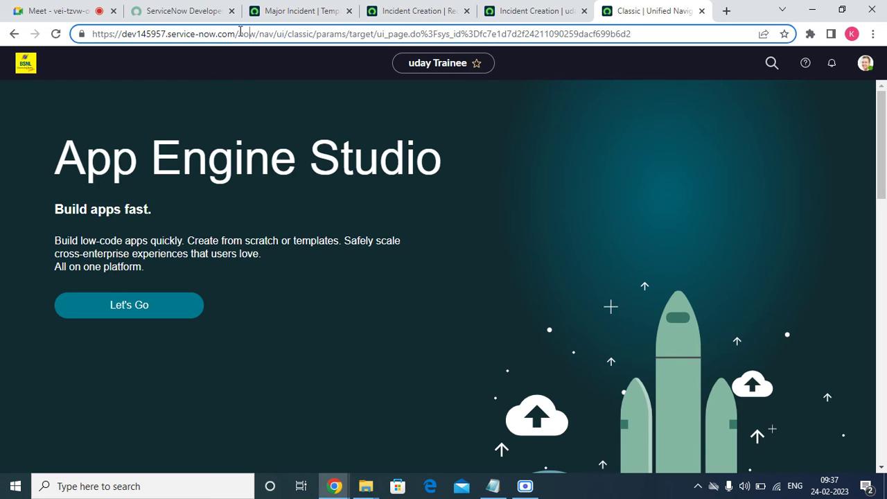
{"action": "left_click_drag", "start_coordinate": [239, 34], "coordinate": [634, 35]}
{"action": "type", "text": "sp"}
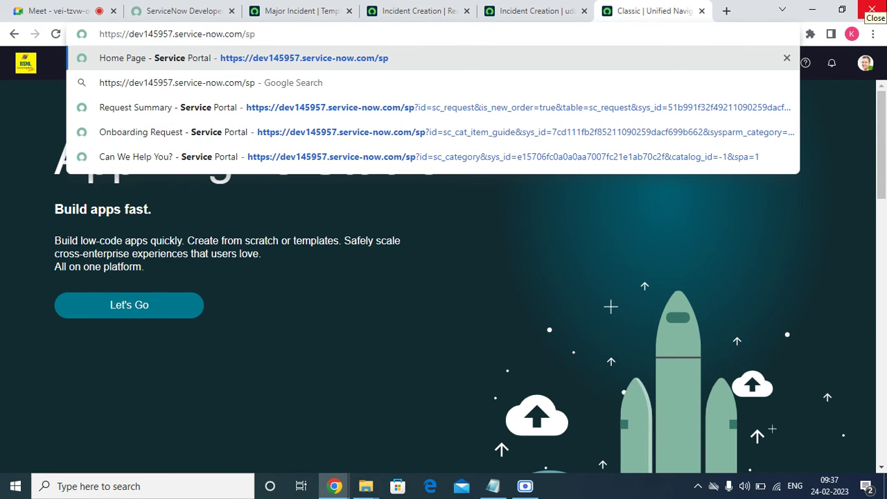
{"action": "left_click", "coordinate": [317, 63]}
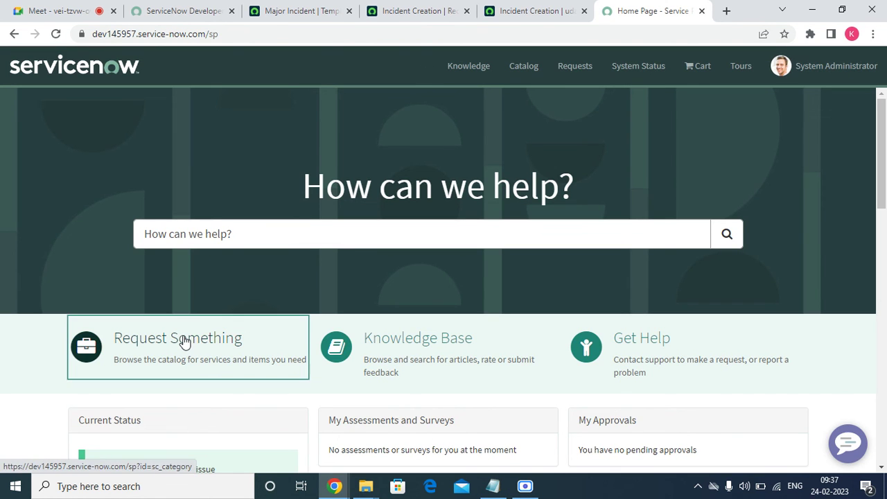
Open the Incident Creation item from the Can We Help You? category of the portal's service catalog.
{"action": "left_click", "coordinate": [185, 343]}
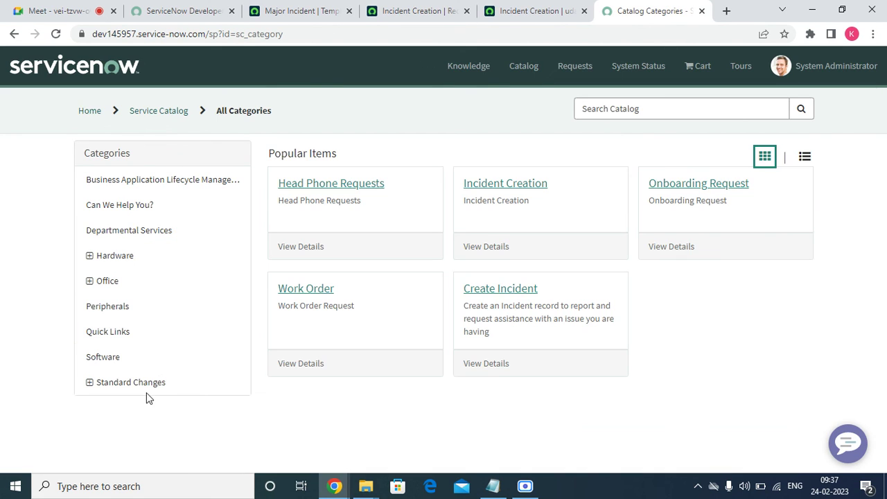
{"action": "left_click", "coordinate": [129, 209]}
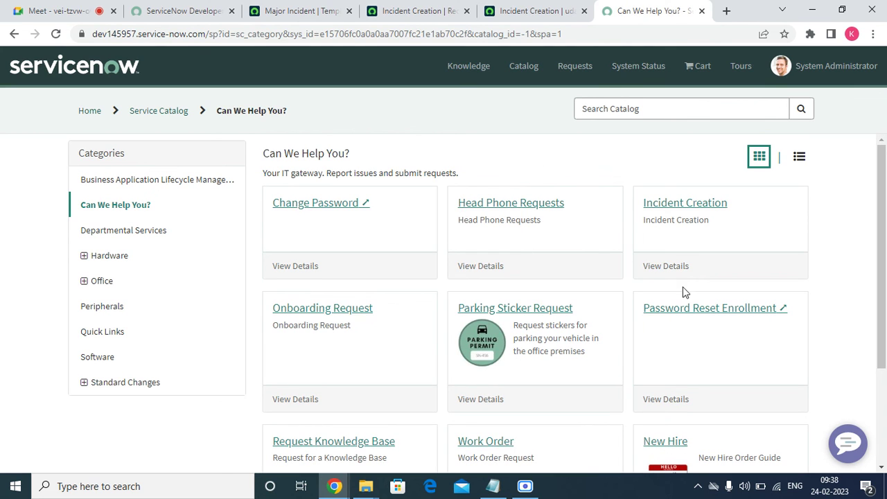
{"action": "left_click", "coordinate": [668, 205]}
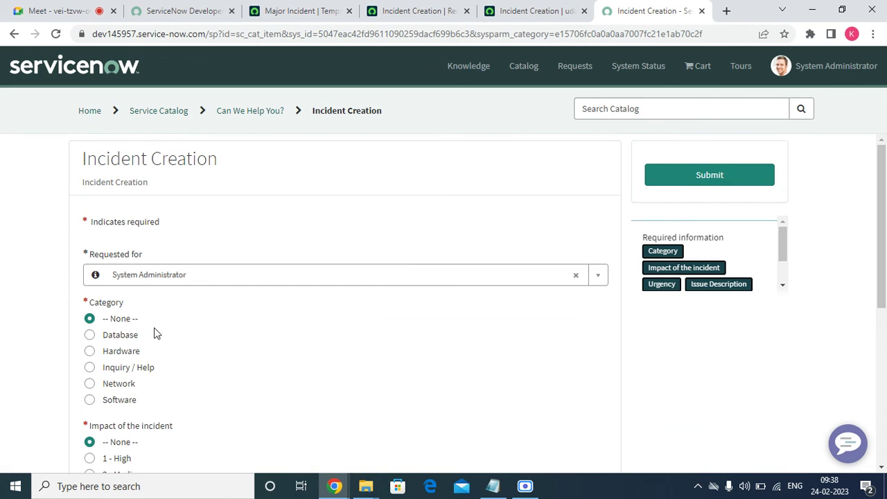
Set the portal form's Urgency to 2 - Medium, Issue Description to "r", and enter short text in Issue Details.
{"action": "scroll", "coordinate": [247, 320], "scroll_direction": "down", "scroll_amount": 5}
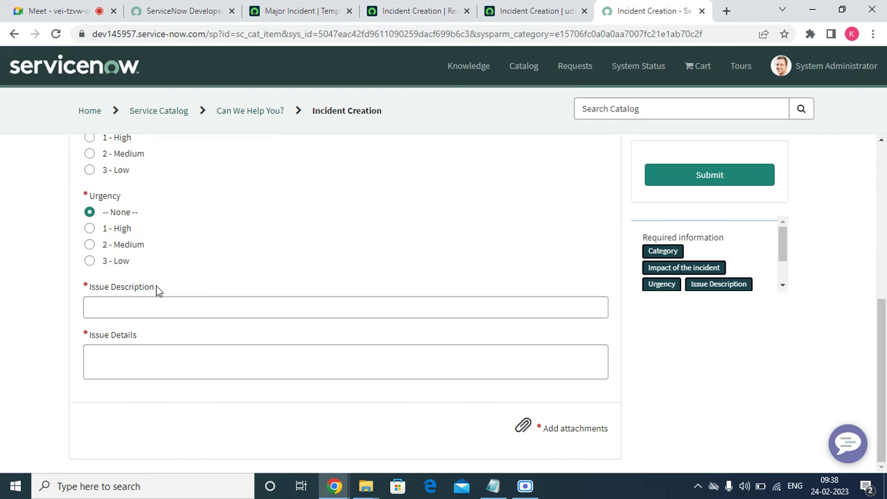
{"action": "left_click", "coordinate": [128, 246]}
{"action": "left_click", "coordinate": [111, 301]}
{"action": "type", "text": "i"}
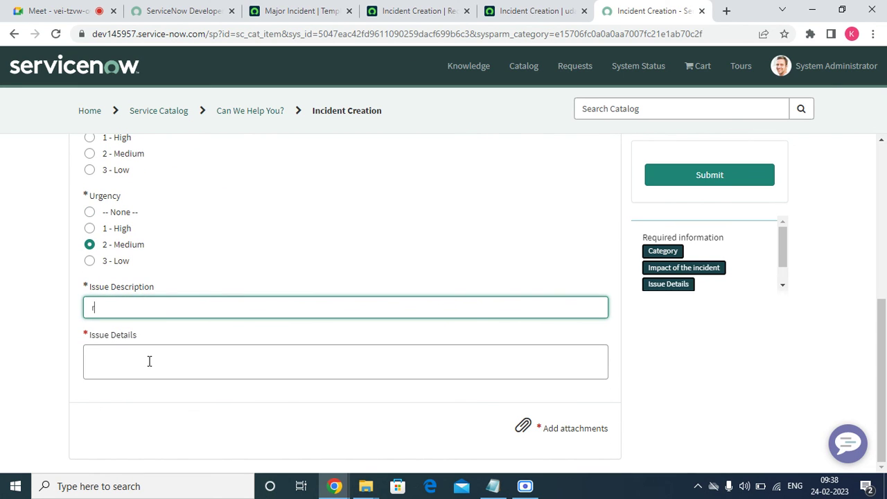
{"action": "left_click", "coordinate": [149, 360]}
{"action": "type", "text": "i"}
Choose Hardware as Category and 1 - High as Impact of the incident, and try to submit the form without an attachment.
{"action": "scroll", "coordinate": [189, 358], "scroll_direction": "up", "scroll_amount": 5}
{"action": "left_click", "coordinate": [127, 348]}
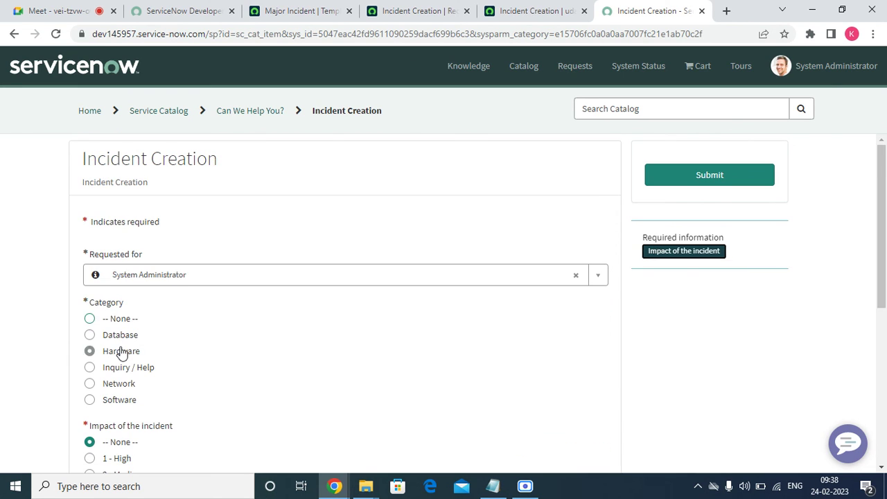
{"action": "scroll", "coordinate": [276, 347], "scroll_direction": "down", "scroll_amount": 5}
{"action": "scroll", "coordinate": [885, 159], "scroll_direction": "up", "scroll_amount": 5}
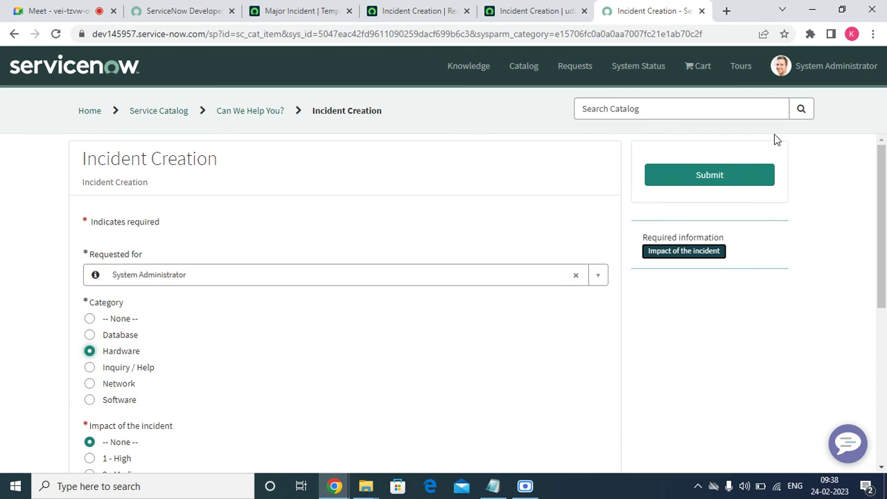
{"action": "left_click", "coordinate": [105, 462]}
{"action": "left_click", "coordinate": [693, 179]}
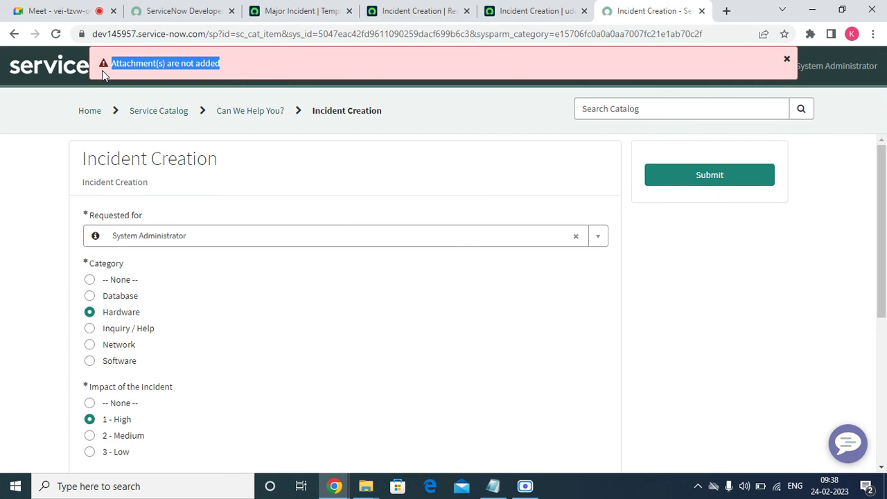
Disable Mandatory Attachment in the Incident Creation record producer's portal settings and save the record.
{"action": "left_click", "coordinate": [515, 19]}
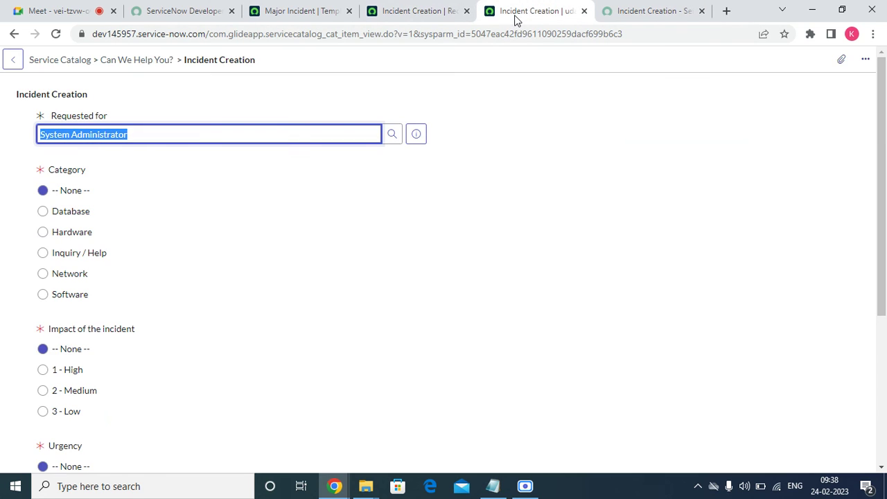
{"action": "left_click", "coordinate": [409, 13]}
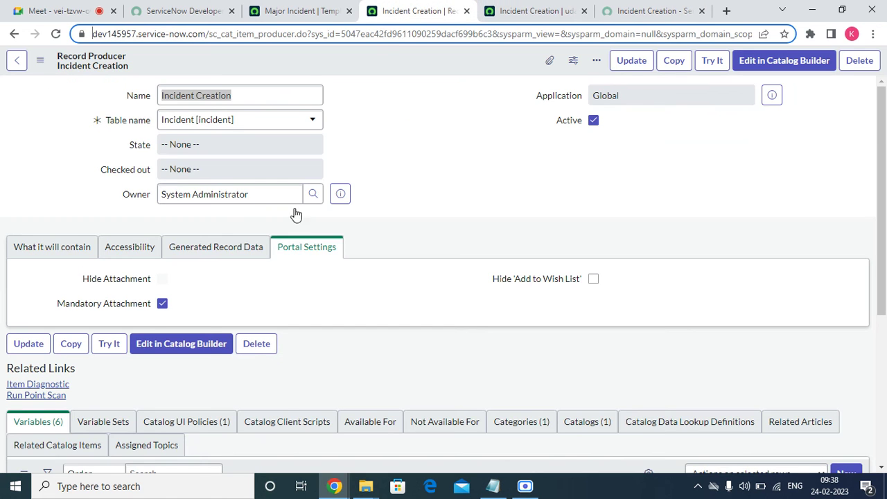
{"action": "left_click", "coordinate": [162, 304]}
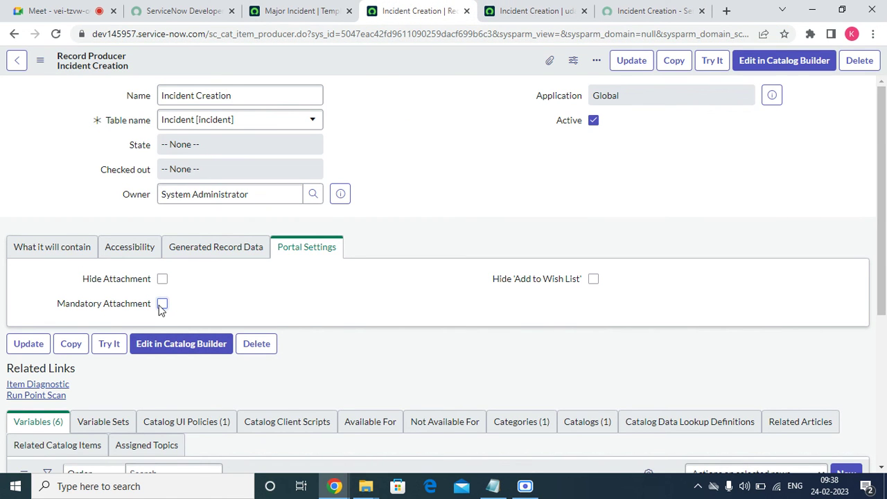
{"action": "right_click", "coordinate": [448, 62]}
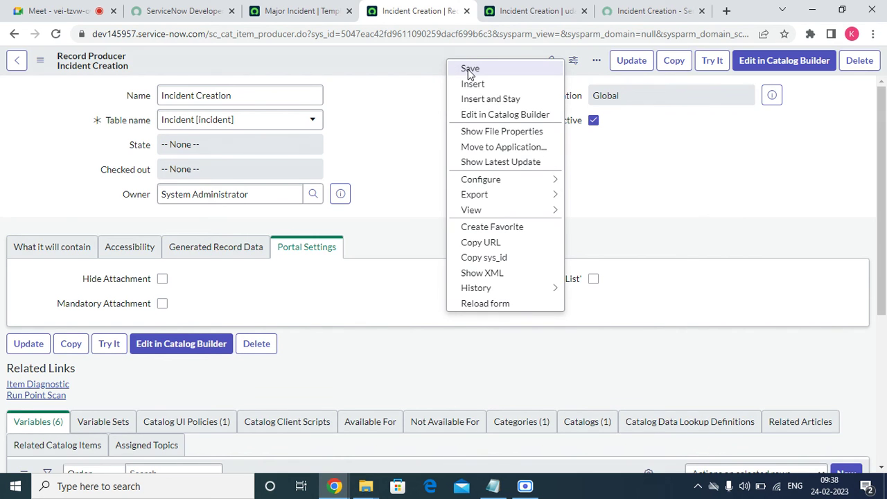
{"action": "left_click", "coordinate": [470, 69]}
Return to the Service Portal's Incident Creation form and reload it, discarding the unsaved entries.
{"action": "left_click", "coordinate": [652, 11]}
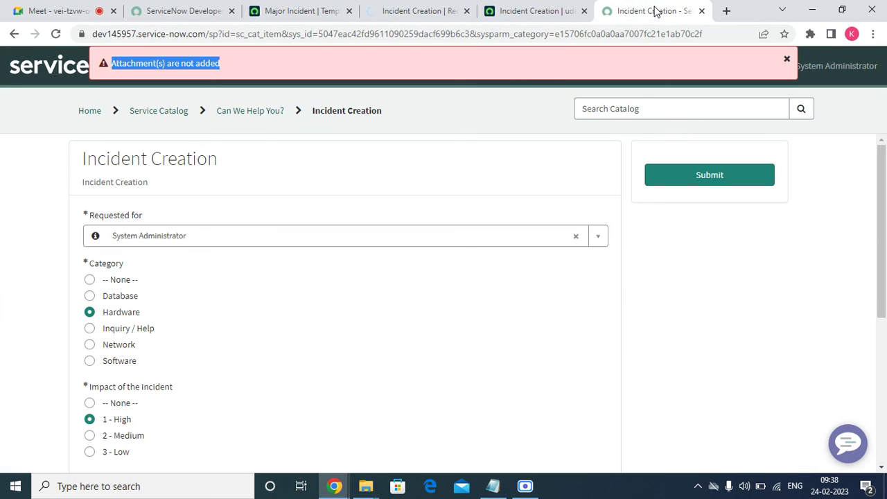
{"action": "left_click", "coordinate": [58, 34]}
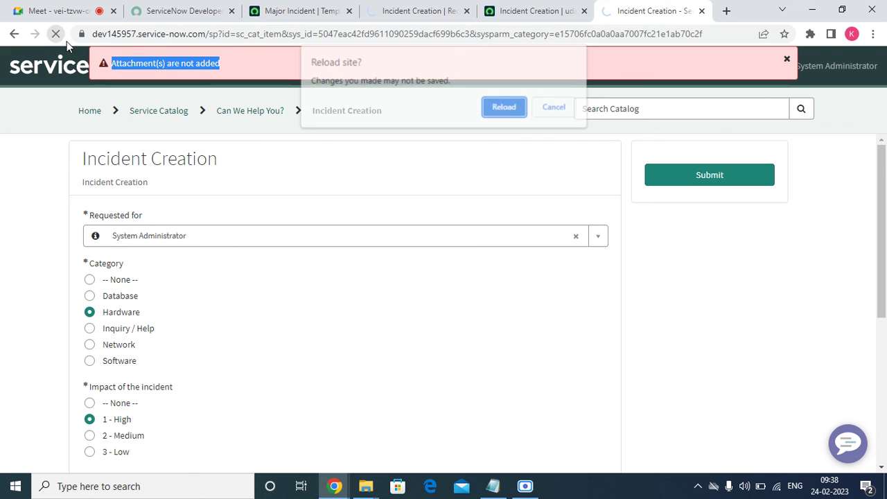
{"action": "left_click", "coordinate": [494, 107]}
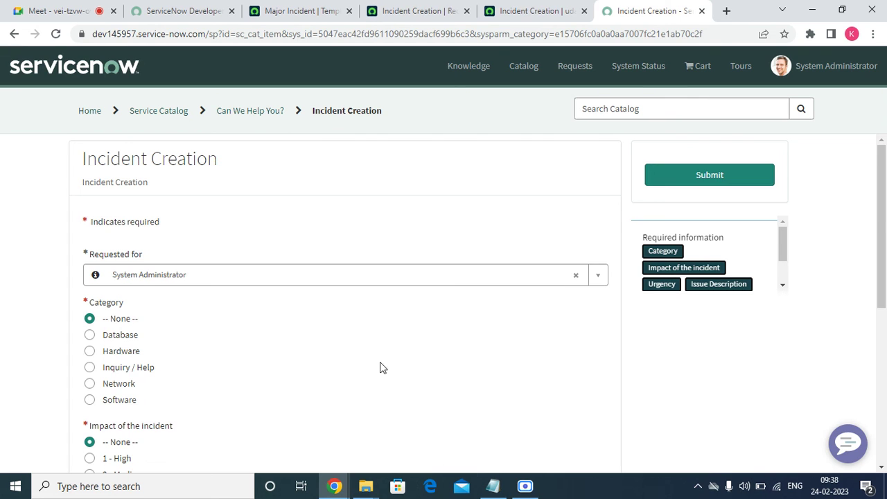
Enter "f" in both Issue Details and Issue Description, and set Urgency to 3 - Low.
{"action": "scroll", "coordinate": [388, 360], "scroll_direction": "down", "scroll_amount": 5}
{"action": "left_click", "coordinate": [144, 363]}
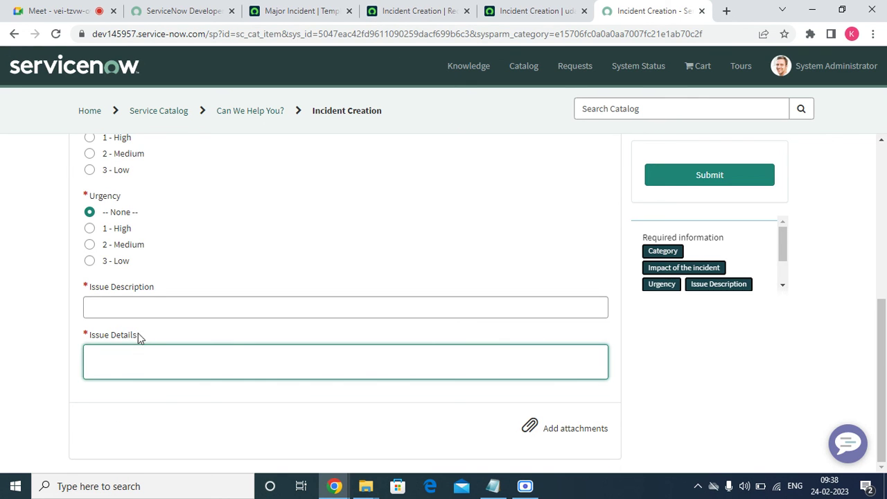
{"action": "type", "text": "f"}
{"action": "left_click", "coordinate": [131, 305]}
{"action": "type", "text": "f"}
{"action": "left_click", "coordinate": [110, 263]}
Choose Database as Category and 2 - Medium as Impact of the incident, and submit the form without an attachment.
{"action": "scroll", "coordinate": [150, 269], "scroll_direction": "up", "scroll_amount": 10}
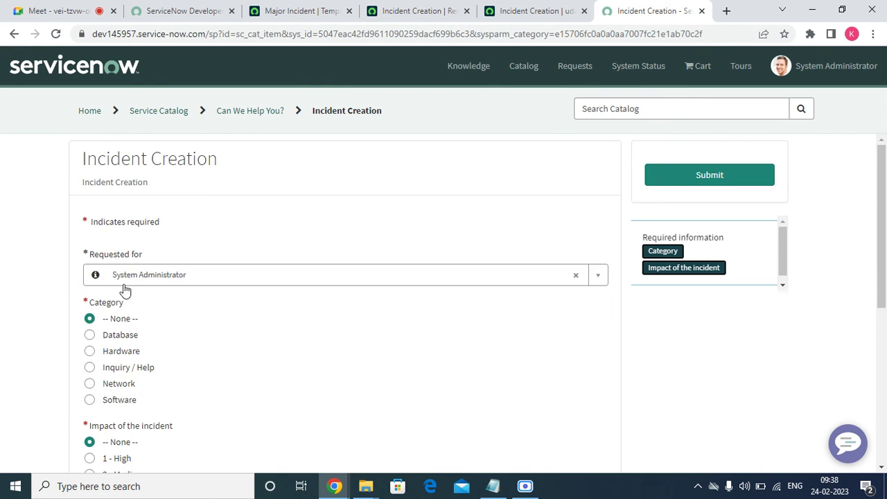
{"action": "left_click", "coordinate": [113, 338]}
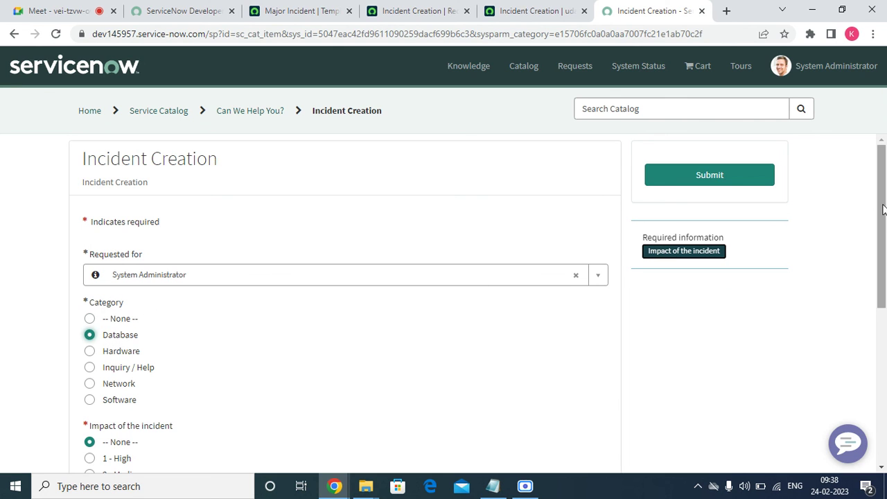
{"action": "left_click_drag", "start_coordinate": [883, 203], "coordinate": [882, 296]}
{"action": "left_click", "coordinate": [116, 291]}
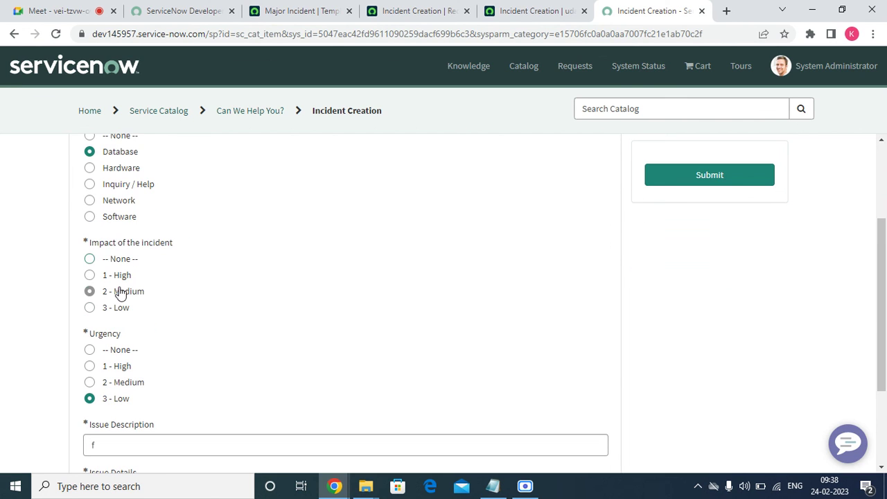
{"action": "left_click", "coordinate": [675, 182]}
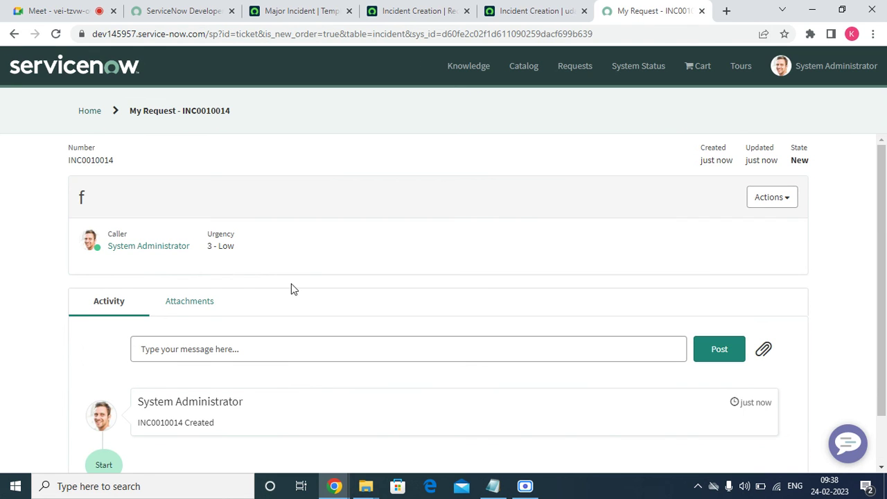
Close the catalog item preview, record producer and portal request browser tabs, and return to the Major Incident template.
{"action": "left_click", "coordinate": [514, 12]}
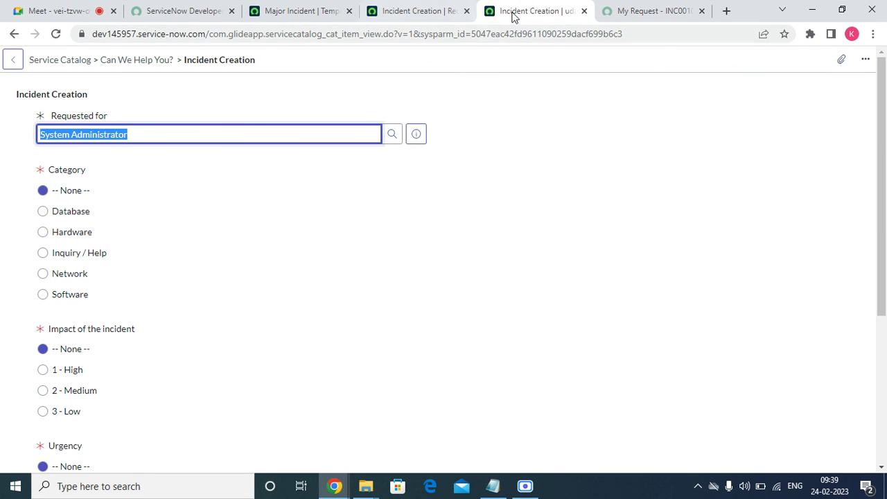
{"action": "left_click", "coordinate": [584, 11]}
{"action": "left_click", "coordinate": [416, 13]}
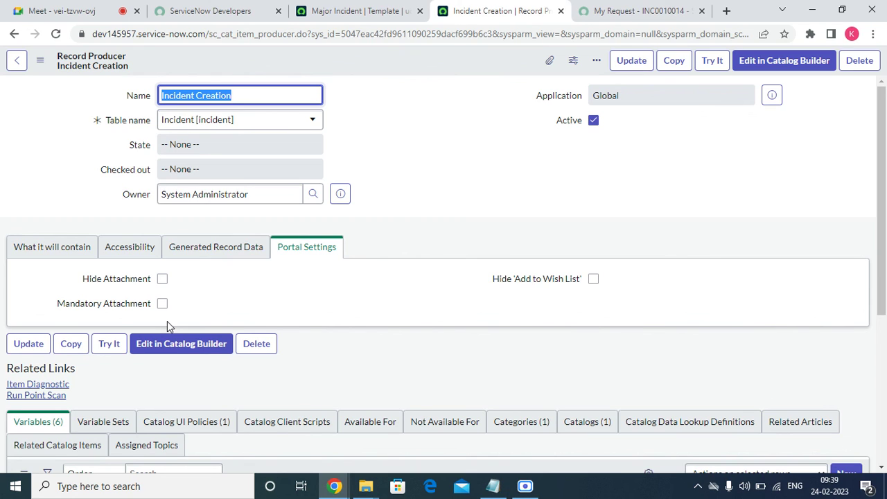
{"action": "left_click", "coordinate": [655, 11]}
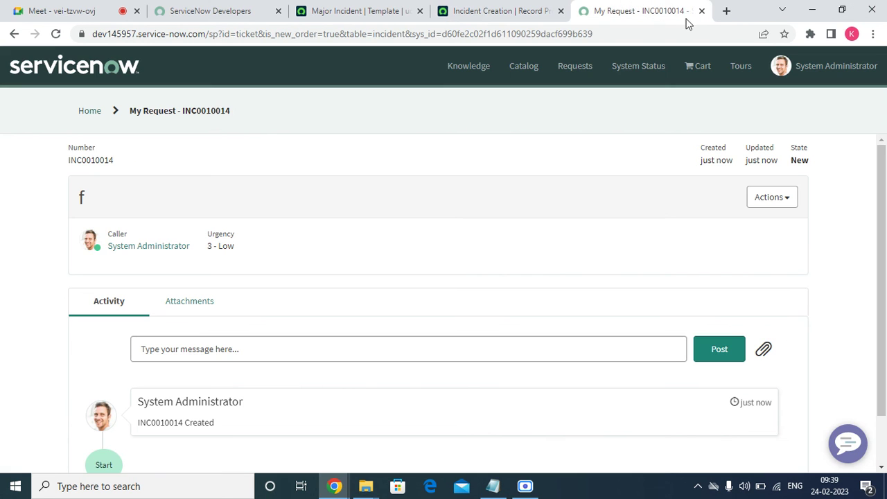
{"action": "left_click", "coordinate": [702, 10]}
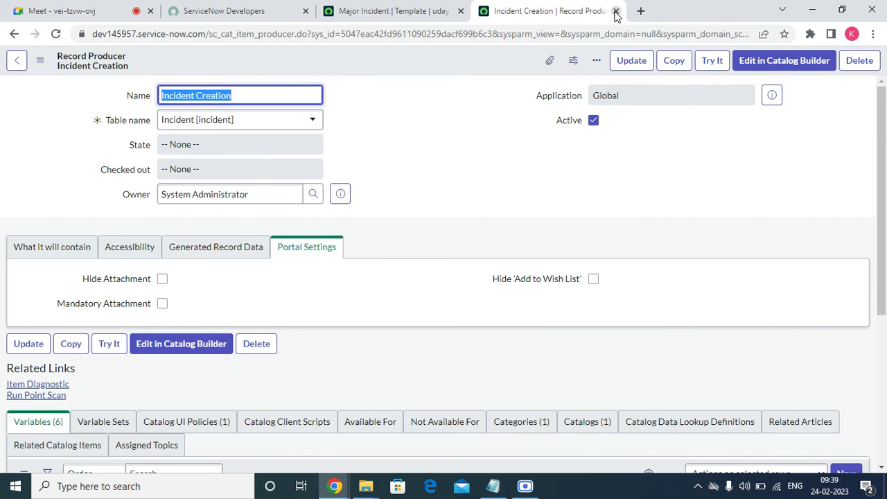
{"action": "left_click", "coordinate": [615, 11]}
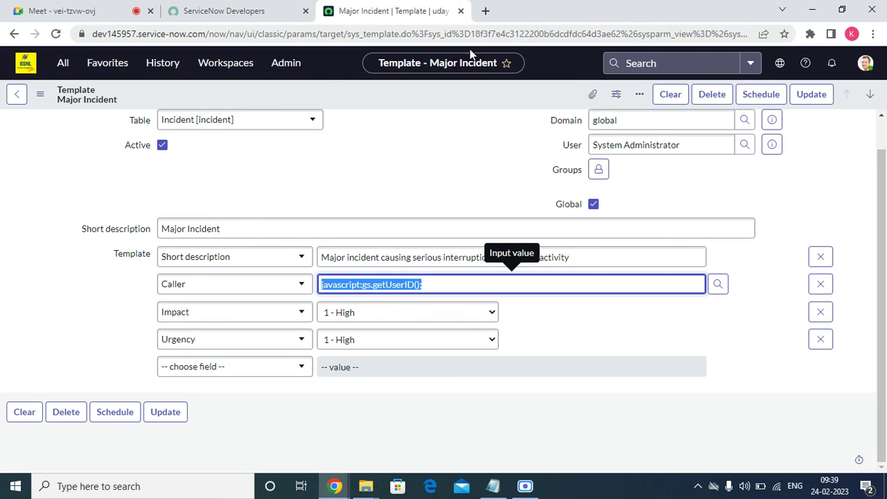
{"action": "left_click", "coordinate": [291, 14]}
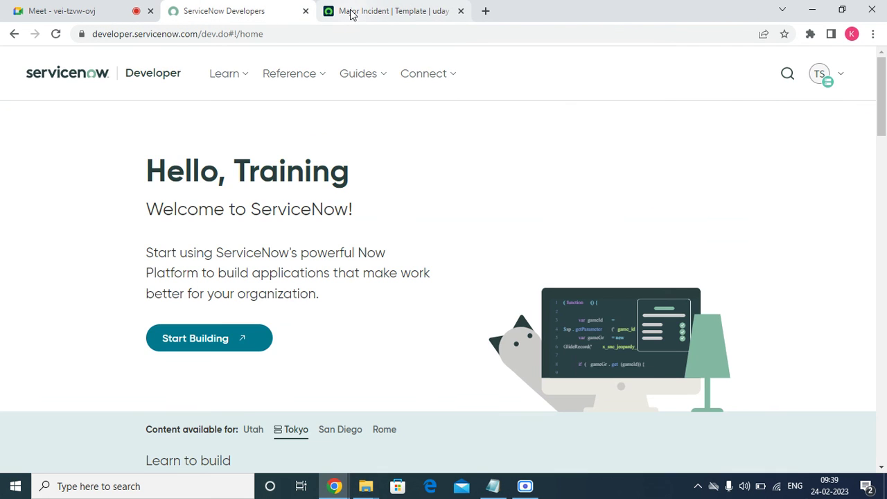
{"action": "left_click", "coordinate": [351, 14]}
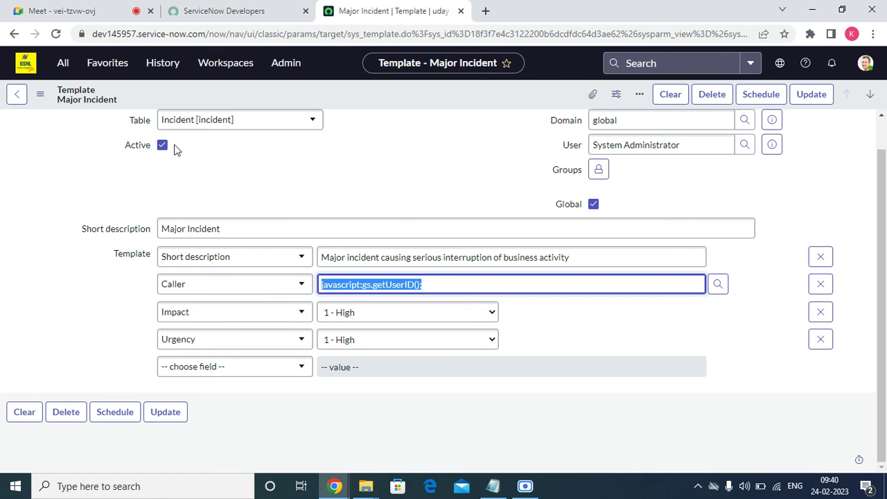
Open the list of open incidents from the favorites and open the newly submitted incident with short description "f".
{"action": "scroll", "coordinate": [174, 145], "scroll_direction": "up", "scroll_amount": 1}
{"action": "left_click", "coordinate": [104, 63]}
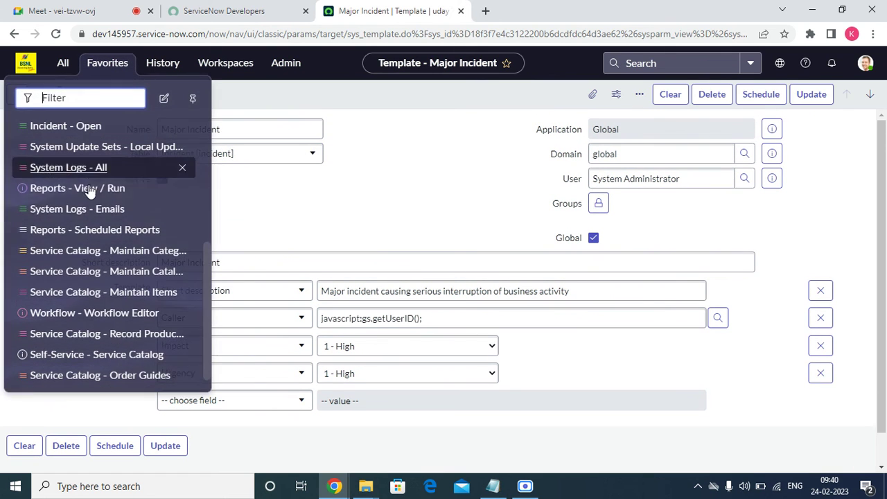
{"action": "scroll", "coordinate": [81, 350], "scroll_direction": "up", "scroll_amount": 4}
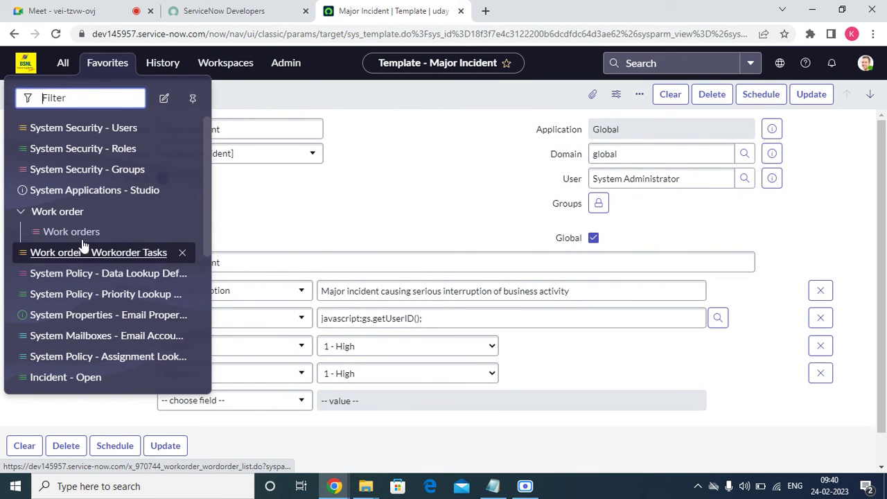
{"action": "left_click", "coordinate": [73, 377]}
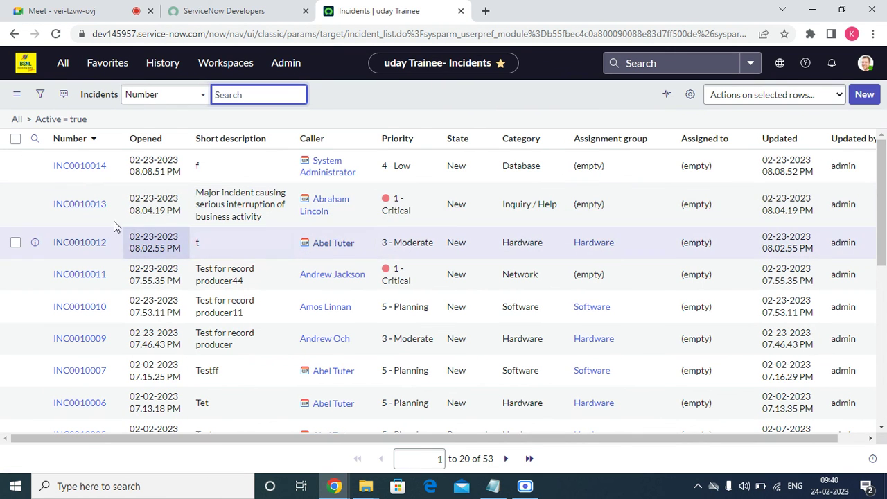
{"action": "left_click", "coordinate": [87, 165]}
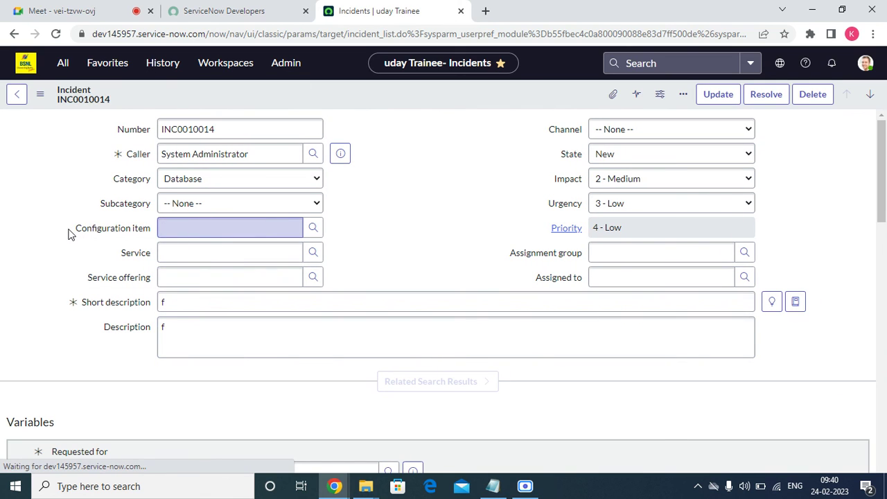
{"action": "left_click_drag", "start_coordinate": [68, 230], "coordinate": [148, 231]}
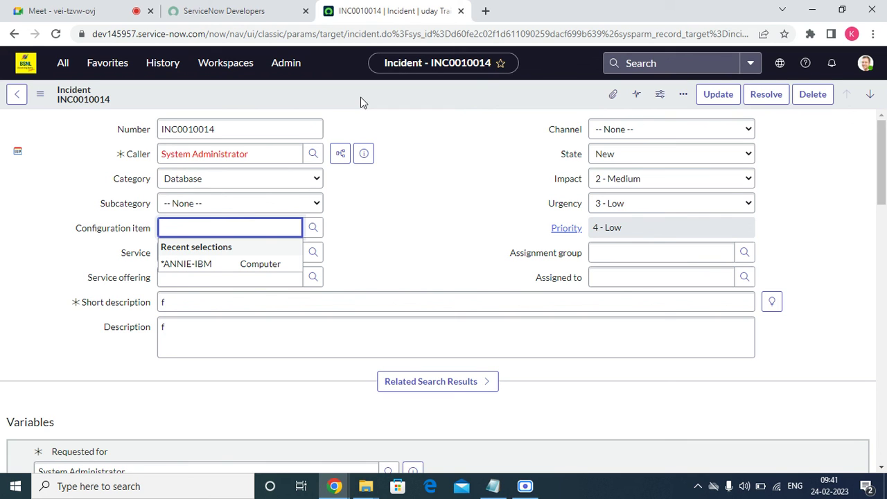
{"action": "left_click", "coordinate": [121, 13]}
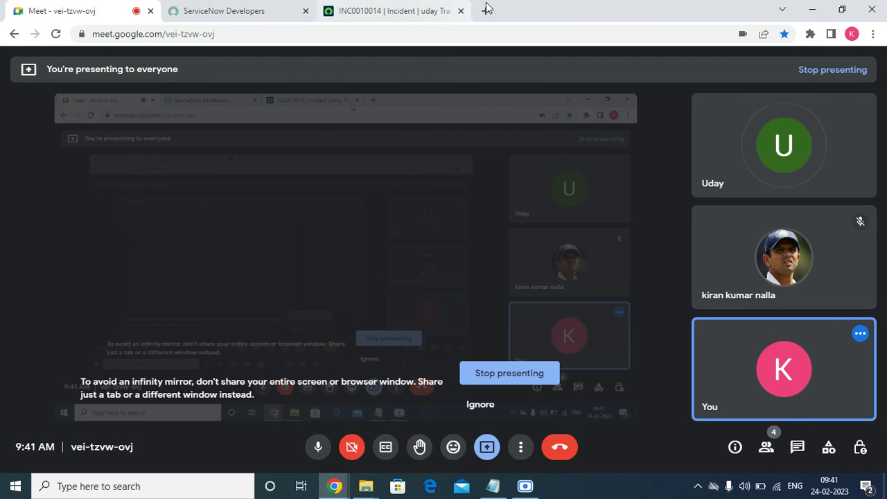
{"action": "left_click", "coordinate": [429, 16]}
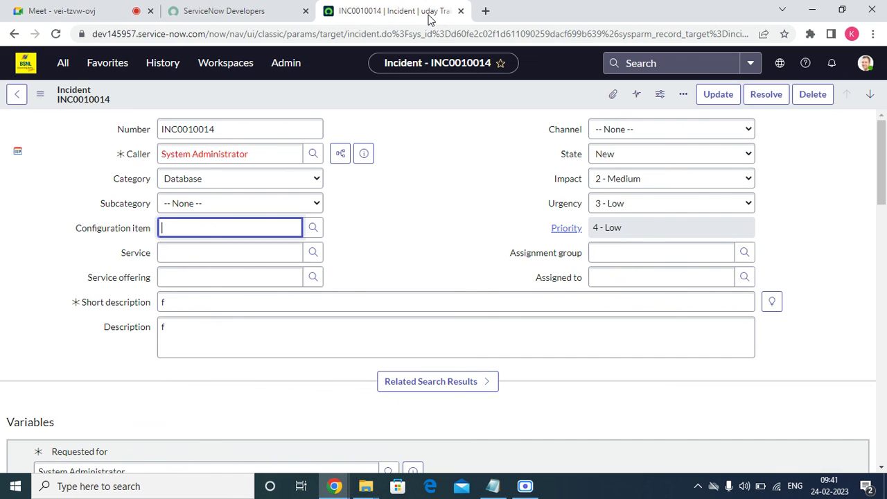